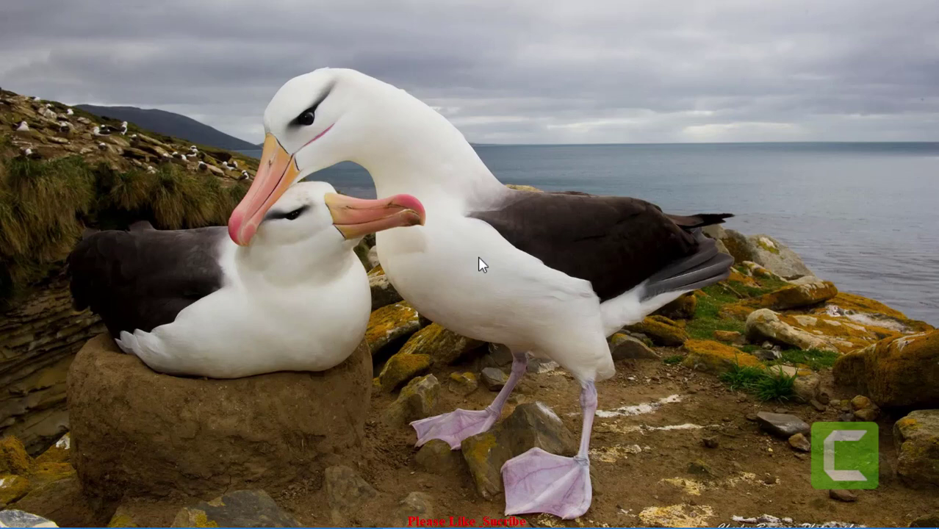
Step: Open the Windows Start menu
{"action": "key", "text": "super"}
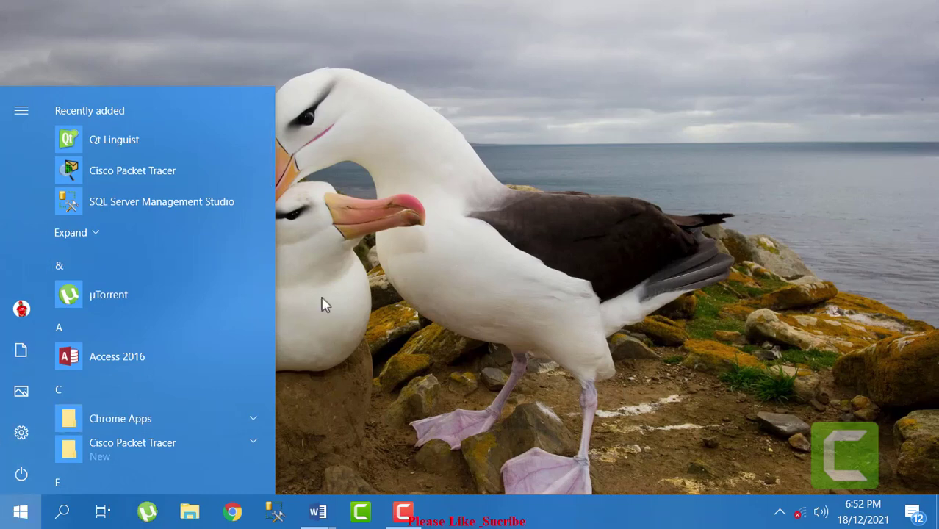
Step: Launch Word 2016 from a 'wo' Start search and open a maximized blank document
{"action": "type", "text": "wo"}
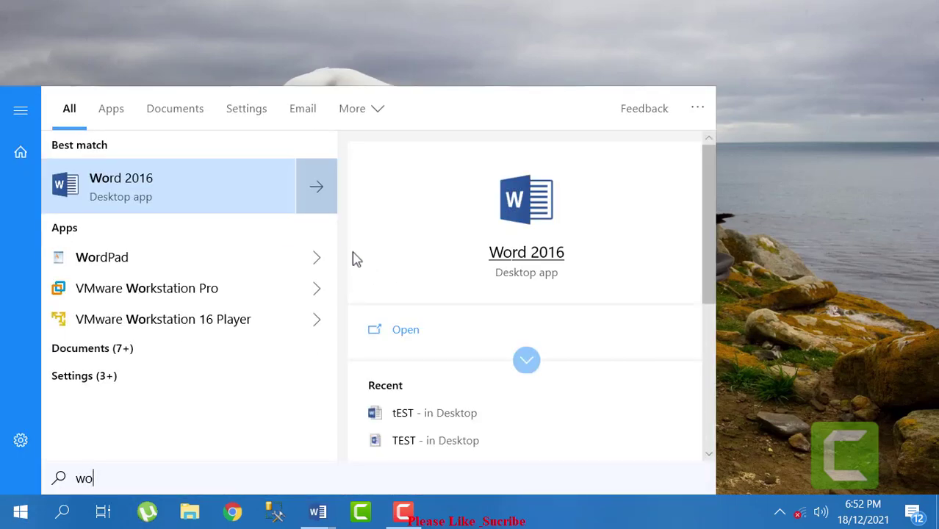
{"action": "left_click", "coordinate": [141, 189]}
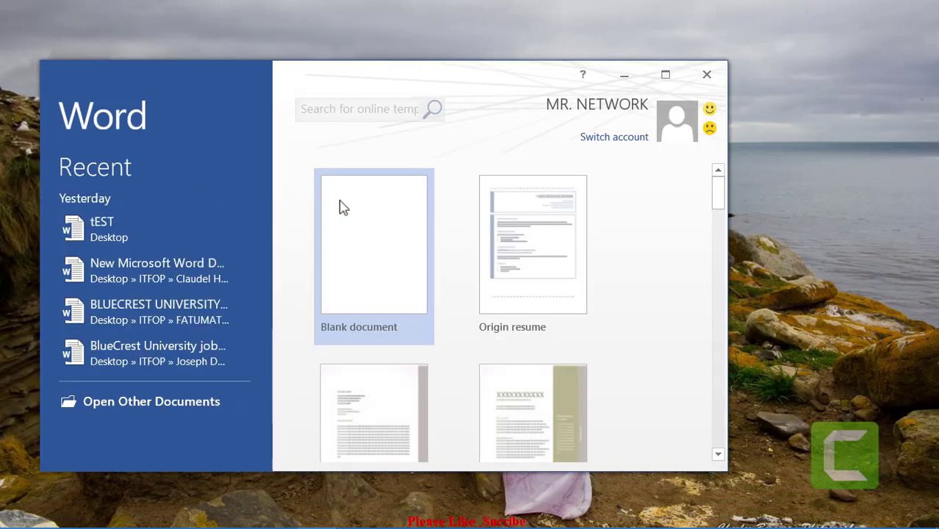
{"action": "left_click", "coordinate": [367, 240]}
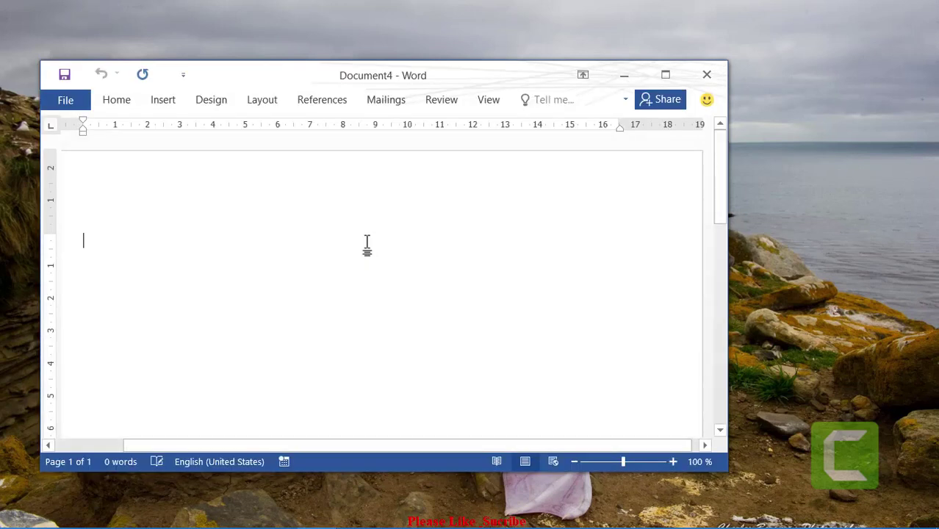
{"action": "left_click", "coordinate": [665, 77]}
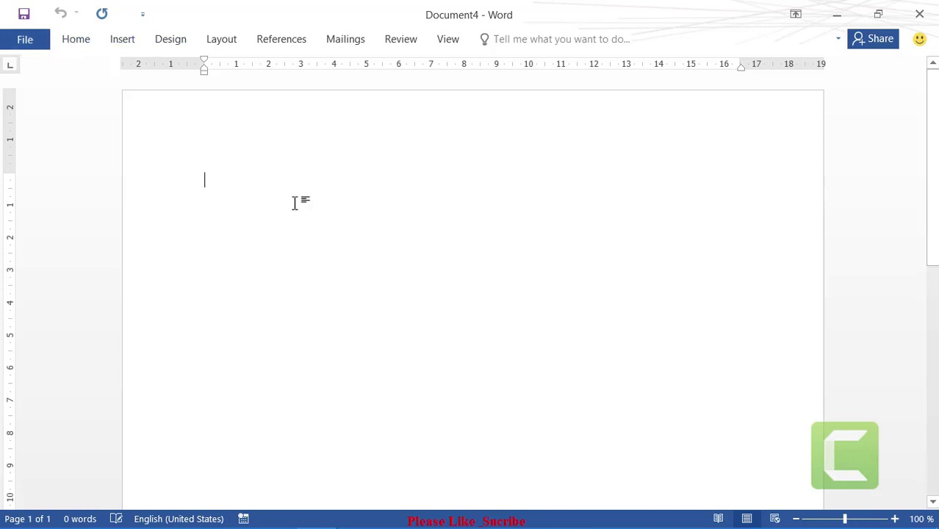
{"action": "key", "text": "alt"}
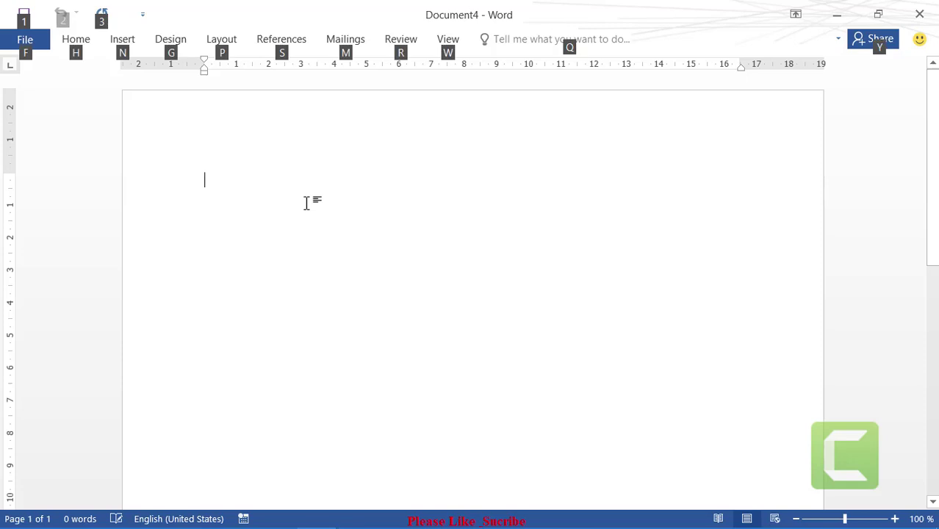
Step: Look over the MS WORD PART 2 outline in Document1, then move on to Document2
{"action": "key", "text": "alt+Tab"}
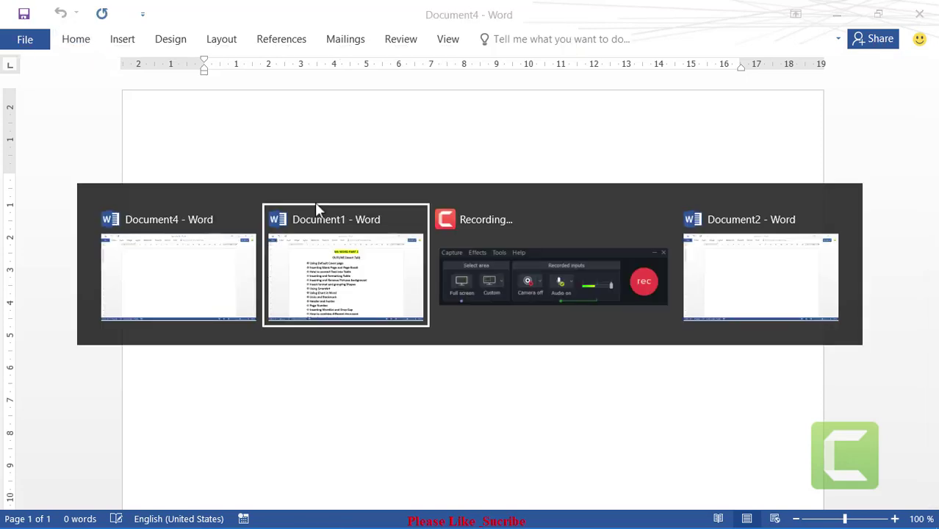
{"action": "left_click", "coordinate": [324, 219]}
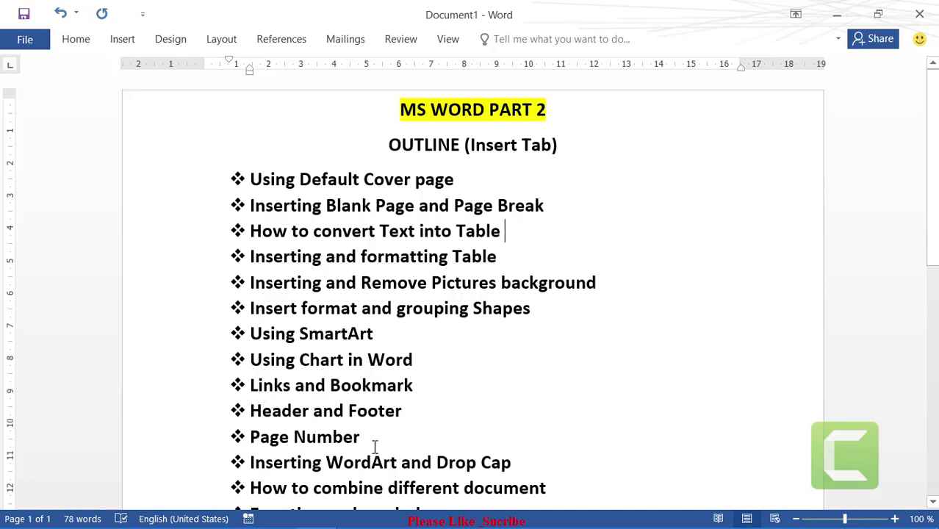
{"action": "scroll", "coordinate": [455, 447], "scroll_direction": "down", "scroll_amount": 2}
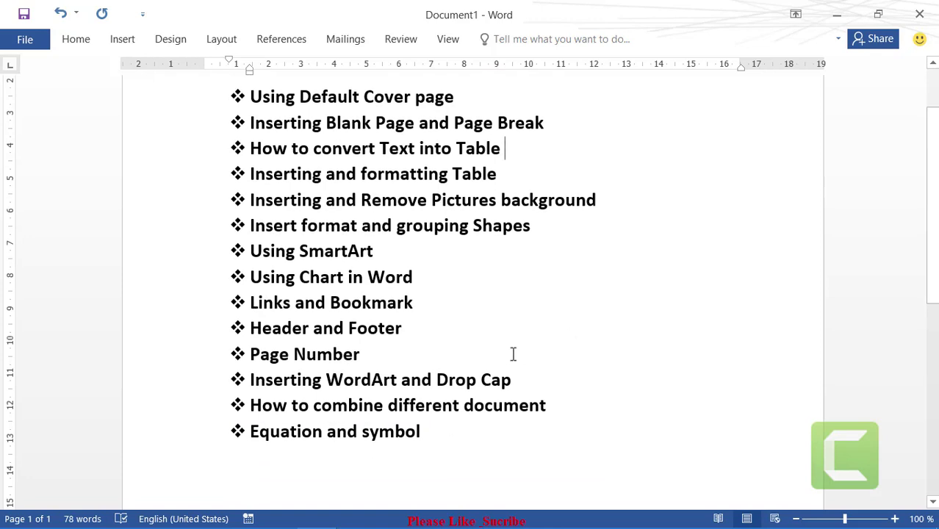
{"action": "scroll", "coordinate": [515, 356], "scroll_direction": "up", "scroll_amount": 2}
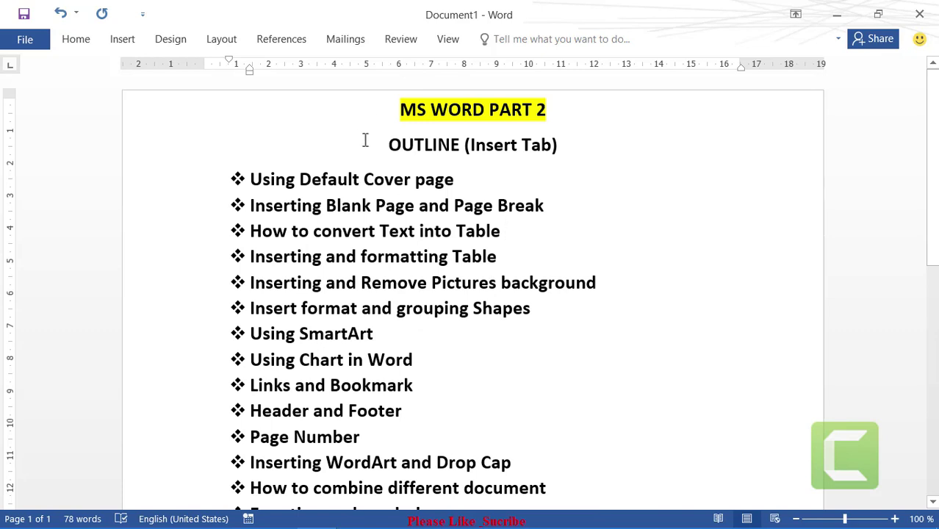
{"action": "key", "text": "alt+Tab"}
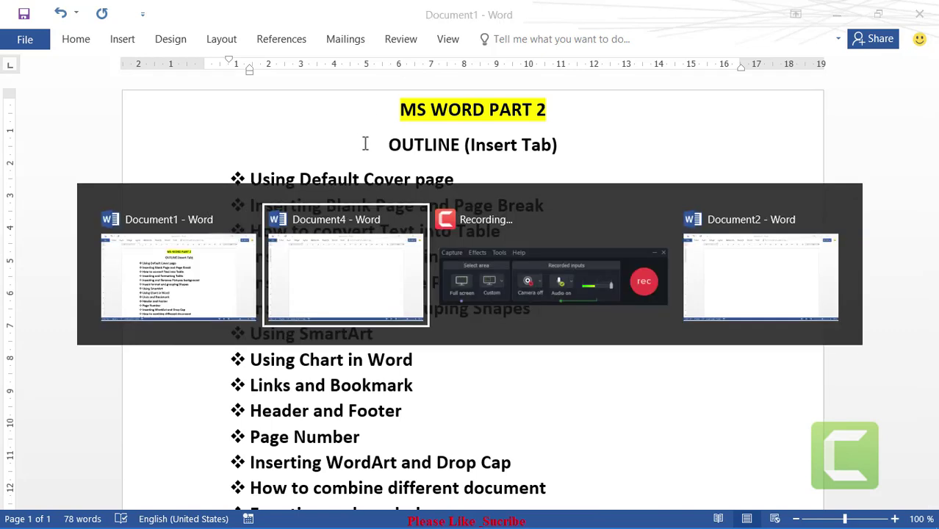
{"action": "scroll", "coordinate": [397, 264], "scroll_direction": "down", "scroll_amount": 3}
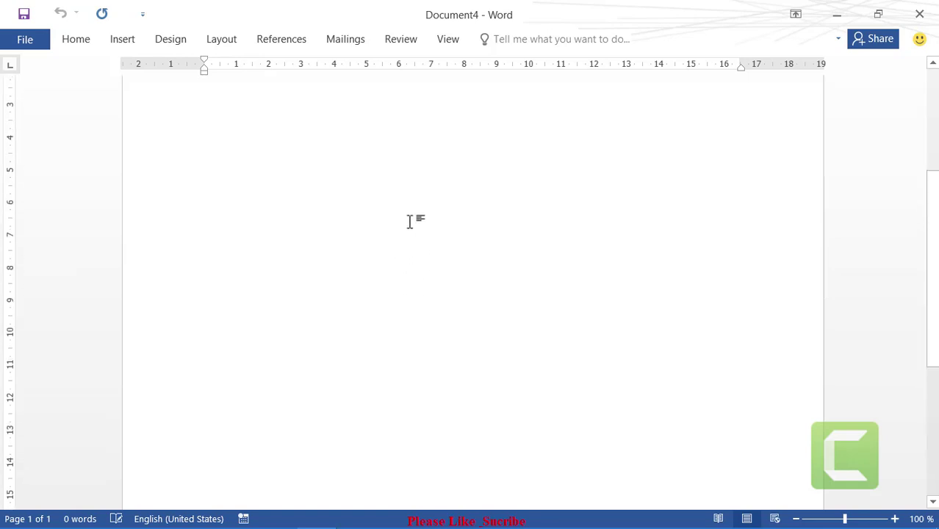
{"action": "key", "text": "alt+Tab"}
{"action": "key", "text": "alt+Tab"}
{"action": "key", "text": "alt+Tab"}
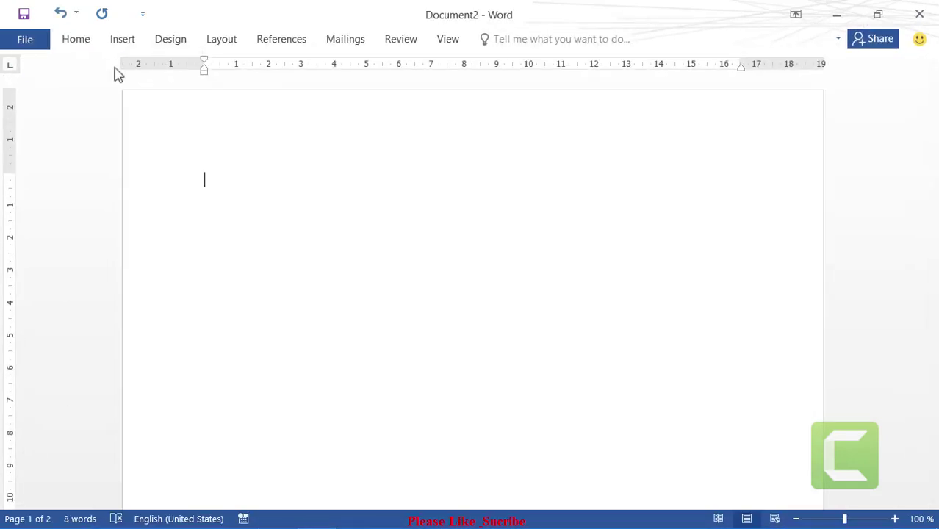
Step: Add the Filigree design from the Insert tab's built-in Cover Page gallery
{"action": "left_click", "coordinate": [123, 42]}
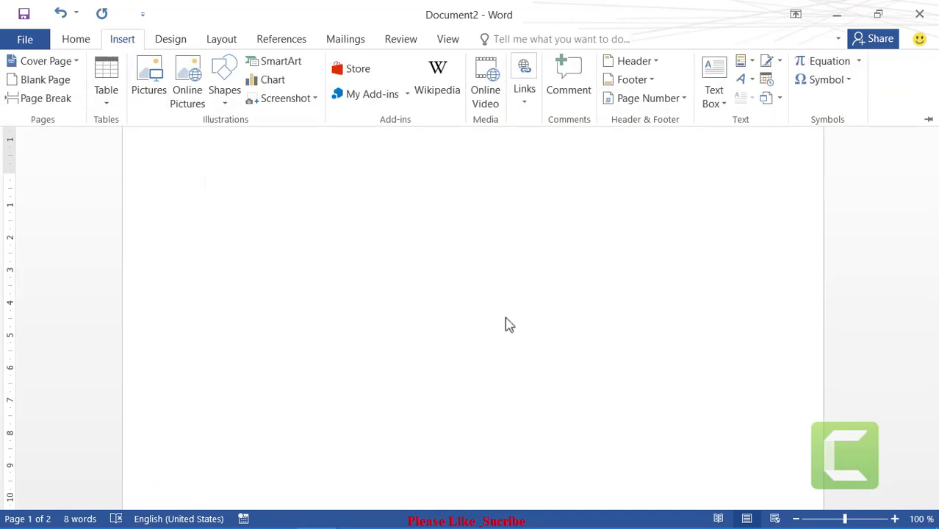
{"action": "left_click", "coordinate": [74, 59]}
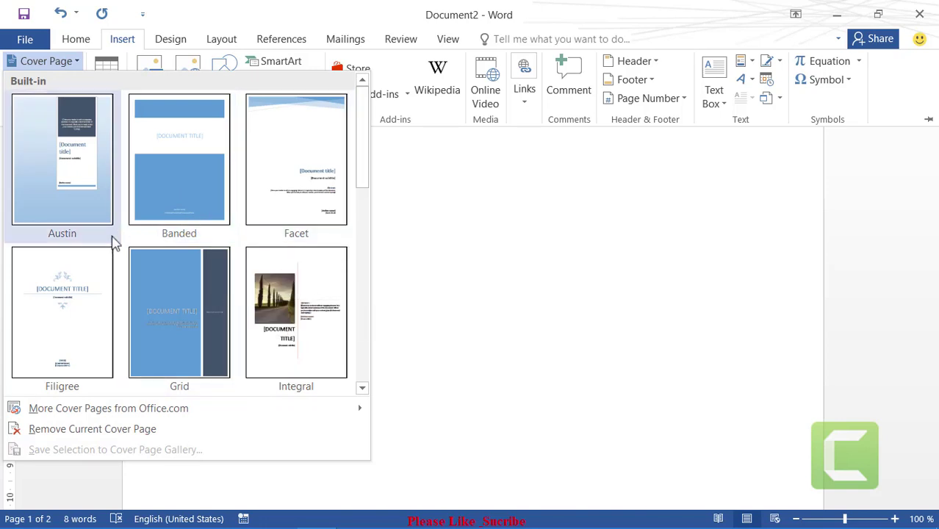
{"action": "scroll", "coordinate": [135, 242], "scroll_direction": "down", "scroll_amount": 4}
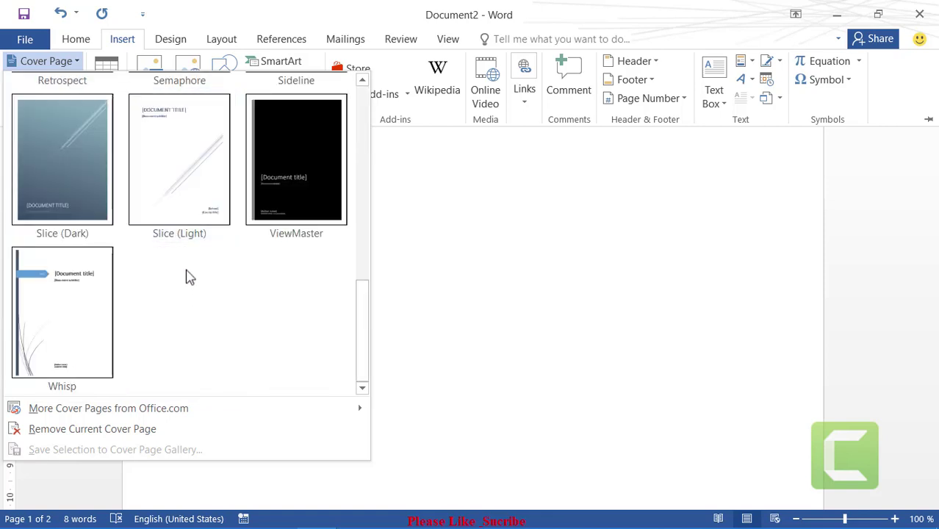
{"action": "scroll", "coordinate": [187, 279], "scroll_direction": "up", "scroll_amount": 3}
{"action": "scroll", "coordinate": [185, 275], "scroll_direction": "up", "scroll_amount": 1}
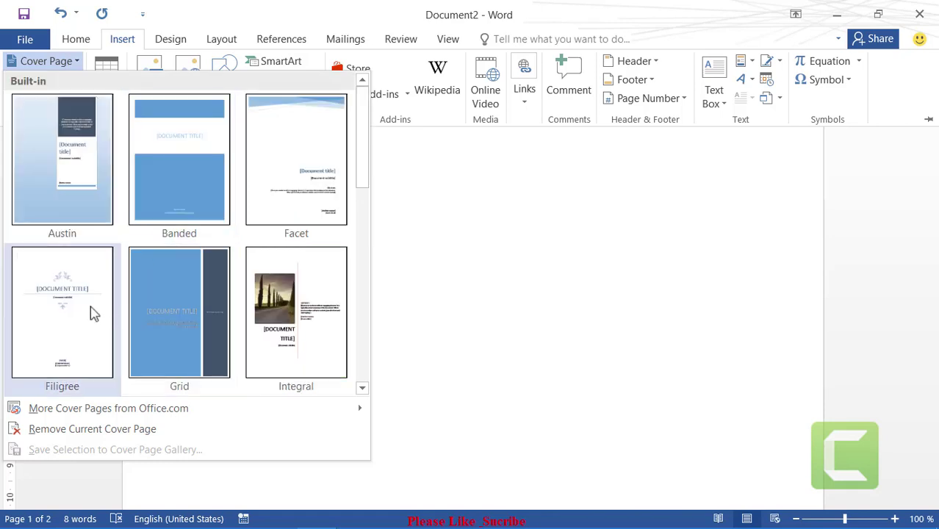
{"action": "key", "text": "Escape"}
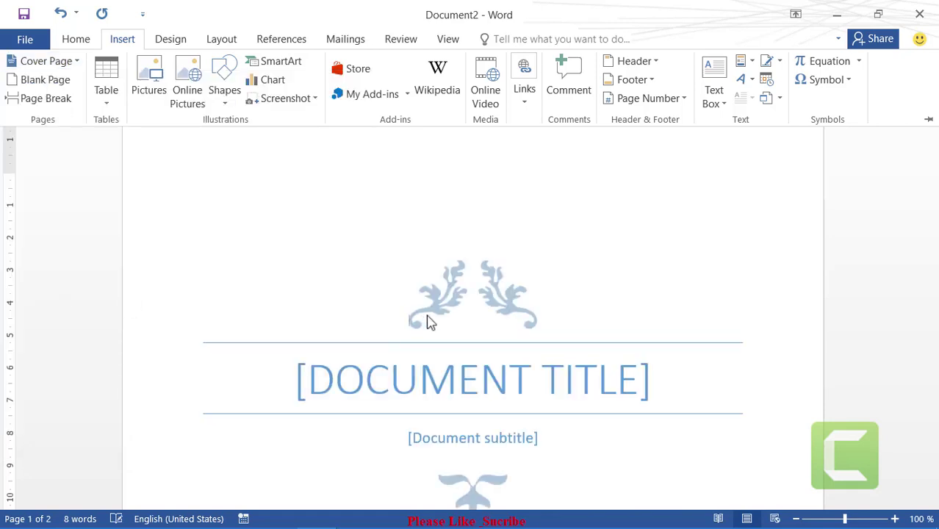
Step: Collapse the ribbon with Ctrl+F1, then type an A above the cover title and remove it
{"action": "scroll", "coordinate": [471, 294], "scroll_direction": "down", "scroll_amount": 2}
{"action": "scroll", "coordinate": [474, 287], "scroll_direction": "down", "scroll_amount": 10}
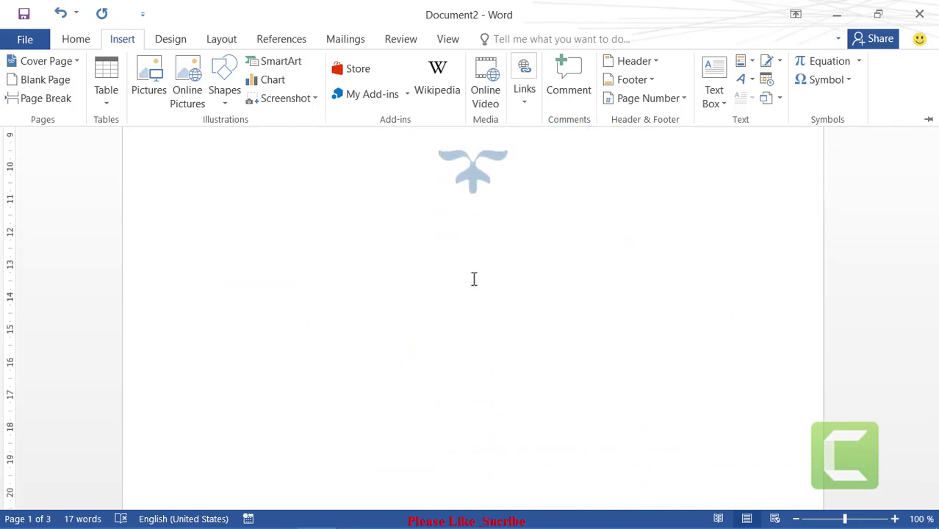
{"action": "scroll", "coordinate": [486, 278], "scroll_direction": "up", "scroll_amount": 2}
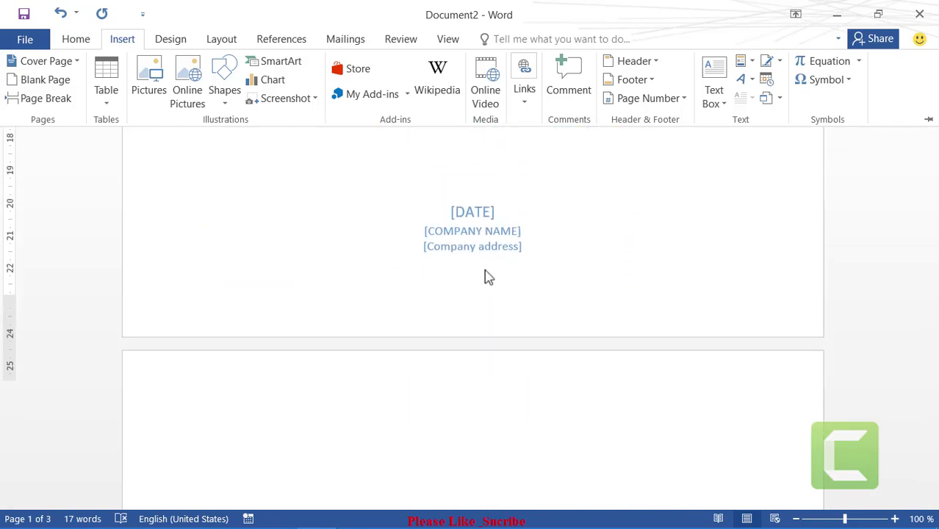
{"action": "scroll", "coordinate": [485, 279], "scroll_direction": "up", "scroll_amount": 12}
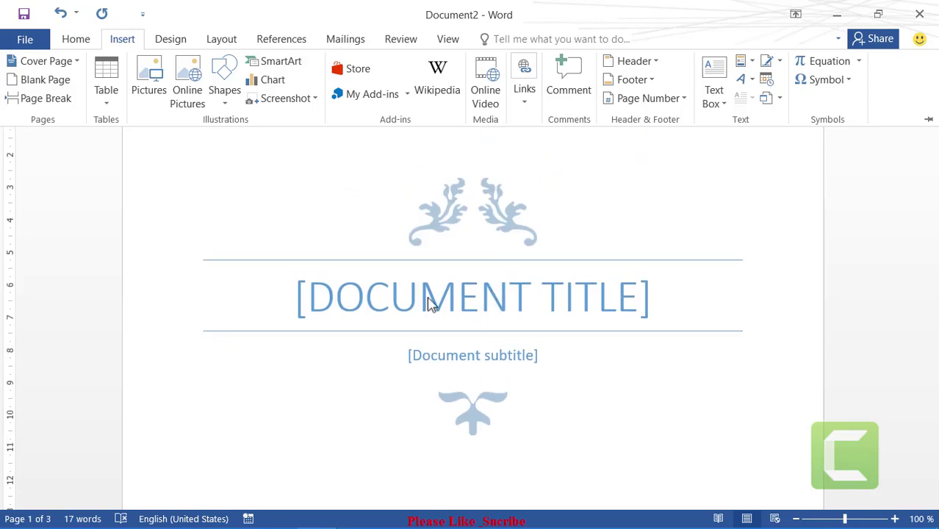
{"action": "key", "text": "ctrl+F1"}
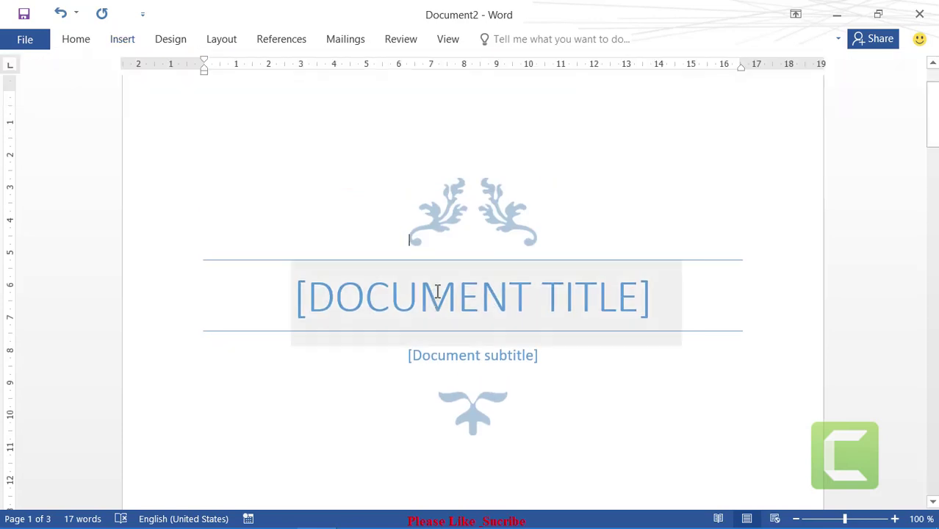
{"action": "type", "text": "A"}
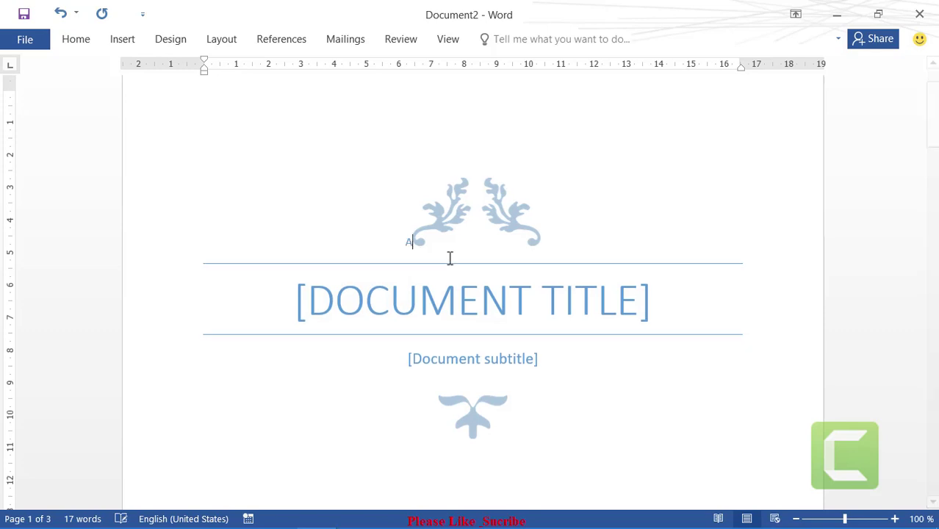
{"action": "key", "text": "BackSpace"}
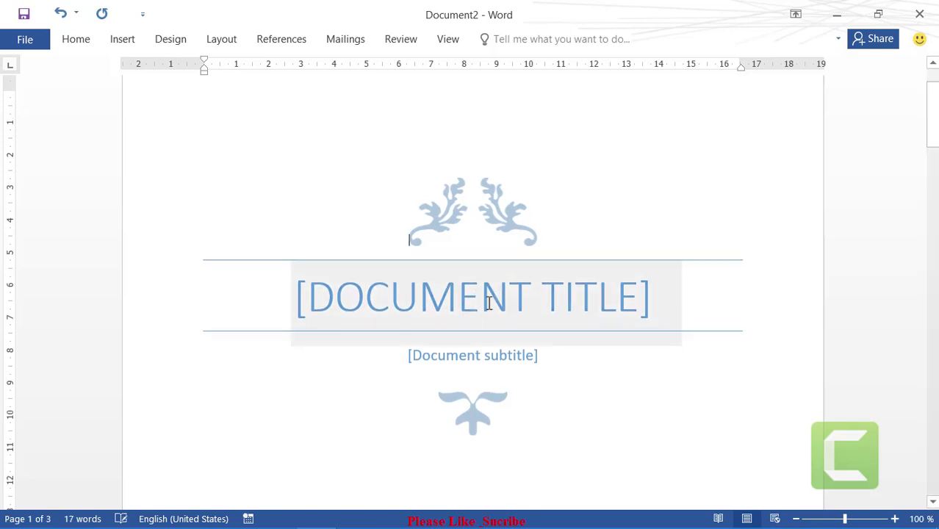
Step: Replace the [DOCUMENT TITLE] placeholder with ASSIGNMENT
{"action": "left_click", "coordinate": [486, 297]}
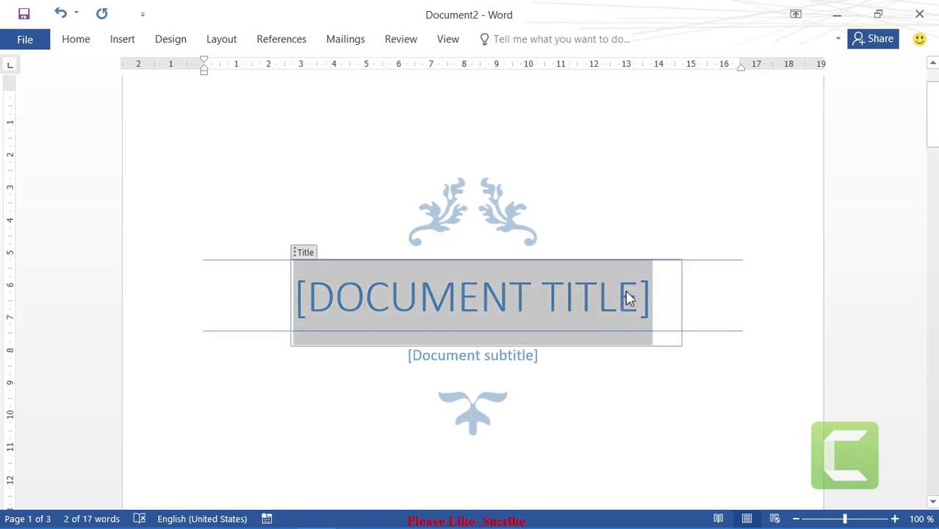
{"action": "left_click_drag", "start_coordinate": [625, 297], "coordinate": [654, 294]}
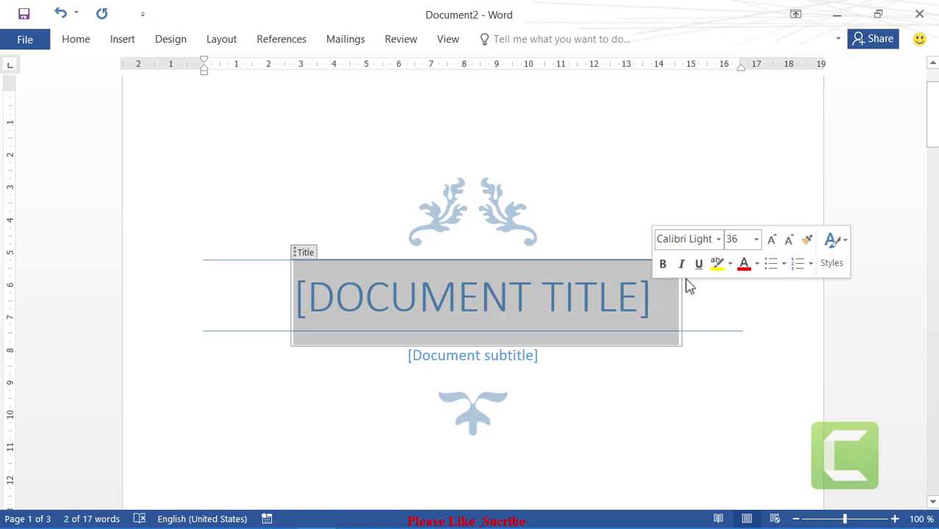
{"action": "type", "text": "ASSIGNMENT"}
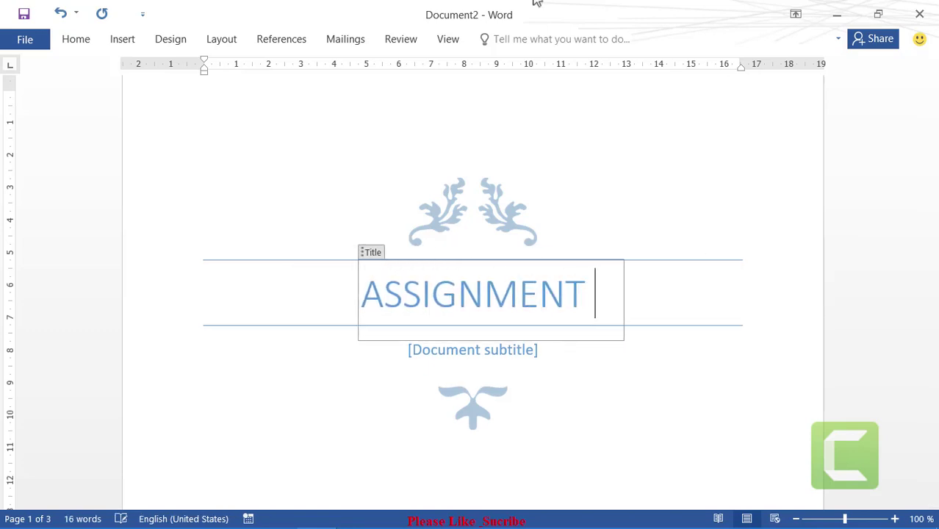
Step: Cut and delete the [Document subtitle] placeholder so no empty box remains
{"action": "left_click", "coordinate": [455, 350]}
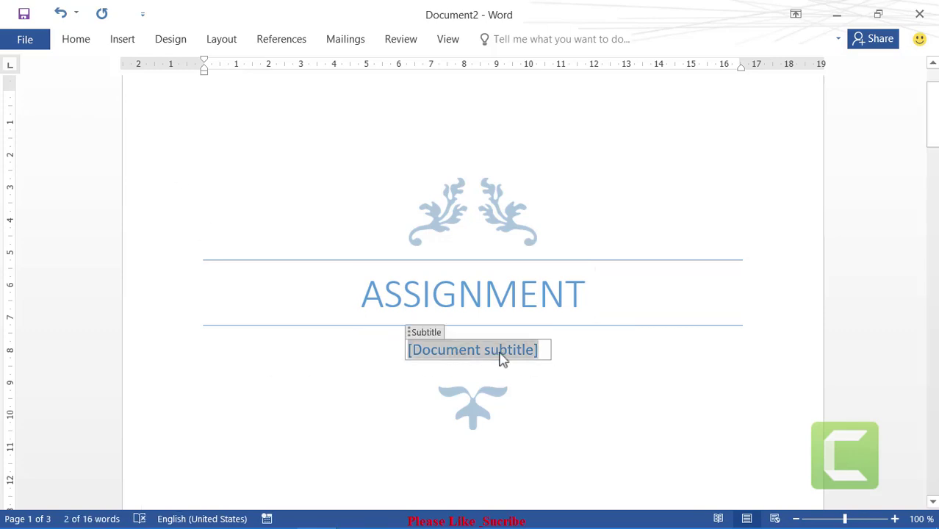
{"action": "key", "text": "Delete"}
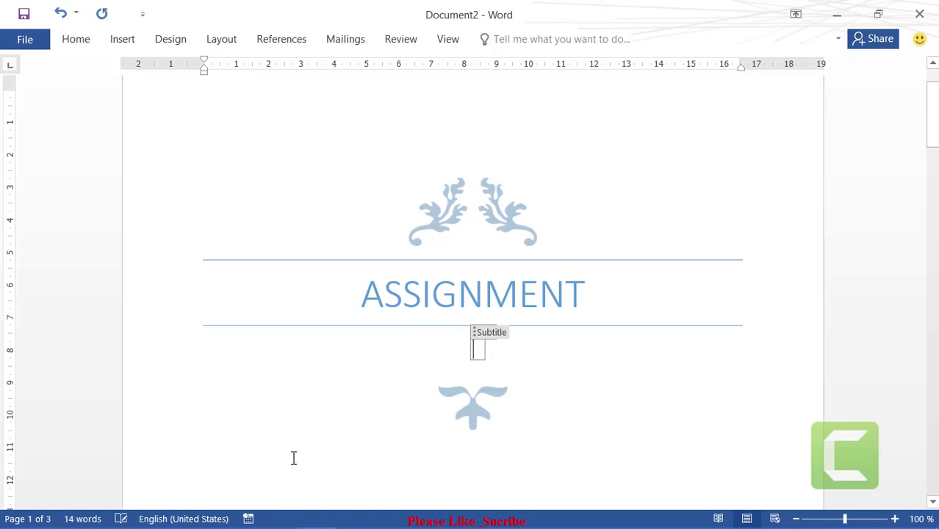
{"action": "left_click", "coordinate": [595, 376]}
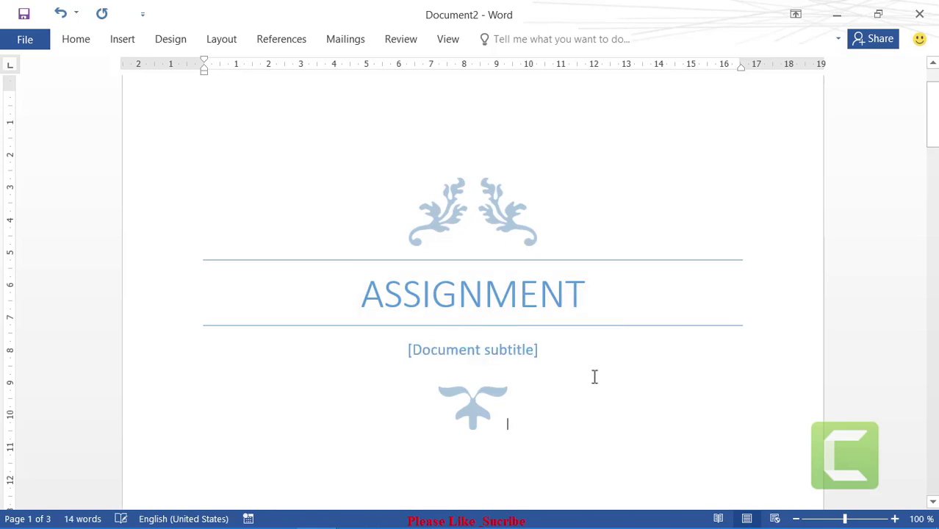
{"action": "key", "text": "shift+Left"}
{"action": "left_click", "coordinate": [495, 351]}
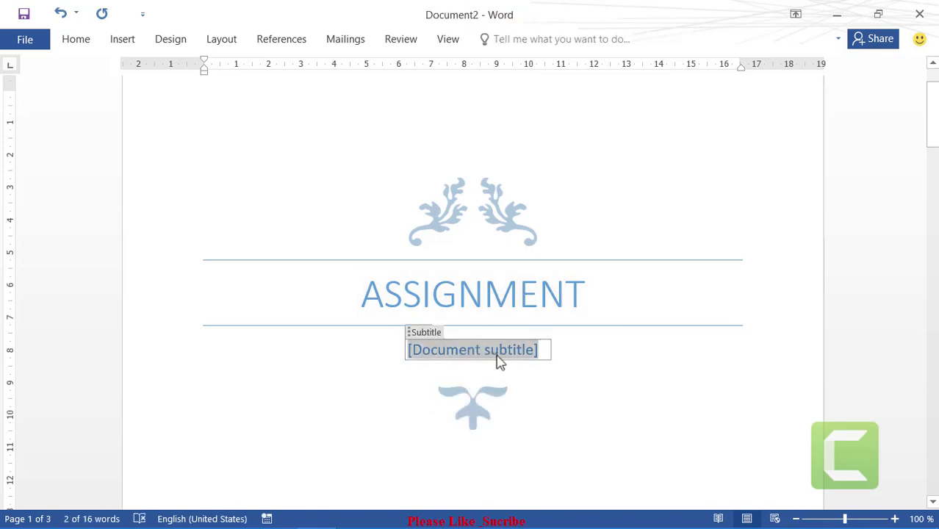
{"action": "right_click", "coordinate": [497, 359]}
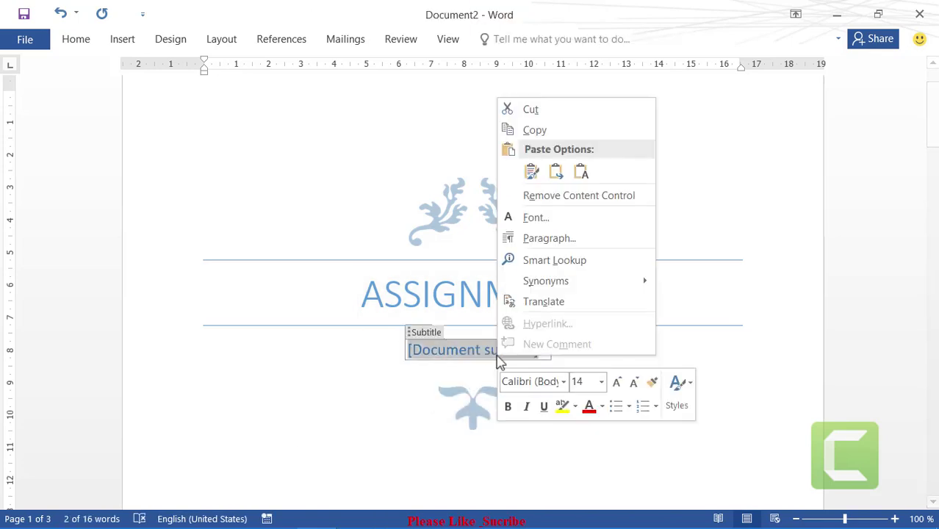
{"action": "left_click", "coordinate": [541, 112]}
{"action": "key", "text": "BackSpace"}
{"action": "key", "text": "Down"}
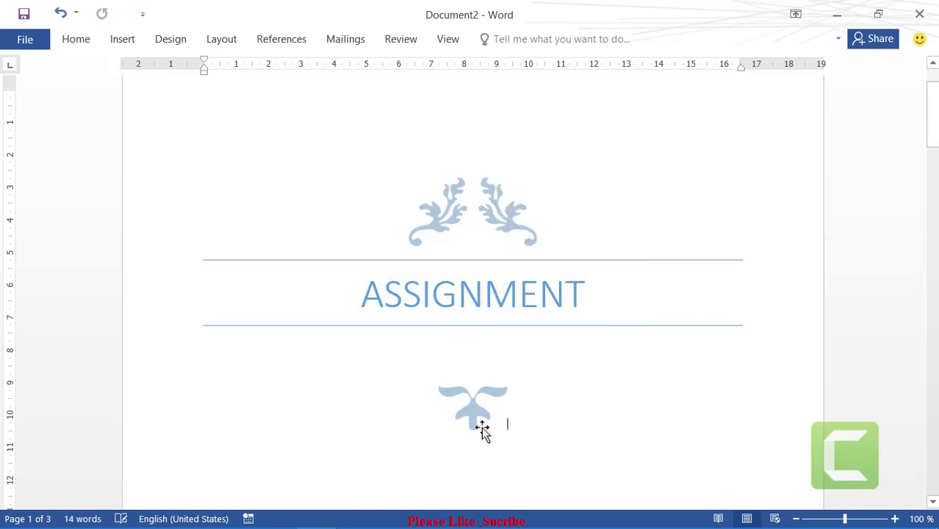
{"action": "scroll", "coordinate": [552, 367], "scroll_direction": "down", "scroll_amount": 2}
{"action": "scroll", "coordinate": [552, 367], "scroll_direction": "down", "scroll_amount": 9}
{"action": "scroll", "coordinate": [331, 303], "scroll_direction": "up", "scroll_amount": 2}
{"action": "key", "text": "Down"}
{"action": "scroll", "coordinate": [392, 230], "scroll_direction": "up", "scroll_amount": 3}
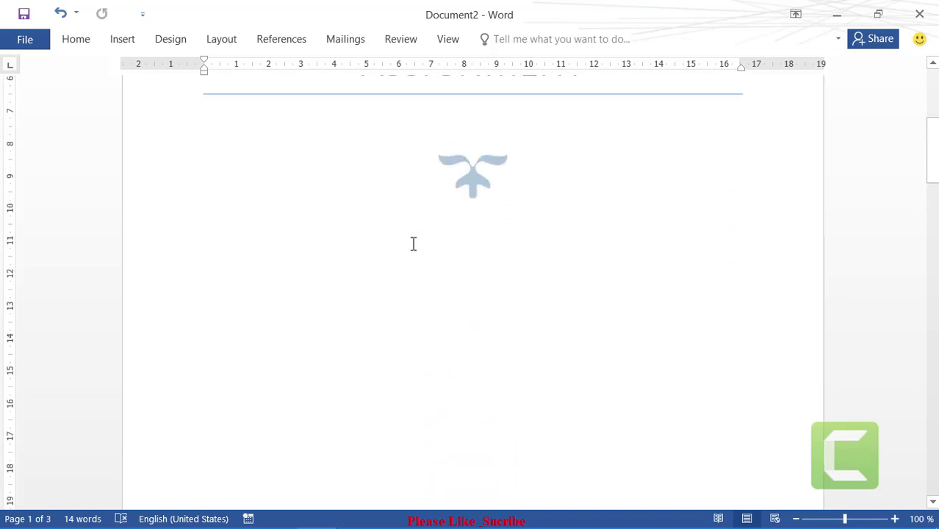
{"action": "scroll", "coordinate": [403, 328], "scroll_direction": "up", "scroll_amount": 6}
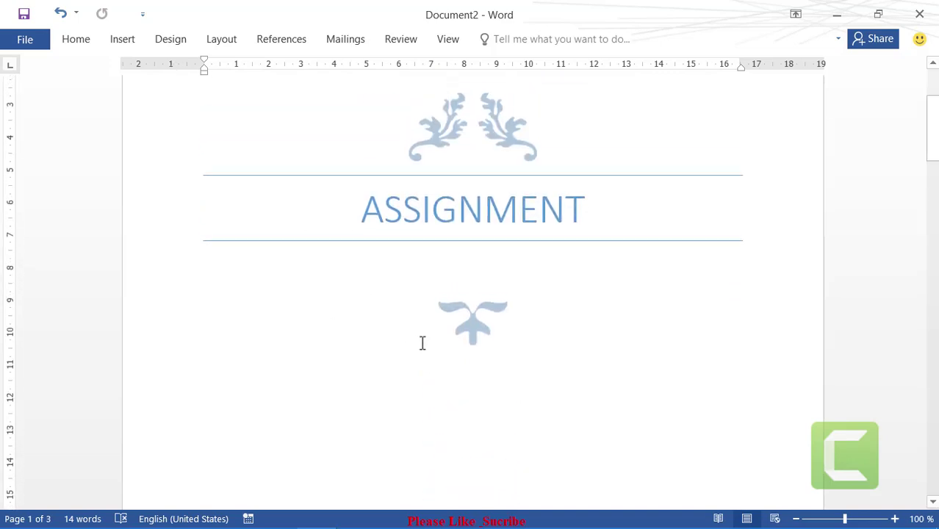
{"action": "left_click", "coordinate": [120, 41]}
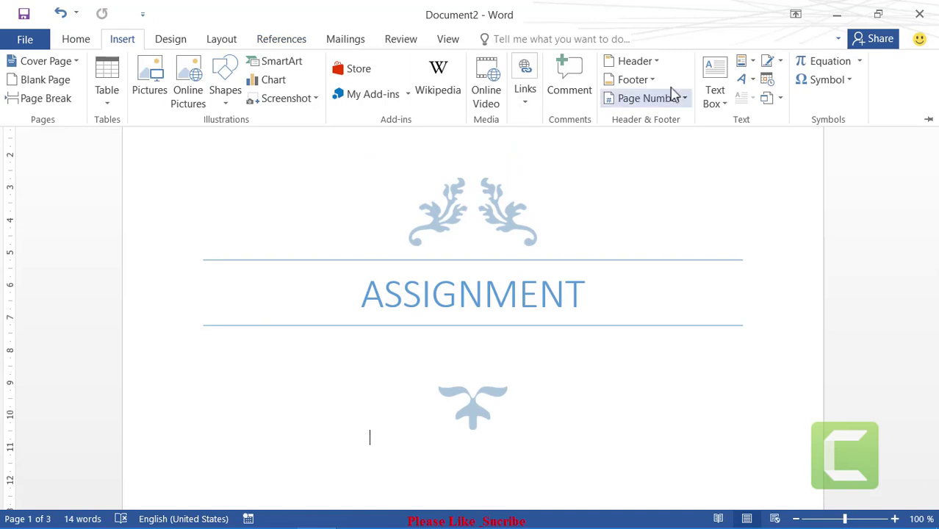
{"action": "left_click", "coordinate": [722, 100]}
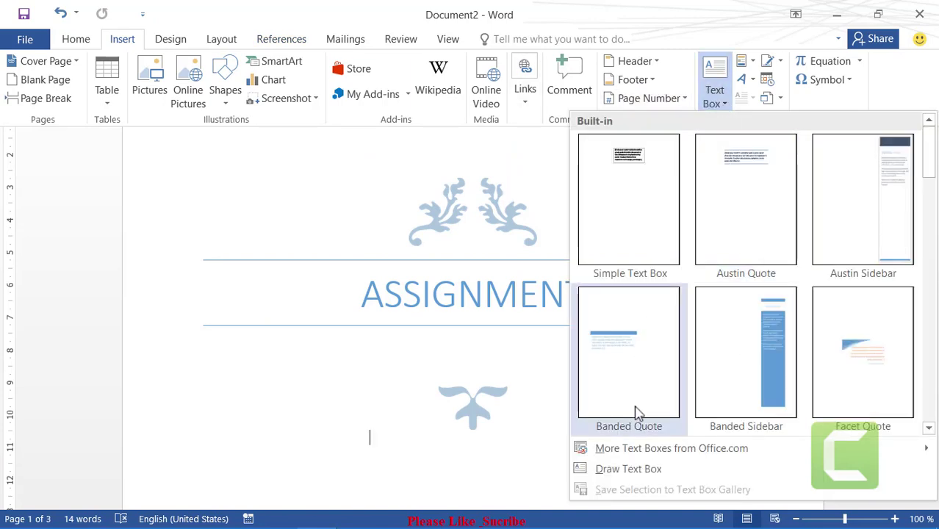
{"action": "left_click", "coordinate": [646, 471]}
{"action": "scroll", "coordinate": [432, 436], "scroll_direction": "down", "scroll_amount": 3}
{"action": "mouse_move", "coordinate": [266, 316]}
{"action": "left_mouse_down"}
{"action": "mouse_move", "coordinate": [538, 460]}
{"action": "mouse_move", "coordinate": [753, 475]}
{"action": "left_mouse_up"}
{"action": "type", "text": "sJEOIUOEI"}
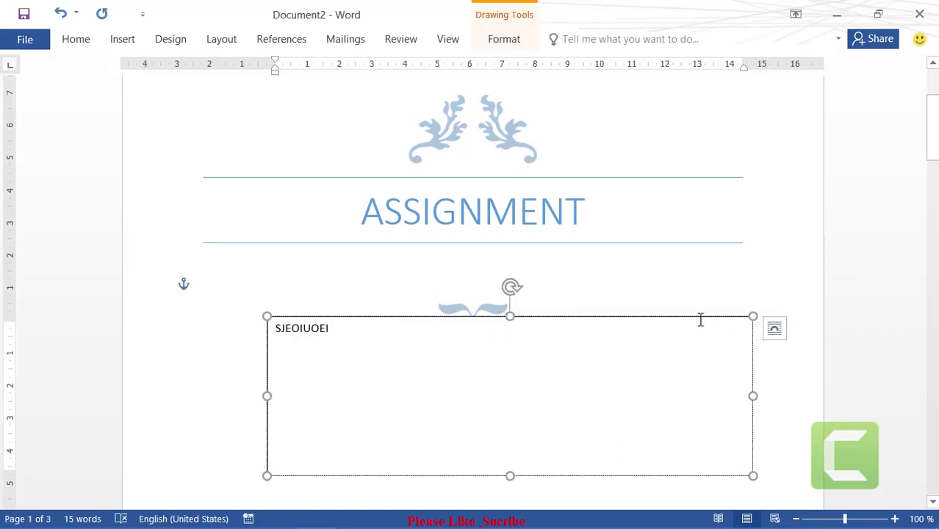
{"action": "left_click", "coordinate": [731, 316]}
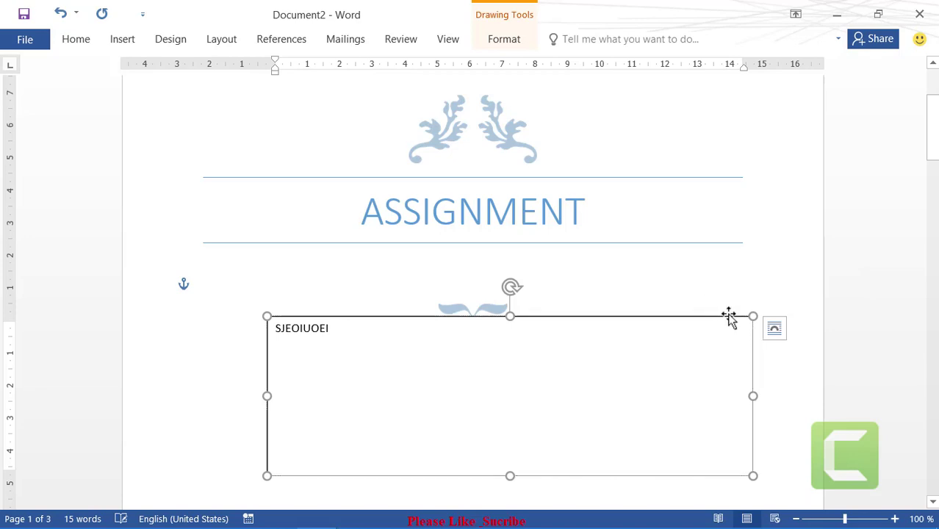
{"action": "key", "text": "Delete"}
{"action": "scroll", "coordinate": [456, 368], "scroll_direction": "up", "scroll_amount": 3}
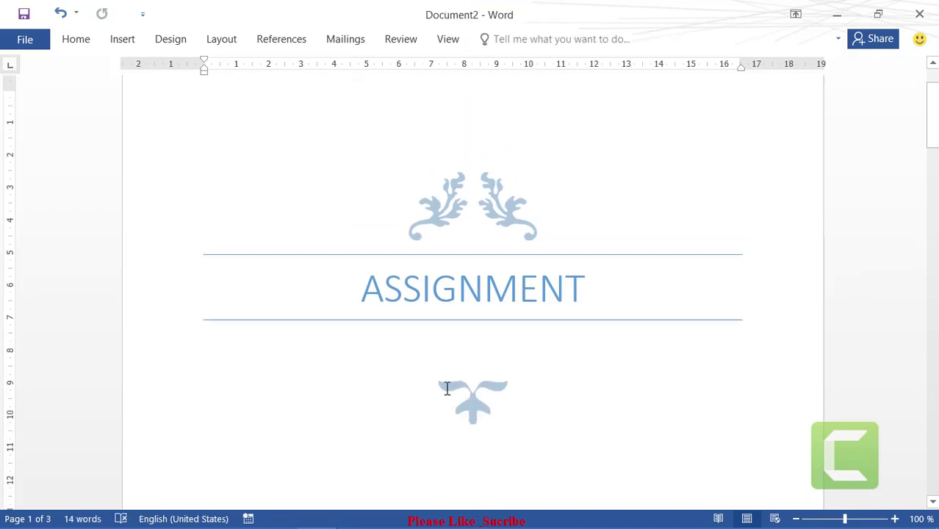
Step: Leave Document2's ASSIGNMENT cover page and bring the blank Document4 window forward
{"action": "scroll", "coordinate": [404, 353], "scroll_direction": "down", "scroll_amount": 5}
{"action": "scroll", "coordinate": [385, 320], "scroll_direction": "down", "scroll_amount": 4}
{"action": "scroll", "coordinate": [387, 299], "scroll_direction": "up", "scroll_amount": 1}
{"action": "scroll", "coordinate": [387, 318], "scroll_direction": "down", "scroll_amount": 6}
{"action": "scroll", "coordinate": [391, 308], "scroll_direction": "up", "scroll_amount": 5}
{"action": "left_click", "coordinate": [245, 139]}
{"action": "left_click", "coordinate": [125, 42]}
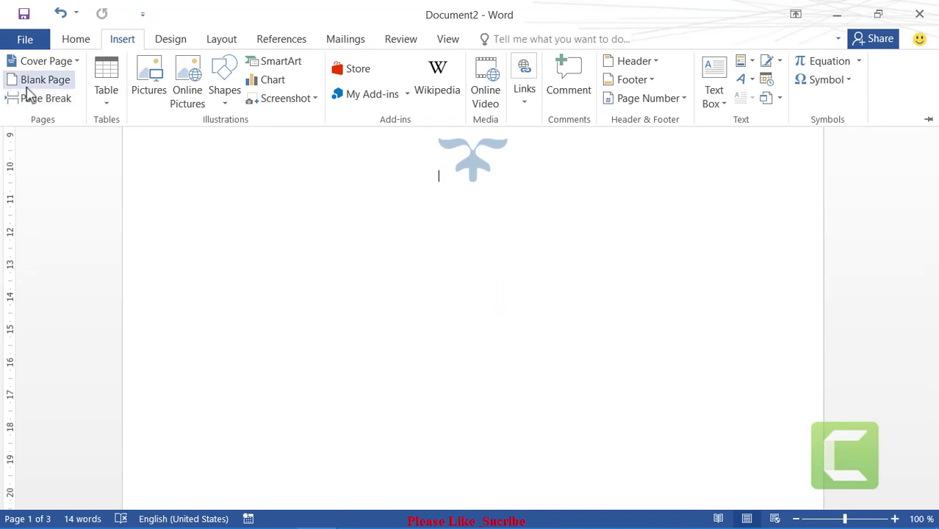
{"action": "scroll", "coordinate": [412, 268], "scroll_direction": "up", "scroll_amount": 1}
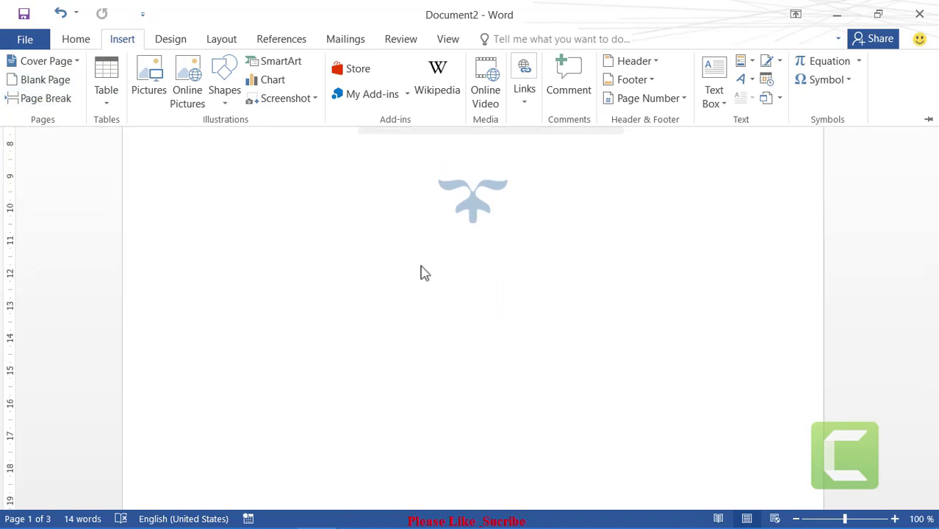
{"action": "key", "text": "alt+Tab"}
{"action": "key", "text": "alt+Tab"}
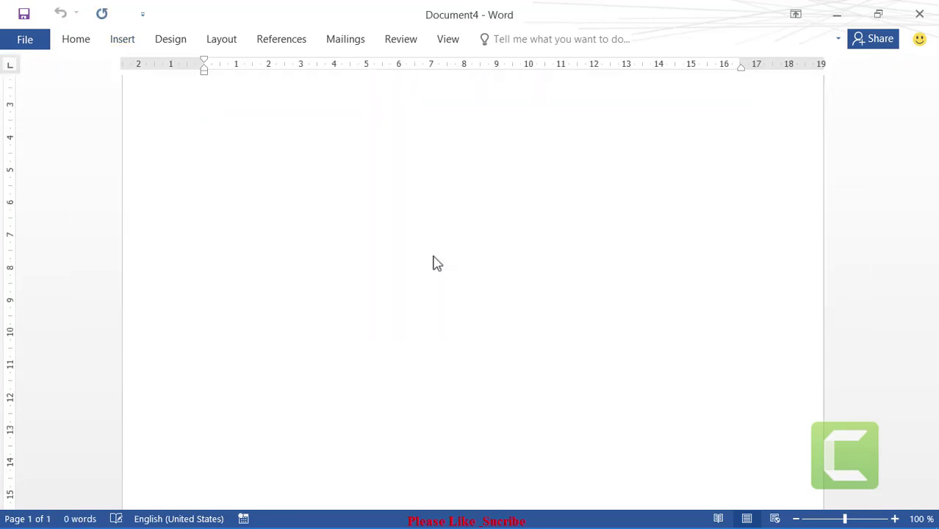
Step: Fill Document4 with filler paragraphs using =RAND(20)
{"action": "scroll", "coordinate": [420, 289], "scroll_direction": "up", "scroll_amount": 5}
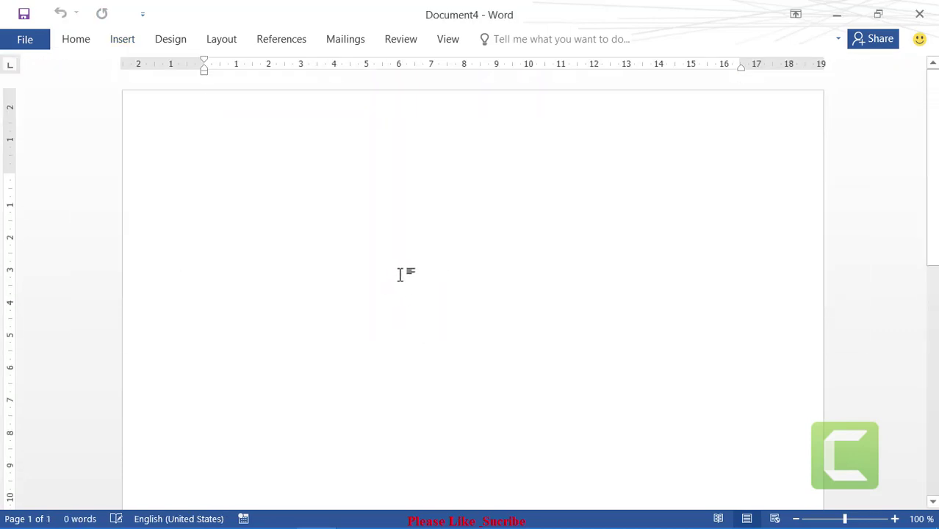
{"action": "type", "text": "=RAND("}
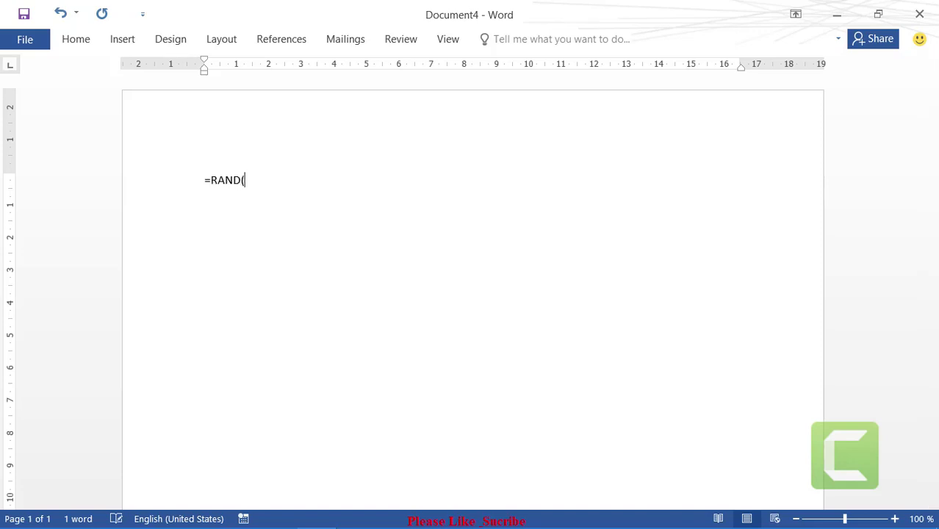
{"action": "type", "text": "20)"}
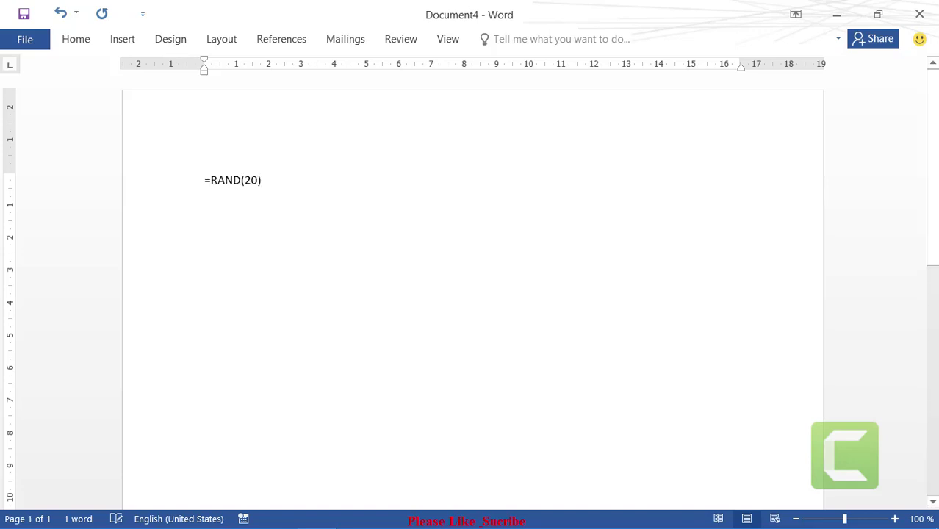
{"action": "key", "text": "Return"}
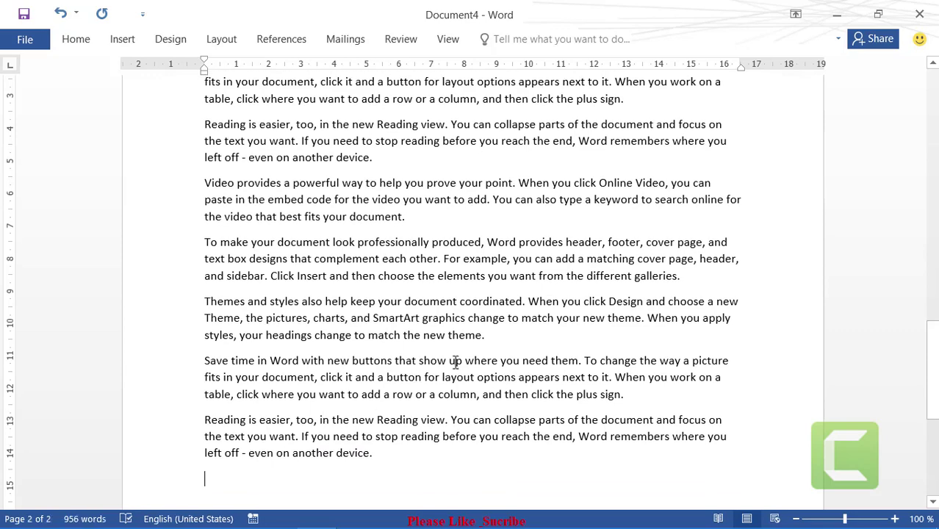
Step: Return to the top of page 1 with Ctrl+Home
{"action": "scroll", "coordinate": [489, 354], "scroll_direction": "up", "scroll_amount": 3}
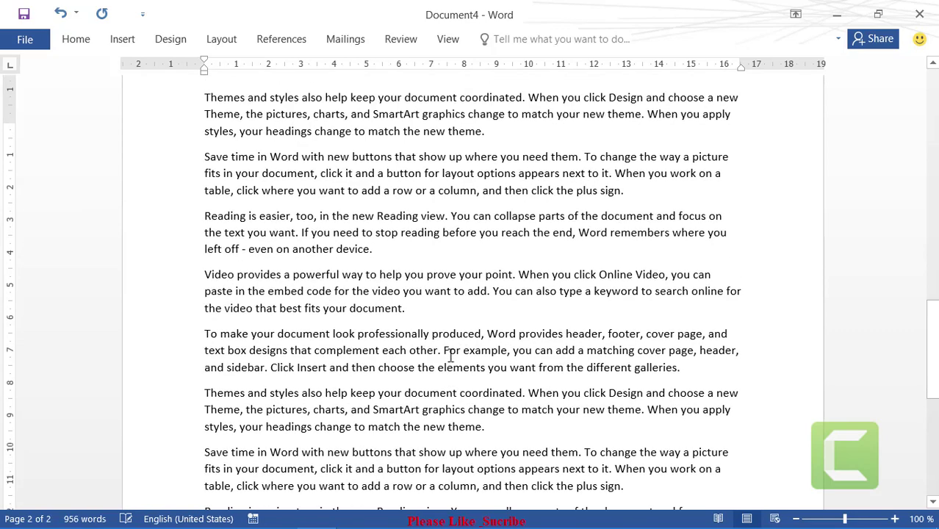
{"action": "scroll", "coordinate": [433, 345], "scroll_direction": "down", "scroll_amount": 7}
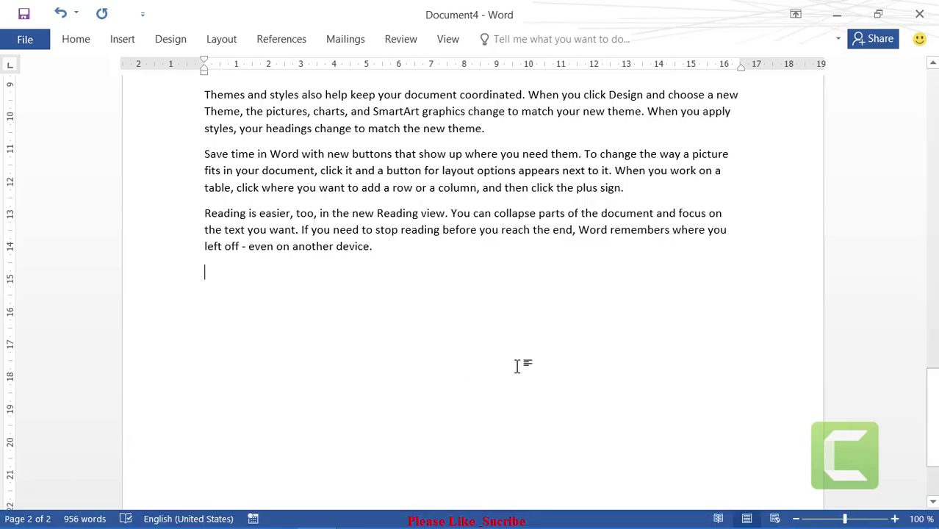
{"action": "key", "text": "ctrl+Home"}
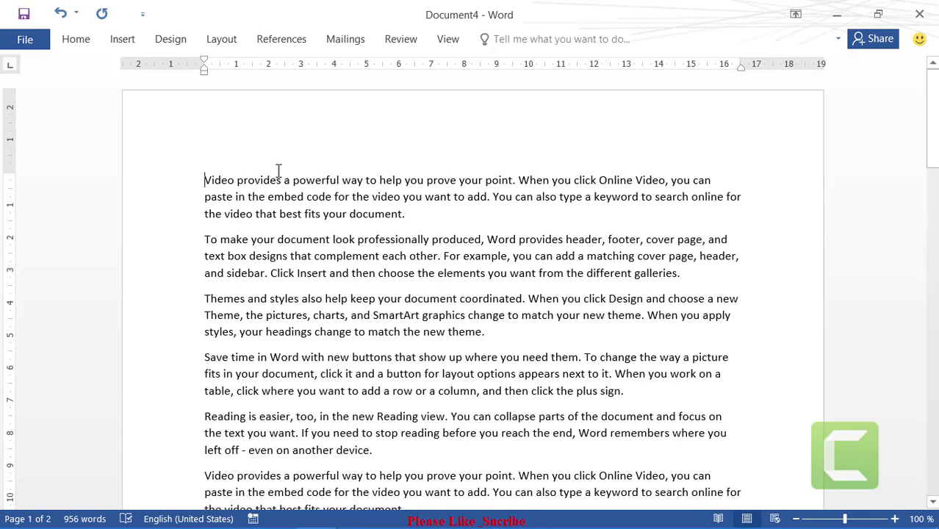
Step: Insert a page break after the galleries paragraph, moving the Themes and styles paragraph to page 2
{"action": "left_click", "coordinate": [124, 41]}
{"action": "scroll", "coordinate": [268, 230], "scroll_direction": "down", "scroll_amount": 6}
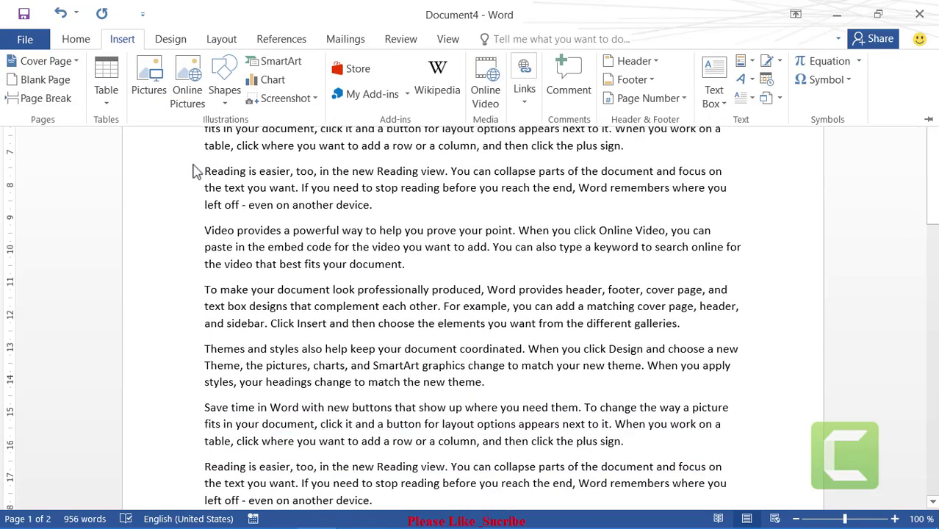
{"action": "left_click", "coordinate": [40, 99]}
{"action": "scroll", "coordinate": [386, 339], "scroll_direction": "down", "scroll_amount": 8}
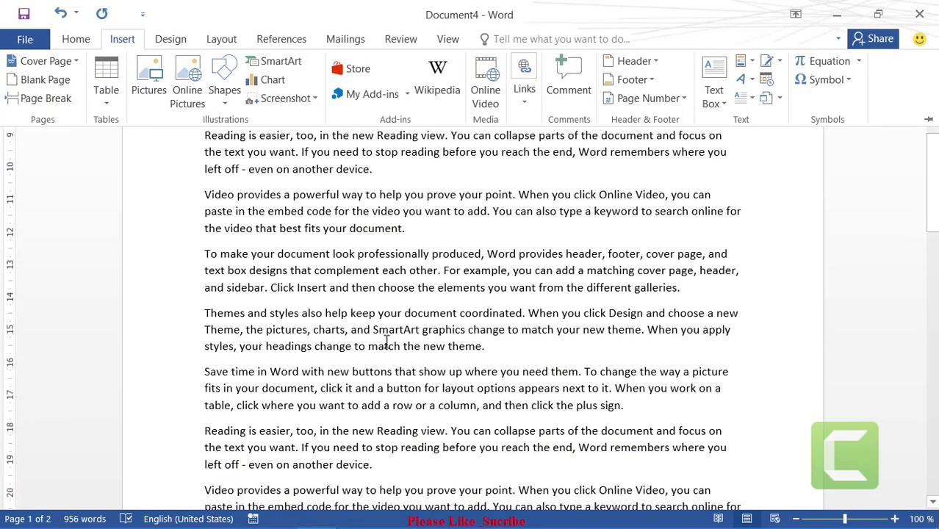
{"action": "scroll", "coordinate": [412, 352], "scroll_direction": "down", "scroll_amount": 6}
{"action": "scroll", "coordinate": [411, 336], "scroll_direction": "up", "scroll_amount": 3}
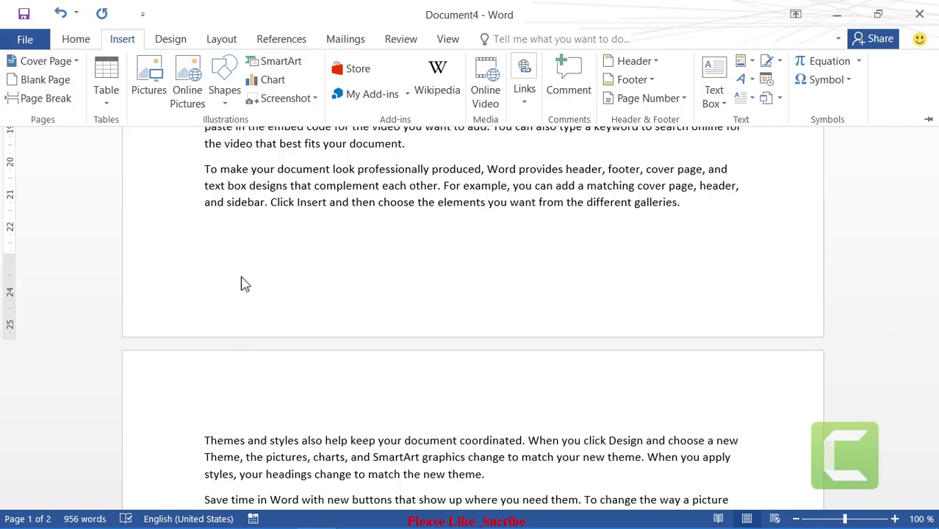
{"action": "left_click", "coordinate": [685, 208]}
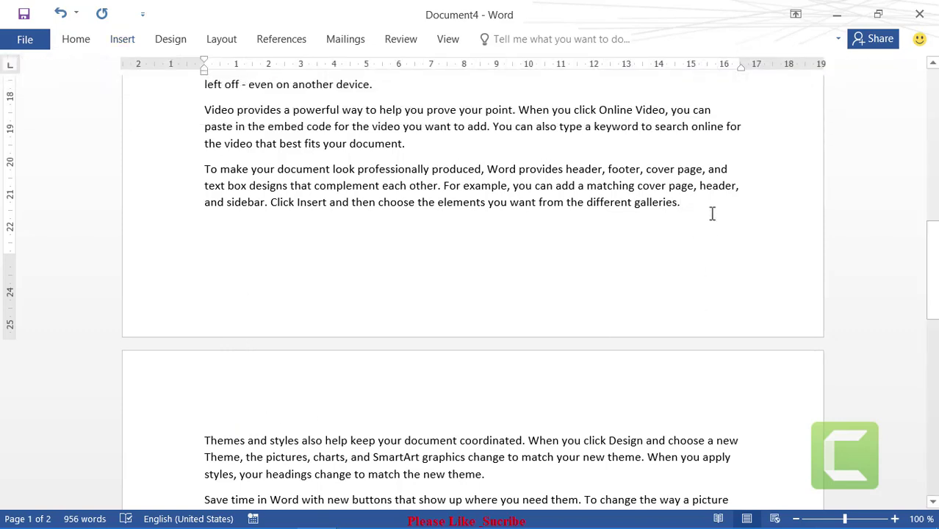
Step: Put the cursor at the start of the Themes paragraph and reopen the Insert commands
{"action": "left_click", "coordinate": [205, 440]}
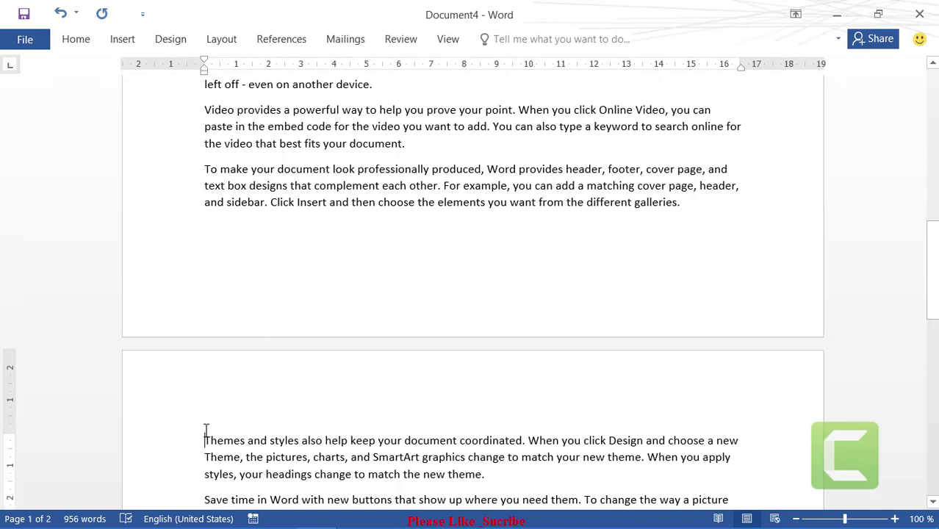
{"action": "left_click", "coordinate": [119, 40]}
{"action": "double_click", "coordinate": [120, 40]}
{"action": "double_click", "coordinate": [120, 41]}
{"action": "left_click", "coordinate": [121, 39]}
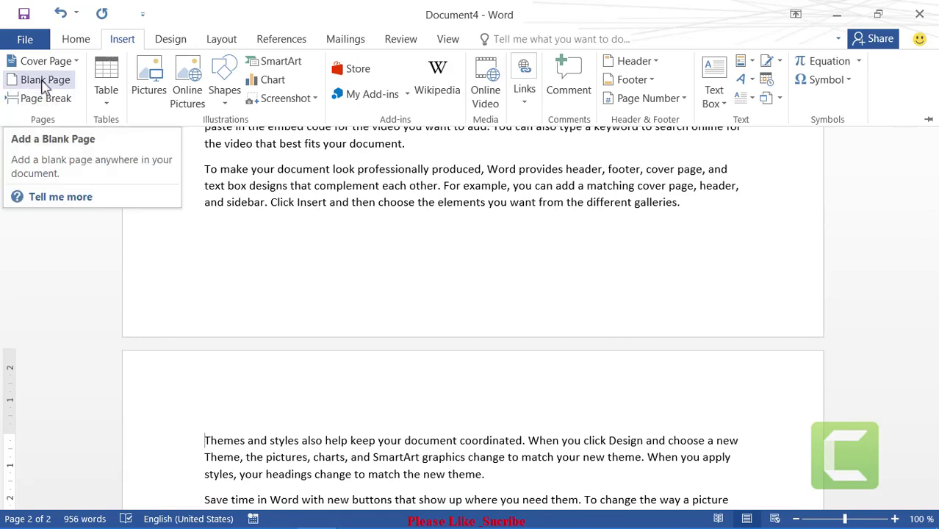
Step: Insert a Blank Page before the Themes paragraph, check the 4 pages, and collapse the ribbon
{"action": "left_click", "coordinate": [45, 81]}
{"action": "scroll", "coordinate": [404, 375], "scroll_direction": "up", "scroll_amount": 3}
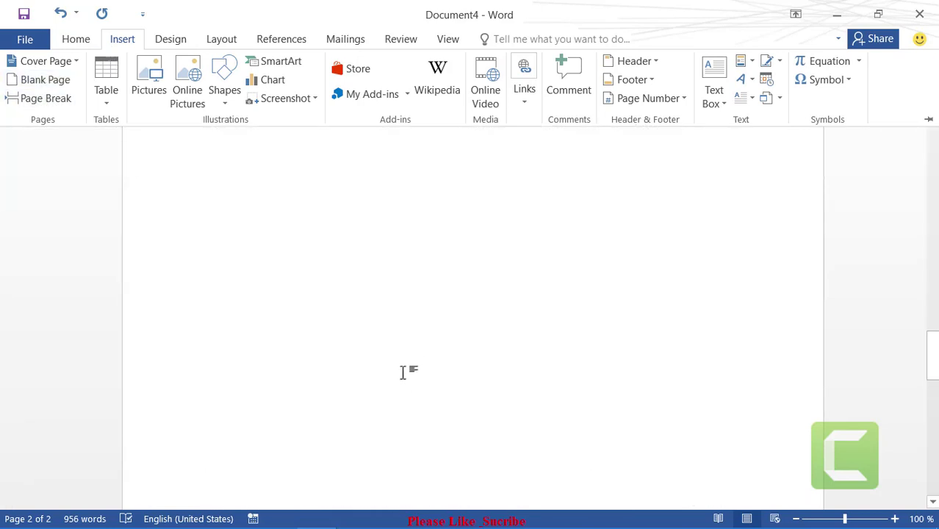
{"action": "scroll", "coordinate": [404, 377], "scroll_direction": "up", "scroll_amount": 5}
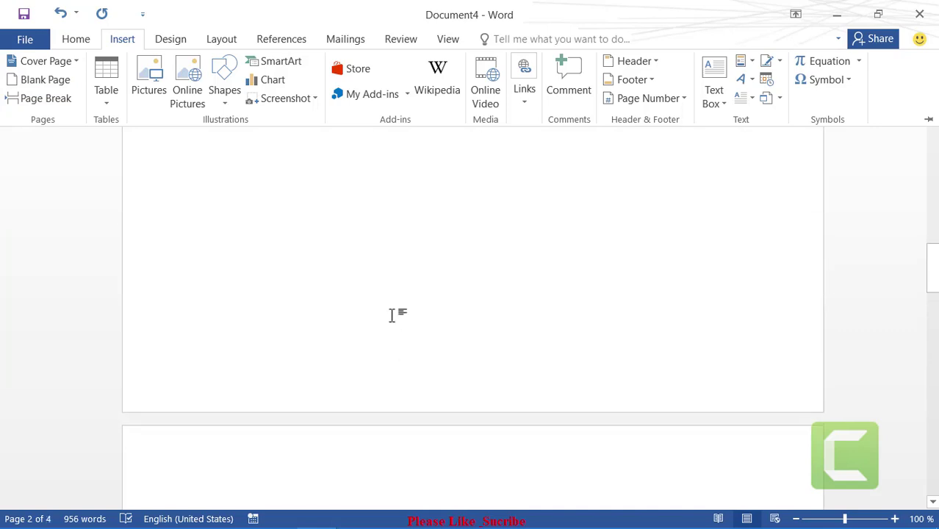
{"action": "scroll", "coordinate": [377, 318], "scroll_direction": "up", "scroll_amount": 5}
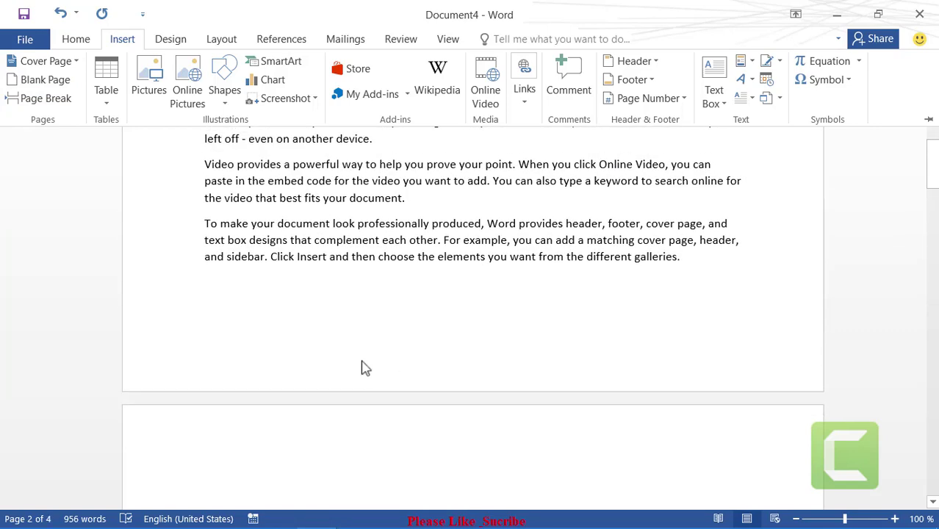
{"action": "scroll", "coordinate": [359, 351], "scroll_direction": "down", "scroll_amount": 1}
{"action": "scroll", "coordinate": [378, 349], "scroll_direction": "down", "scroll_amount": 4}
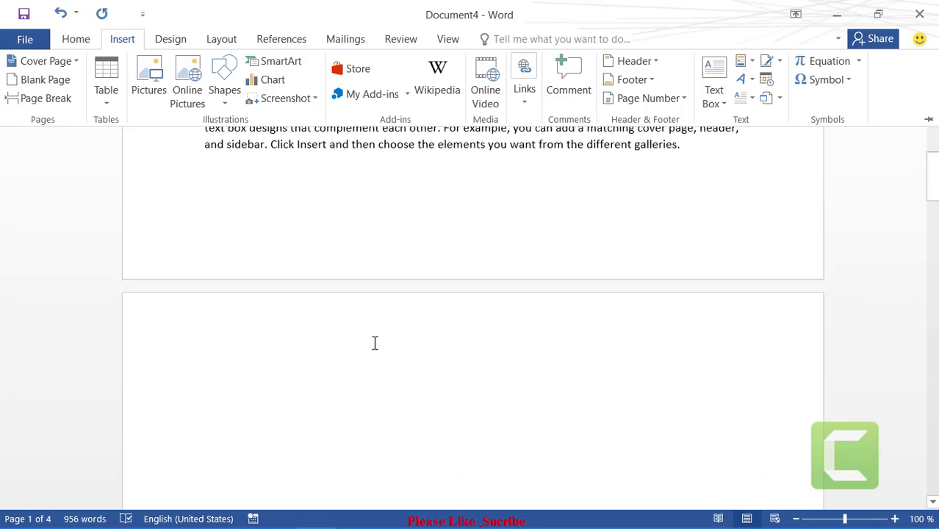
{"action": "scroll", "coordinate": [370, 294], "scroll_direction": "up", "scroll_amount": 5}
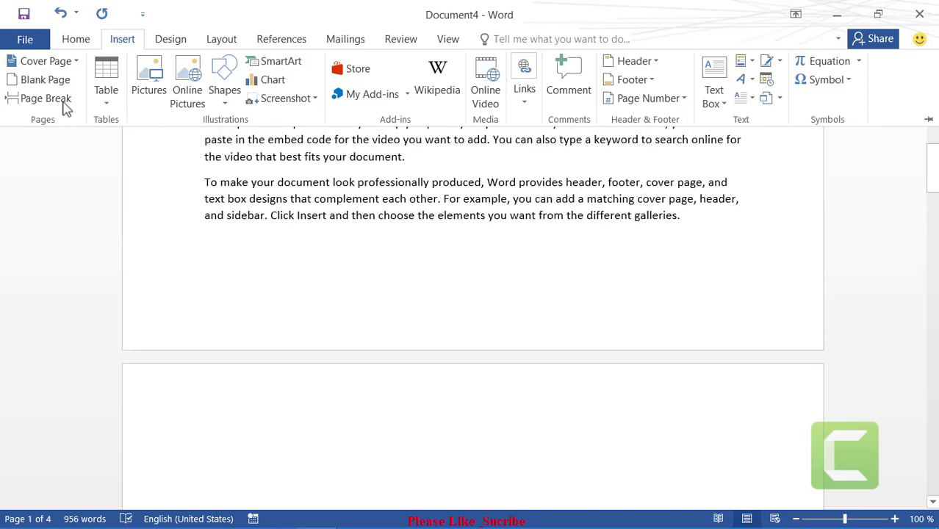
{"action": "scroll", "coordinate": [261, 297], "scroll_direction": "up", "scroll_amount": 7}
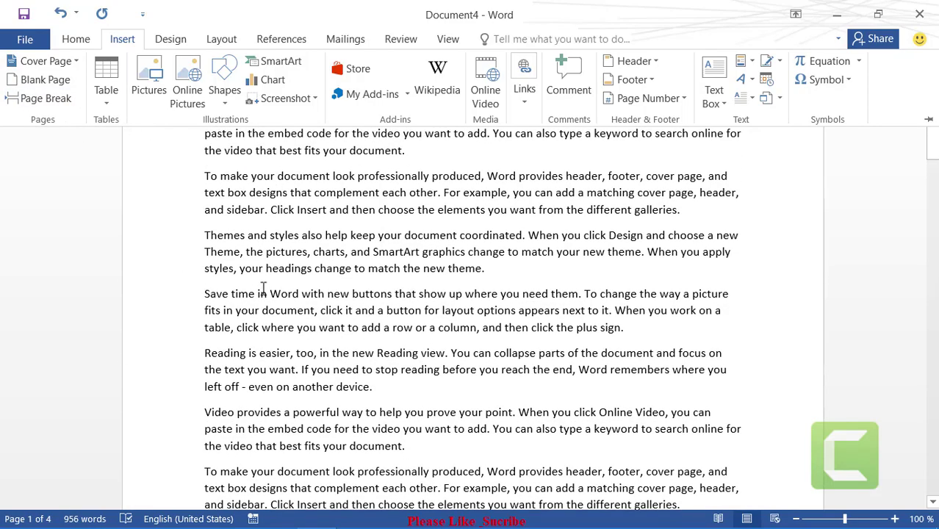
{"action": "scroll", "coordinate": [261, 293], "scroll_direction": "up", "scroll_amount": 6}
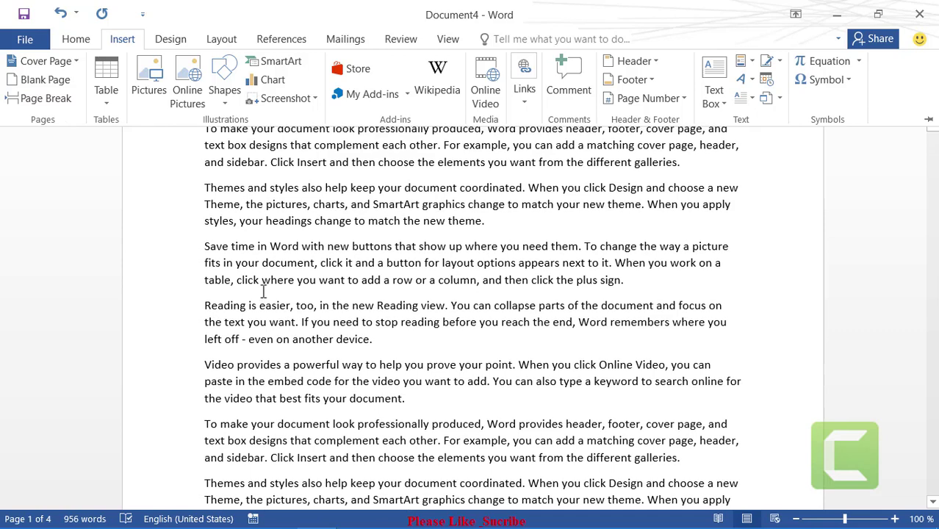
{"action": "scroll", "coordinate": [263, 291], "scroll_direction": "up", "scroll_amount": 1}
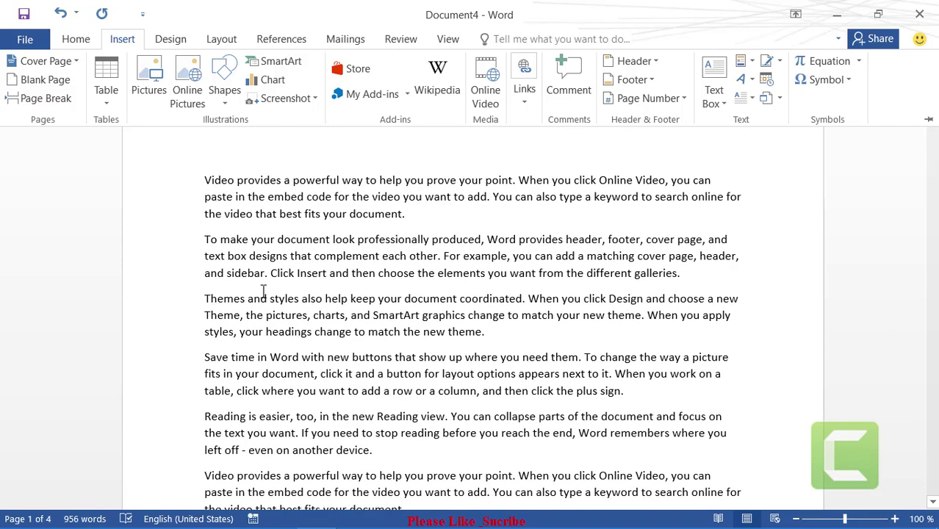
{"action": "scroll", "coordinate": [266, 301], "scroll_direction": "down", "scroll_amount": 1}
{"action": "scroll", "coordinate": [257, 283], "scroll_direction": "up", "scroll_amount": 1}
{"action": "key", "text": "ctrl+F1"}
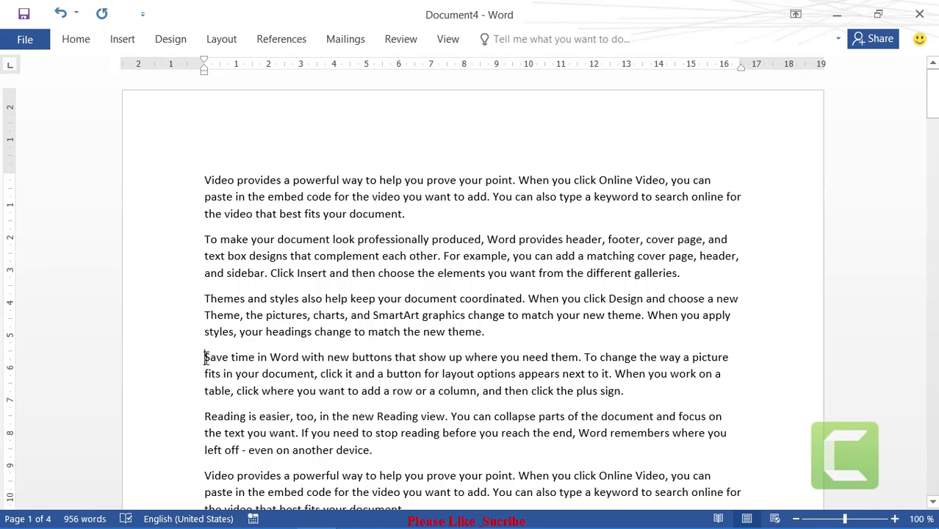
Step: Pin the Insert ribbon so its commands stay visible
{"action": "double_click", "coordinate": [124, 39]}
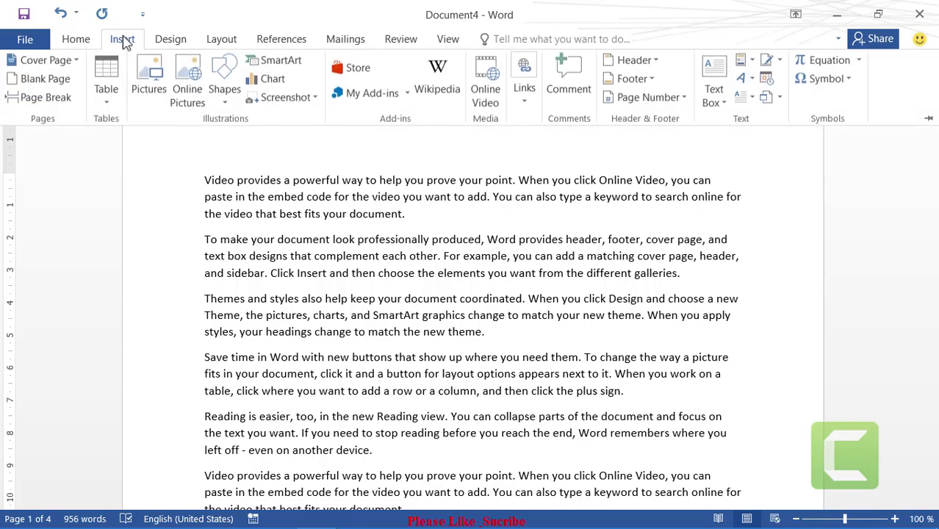
{"action": "left_click", "coordinate": [123, 39]}
{"action": "double_click", "coordinate": [124, 39]}
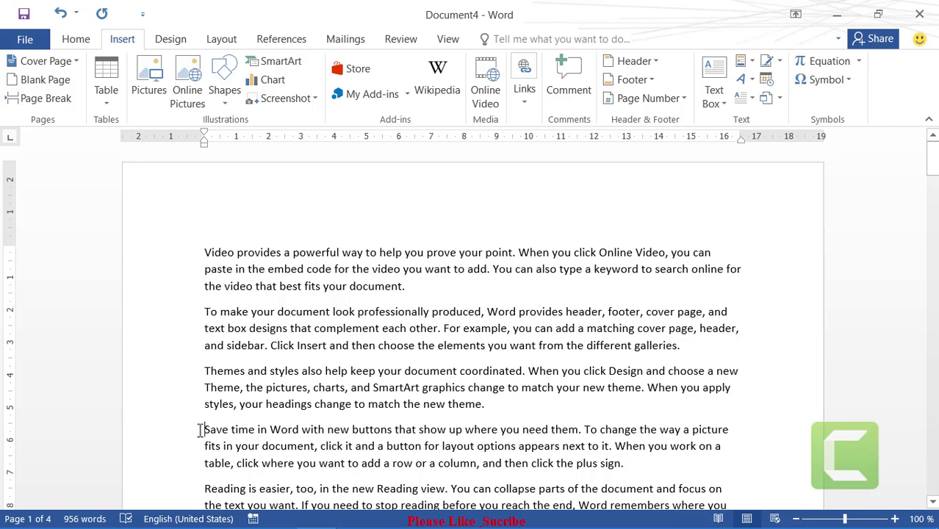
Step: Insert a blank page before the 'Save time in Word' paragraph and review the document from the top
{"action": "left_click", "coordinate": [54, 82]}
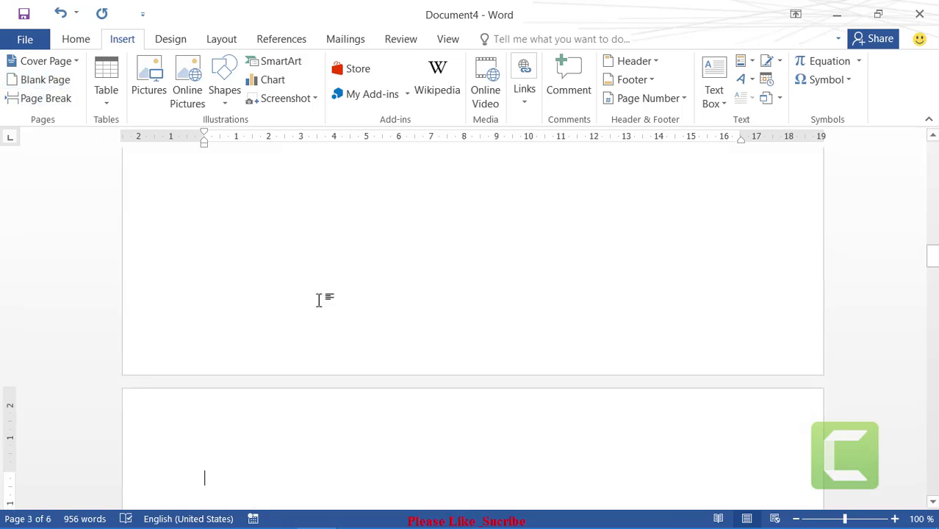
{"action": "scroll", "coordinate": [346, 324], "scroll_direction": "up", "scroll_amount": 20}
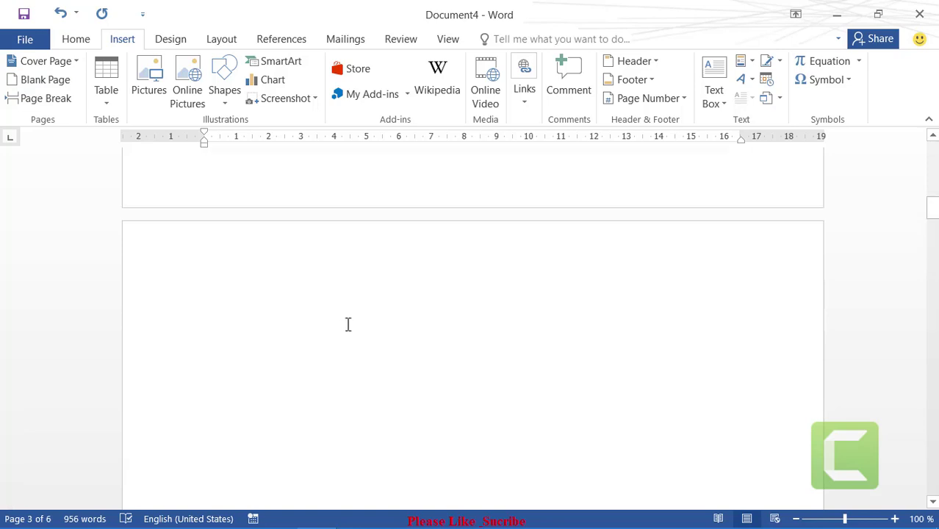
{"action": "scroll", "coordinate": [346, 324], "scroll_direction": "up", "scroll_amount": 5}
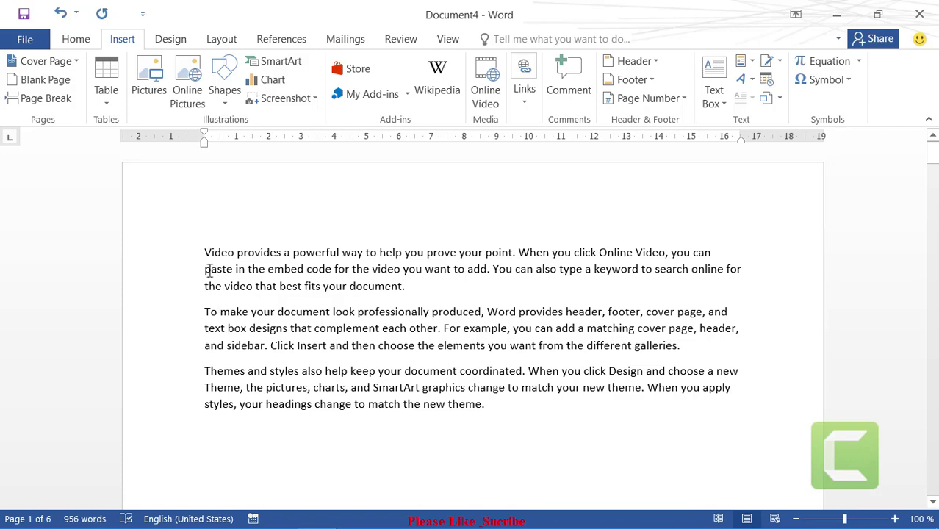
{"action": "scroll", "coordinate": [286, 345], "scroll_direction": "down", "scroll_amount": 3}
{"action": "scroll", "coordinate": [309, 396], "scroll_direction": "down", "scroll_amount": 3}
{"action": "scroll", "coordinate": [390, 445], "scroll_direction": "up", "scroll_amount": 6}
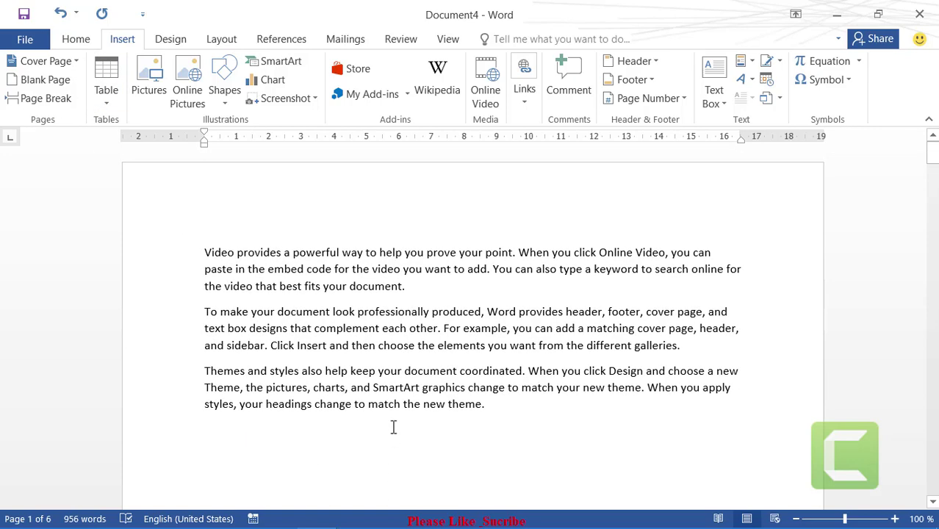
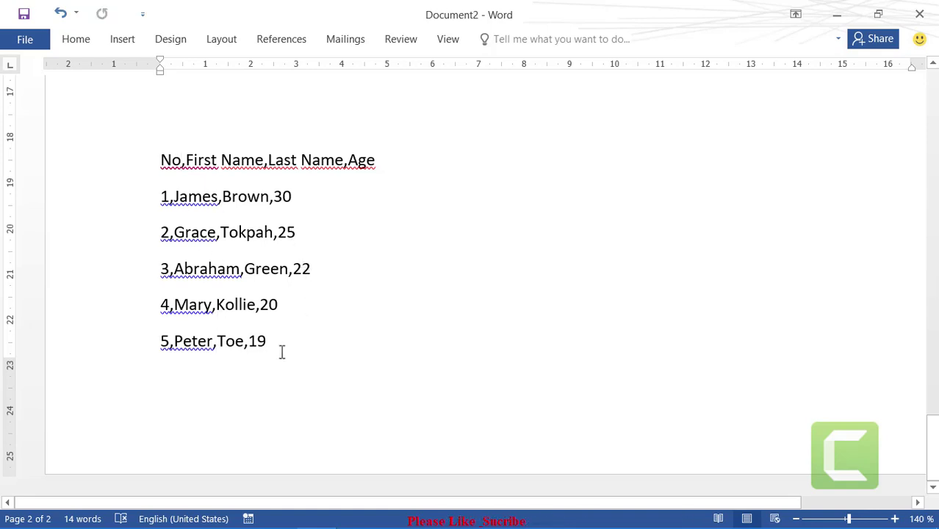
Step: Convert the six comma-separated lines into a 4-column table split at commas
{"action": "left_click_drag", "start_coordinate": [288, 349], "coordinate": [157, 159]}
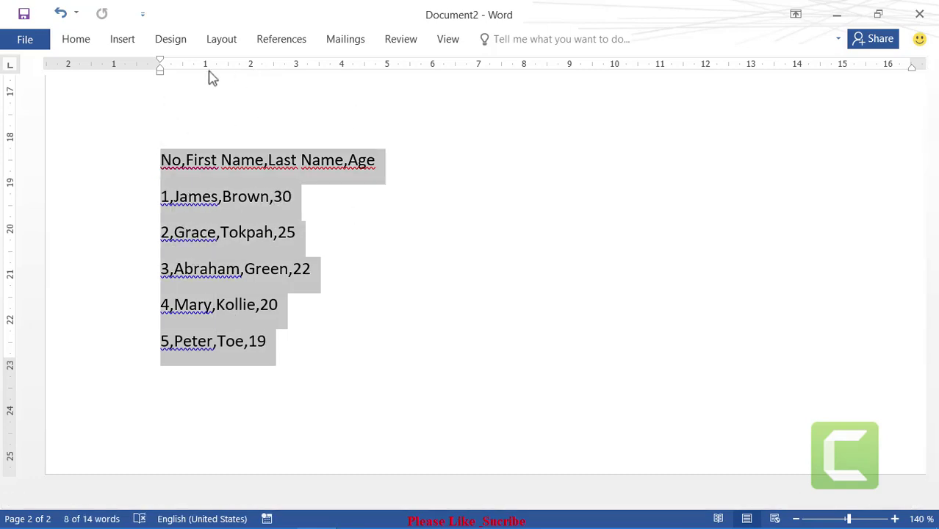
{"action": "double_click", "coordinate": [124, 39]}
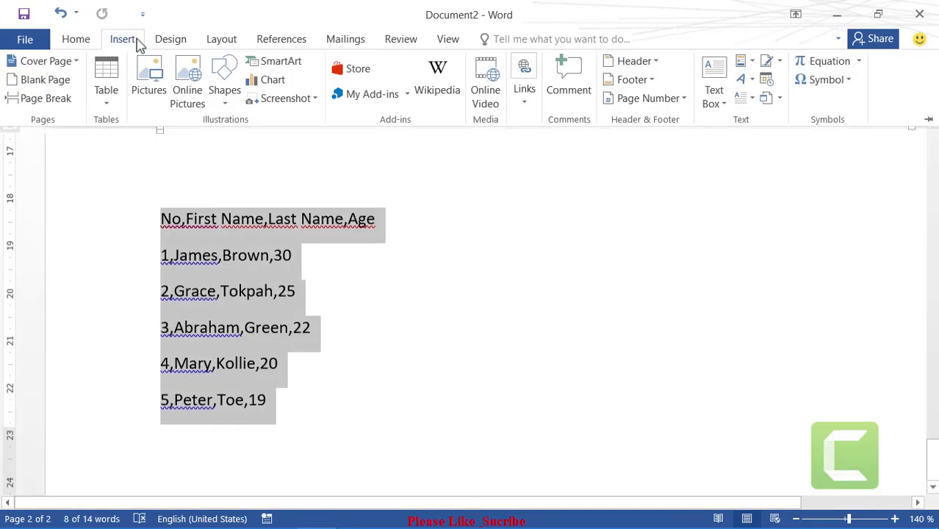
{"action": "left_click", "coordinate": [110, 109]}
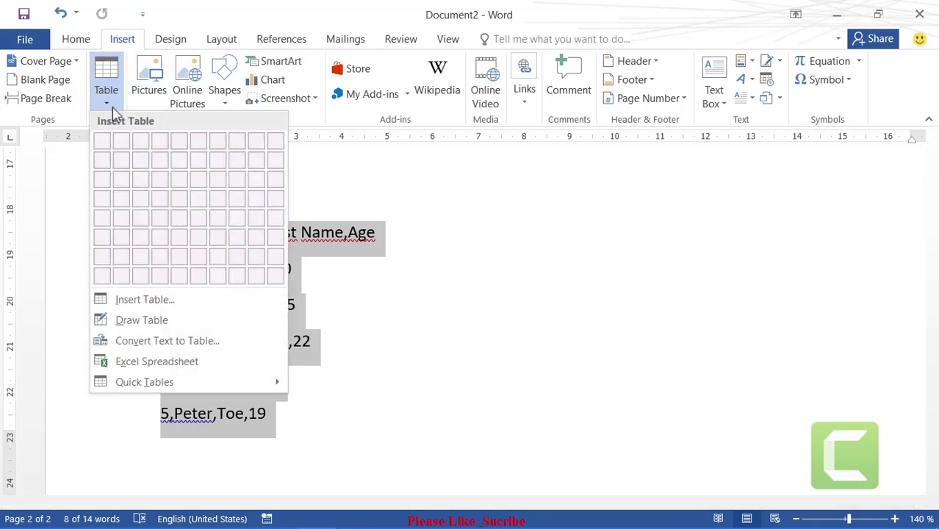
{"action": "left_click", "coordinate": [156, 342]}
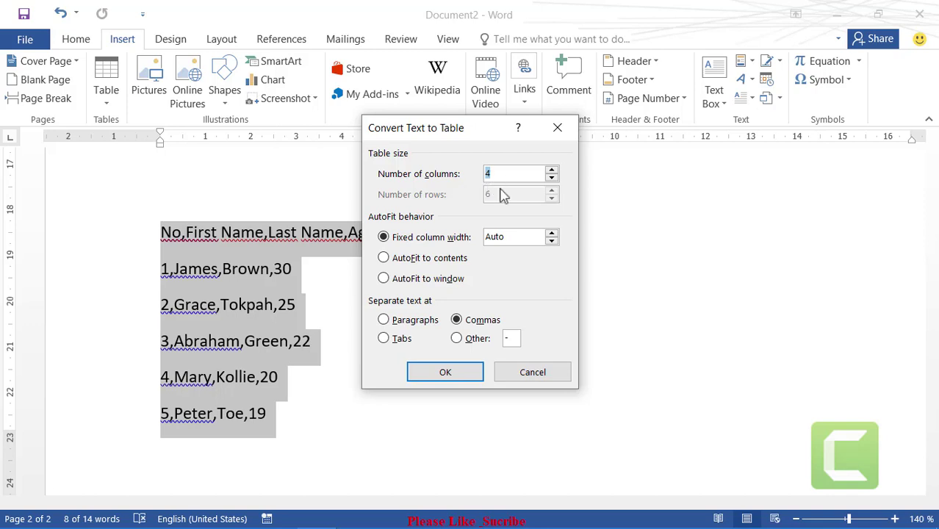
{"action": "left_click", "coordinate": [444, 373]}
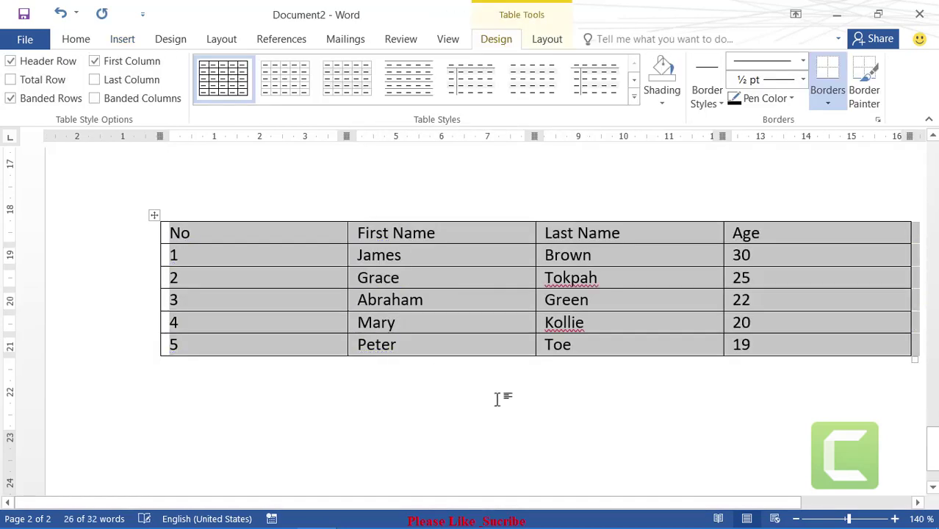
{"action": "scroll", "coordinate": [650, 412], "scroll_direction": "up", "scroll_amount": 2}
Step: Drag the No, First Name, Last Name and Age column borders left to fit their contents
{"action": "left_click", "coordinate": [553, 308]}
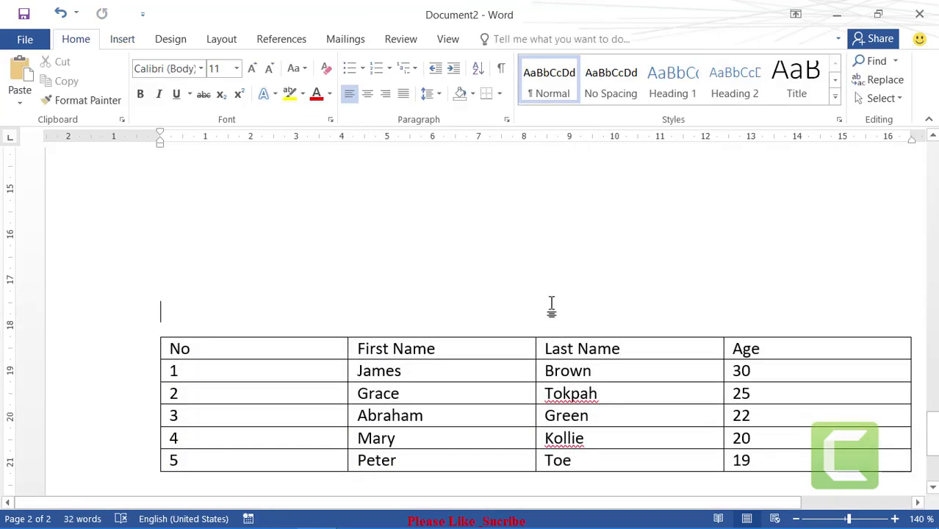
{"action": "scroll", "coordinate": [551, 303], "scroll_direction": "down", "scroll_amount": 3}
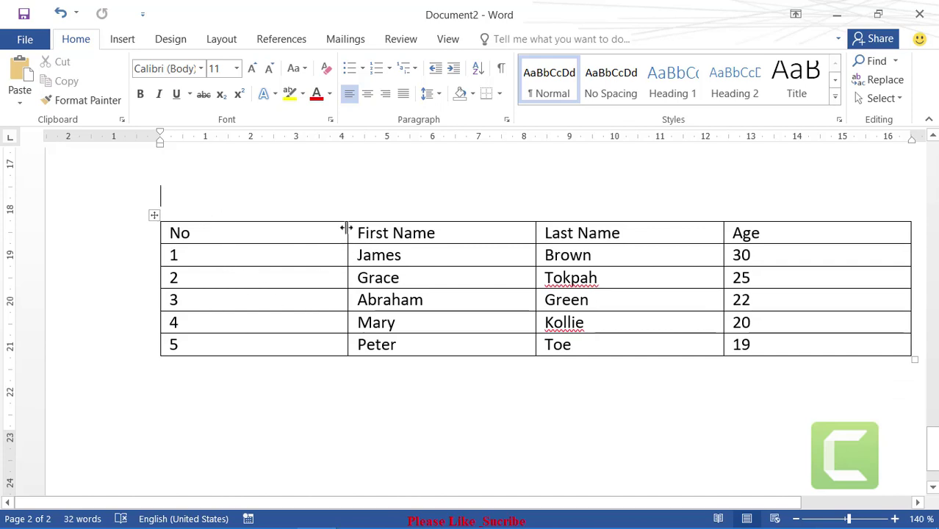
{"action": "left_click_drag", "start_coordinate": [346, 233], "coordinate": [197, 238]}
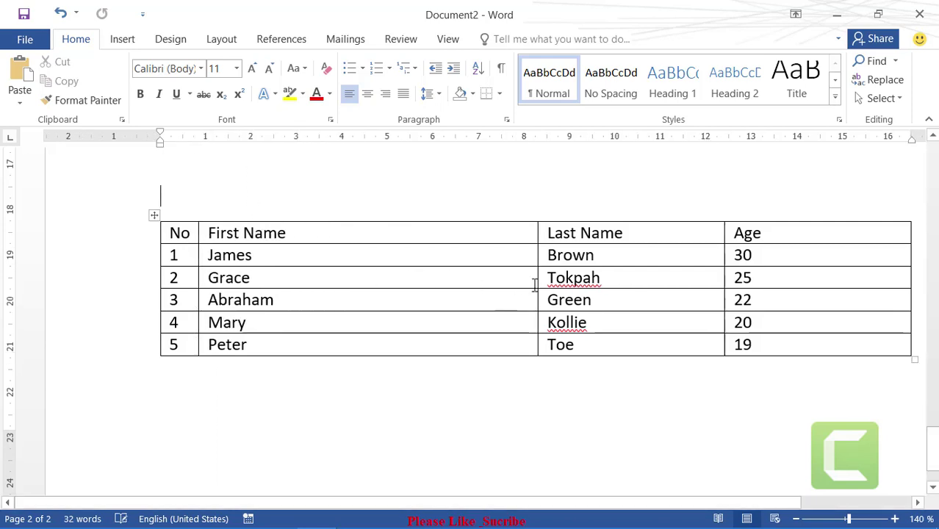
{"action": "left_click_drag", "start_coordinate": [537, 239], "coordinate": [341, 234]}
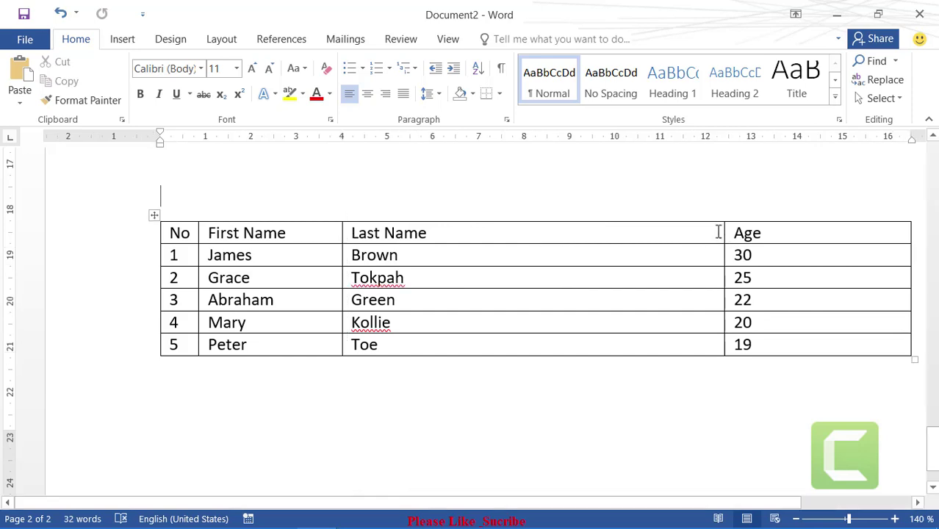
{"action": "left_click_drag", "start_coordinate": [720, 233], "coordinate": [478, 239]}
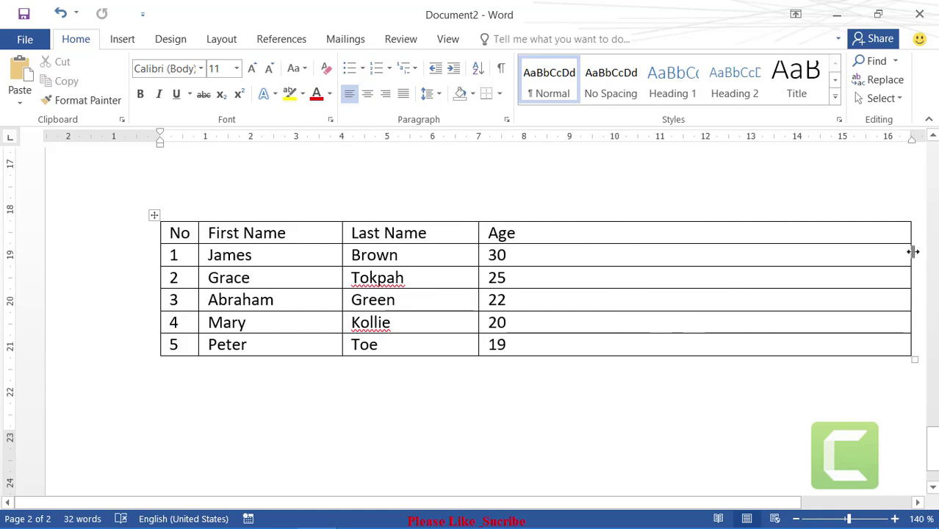
{"action": "left_click_drag", "start_coordinate": [908, 252], "coordinate": [574, 260]}
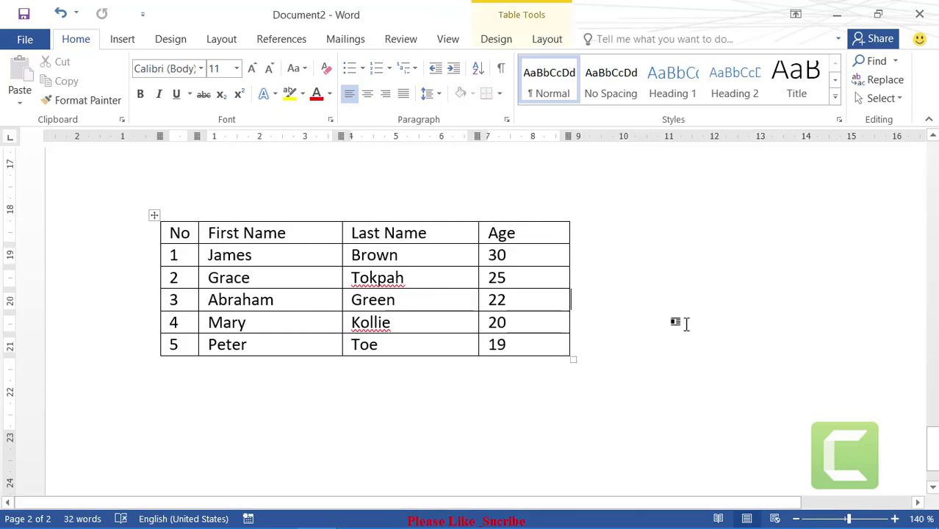
{"action": "left_click", "coordinate": [712, 336]}
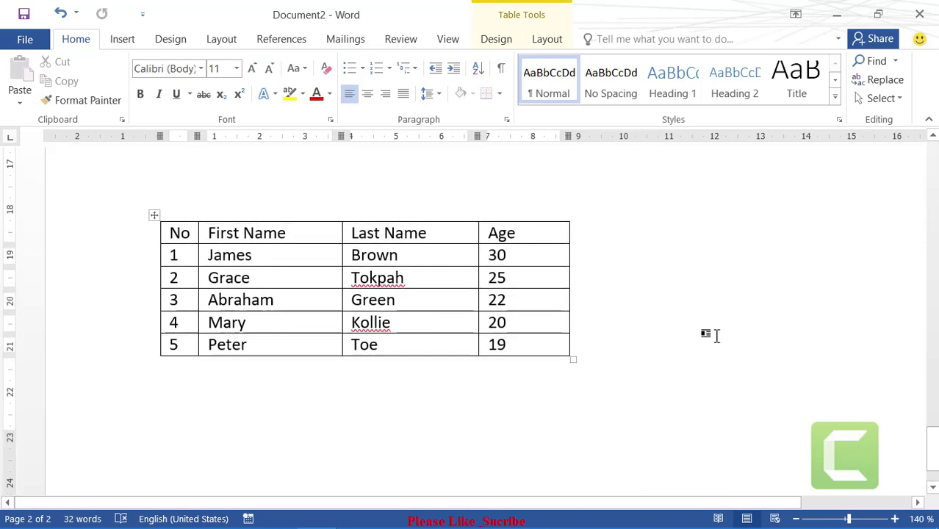
{"action": "scroll", "coordinate": [720, 338], "scroll_direction": "up", "scroll_amount": 2}
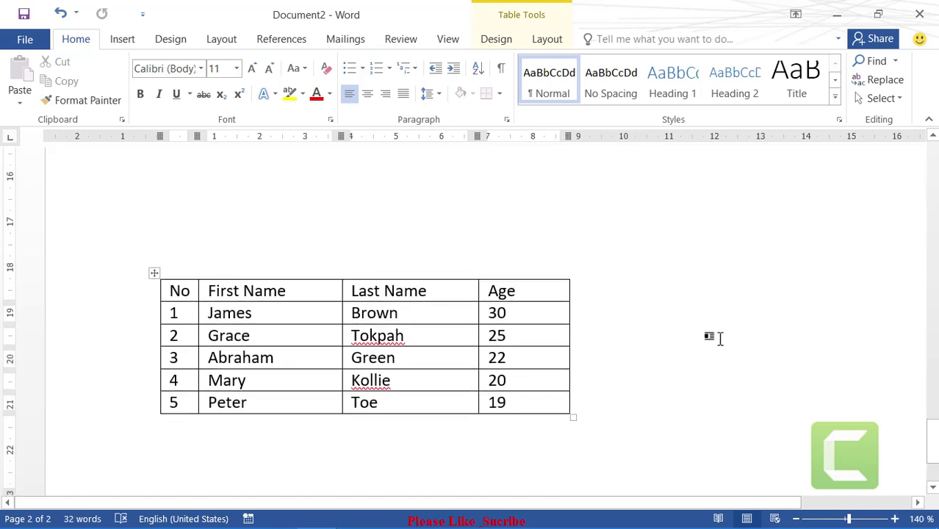
{"action": "scroll", "coordinate": [719, 338], "scroll_direction": "up", "scroll_amount": 2}
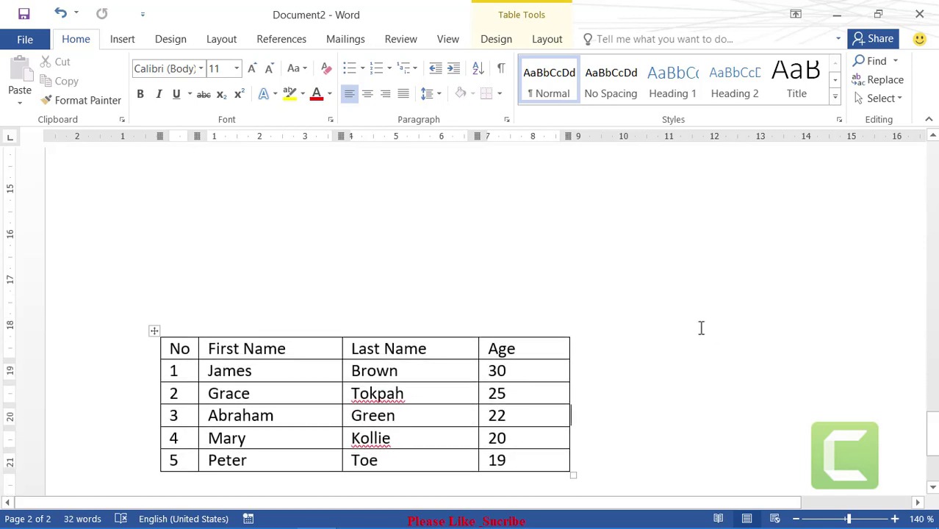
Step: Insert an empty 5-column by 5-row table into a blank paragraph
{"action": "mouse_move", "coordinate": [474, 323]}
{"action": "scroll", "coordinate": [282, 289], "scroll_direction": "up", "scroll_amount": 10}
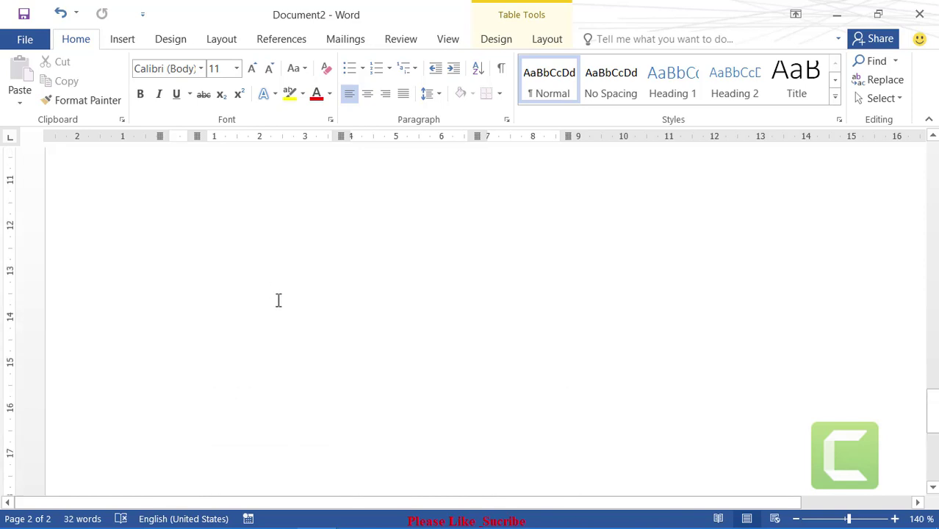
{"action": "scroll", "coordinate": [276, 298], "scroll_direction": "up", "scroll_amount": 5}
{"action": "scroll", "coordinate": [277, 302], "scroll_direction": "down", "scroll_amount": 6}
{"action": "left_click", "coordinate": [246, 210]}
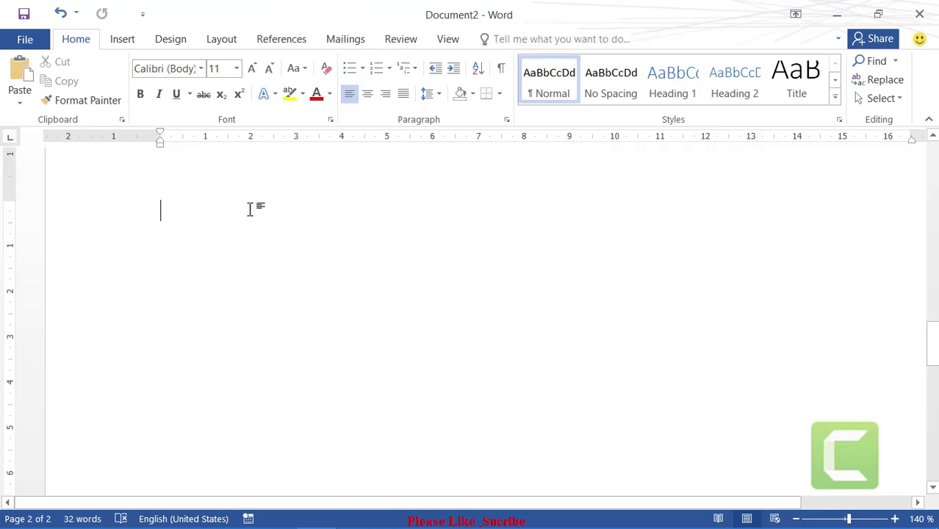
{"action": "left_click", "coordinate": [123, 39]}
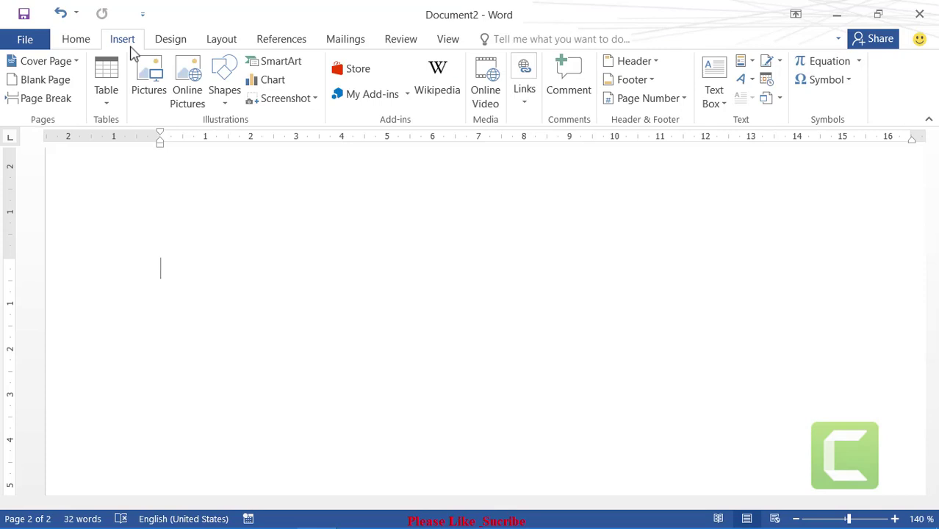
{"action": "left_click", "coordinate": [106, 103]}
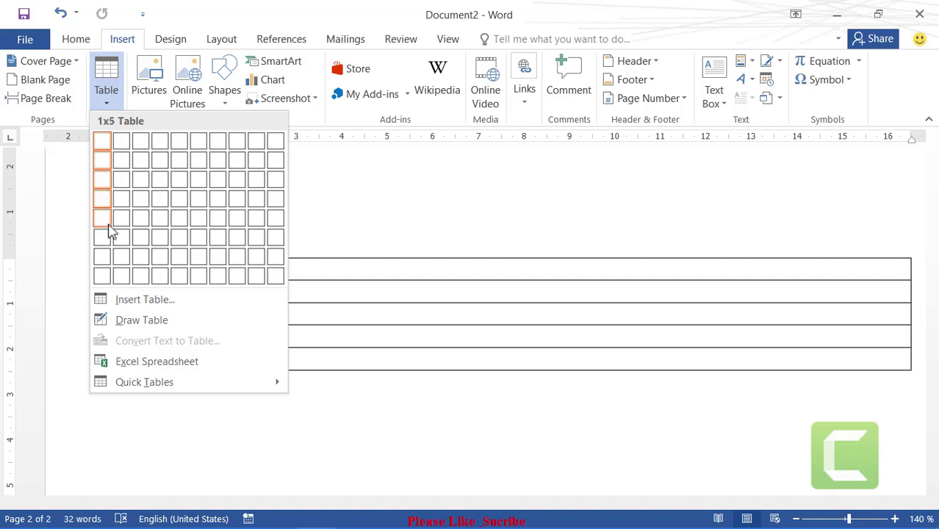
{"action": "left_click", "coordinate": [178, 222]}
Step: Add a new column between columns 2 and 3 of the empty table
{"action": "double_click", "coordinate": [197, 219]}
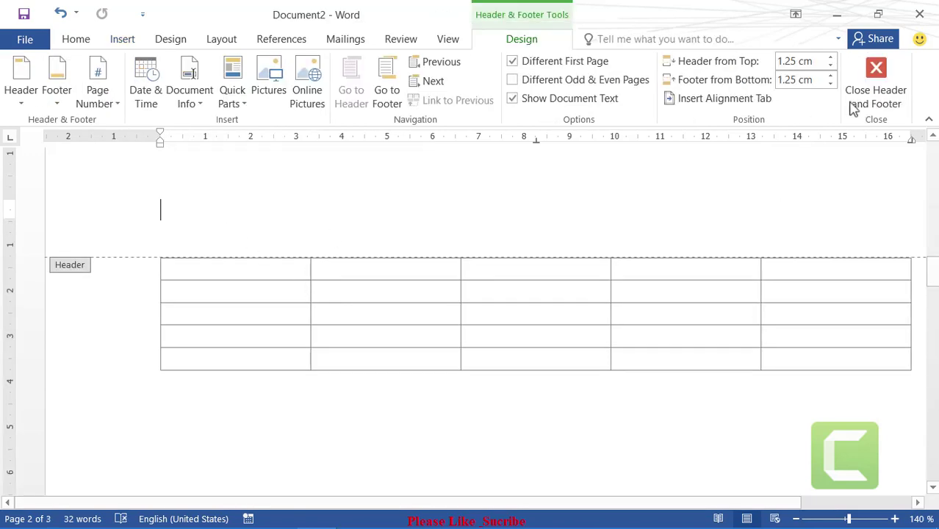
{"action": "left_click", "coordinate": [876, 86]}
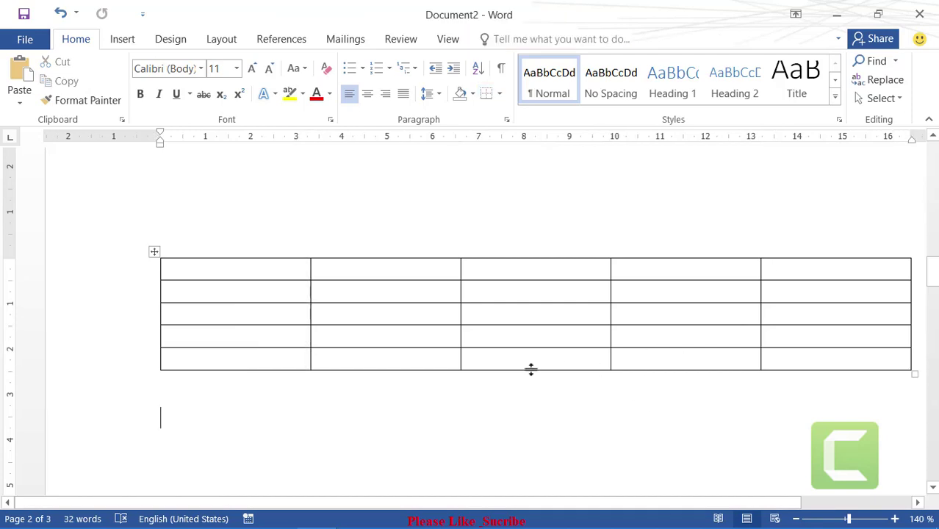
{"action": "left_click_drag", "start_coordinate": [695, 496], "coordinate": [725, 497]}
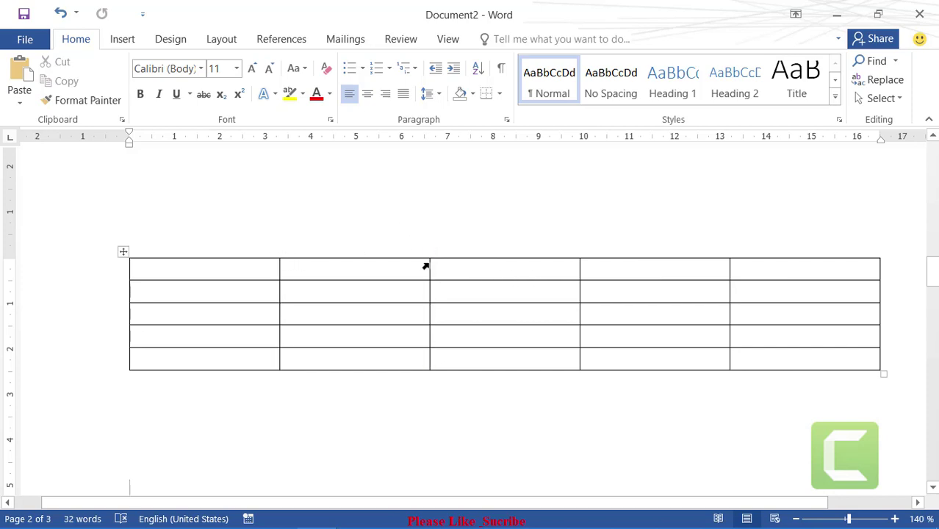
{"action": "mouse_move", "coordinate": [430, 251]}
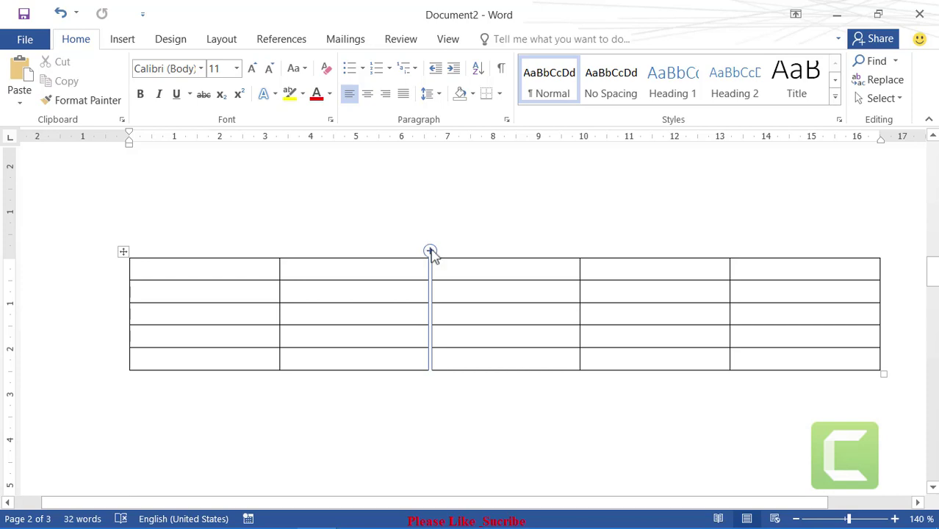
{"action": "left_click", "coordinate": [430, 252]}
Step: Select the table's fourth column
{"action": "double_click", "coordinate": [433, 247]}
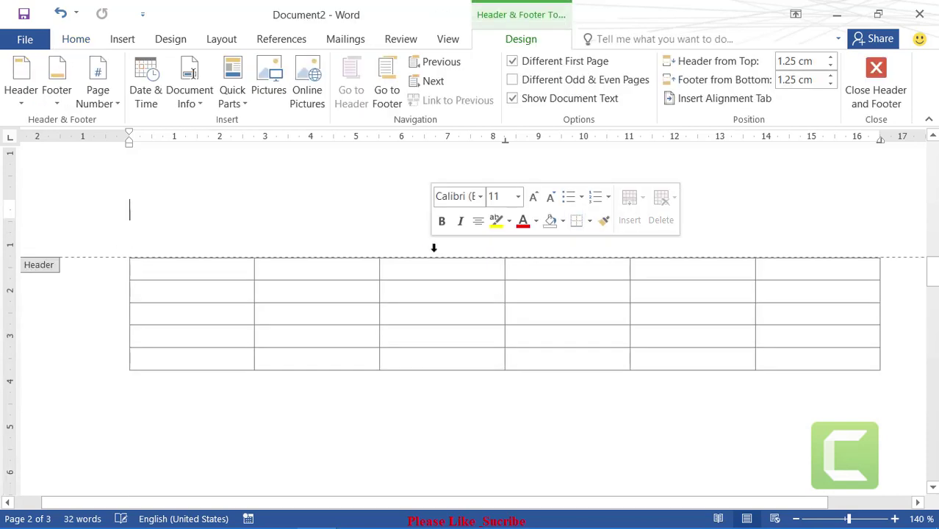
{"action": "left_click", "coordinate": [853, 79]}
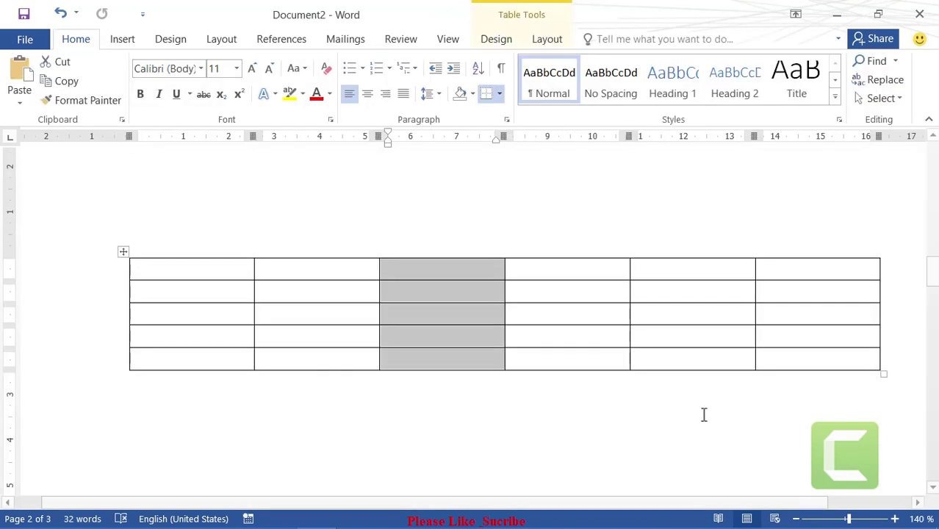
{"action": "left_click", "coordinate": [372, 328]}
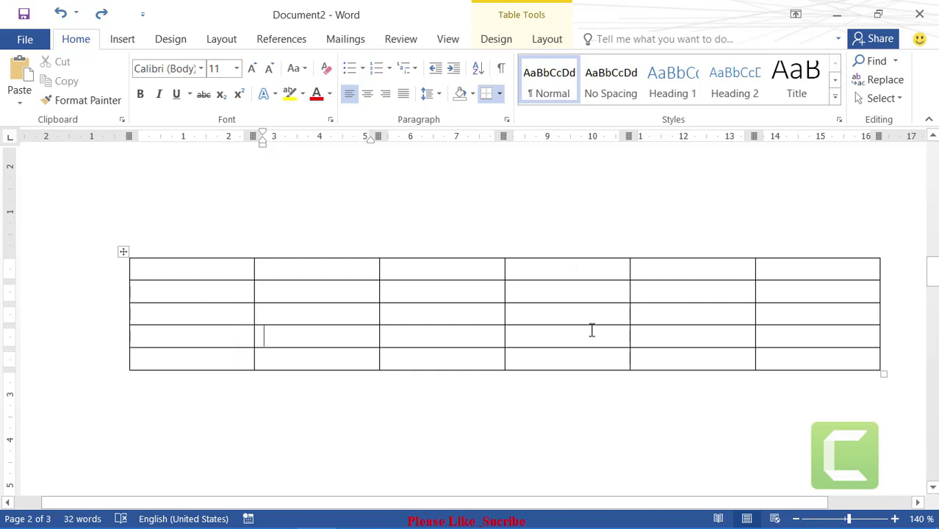
{"action": "mouse_move", "coordinate": [633, 255]}
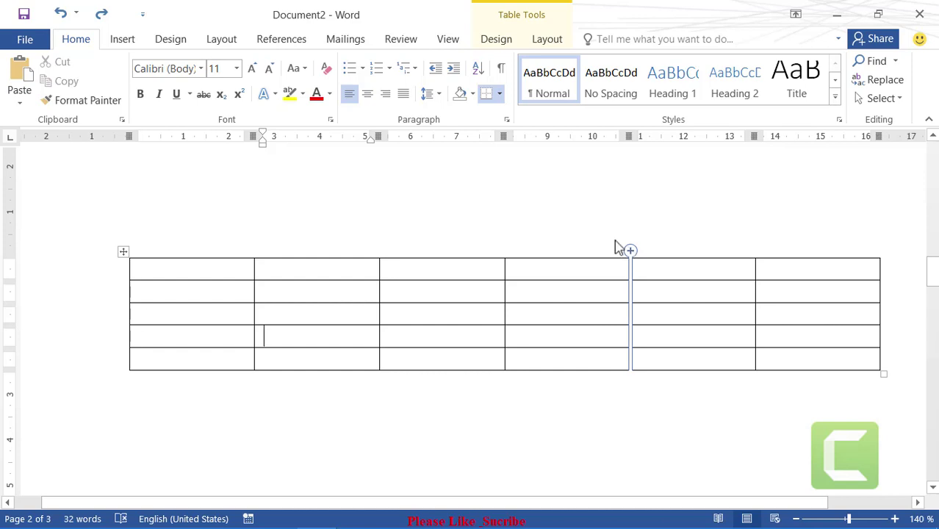
{"action": "left_click", "coordinate": [585, 236]}
{"action": "left_click", "coordinate": [586, 296]}
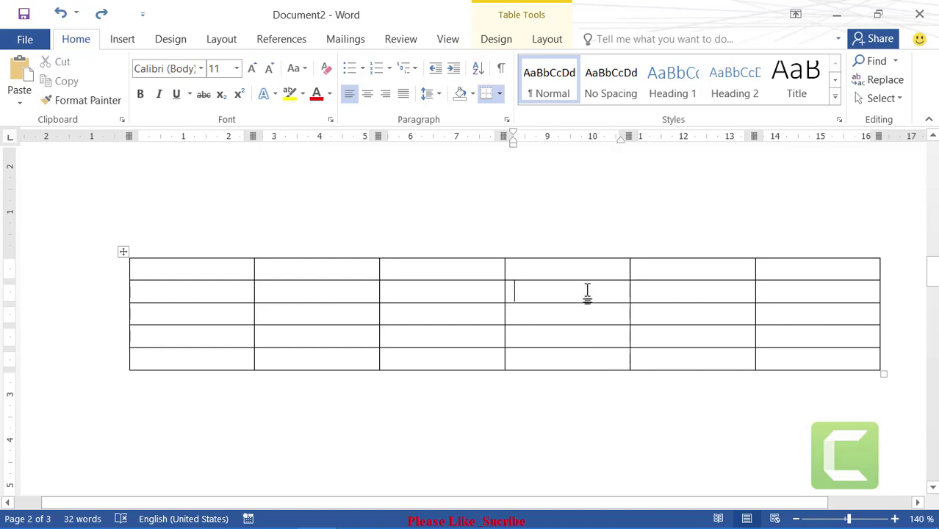
{"action": "left_click", "coordinate": [554, 245]}
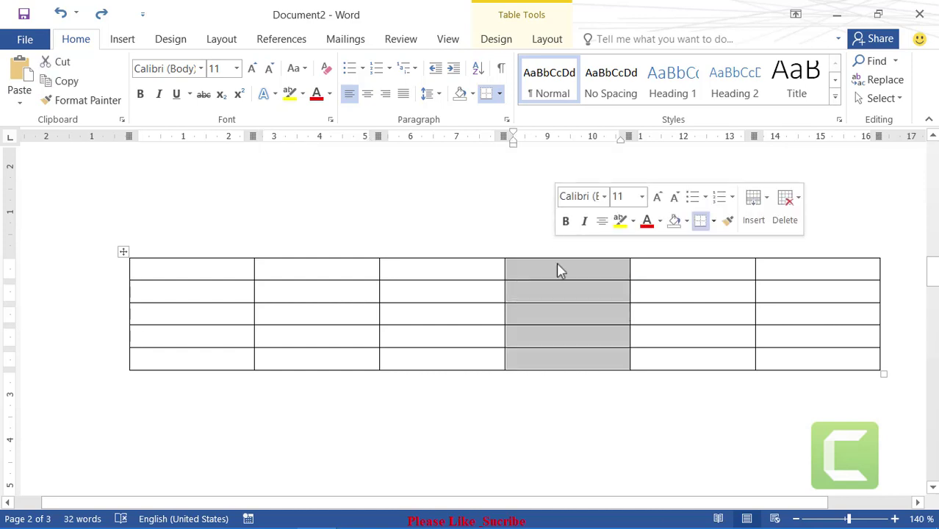
Step: Insert a column left of the fourth column, giving seven columns
{"action": "right_click", "coordinate": [557, 309]}
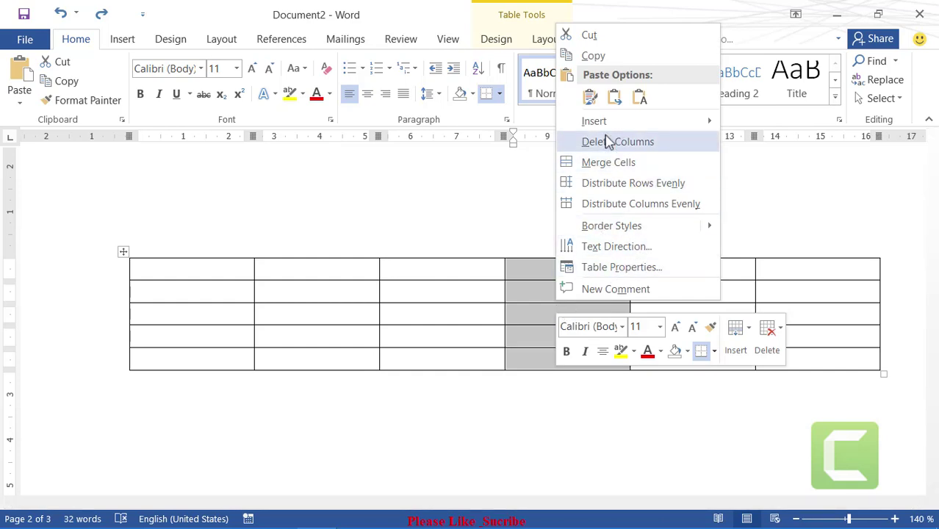
{"action": "mouse_move", "coordinate": [612, 126]}
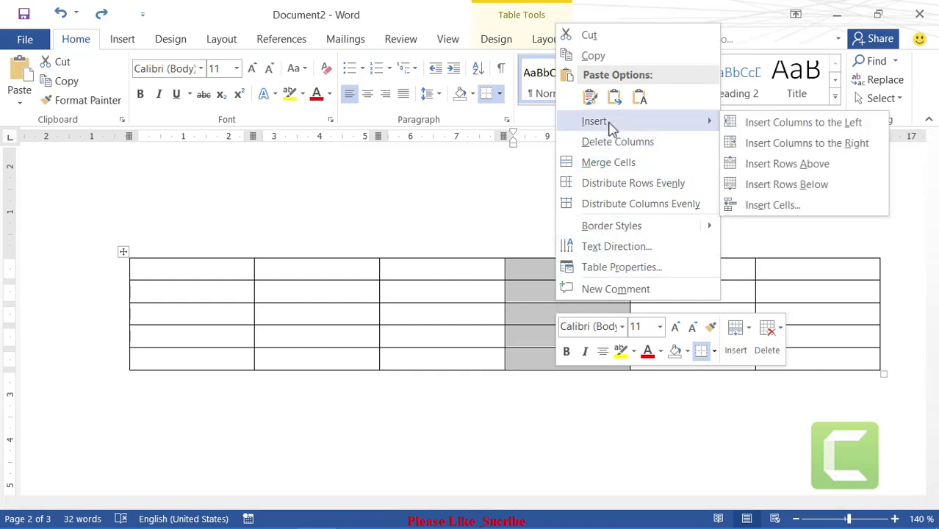
{"action": "left_click", "coordinate": [801, 130]}
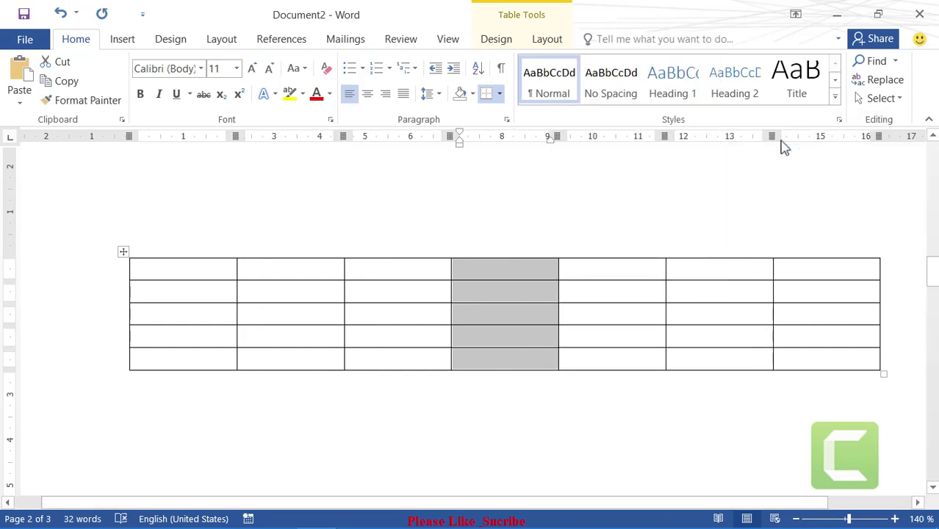
{"action": "left_click", "coordinate": [534, 301]}
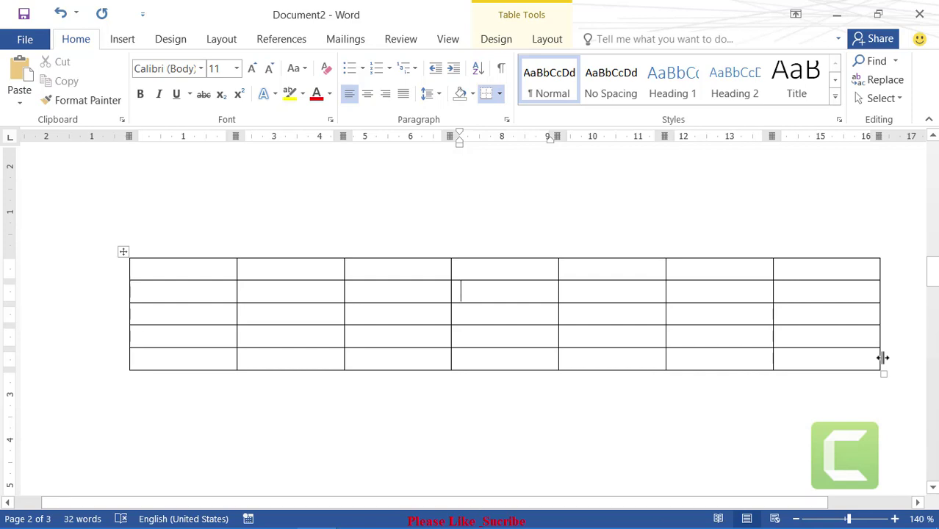
{"action": "left_click", "coordinate": [892, 358]}
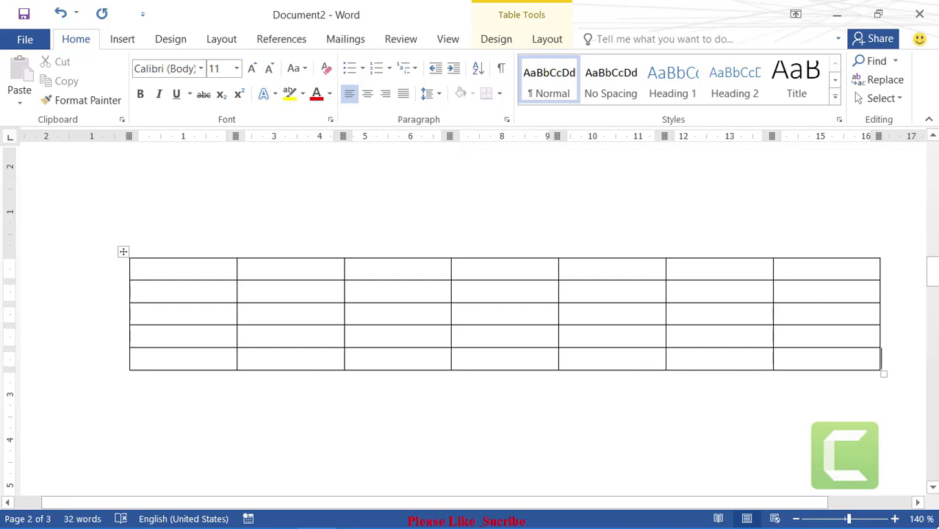
Step: Add three rows at the bottom, making the table seven columns by eight rows
{"action": "key", "text": "Return"}
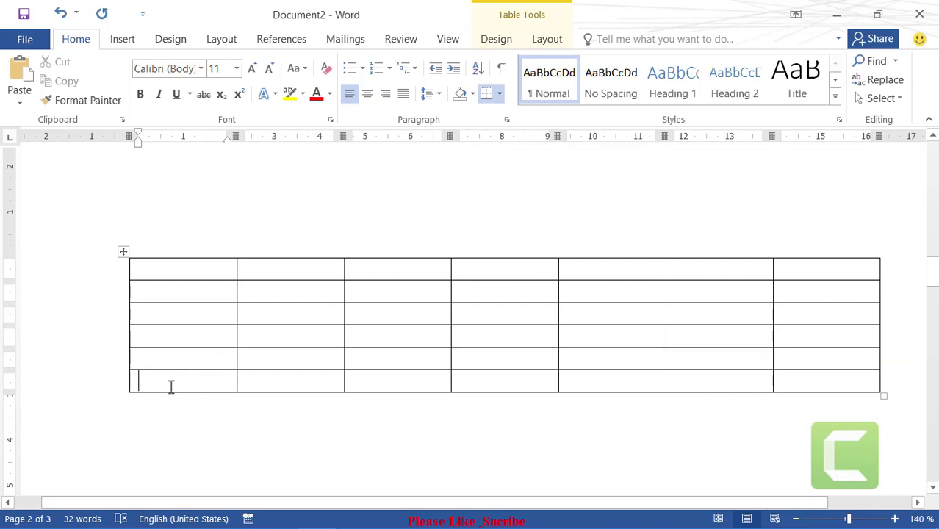
{"action": "mouse_move", "coordinate": [126, 379]}
{"action": "key", "text": "Tab"}
{"action": "key", "text": "Tab"}
{"action": "key", "text": "Tab"}
{"action": "key", "text": "Tab"}
{"action": "key", "text": "Tab"}
{"action": "key", "text": "Tab"}
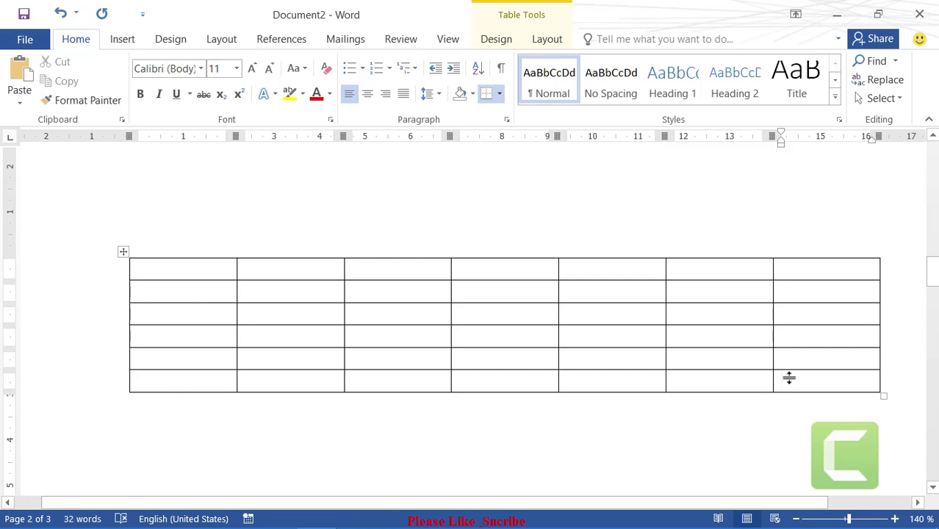
{"action": "key", "text": "Tab"}
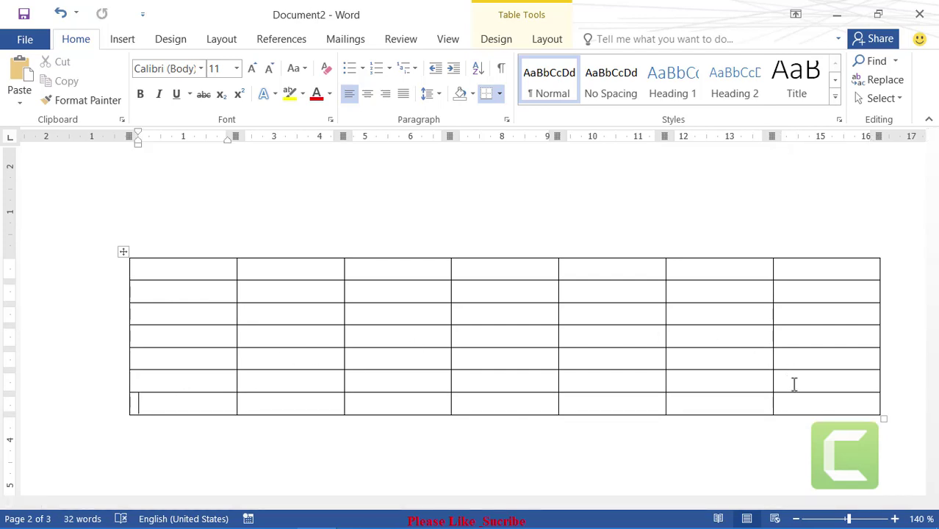
{"action": "left_click", "coordinate": [800, 405]}
{"action": "key", "text": "Tab"}
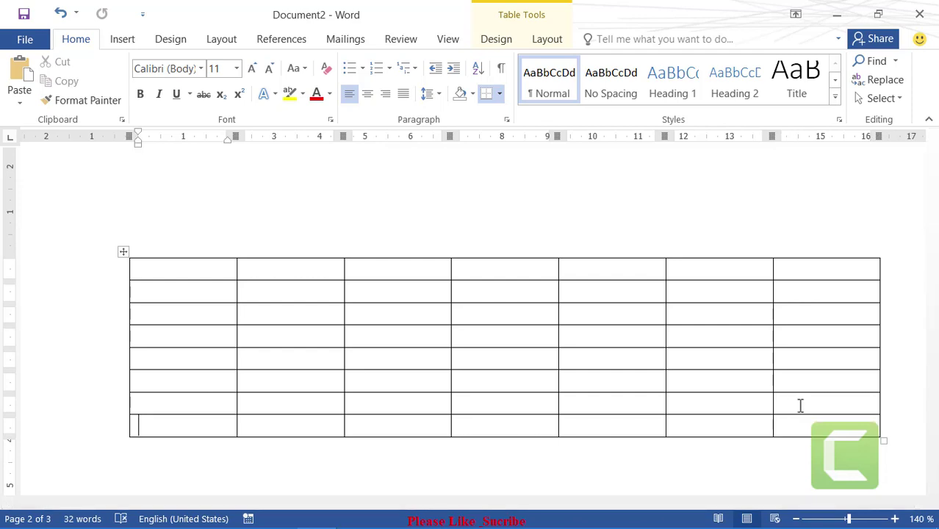
Step: Head the first column NO. and number its cells from 1 to 7
{"action": "left_click", "coordinate": [198, 264]}
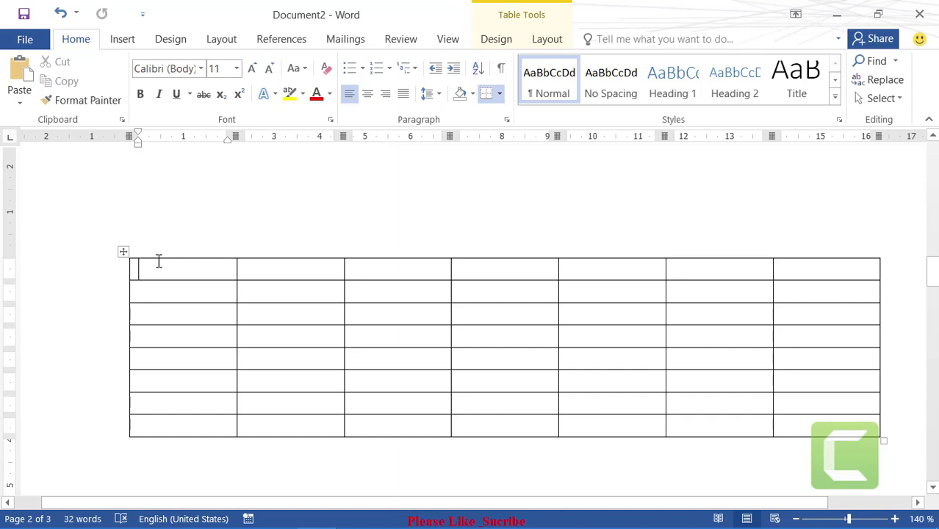
{"action": "type", "text": "NO."}
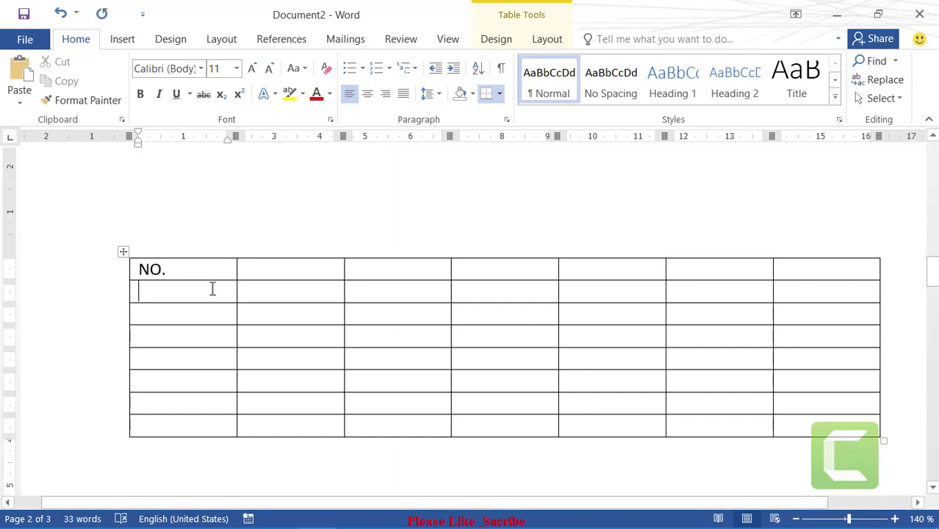
{"action": "type", "text": "1"}
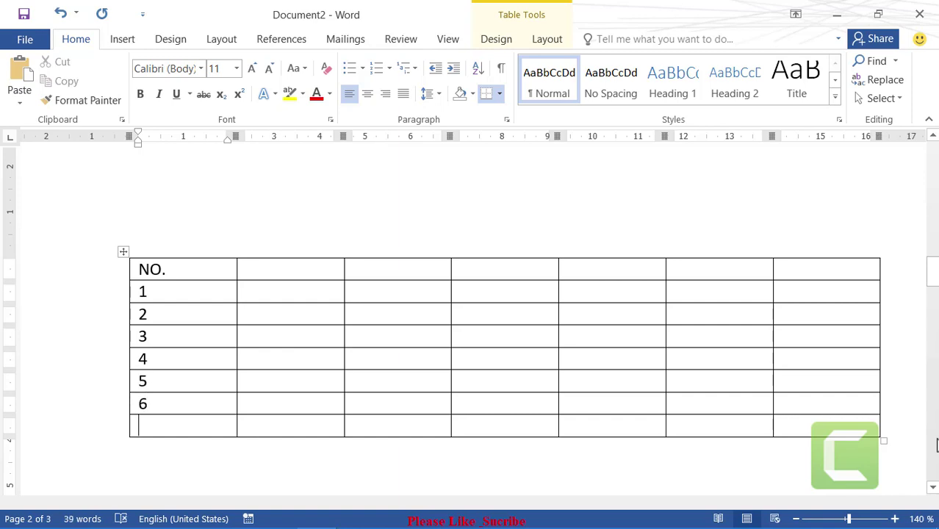
{"action": "key", "text": "Down"}
{"action": "key", "text": "Up"}
Step: Add rows at the bottom and continue the first column with 8, 9 and 10
{"action": "key", "text": "Tab"}
{"action": "key", "text": "Tab"}
{"action": "key", "text": "Tab"}
{"action": "key", "text": "Tab"}
{"action": "key", "text": "Tab"}
{"action": "key", "text": "Tab"}
{"action": "key", "text": "Tab"}
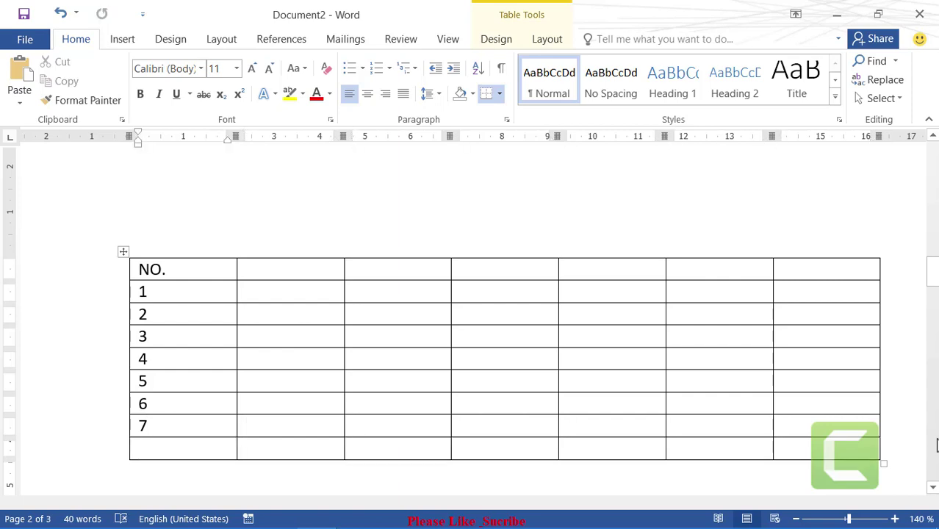
{"action": "type", "text": "8"}
{"action": "key", "text": "Tab"}
{"action": "key", "text": "Tab"}
{"action": "key", "text": "Tab"}
{"action": "key", "text": "Tab"}
{"action": "key", "text": "Tab"}
{"action": "key", "text": "Tab"}
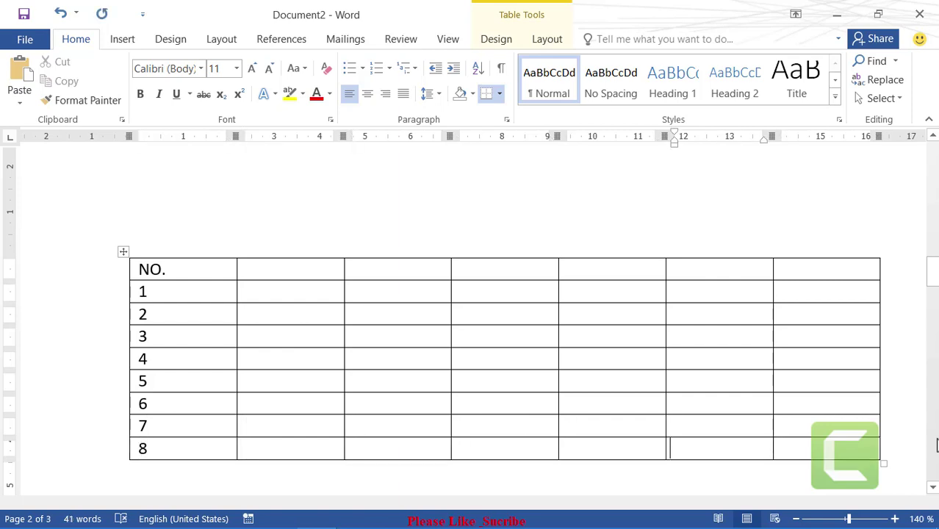
{"action": "key", "text": "Tab"}
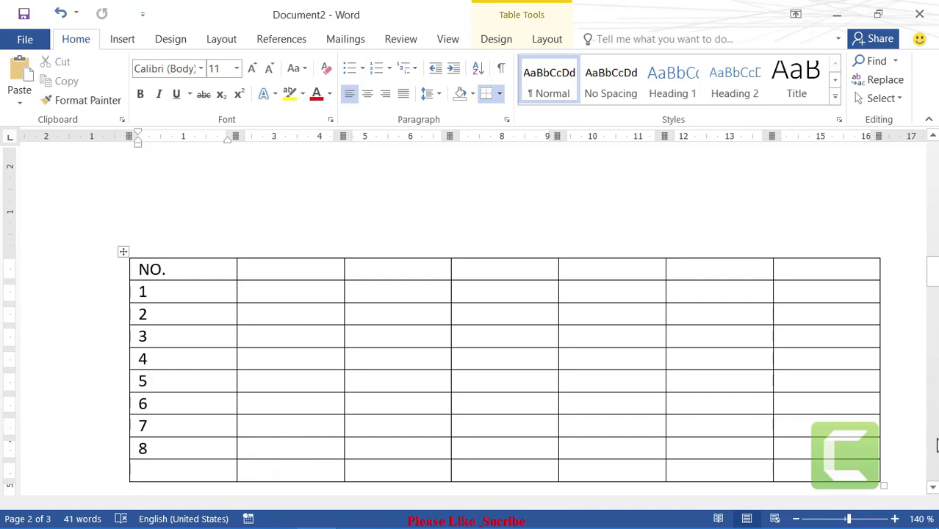
{"action": "type", "text": "9"}
{"action": "key", "text": "Tab"}
{"action": "key", "text": "Tab"}
{"action": "key", "text": "Tab"}
{"action": "key", "text": "Tab"}
{"action": "key", "text": "Tab"}
{"action": "key", "text": "Tab"}
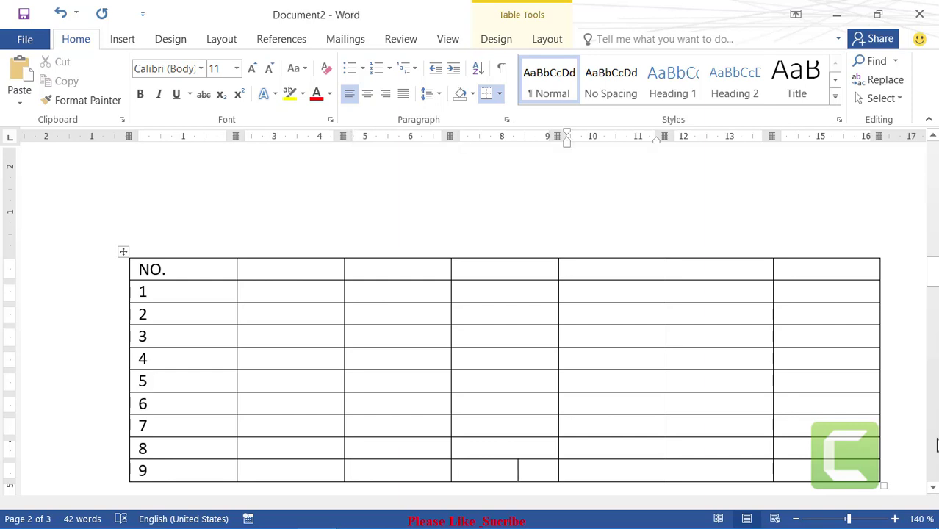
{"action": "key", "text": "Tab"}
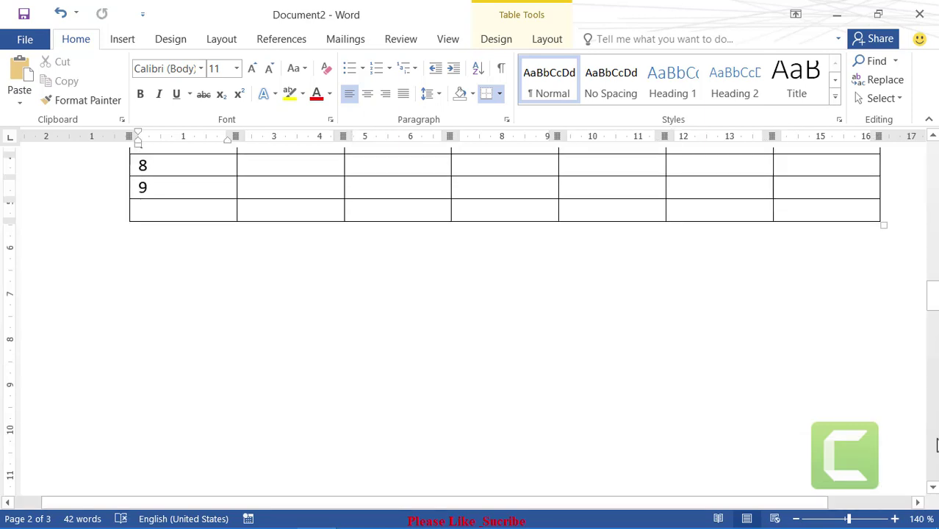
{"action": "type", "text": "10"}
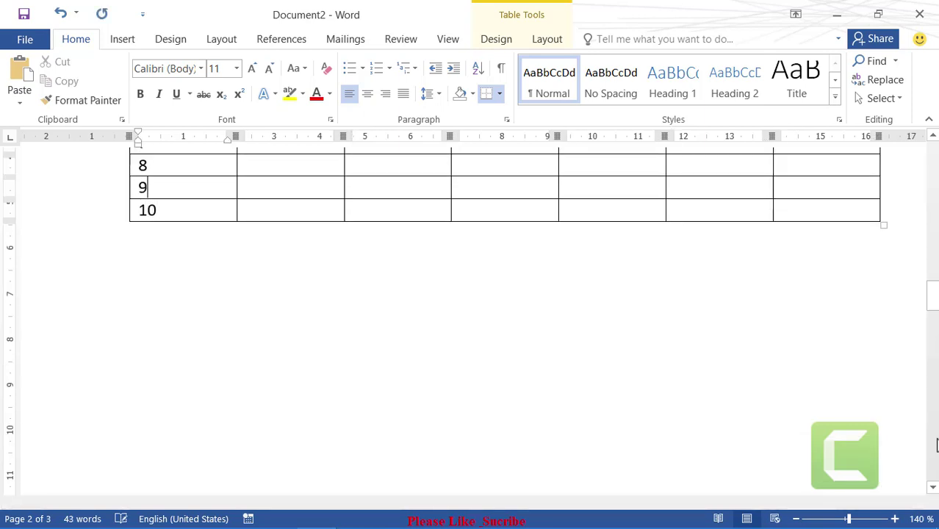
{"action": "key", "text": "Up"}
{"action": "key", "text": "Up"}
{"action": "key", "text": "Up"}
{"action": "key", "text": "Up"}
{"action": "key", "text": "Up"}
{"action": "key", "text": "Up"}
{"action": "key", "text": "Up"}
{"action": "key", "text": "Up"}
{"action": "key", "text": "Up"}
{"action": "key", "text": "Up"}
{"action": "key", "text": "Down"}
{"action": "key", "text": "Down"}
{"action": "key", "text": "Down"}
{"action": "key", "text": "Down"}
{"action": "key", "text": "Down"}
{"action": "key", "text": "Down"}
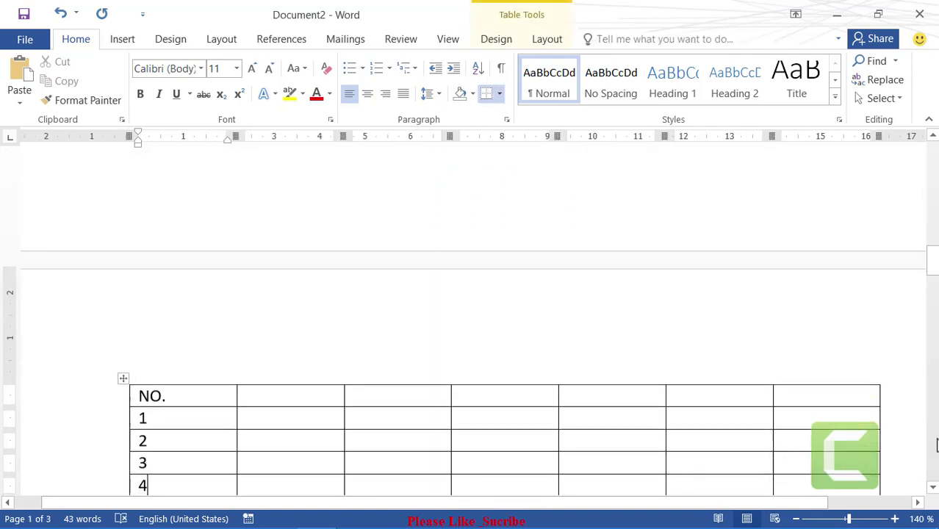
{"action": "key", "text": "Down"}
{"action": "key", "text": "Down"}
{"action": "key", "text": "Down"}
{"action": "key", "text": "Down"}
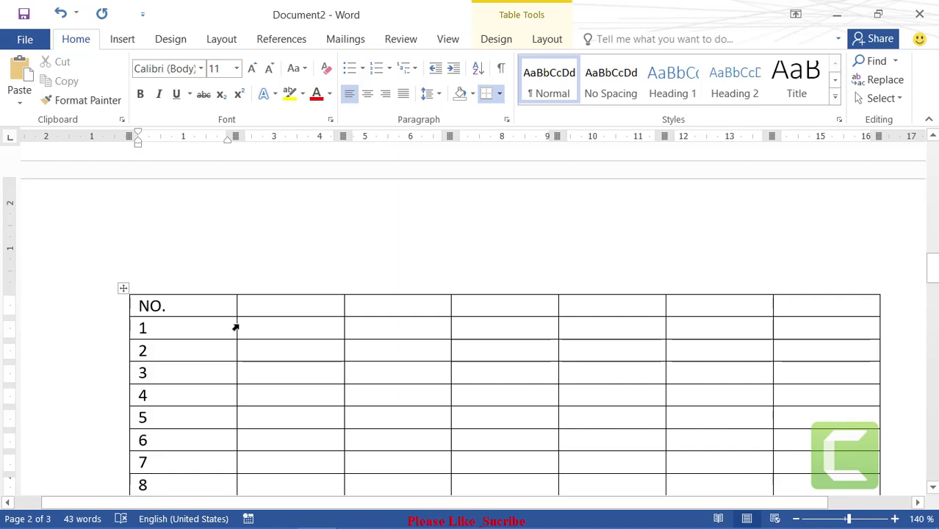
Step: Narrow the NO. column to fit its numbers
{"action": "left_click", "coordinate": [229, 329]}
{"action": "left_click_drag", "start_coordinate": [232, 336], "coordinate": [176, 346]}
{"action": "left_click", "coordinate": [178, 350]}
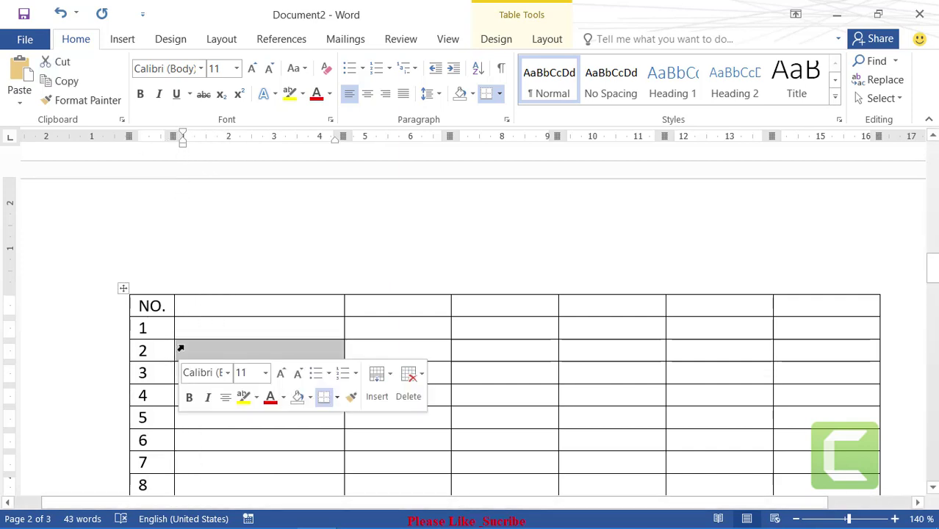
{"action": "left_click", "coordinate": [220, 290]}
{"action": "left_click", "coordinate": [229, 308]}
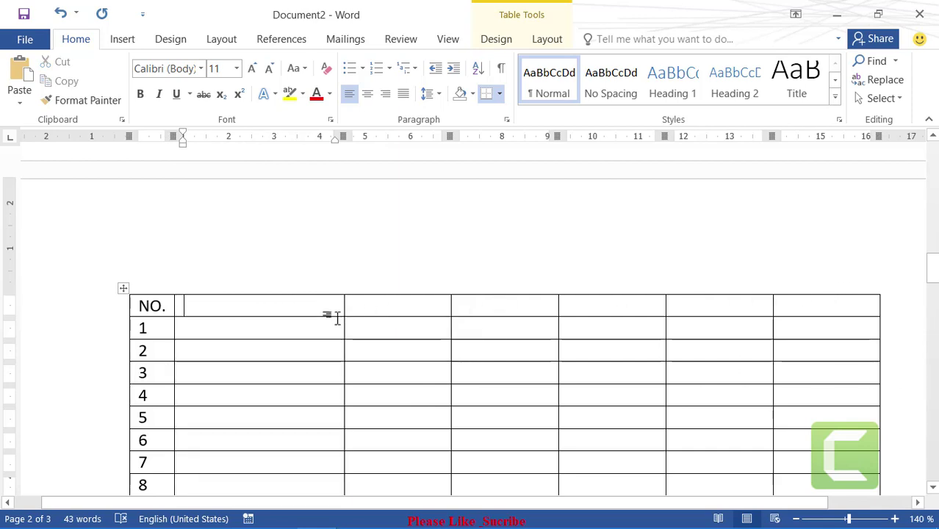
{"action": "left_click_drag", "start_coordinate": [329, 307], "coordinate": [374, 321]}
{"action": "left_click", "coordinate": [386, 313]}
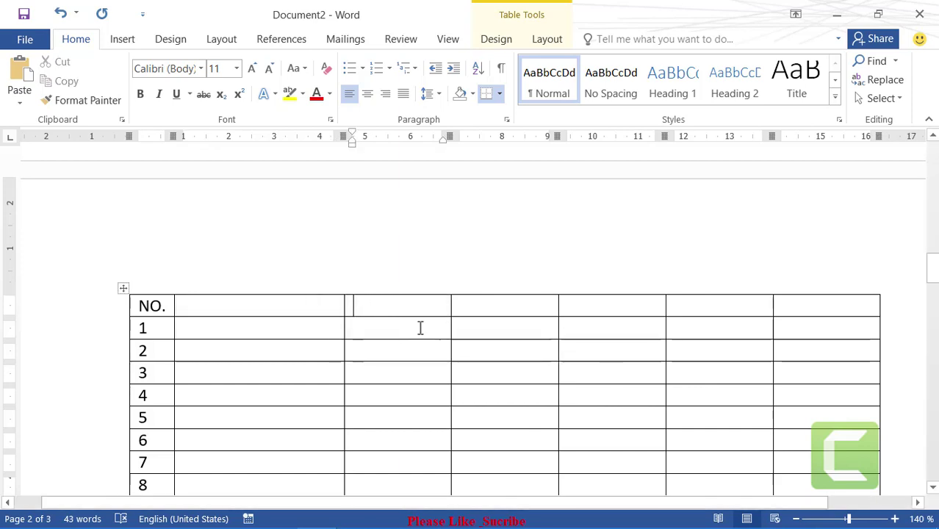
Step: Insert a new column to the right of column 2
{"action": "double_click", "coordinate": [275, 305]}
{"action": "left_click", "coordinate": [360, 306]}
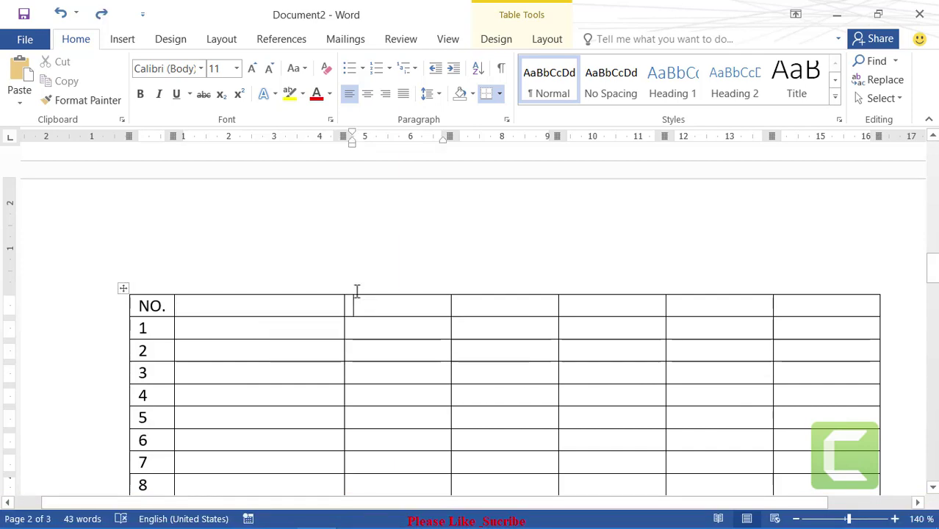
{"action": "left_click_drag", "start_coordinate": [339, 306], "coordinate": [369, 317]}
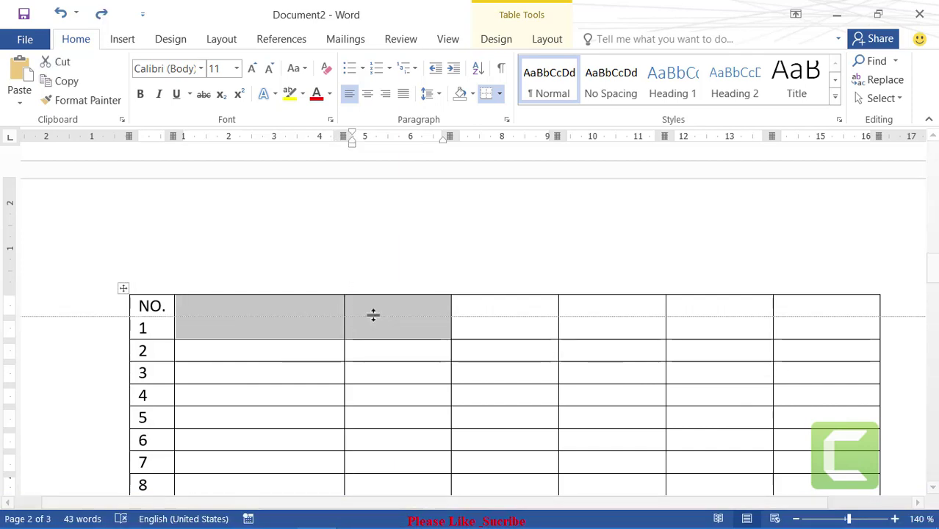
{"action": "left_click", "coordinate": [374, 305]}
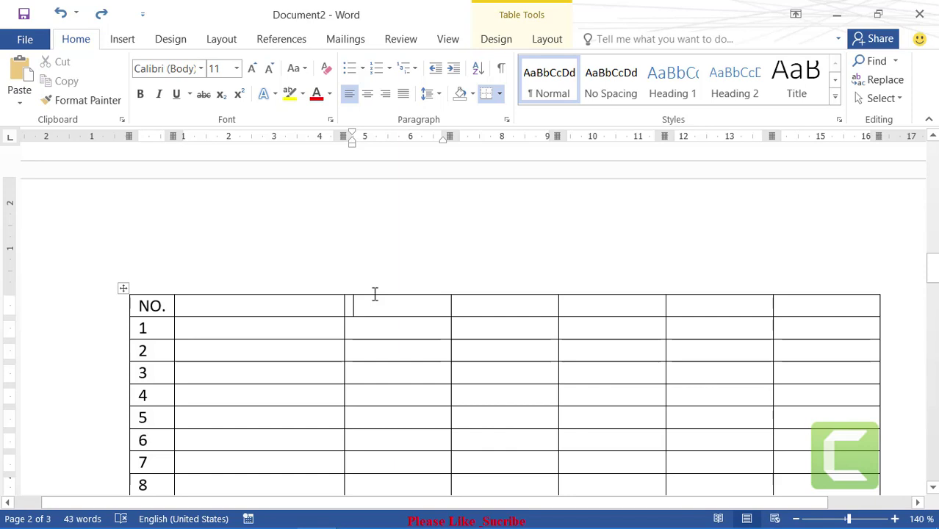
{"action": "double_click", "coordinate": [317, 308]}
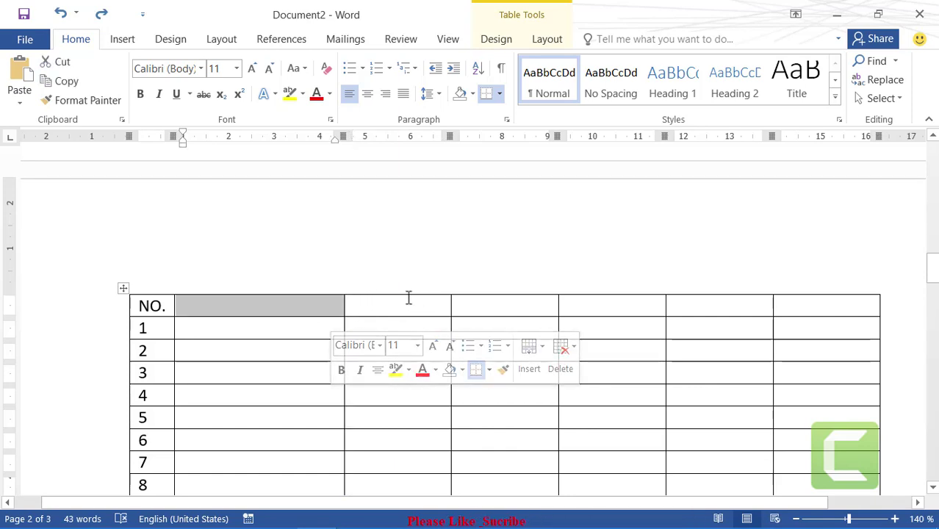
{"action": "left_click", "coordinate": [343, 287]}
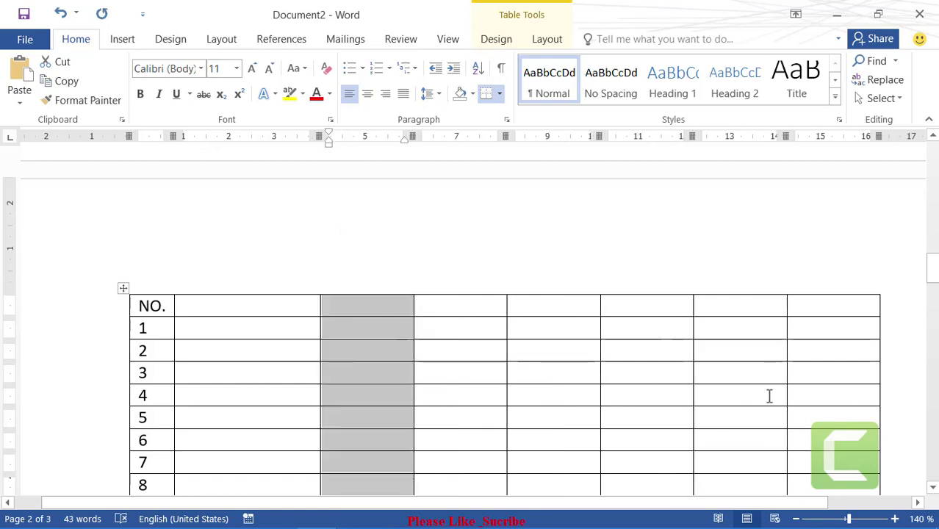
{"action": "left_click", "coordinate": [308, 353]}
Step: Select the header cells of columns 2 and 3
{"action": "double_click", "coordinate": [281, 311]}
{"action": "left_click", "coordinate": [358, 299]}
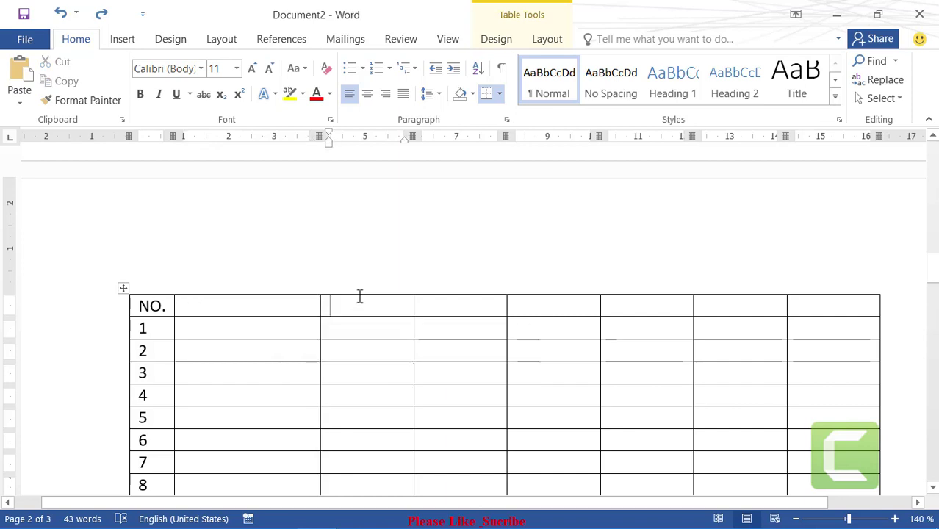
{"action": "left_click", "coordinate": [286, 311]}
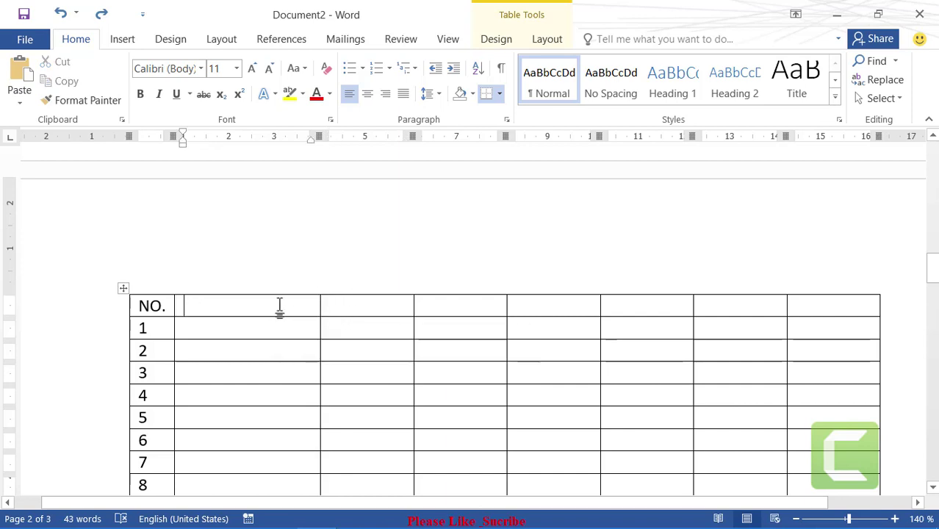
{"action": "key", "text": "shift+Right"}
{"action": "key", "text": "shift+Right"}
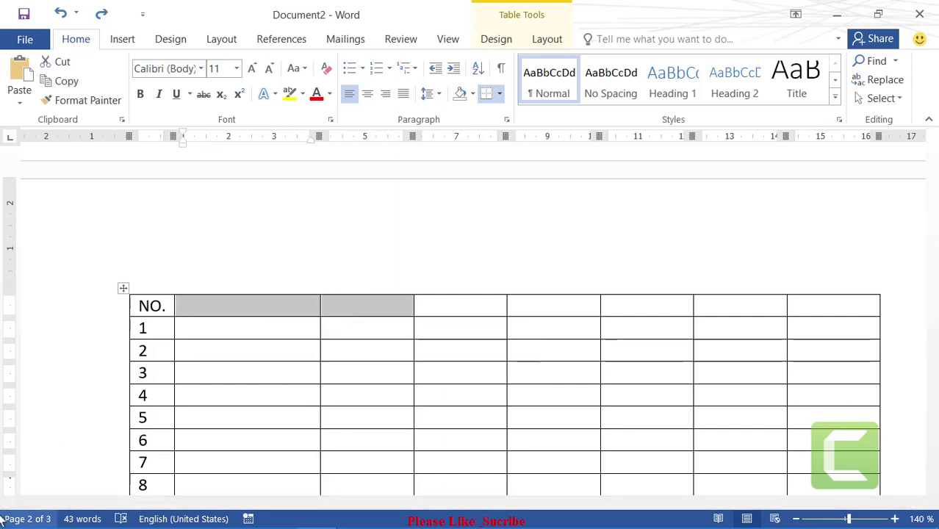
Step: Merge the selected header cells of columns 2–3 into one cell
{"action": "right_click", "coordinate": [269, 312]}
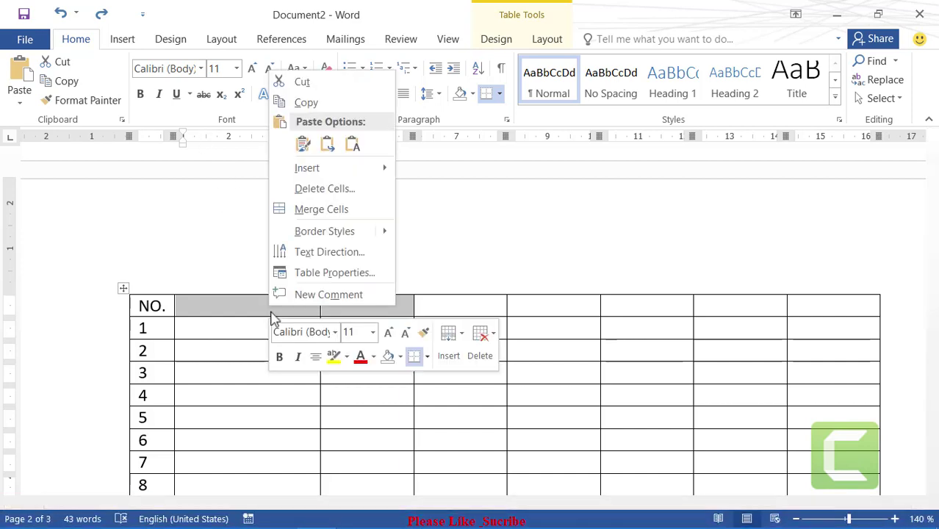
{"action": "left_click", "coordinate": [346, 212]}
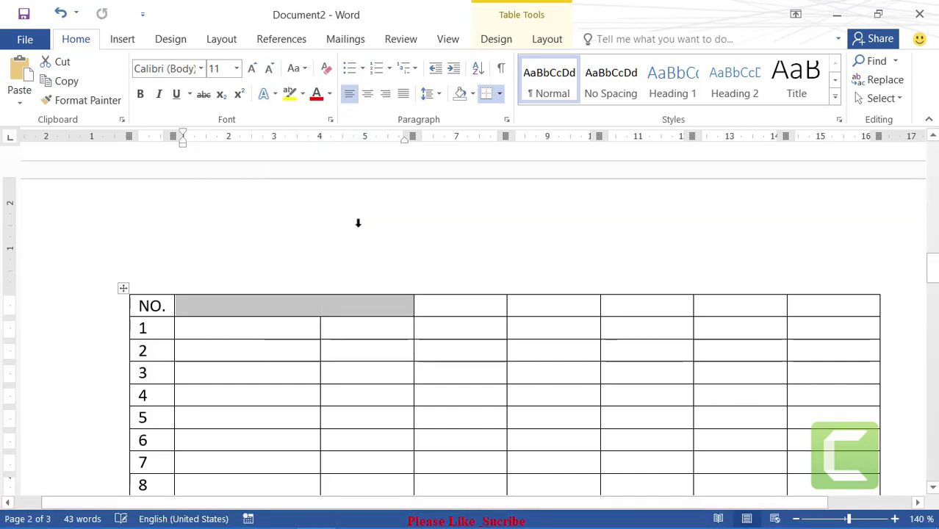
{"action": "left_click", "coordinate": [337, 314]}
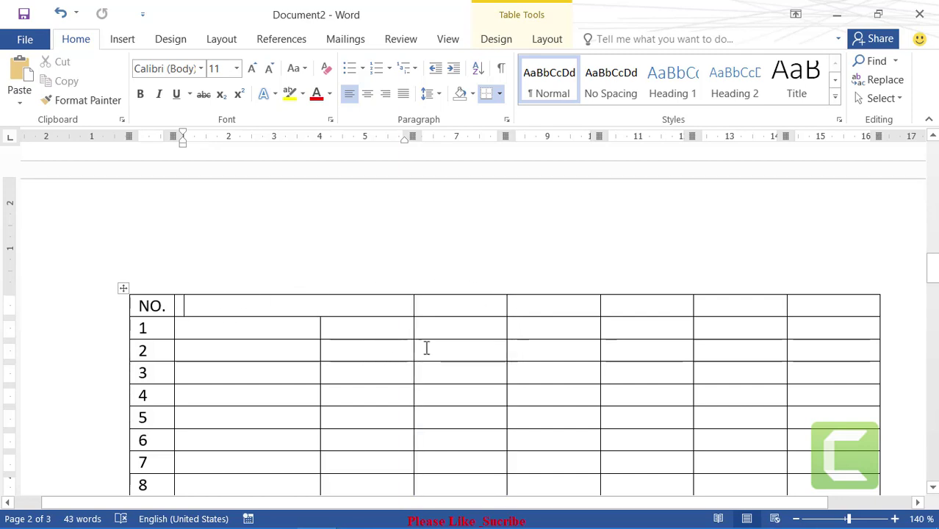
Step: Merge columns 2–3 of rows 4–7 into one large cell
{"action": "scroll", "coordinate": [427, 346], "scroll_direction": "down", "scroll_amount": 3}
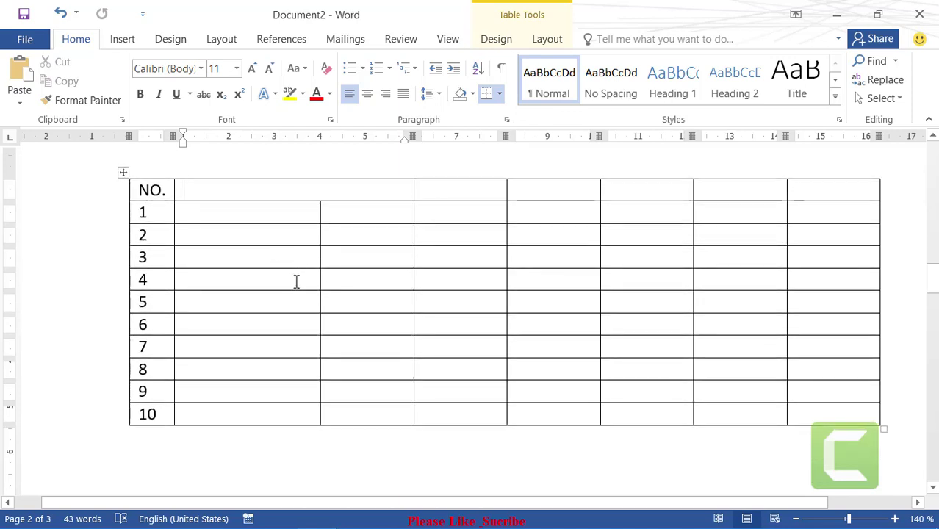
{"action": "left_click_drag", "start_coordinate": [295, 280], "coordinate": [377, 361]}
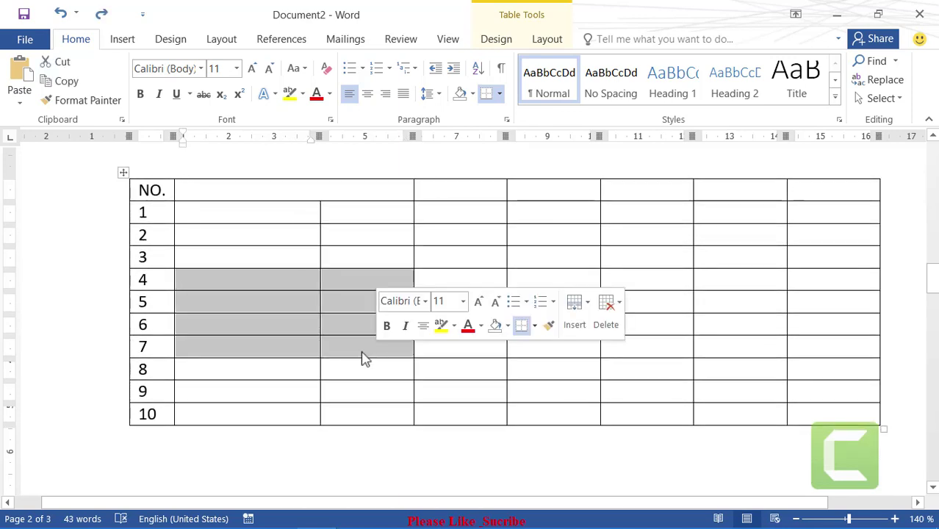
{"action": "right_click", "coordinate": [300, 316]}
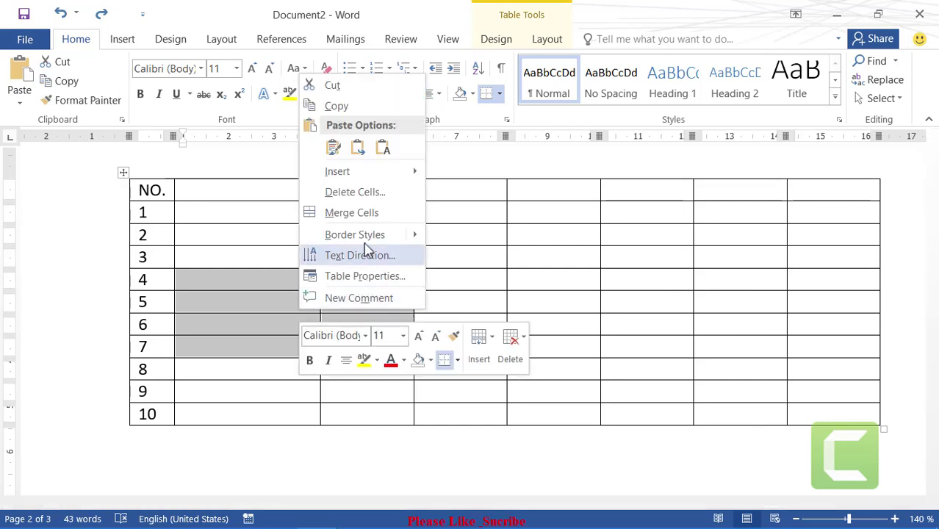
{"action": "left_click", "coordinate": [371, 213]}
{"action": "left_click", "coordinate": [386, 336]}
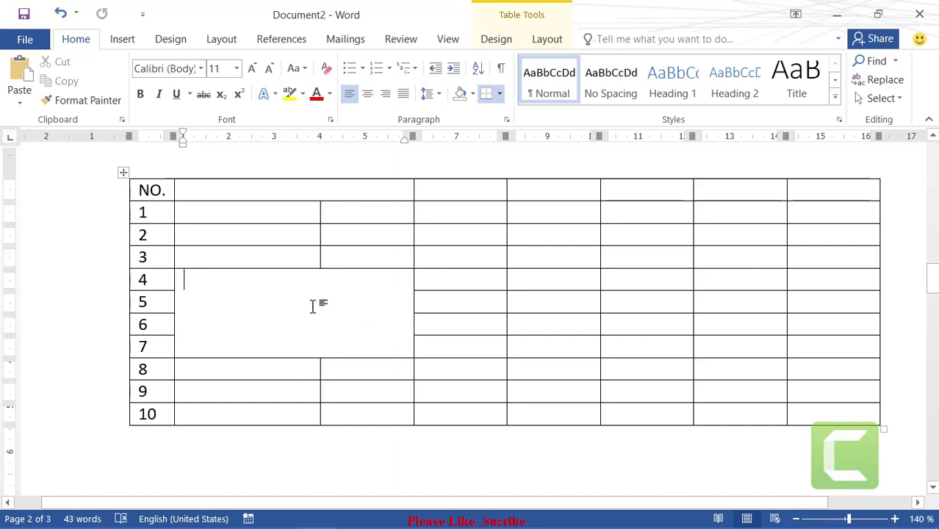
Step: With Draw Table, pencil a vertical border through the merged block and a horizontal border
{"action": "left_click", "coordinate": [507, 42]}
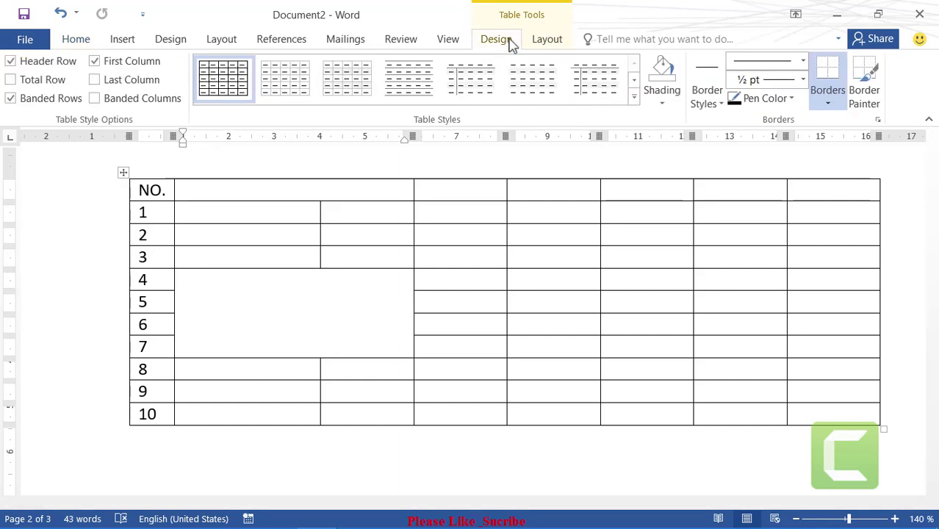
{"action": "left_click", "coordinate": [553, 44]}
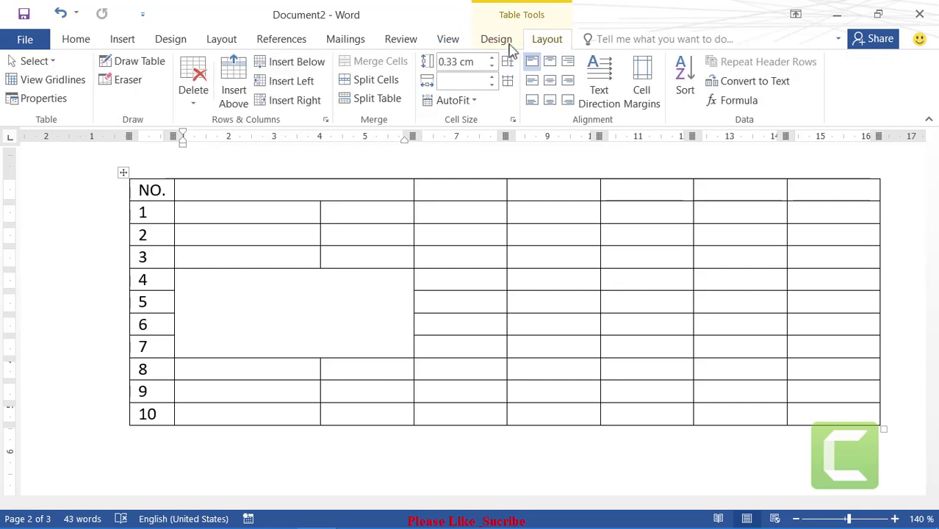
{"action": "left_click", "coordinate": [148, 63]}
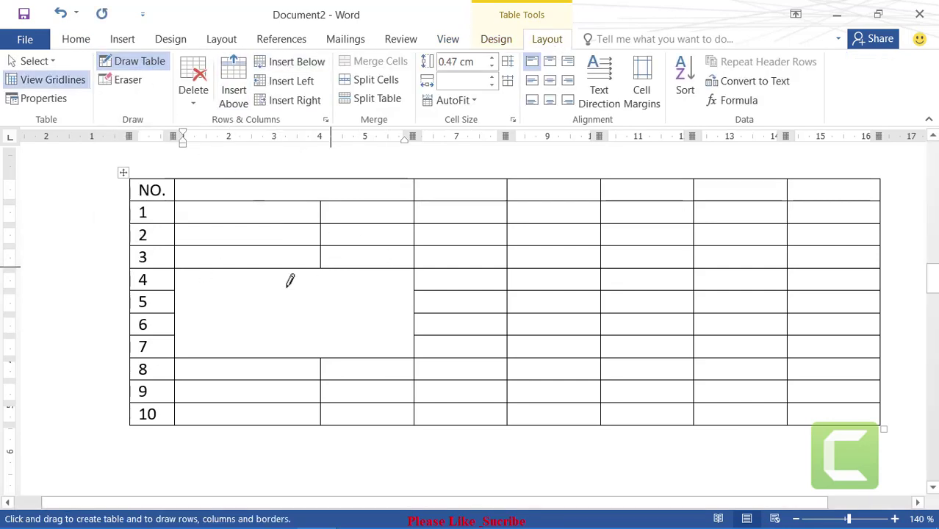
{"action": "left_click_drag", "start_coordinate": [321, 267], "coordinate": [324, 352]}
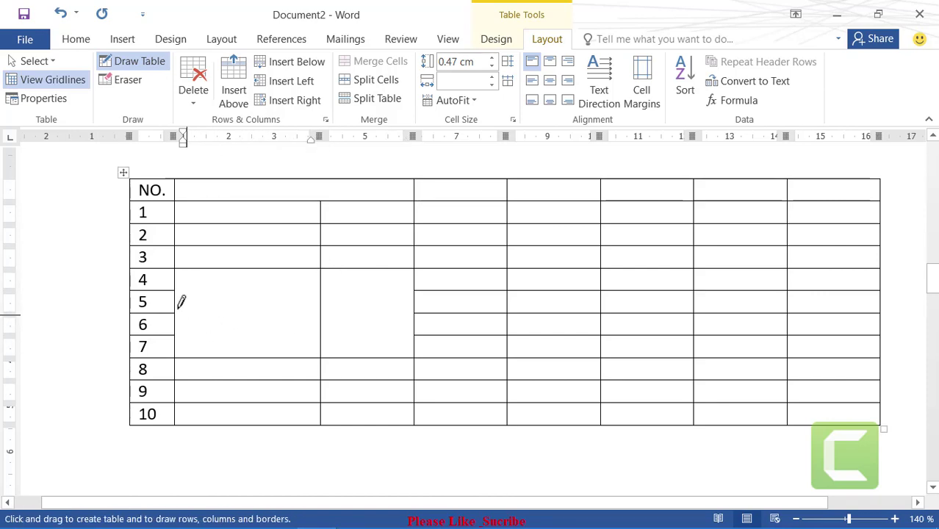
{"action": "left_click_drag", "start_coordinate": [174, 307], "coordinate": [423, 300]}
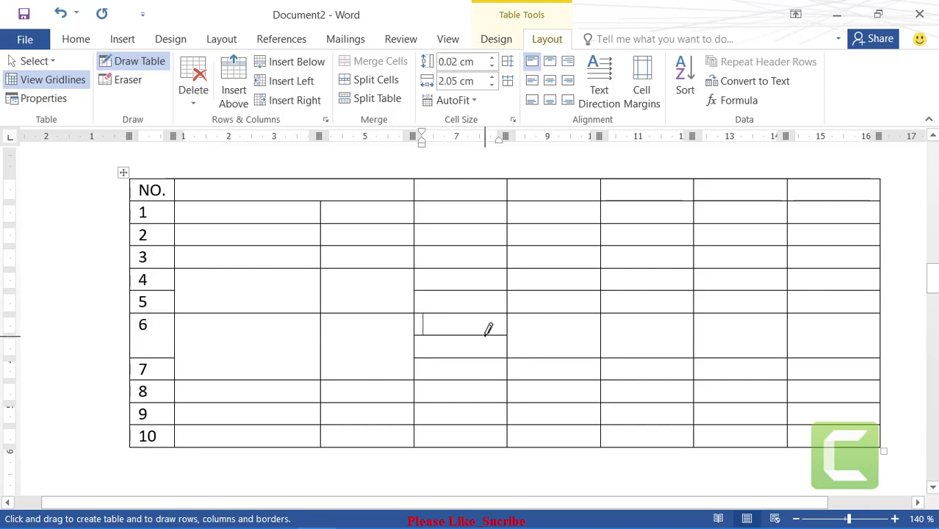
{"action": "scroll", "coordinate": [488, 330], "scroll_direction": "up", "scroll_amount": 2}
{"action": "scroll", "coordinate": [491, 325], "scroll_direction": "down", "scroll_amount": 1}
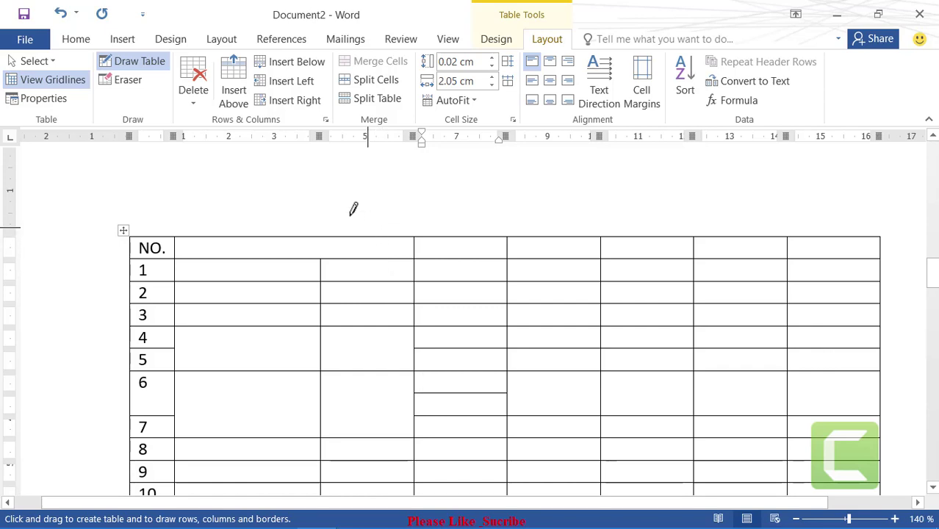
{"action": "left_click", "coordinate": [118, 61]}
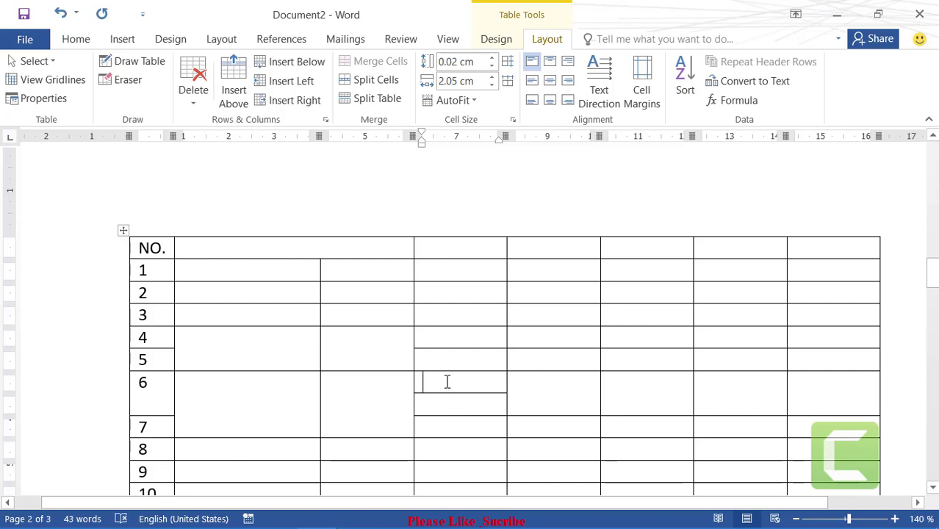
{"action": "left_click", "coordinate": [124, 79]}
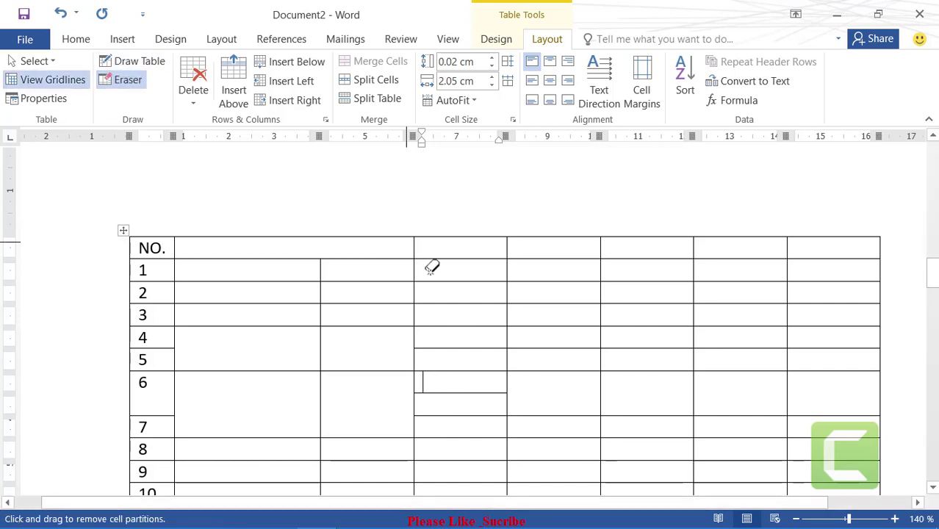
Step: Erase the row 2/3 and row 4/5 borders in columns 3–6 with the Eraser
{"action": "left_click", "coordinate": [455, 343]}
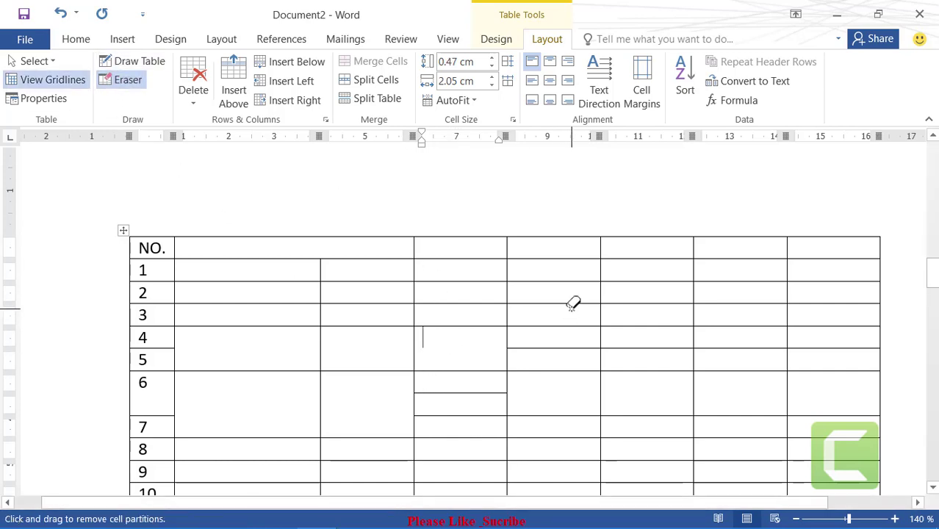
{"action": "left_click_drag", "start_coordinate": [573, 304], "coordinate": [574, 300]}
{"action": "left_click", "coordinate": [650, 301]}
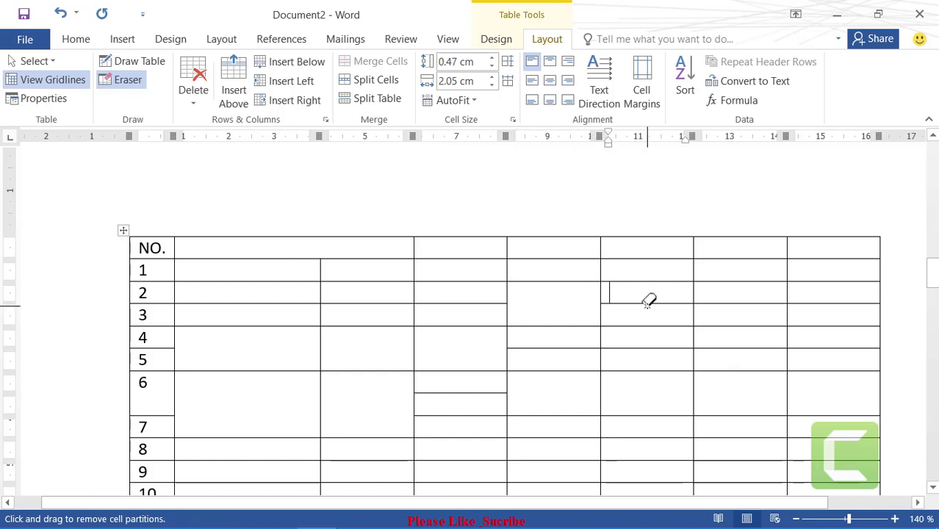
{"action": "left_click", "coordinate": [656, 302]}
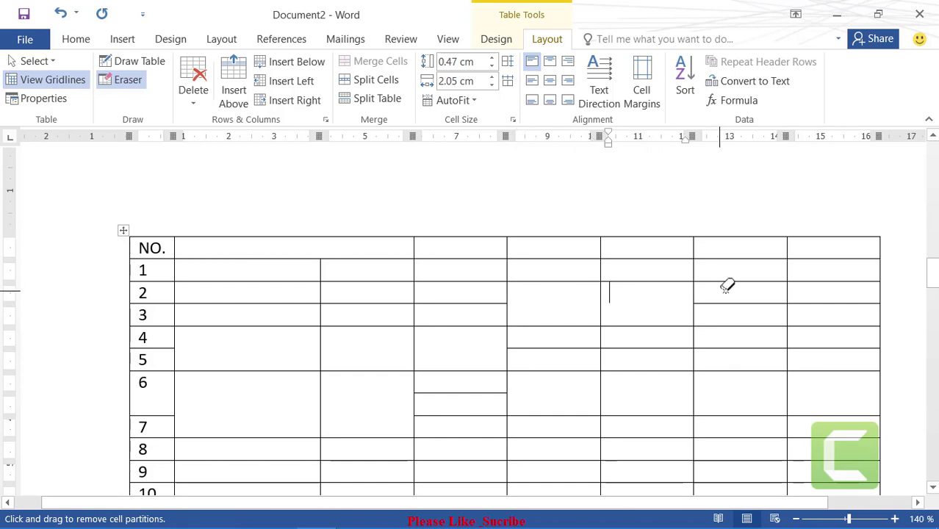
{"action": "left_click_drag", "start_coordinate": [740, 300], "coordinate": [740, 302]}
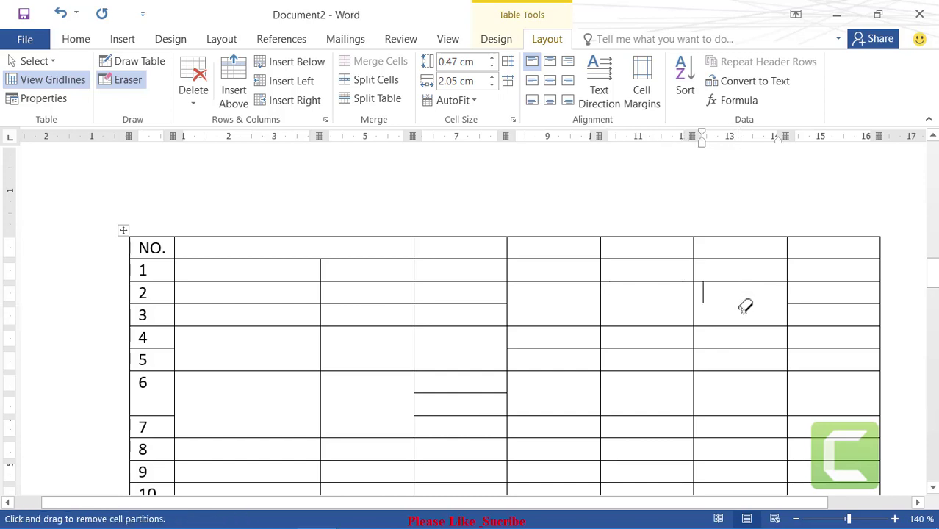
{"action": "left_click", "coordinate": [727, 347]}
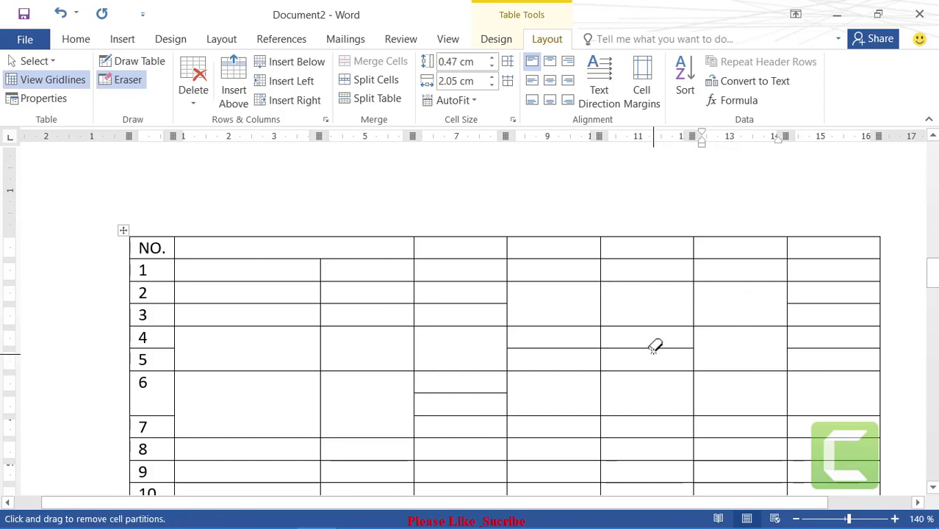
{"action": "left_click", "coordinate": [656, 343]}
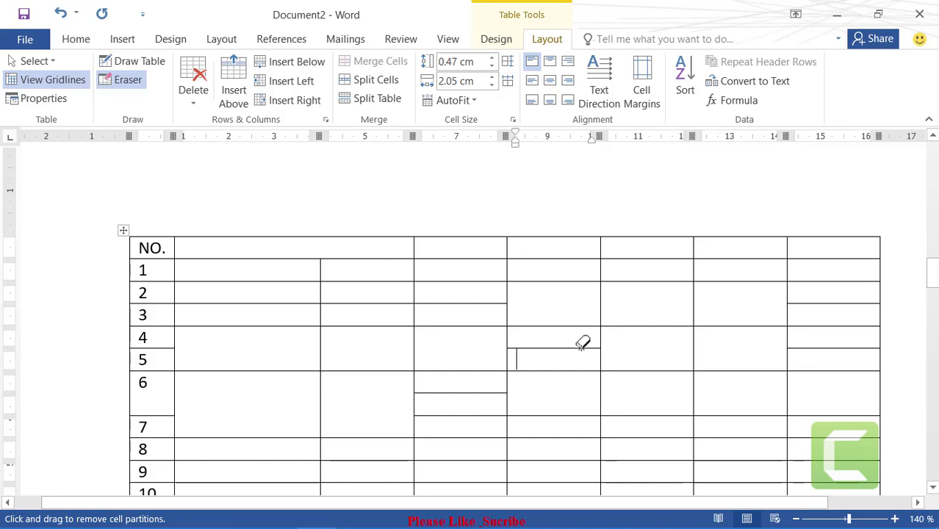
{"action": "left_click", "coordinate": [582, 347]}
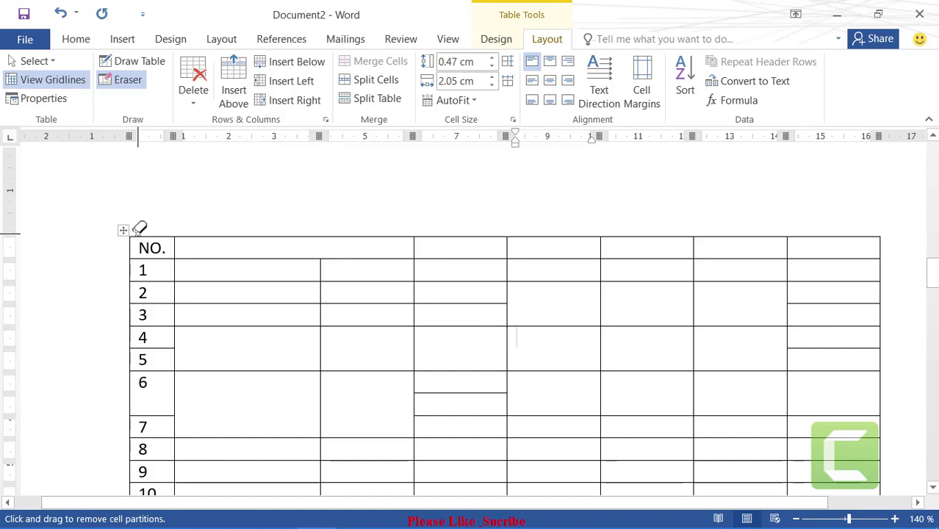
Step: Stop erasing and select the whole table
{"action": "key", "text": "Escape"}
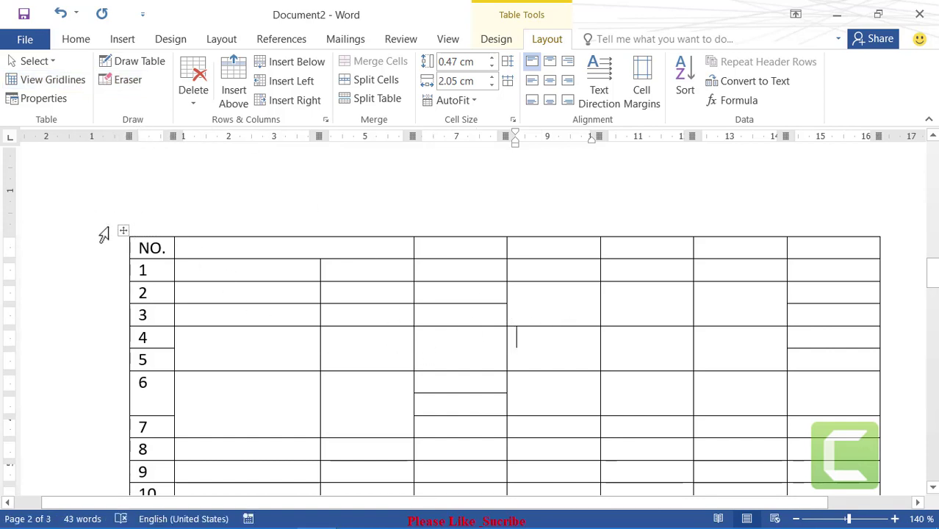
{"action": "left_click", "coordinate": [126, 233]}
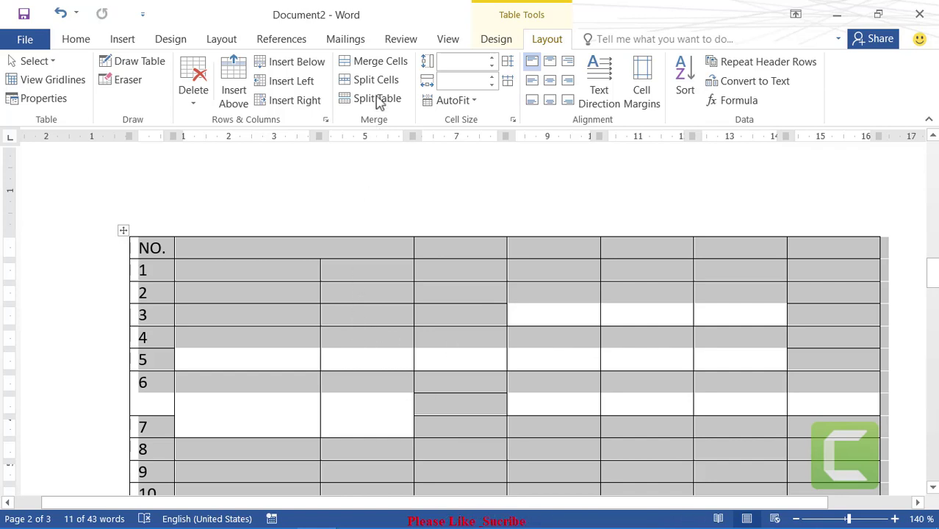
{"action": "left_click", "coordinate": [503, 42]}
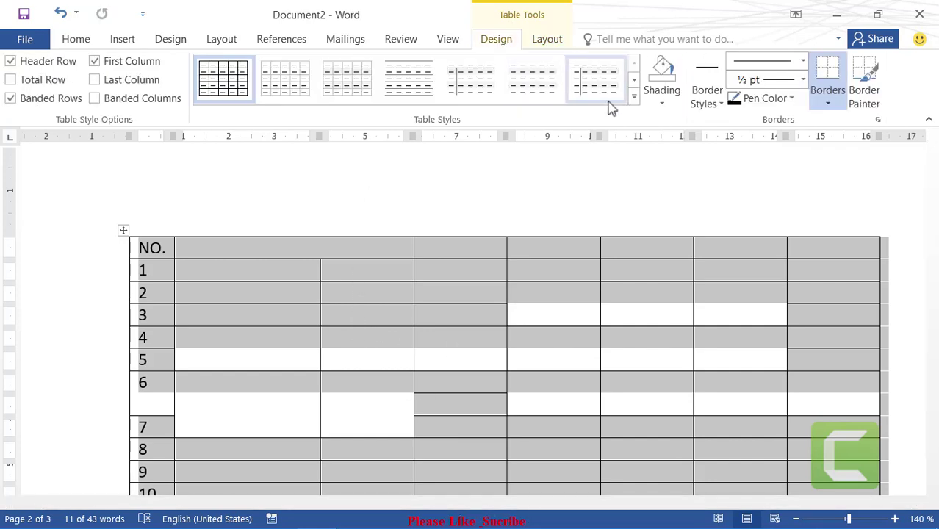
Step: Apply the dark-blue Grid Table style from the Table Styles gallery to the table
{"action": "left_click", "coordinate": [635, 102]}
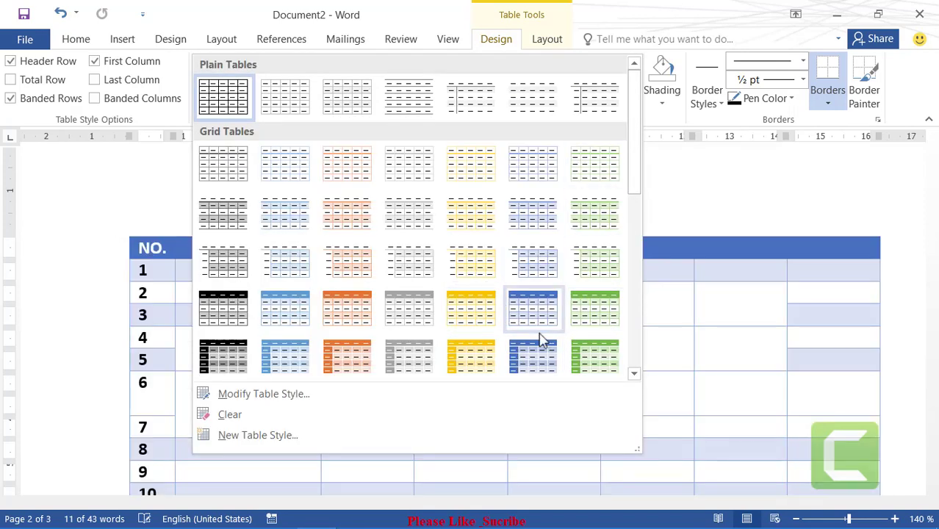
{"action": "left_click", "coordinate": [537, 350]}
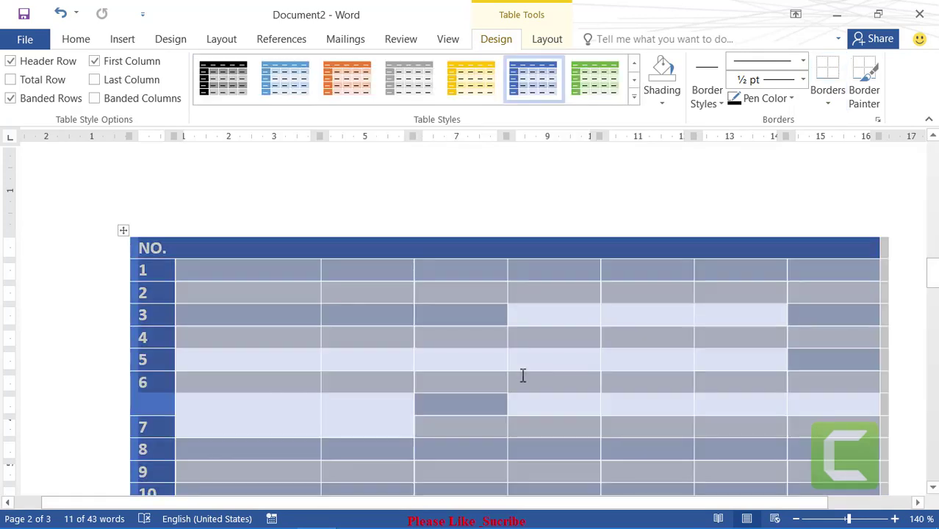
{"action": "left_click", "coordinate": [643, 337]}
{"action": "scroll", "coordinate": [634, 335], "scroll_direction": "down", "scroll_amount": 2}
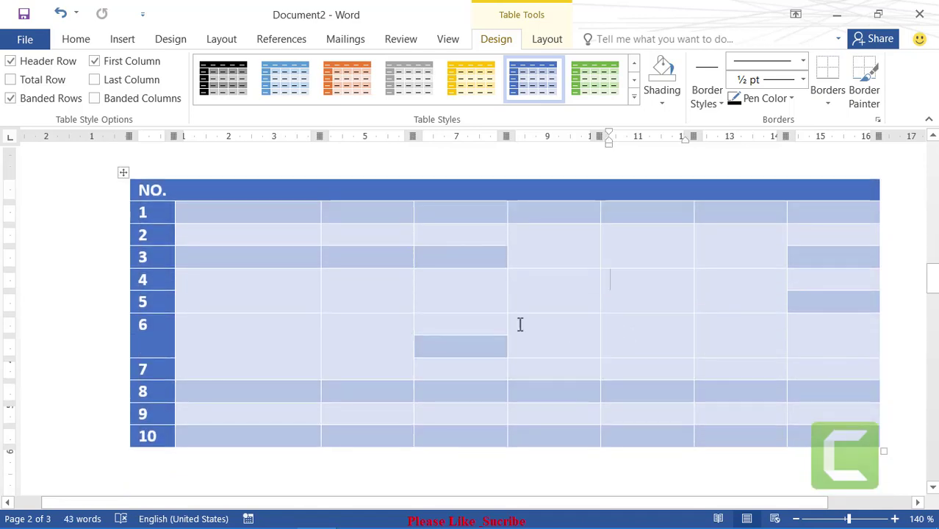
{"action": "scroll", "coordinate": [596, 299], "scroll_direction": "up", "scroll_amount": 4}
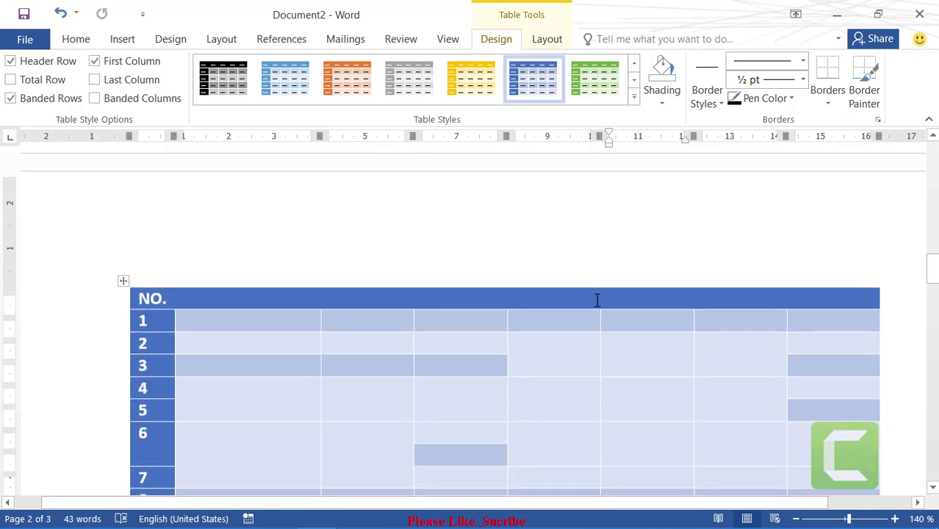
{"action": "scroll", "coordinate": [596, 297], "scroll_direction": "down", "scroll_amount": 2}
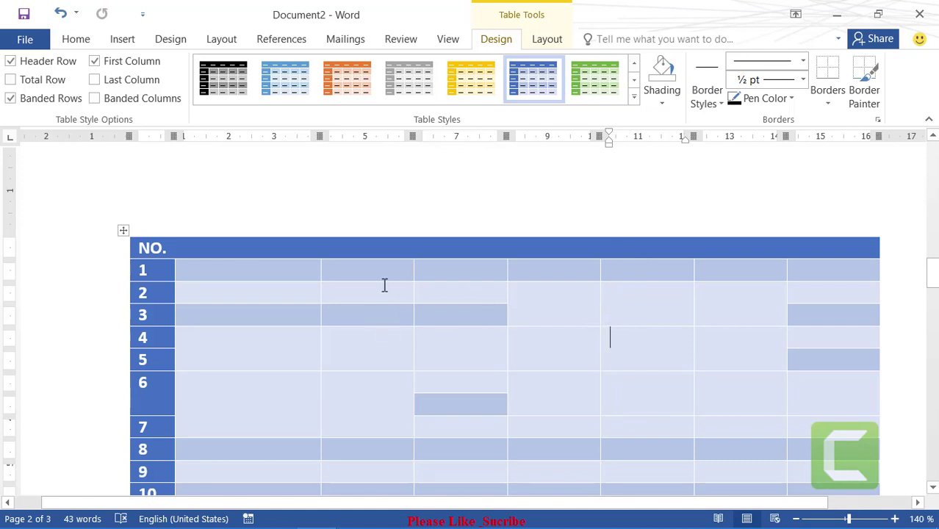
Step: Give every cell of the table black 1½ pt borders using All Borders
{"action": "left_click", "coordinate": [123, 231]}
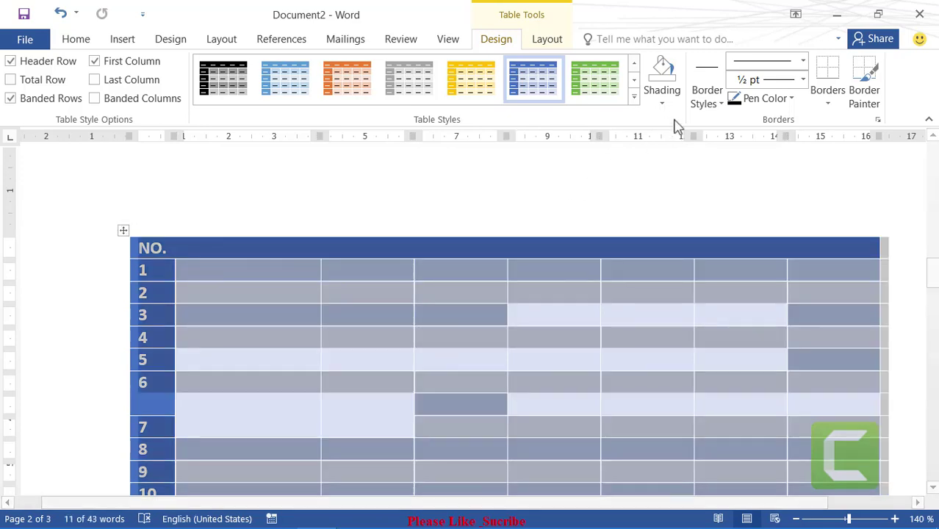
{"action": "left_click", "coordinate": [724, 105]}
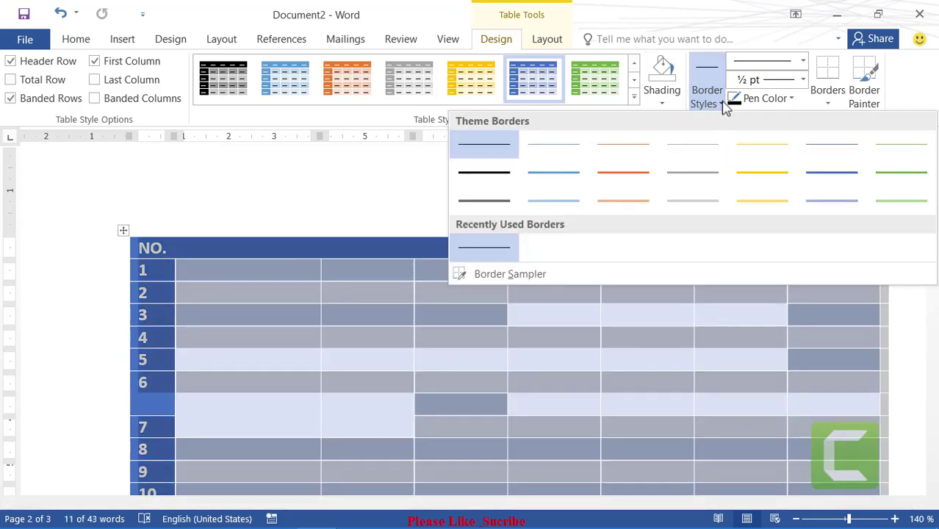
{"action": "left_click", "coordinate": [499, 180]}
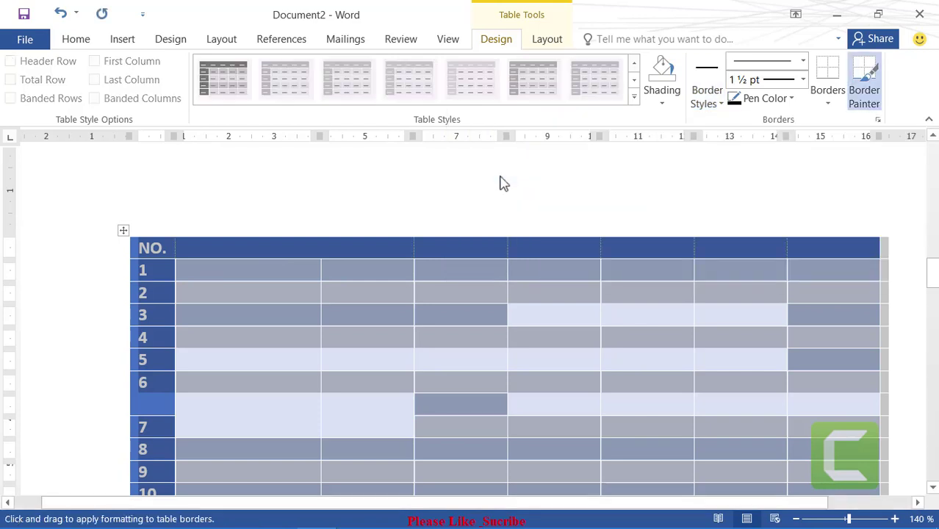
{"action": "left_click", "coordinate": [829, 106]}
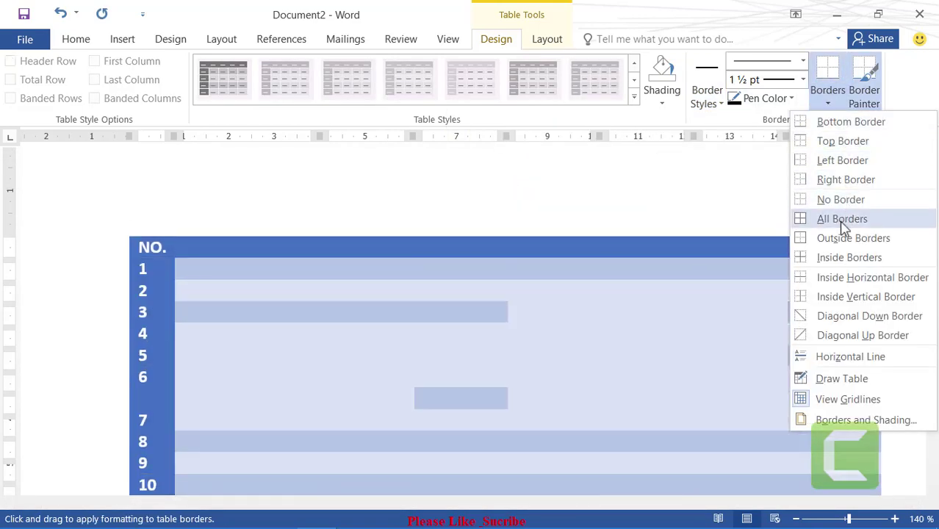
{"action": "left_click", "coordinate": [839, 221]}
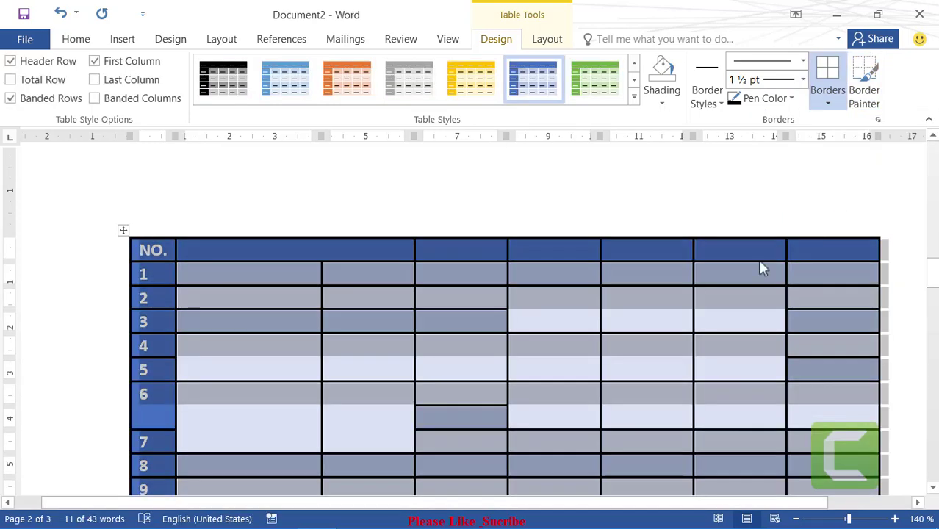
{"action": "left_click", "coordinate": [667, 323]}
{"action": "scroll", "coordinate": [558, 350], "scroll_direction": "down", "scroll_amount": 3}
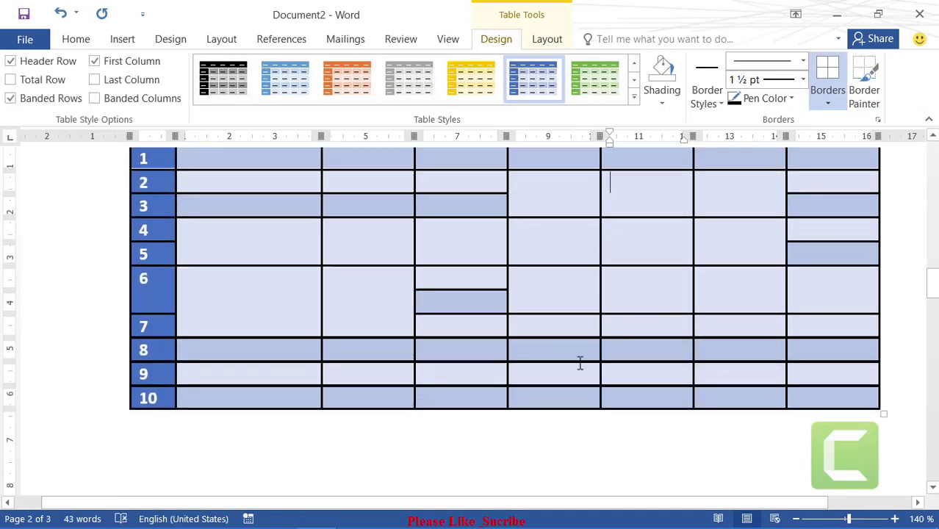
{"action": "scroll", "coordinate": [581, 354], "scroll_direction": "up", "scroll_amount": 3}
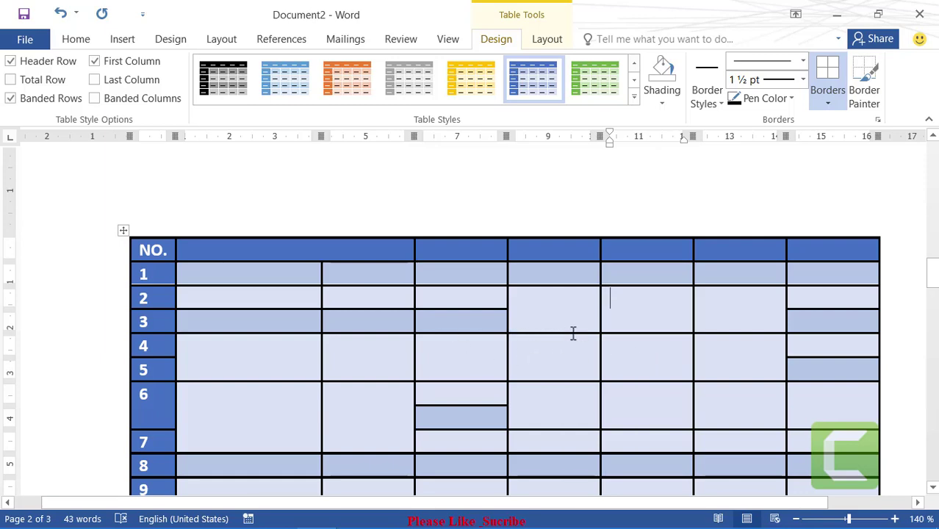
{"action": "left_click", "coordinate": [567, 341]}
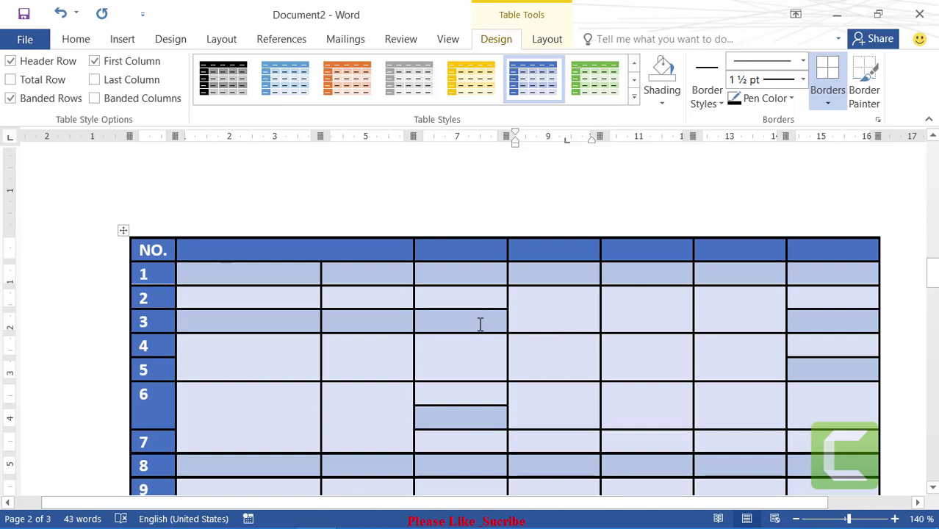
{"action": "scroll", "coordinate": [457, 317], "scroll_direction": "down", "scroll_amount": 2}
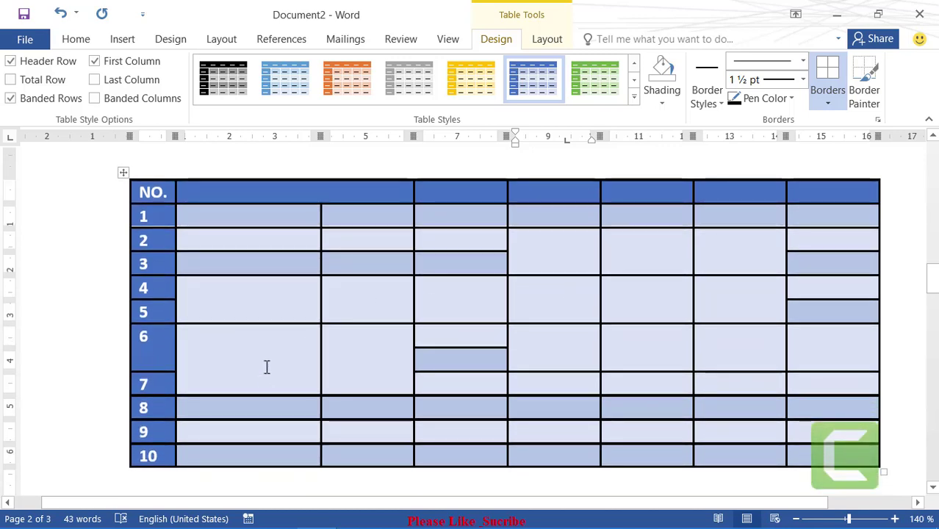
Step: Type LIBERIA in row 6's first cell, make it vertical, and heighten row 7 to fit
{"action": "left_click", "coordinate": [268, 364]}
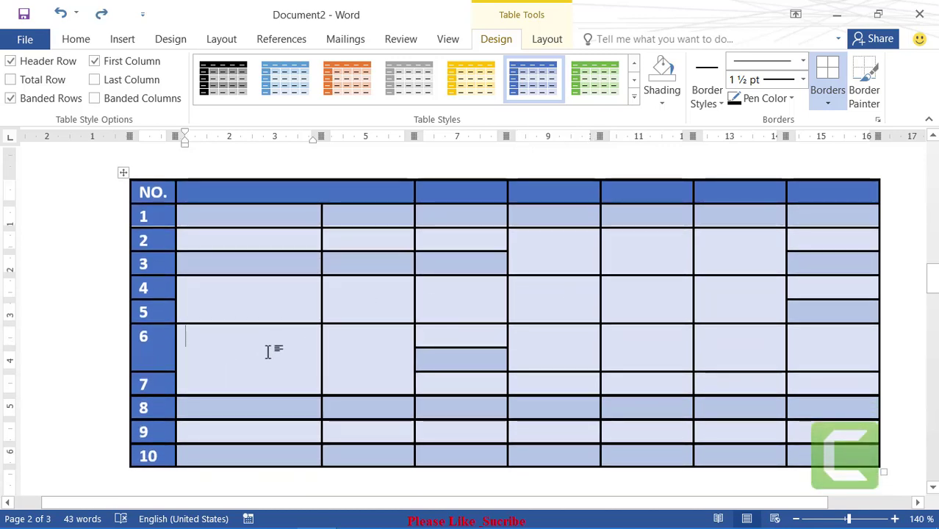
{"action": "type", "text": "LIBERIA"}
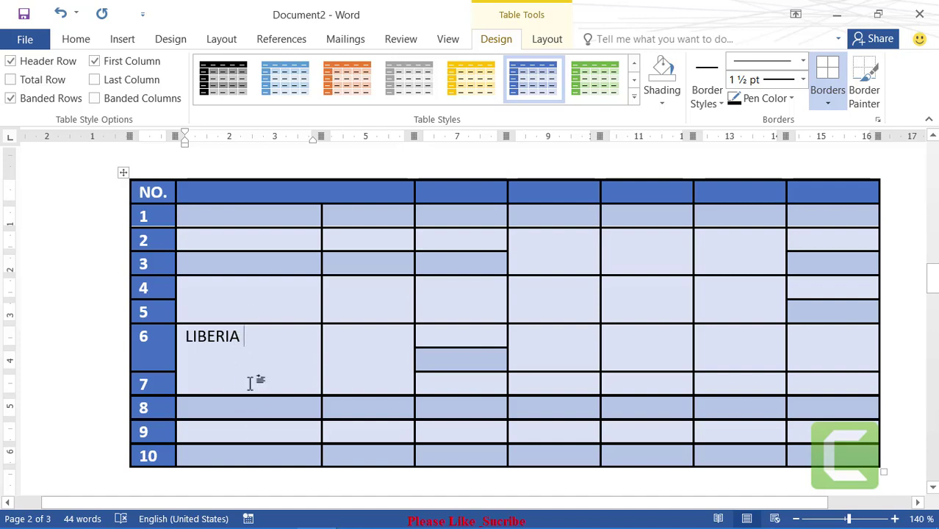
{"action": "right_click", "coordinate": [254, 343]}
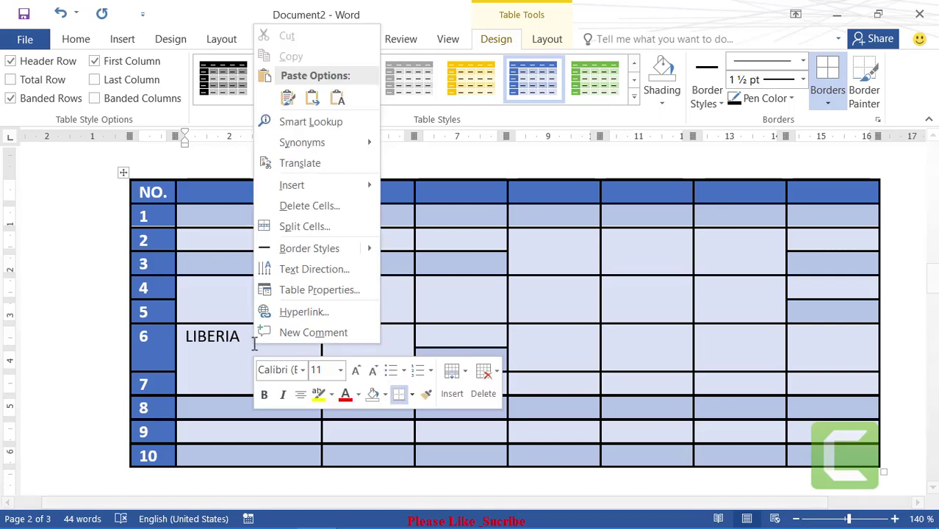
{"action": "left_click", "coordinate": [314, 269]}
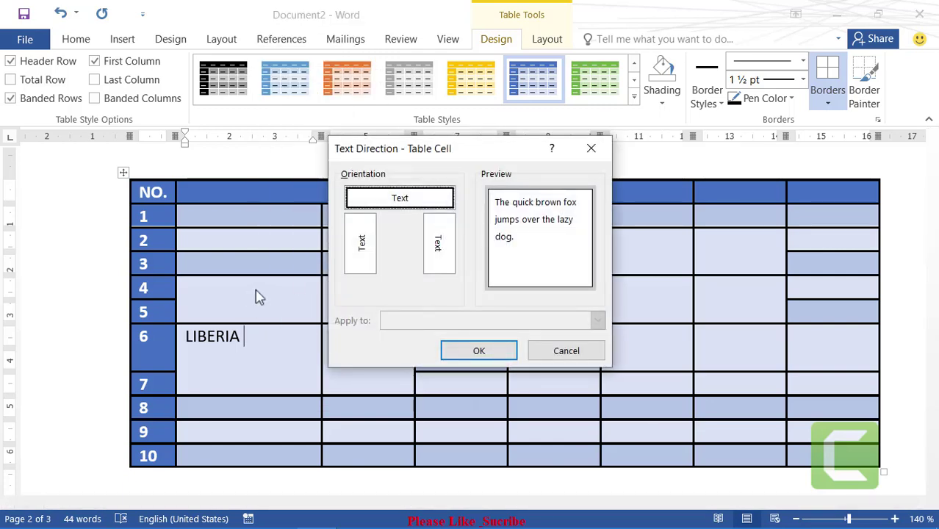
{"action": "left_click", "coordinate": [363, 246]}
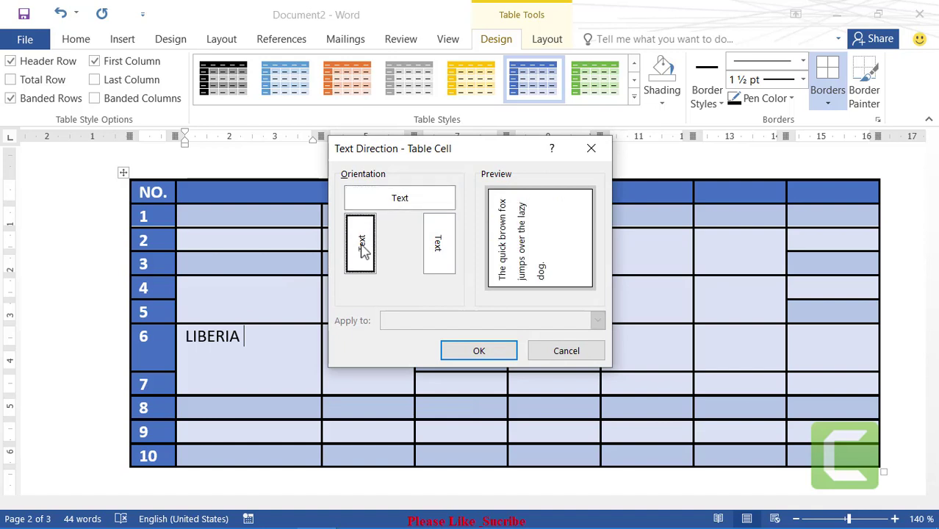
{"action": "left_click", "coordinate": [485, 353]}
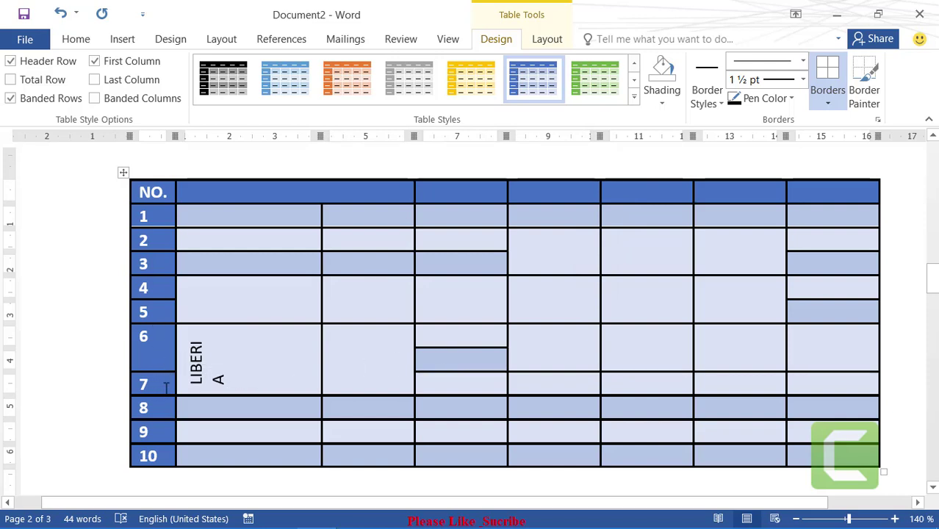
{"action": "left_click", "coordinate": [205, 402]}
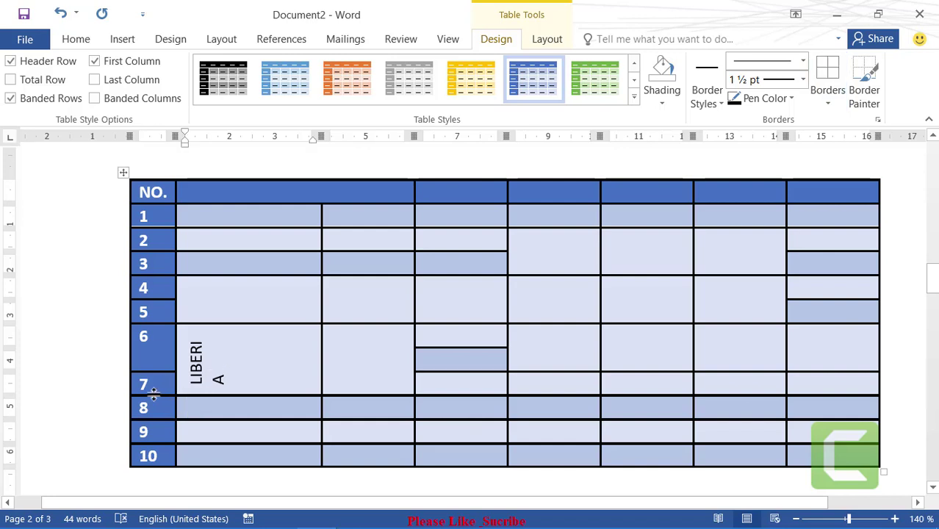
{"action": "left_click_drag", "start_coordinate": [153, 396], "coordinate": [153, 418]}
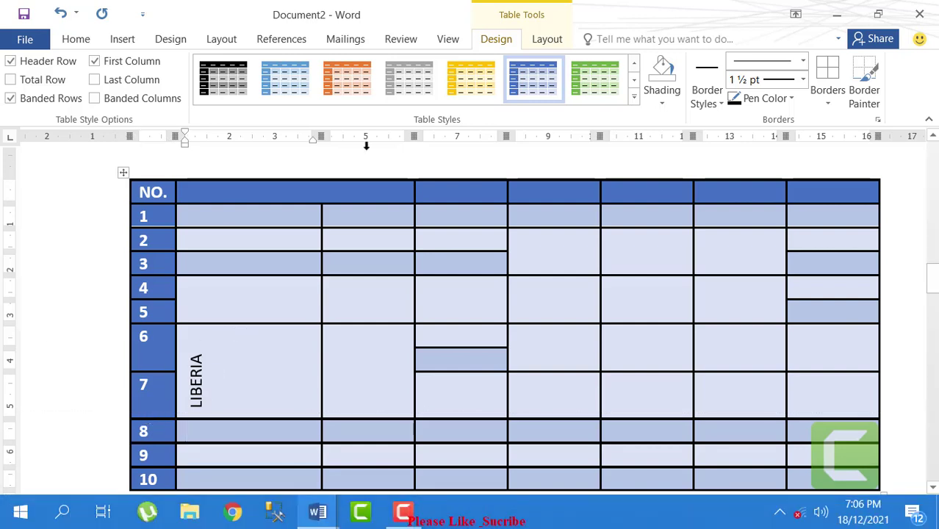
Step: Place the caret on the page below the table
{"action": "left_click", "coordinate": [832, 109]}
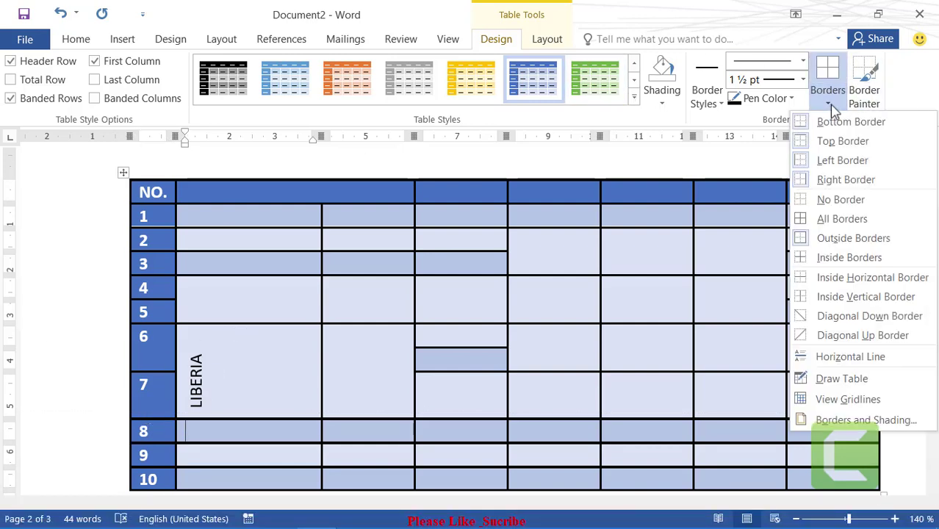
{"action": "left_click", "coordinate": [832, 105]}
{"action": "left_click", "coordinate": [124, 40]}
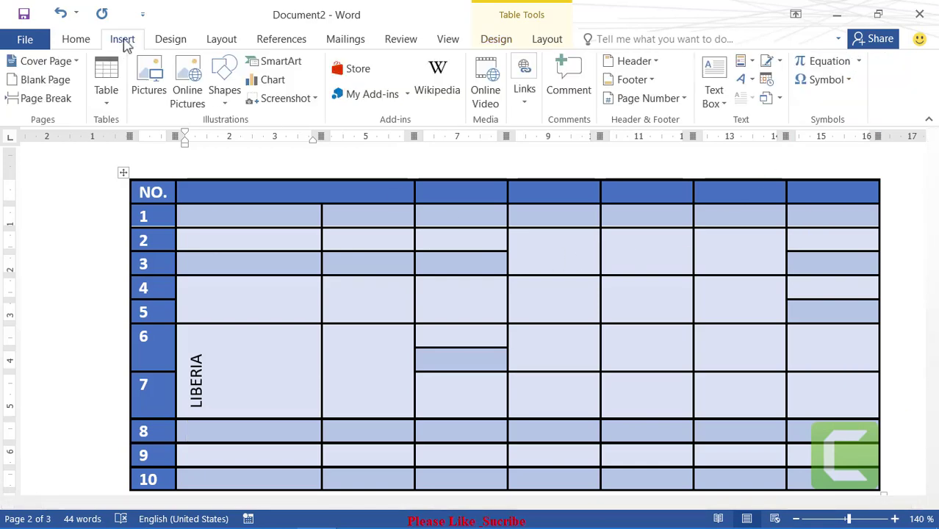
{"action": "scroll", "coordinate": [361, 297], "scroll_direction": "down", "scroll_amount": 5}
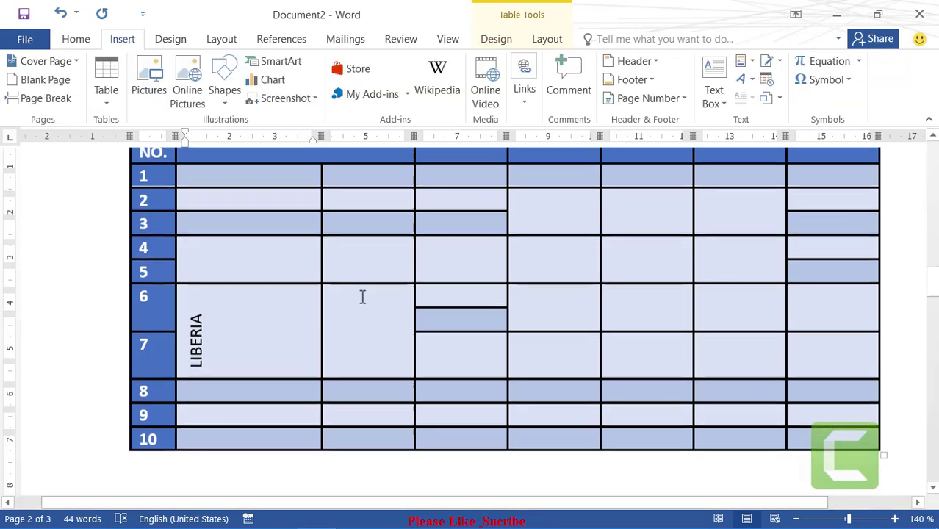
{"action": "left_click", "coordinate": [234, 375]}
{"action": "scroll", "coordinate": [288, 363], "scroll_direction": "down", "scroll_amount": 3}
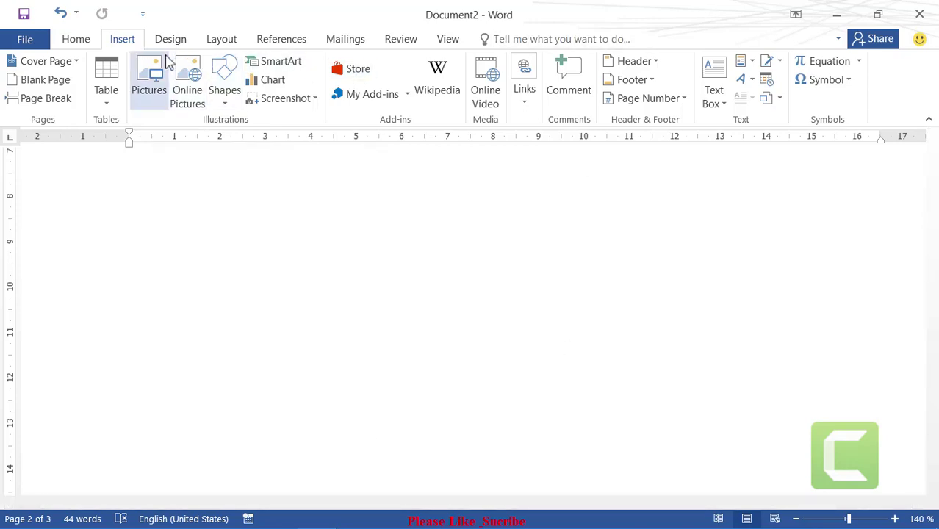
Step: Insert the picture 'images (2)' from the FLAYERS folder
{"action": "left_click", "coordinate": [152, 73]}
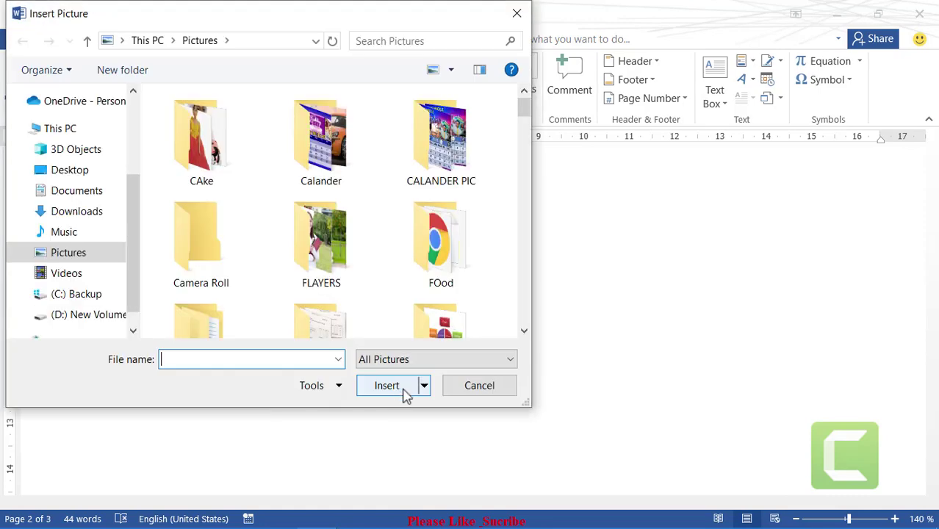
{"action": "scroll", "coordinate": [451, 204], "scroll_direction": "down", "scroll_amount": 1}
{"action": "scroll", "coordinate": [448, 197], "scroll_direction": "up", "scroll_amount": 1}
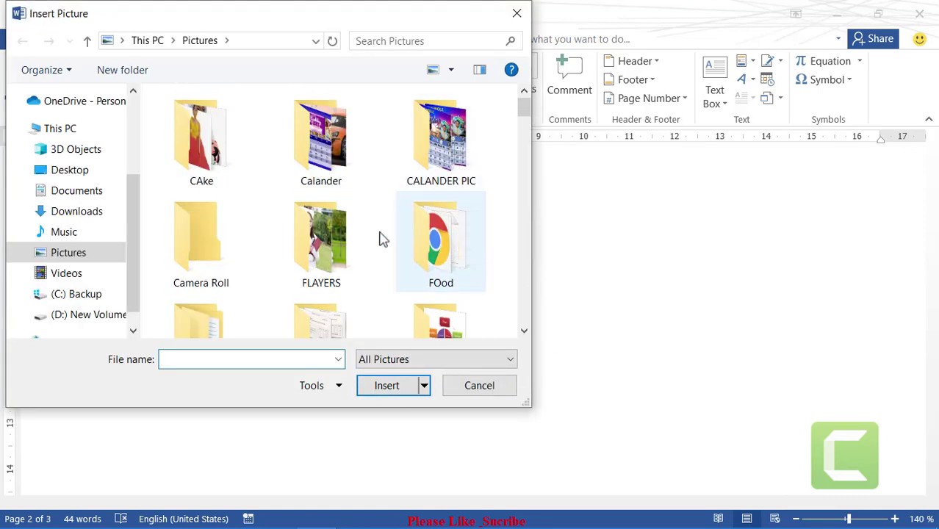
{"action": "double_click", "coordinate": [308, 243]}
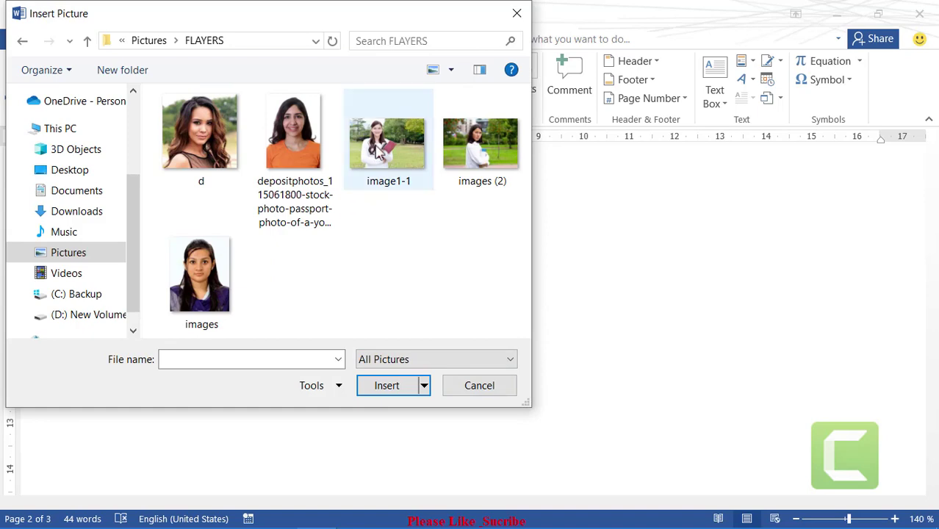
{"action": "left_click", "coordinate": [474, 145]}
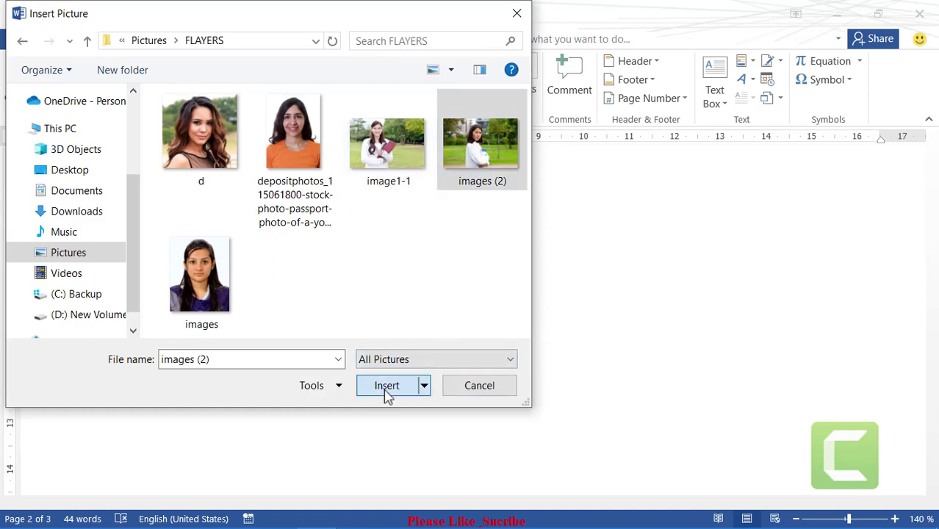
{"action": "left_click", "coordinate": [387, 389]}
{"action": "scroll", "coordinate": [409, 337], "scroll_direction": "up", "scroll_amount": 1}
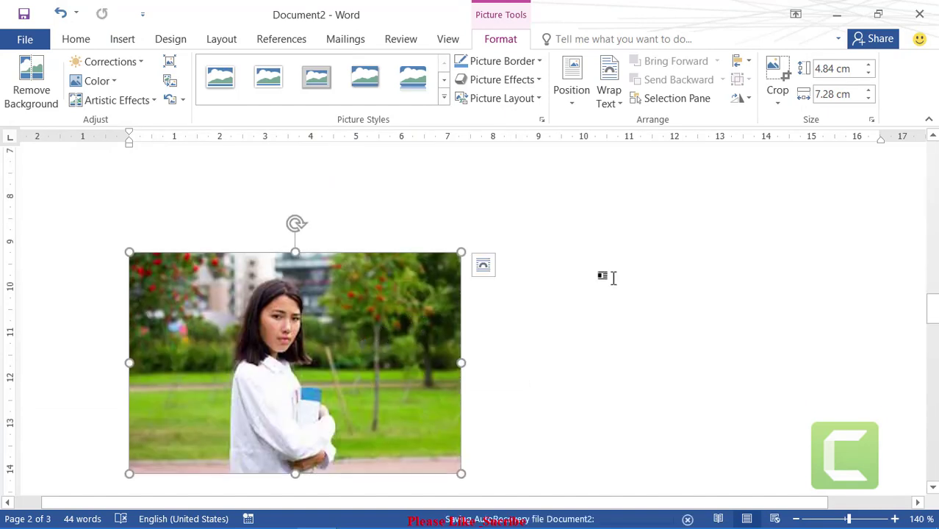
Step: Select the inserted park photo
{"action": "left_click", "coordinate": [479, 334]}
{"action": "double_click", "coordinate": [390, 299]}
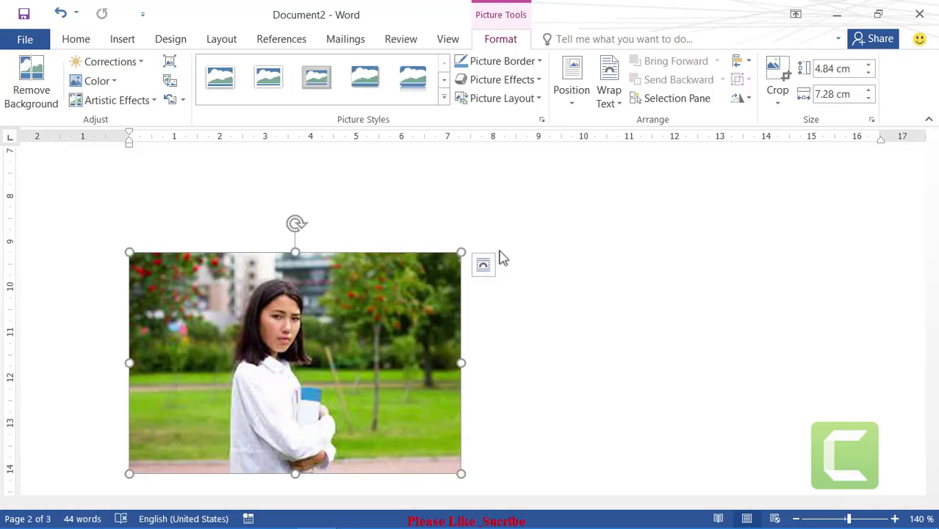
{"action": "left_click_drag", "start_coordinate": [377, 344], "coordinate": [545, 314]}
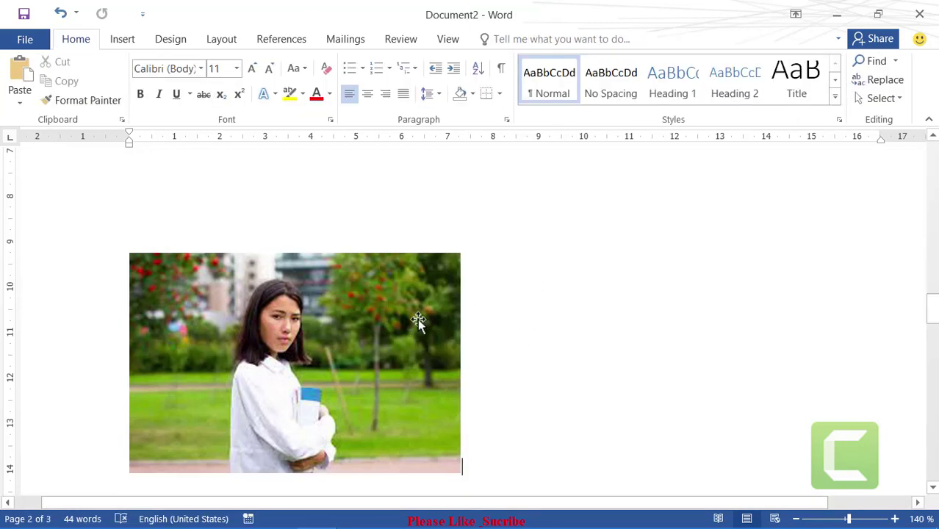
{"action": "left_click", "coordinate": [393, 316]}
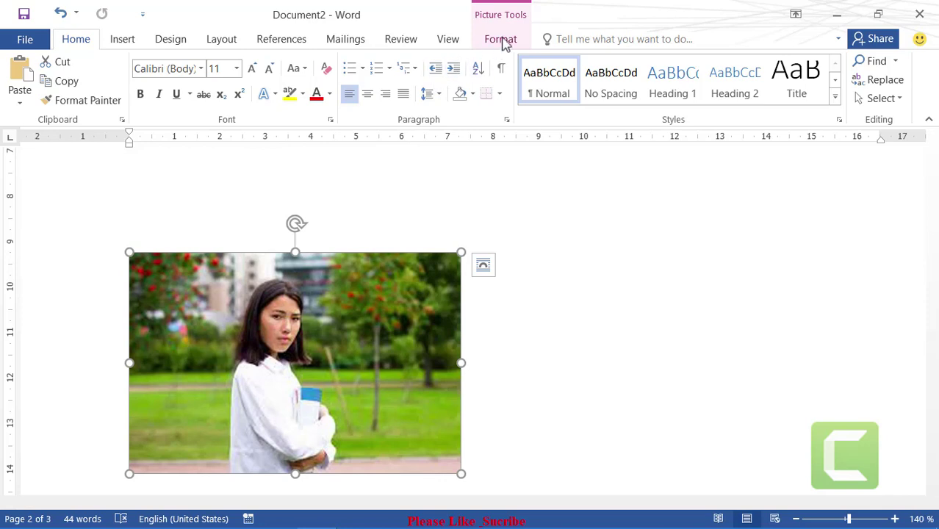
Step: Apply the Soft Edge Rectangle picture style to the photo
{"action": "left_click", "coordinate": [505, 43]}
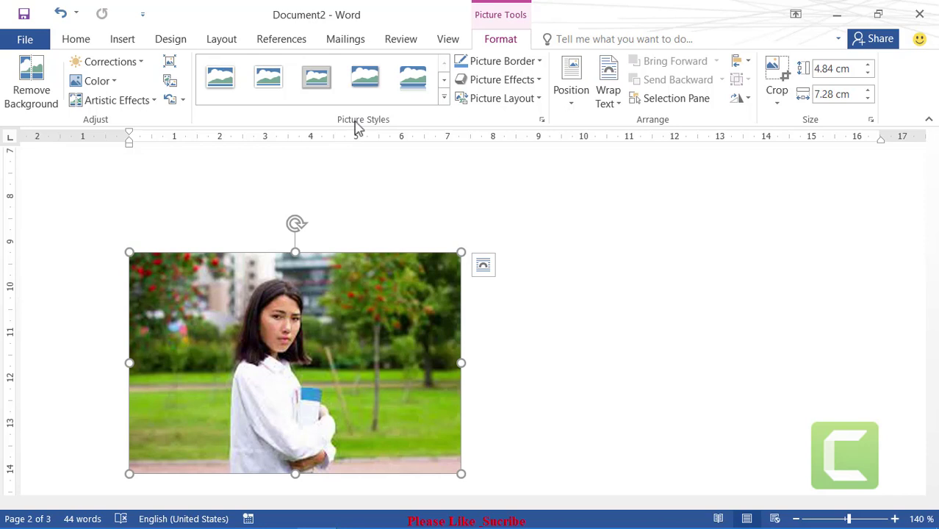
{"action": "left_click", "coordinate": [444, 98]}
{"action": "left_click", "coordinate": [414, 125]}
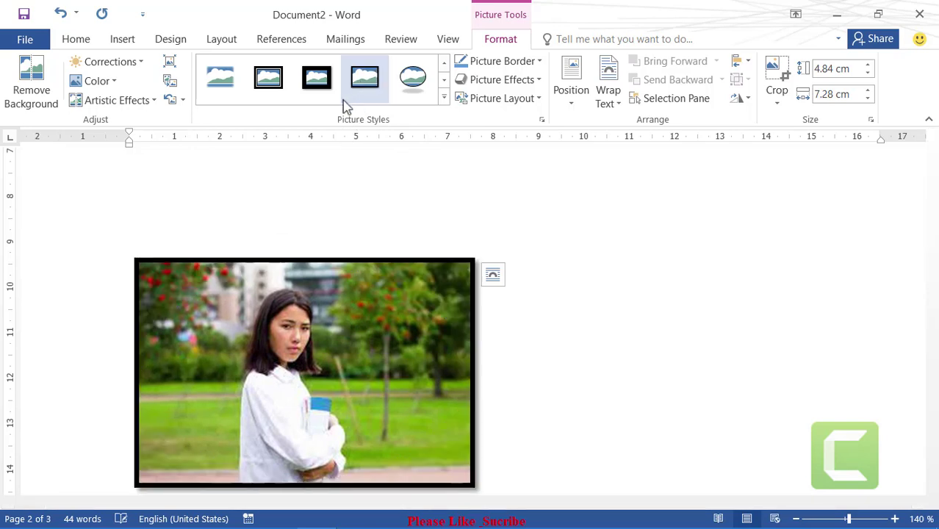
{"action": "left_click", "coordinate": [233, 94]}
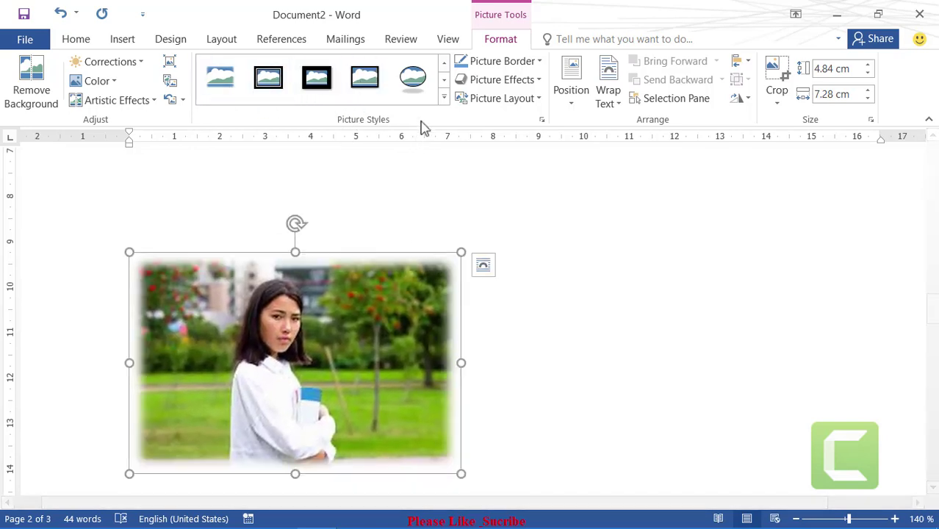
{"action": "scroll", "coordinate": [385, 261], "scroll_direction": "down", "scroll_amount": 2}
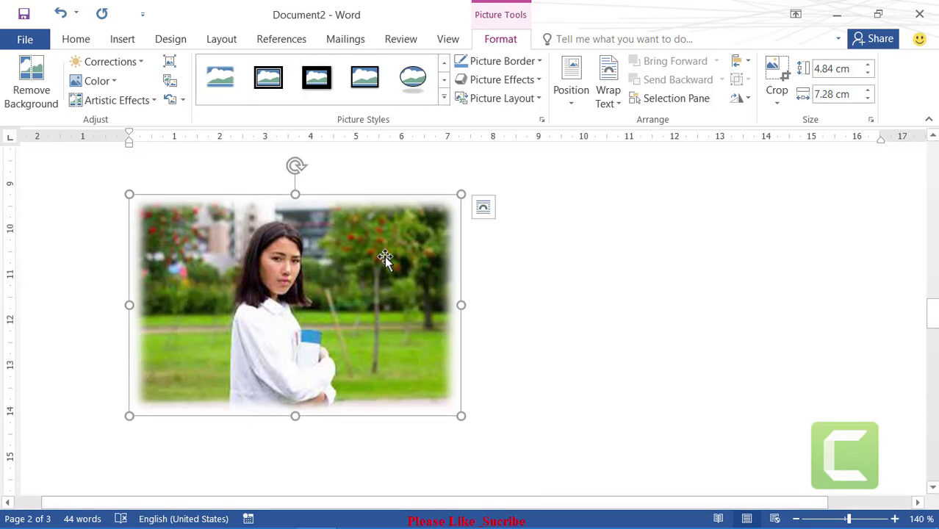
{"action": "left_click", "coordinate": [555, 251]}
{"action": "left_click", "coordinate": [399, 286]}
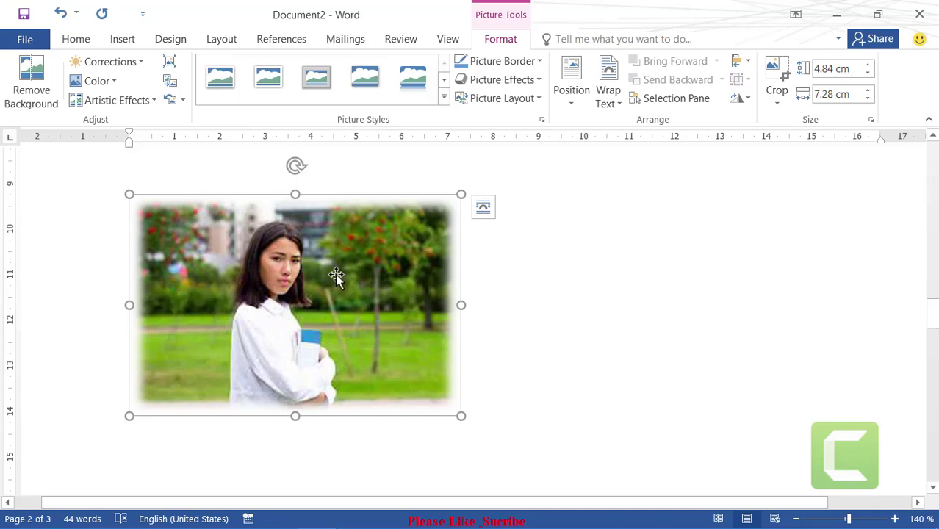
Step: Set the photo's wrapping to Tight and move it near the page centre
{"action": "left_click", "coordinate": [616, 103]}
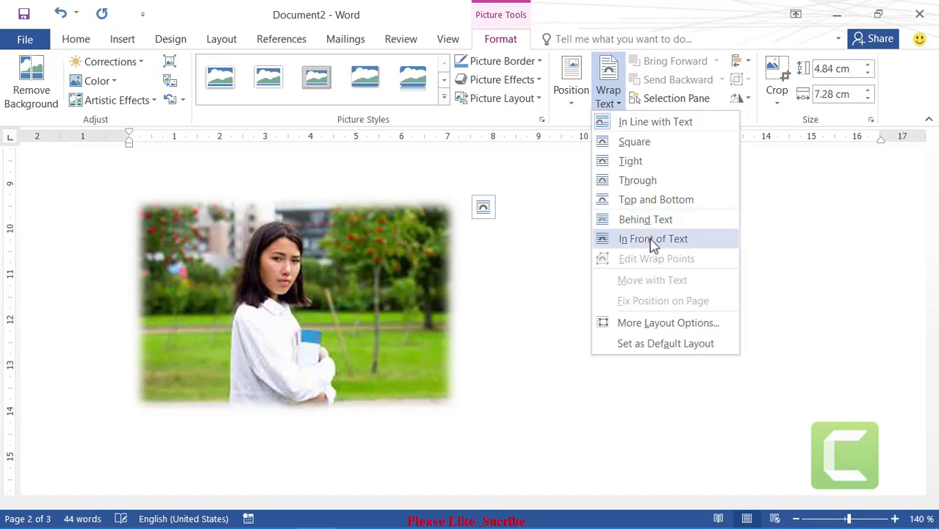
{"action": "left_click", "coordinate": [633, 161]}
{"action": "left_click_drag", "start_coordinate": [419, 269], "coordinate": [807, 287]}
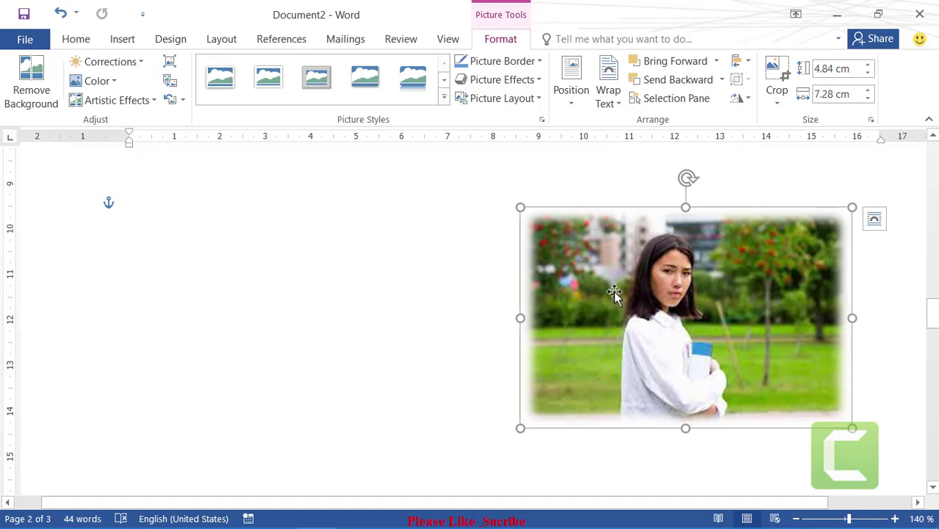
{"action": "left_click_drag", "start_coordinate": [518, 316], "coordinate": [435, 319]}
{"action": "left_click_drag", "start_coordinate": [549, 297], "coordinate": [452, 307]}
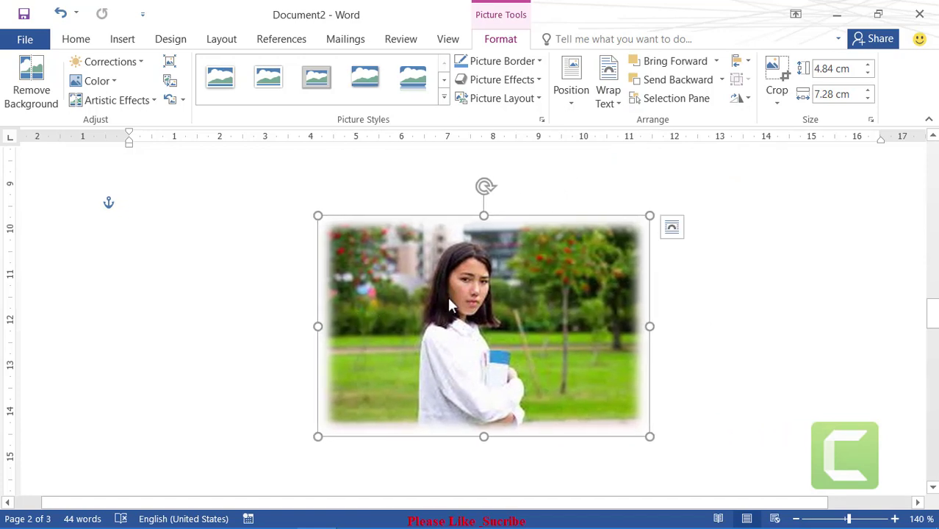
{"action": "left_click_drag", "start_coordinate": [505, 296], "coordinate": [436, 308]}
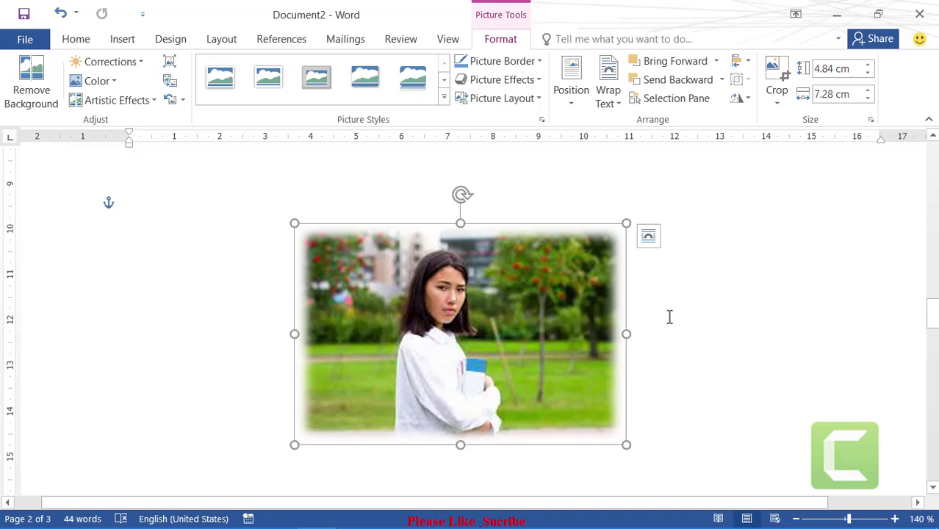
Step: Enlarge the photo by dragging its edge and corner handles
{"action": "left_click_drag", "start_coordinate": [630, 336], "coordinate": [640, 359]}
{"action": "left_click", "coordinate": [645, 359]}
{"action": "left_click", "coordinate": [622, 359]}
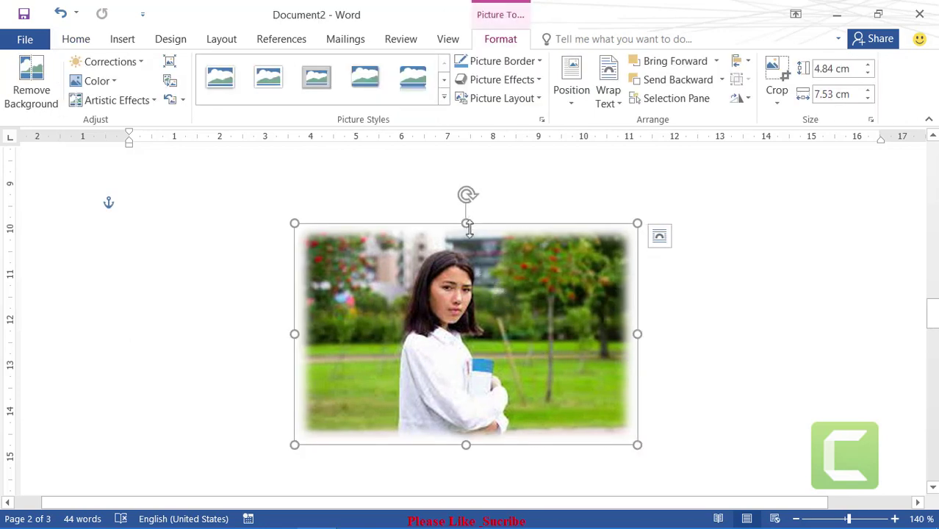
{"action": "mouse_move", "coordinate": [467, 224]}
{"action": "left_mouse_down"}
{"action": "mouse_move", "coordinate": [476, 319]}
{"action": "mouse_move", "coordinate": [453, 224]}
{"action": "mouse_move", "coordinate": [465, 214]}
{"action": "left_mouse_up"}
{"action": "left_click", "coordinate": [449, 209]}
{"action": "left_click", "coordinate": [463, 252]}
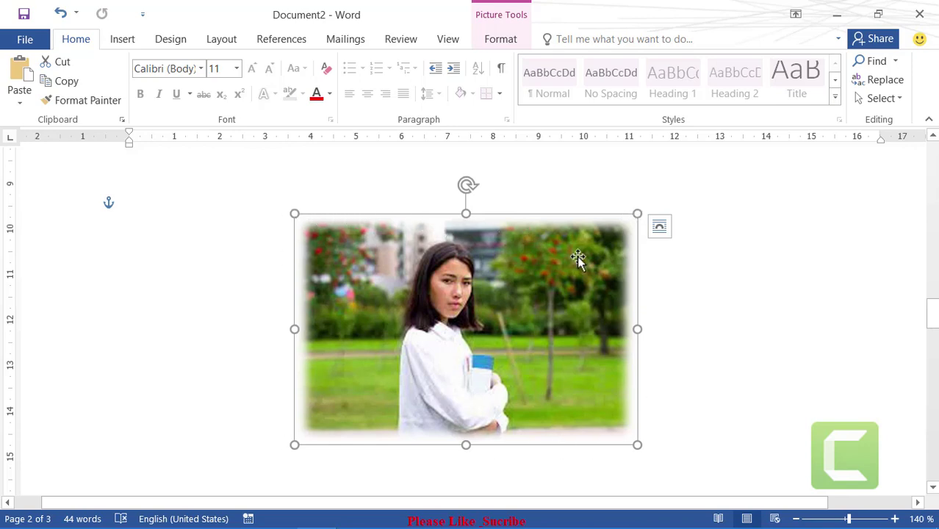
{"action": "left_click_drag", "start_coordinate": [636, 213], "coordinate": [747, 267]}
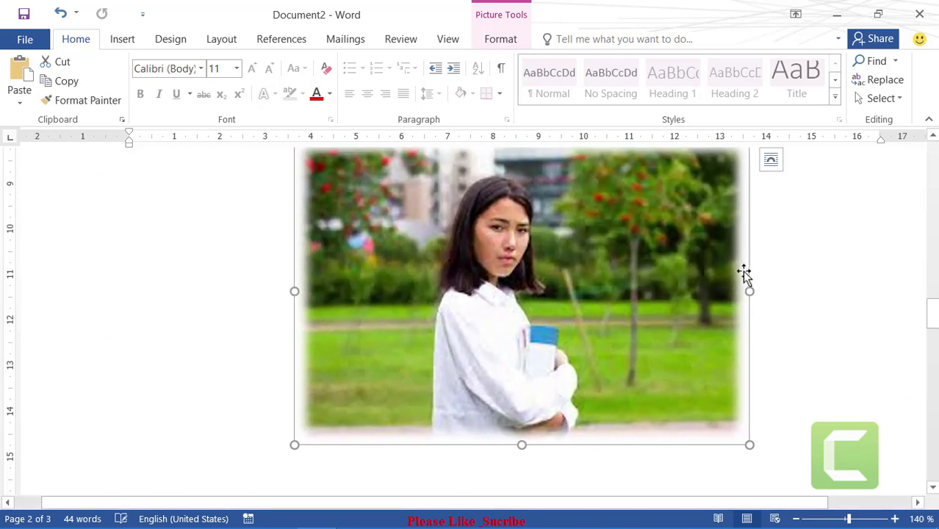
{"action": "scroll", "coordinate": [737, 355], "scroll_direction": "up", "scroll_amount": 1}
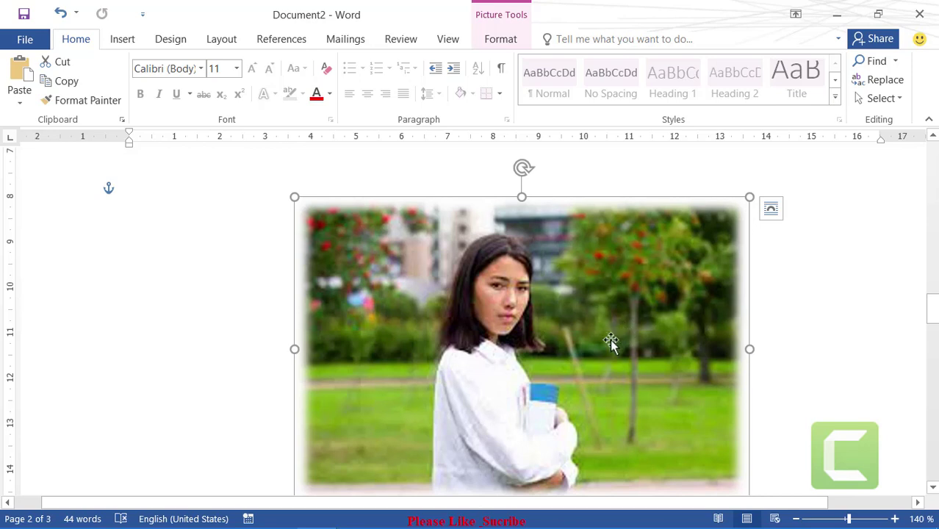
Step: Start Remove Background on the photo and stretch the keep area down over the girl's body
{"action": "left_click", "coordinate": [499, 39]}
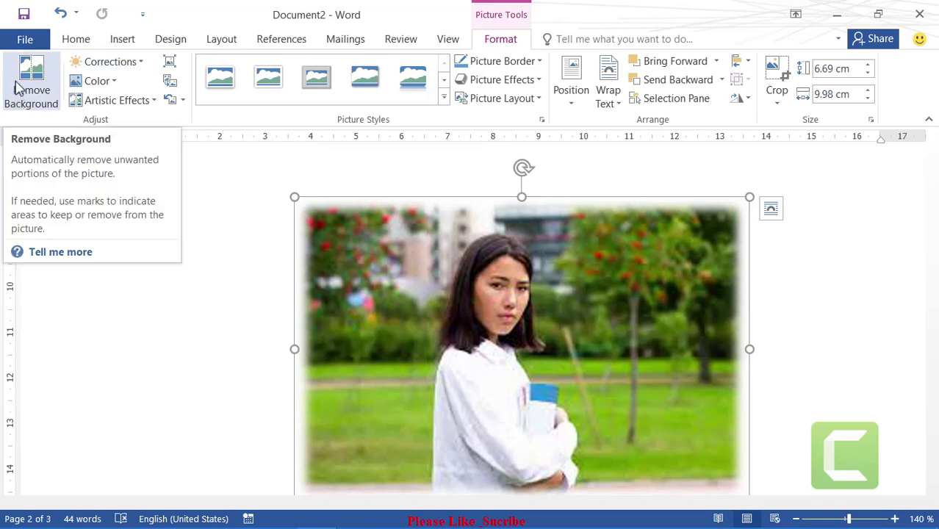
{"action": "left_click", "coordinate": [20, 90]}
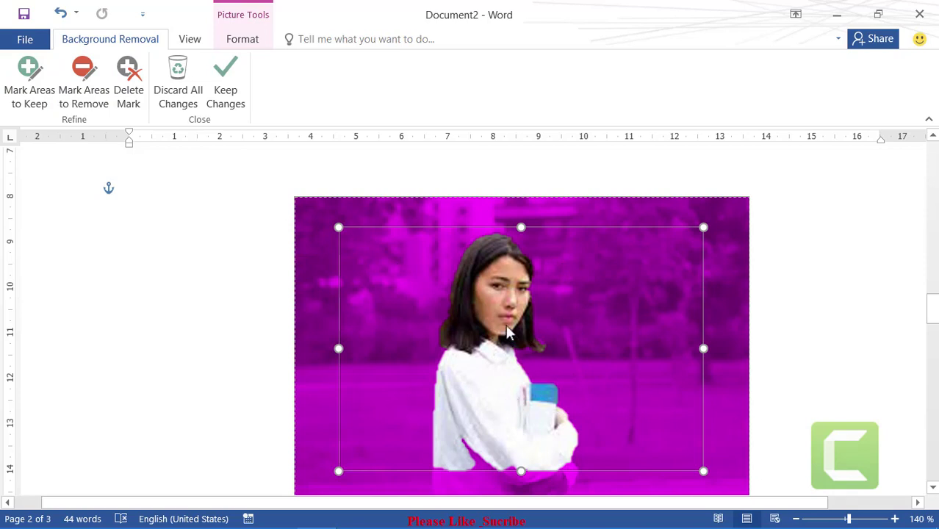
{"action": "scroll", "coordinate": [504, 342], "scroll_direction": "down", "scroll_amount": 1}
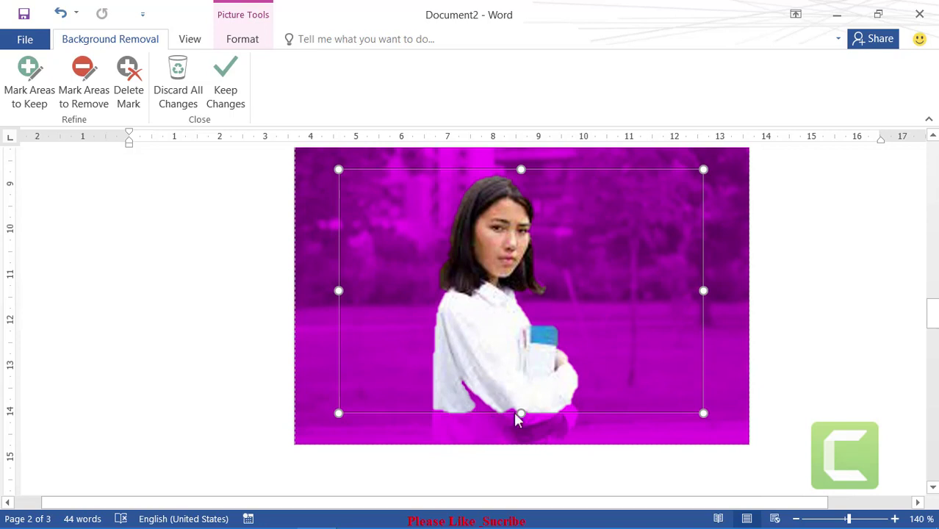
{"action": "left_click_drag", "start_coordinate": [521, 413], "coordinate": [526, 448]}
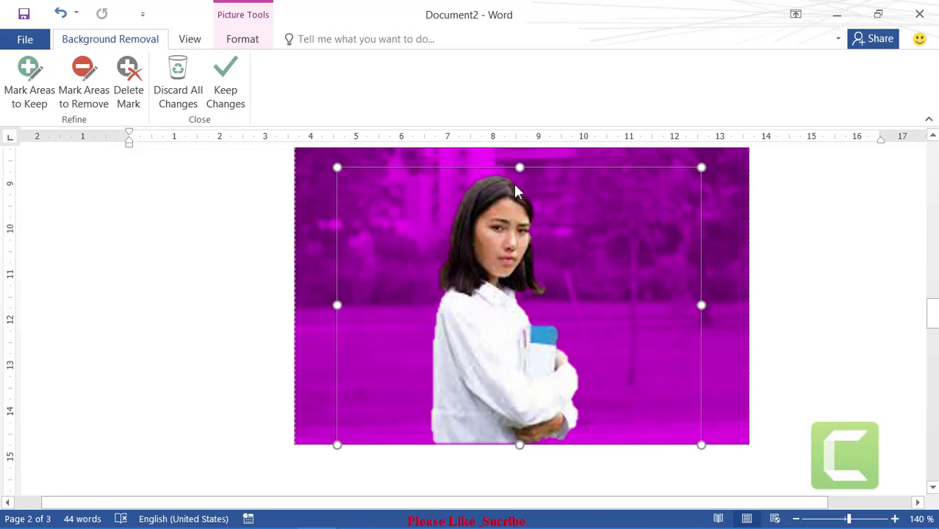
{"action": "scroll", "coordinate": [531, 264], "scroll_direction": "up", "scroll_amount": 1}
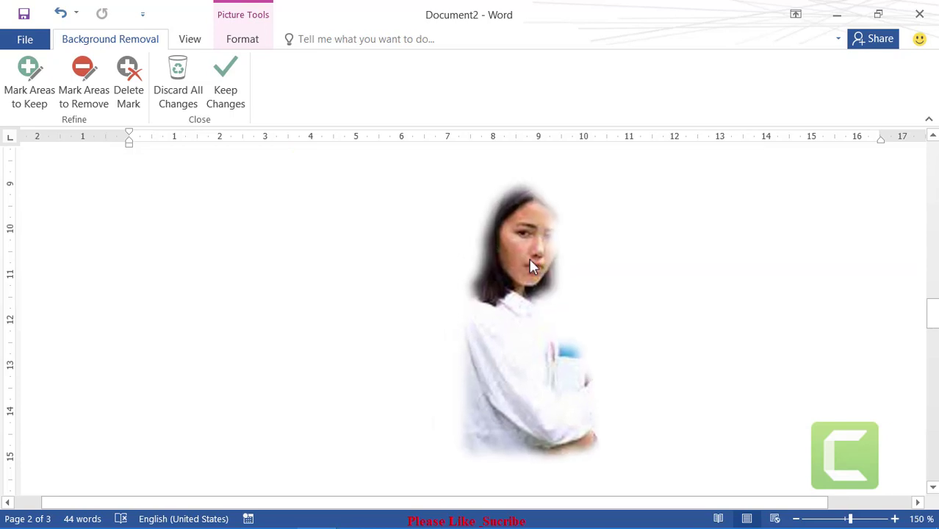
{"action": "scroll", "coordinate": [531, 260], "scroll_direction": "up", "scroll_amount": 2}
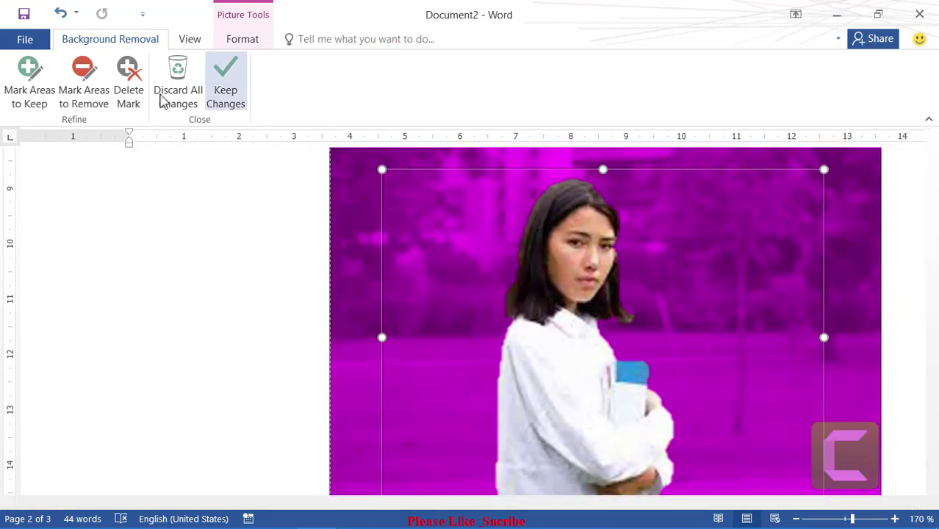
Step: Mark the top of the hair to keep and the patches above it to remove
{"action": "left_click", "coordinate": [11, 75]}
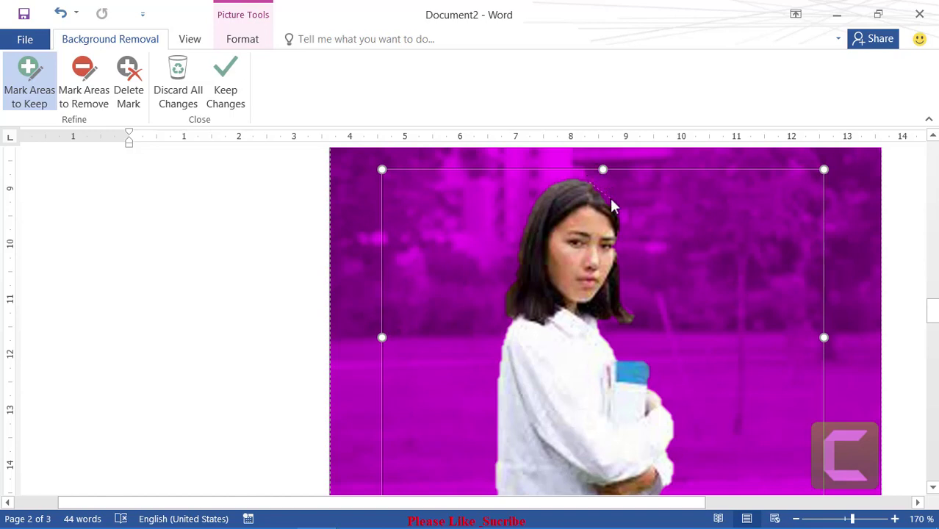
{"action": "left_click_drag", "start_coordinate": [611, 199], "coordinate": [611, 198]}
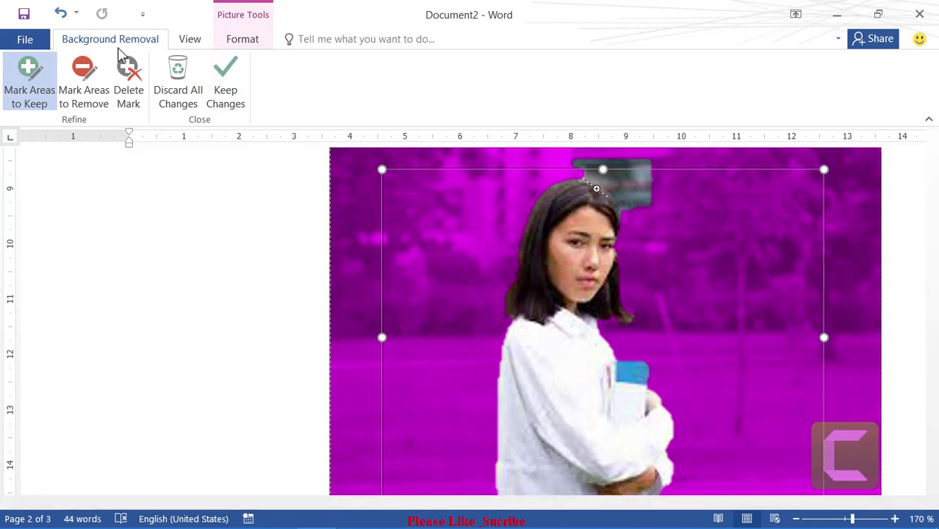
{"action": "left_click", "coordinate": [92, 87]}
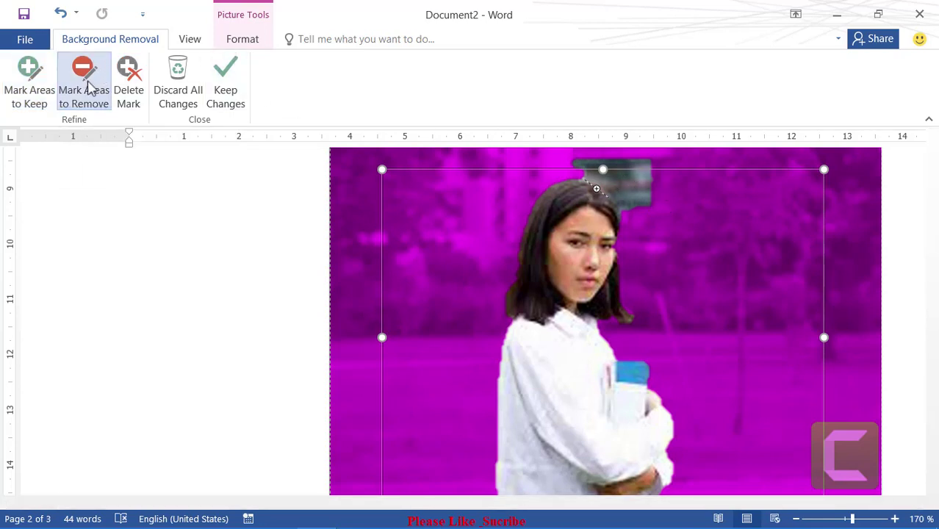
{"action": "left_click", "coordinate": [663, 151]}
{"action": "left_click_drag", "start_coordinate": [633, 187], "coordinate": [633, 187]}
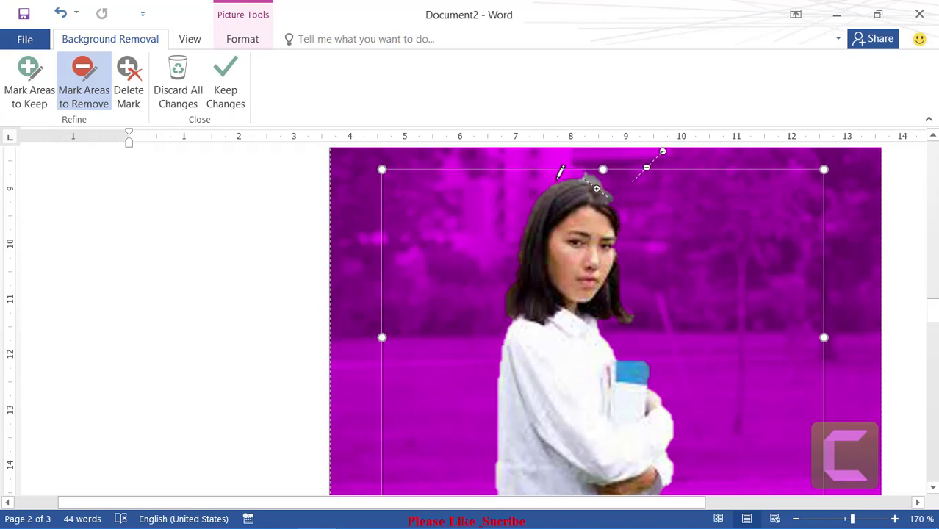
{"action": "left_click_drag", "start_coordinate": [581, 173], "coordinate": [597, 188]}
Step: Mark the right edges of the hair and face to keep, then keep the changes
{"action": "left_click", "coordinate": [35, 87]}
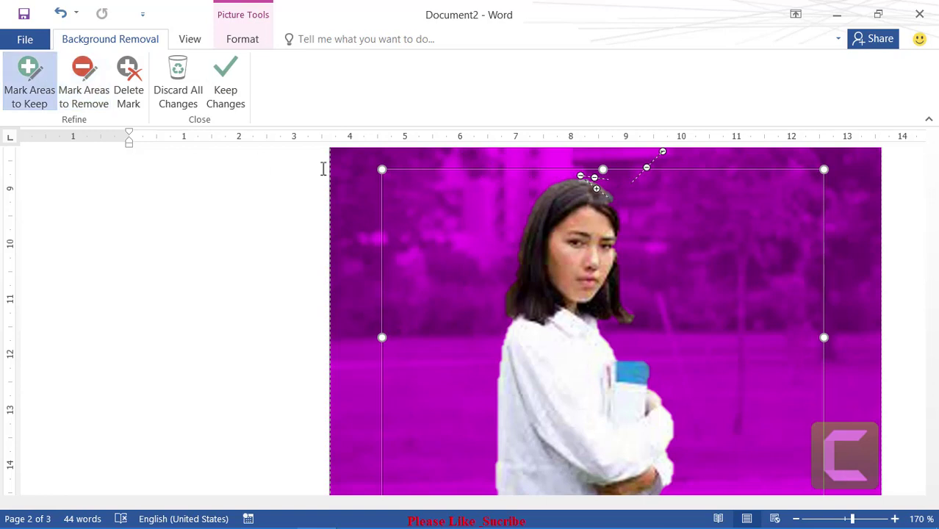
{"action": "left_click", "coordinate": [613, 200]}
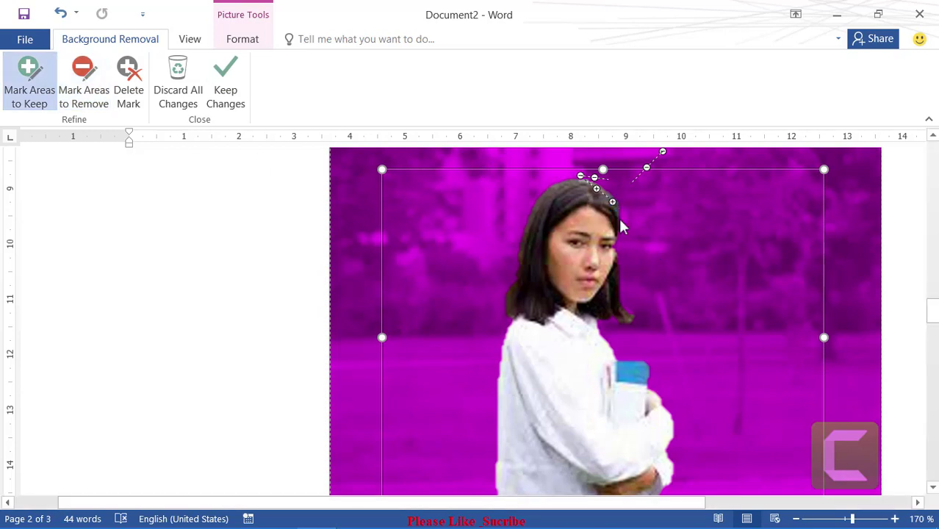
{"action": "left_click", "coordinate": [612, 238]}
{"action": "left_click", "coordinate": [609, 247]}
{"action": "left_click", "coordinate": [614, 250]}
{"action": "left_click", "coordinate": [234, 99]}
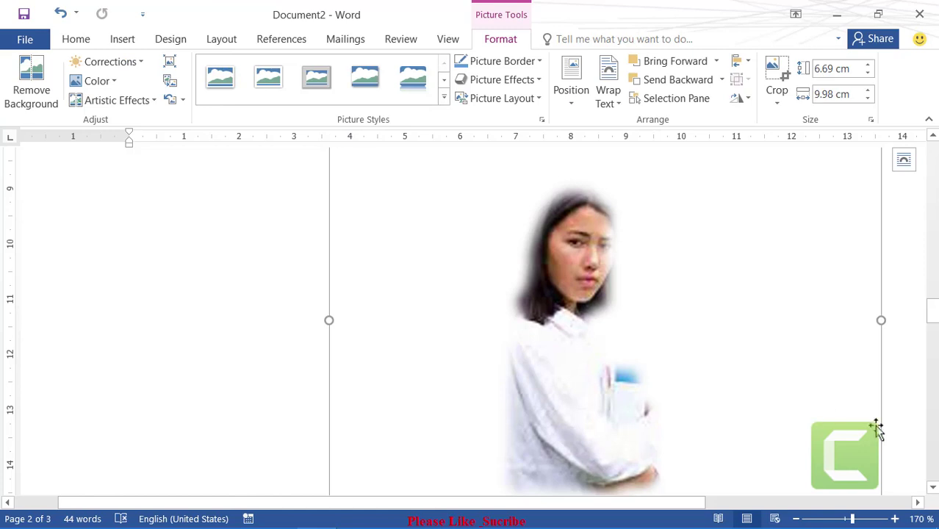
Step: Crop the photo's right and left sides in around the girl
{"action": "scroll", "coordinate": [808, 306], "scroll_direction": "up", "scroll_amount": 1}
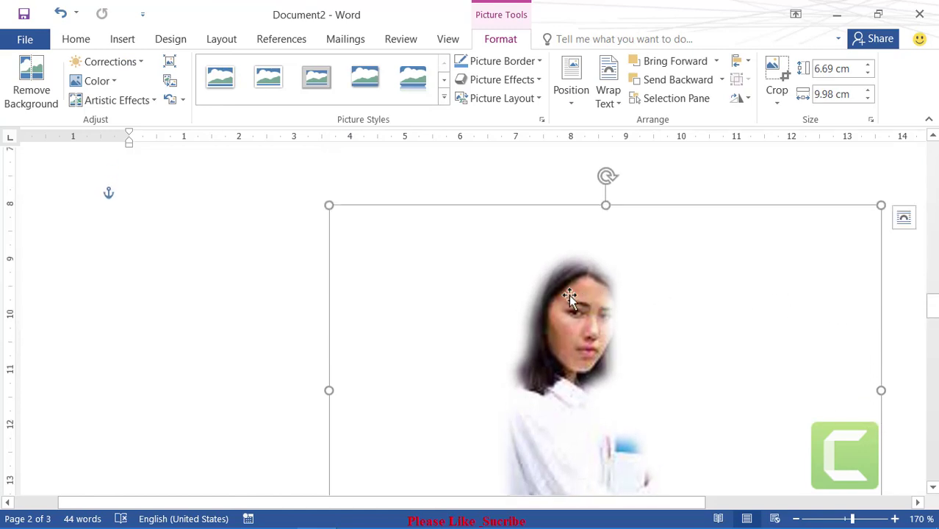
{"action": "scroll", "coordinate": [524, 329], "scroll_direction": "down", "scroll_amount": 3, "text": "ctrl"}
{"action": "scroll", "coordinate": [512, 330], "scroll_direction": "down", "scroll_amount": 4, "text": "ctrl"}
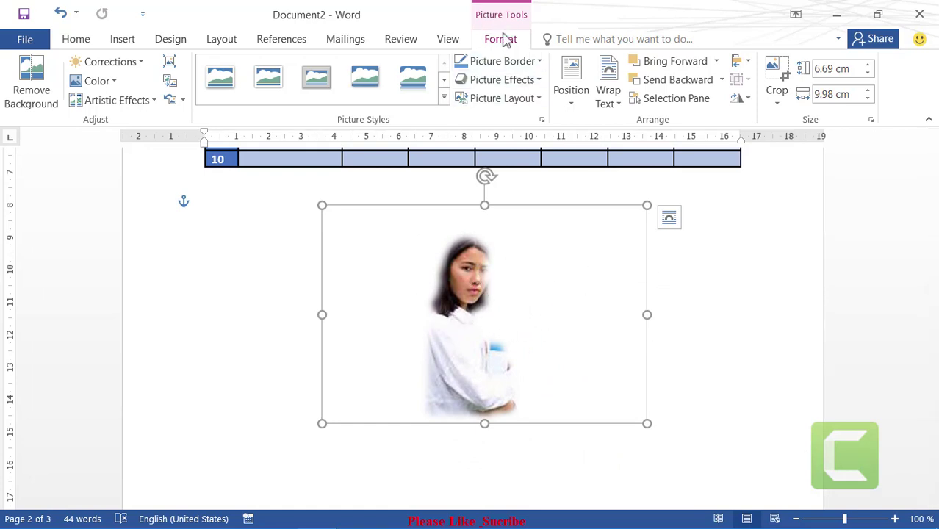
{"action": "left_click", "coordinate": [774, 67]}
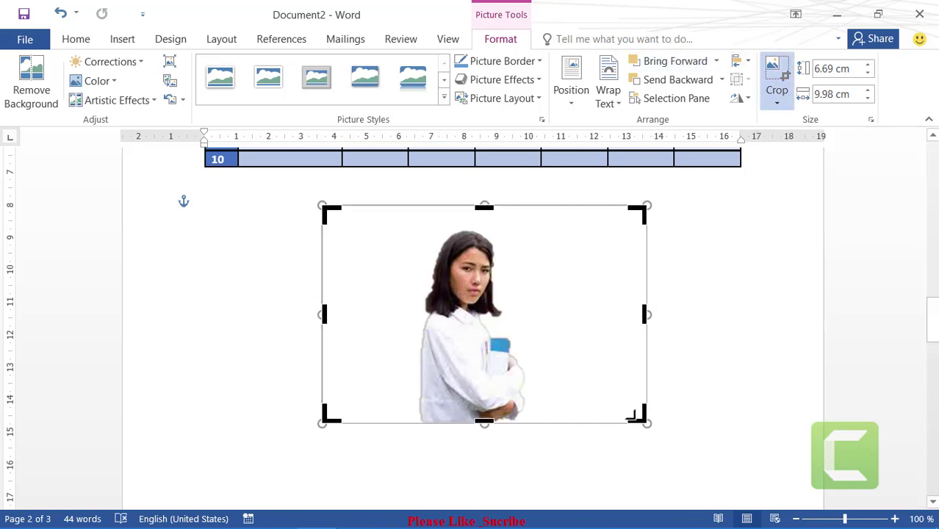
{"action": "left_click_drag", "start_coordinate": [644, 412], "coordinate": [536, 411]}
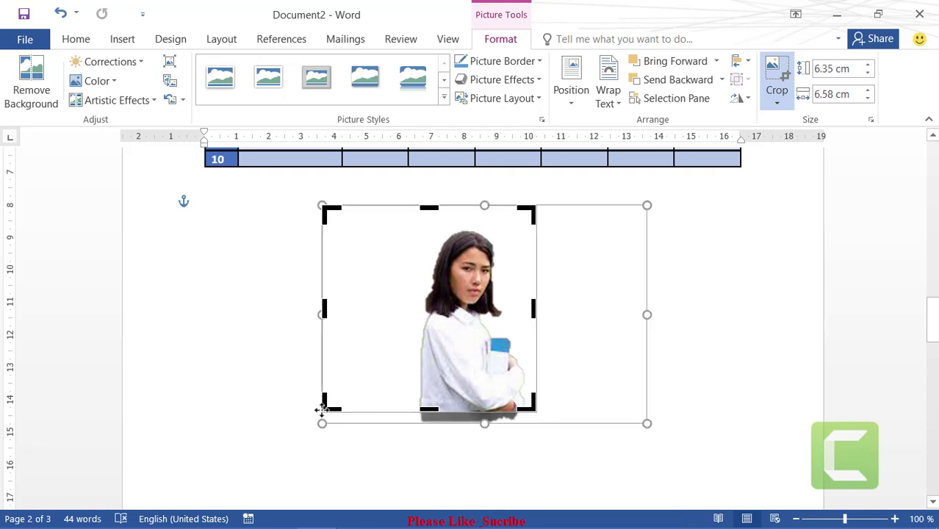
{"action": "left_click_drag", "start_coordinate": [328, 404], "coordinate": [411, 405]}
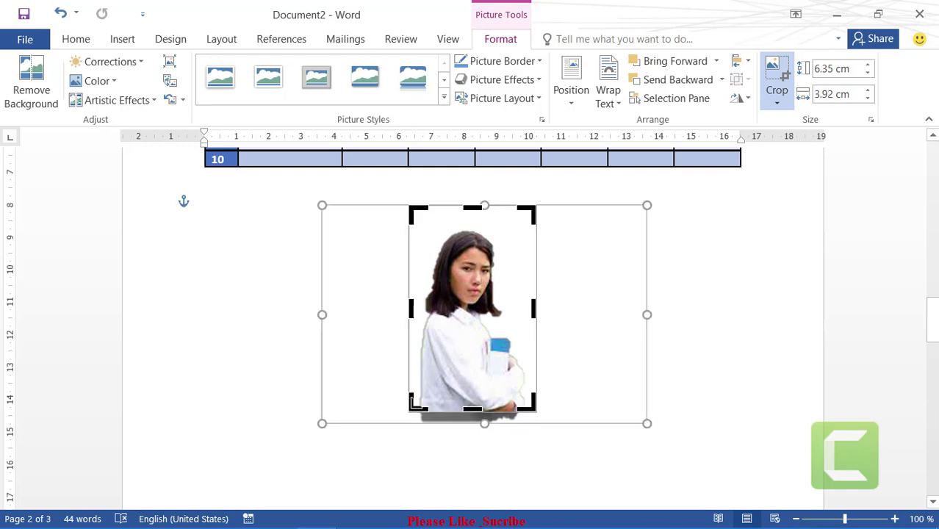
Step: Finish the crop and shift the photo slightly right below the table
{"action": "left_click", "coordinate": [742, 287]}
{"action": "left_click", "coordinate": [474, 322]}
{"action": "left_click_drag", "start_coordinate": [474, 321], "coordinate": [451, 341]}
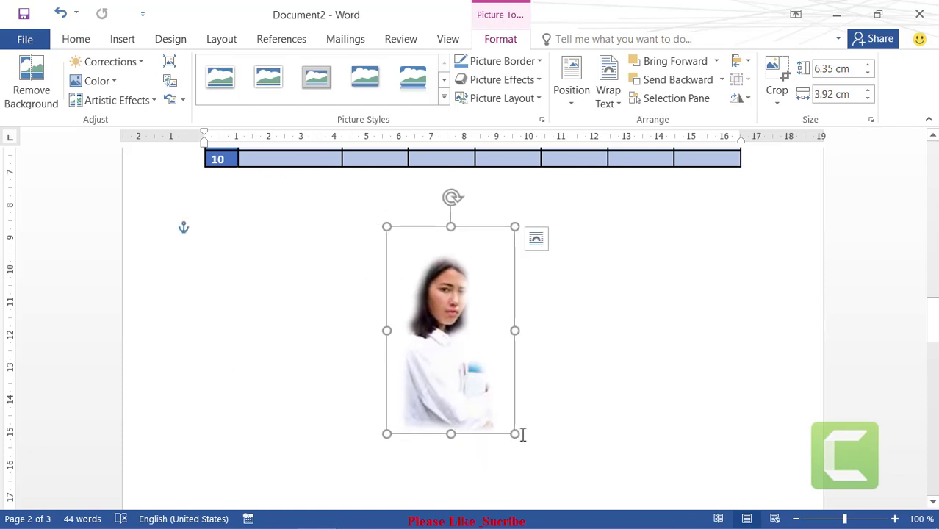
{"action": "key", "text": "ctrl+z"}
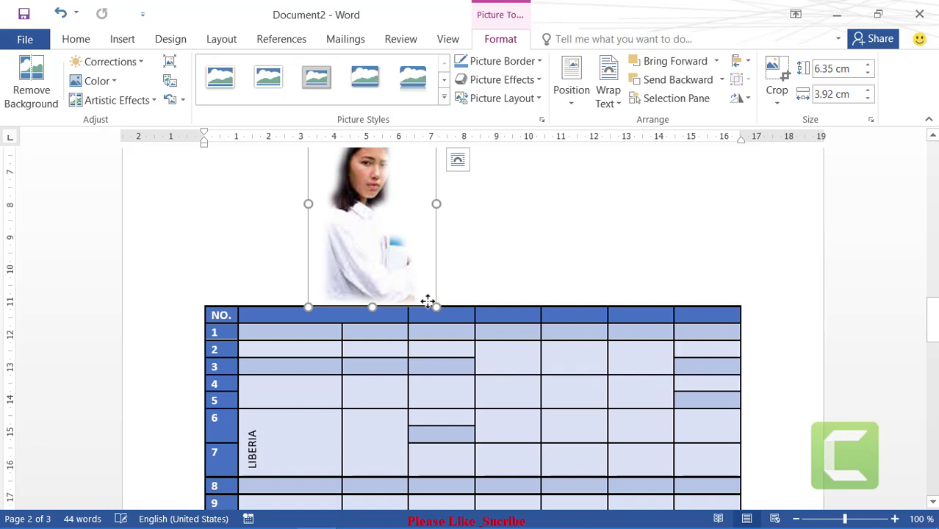
{"action": "scroll", "coordinate": [323, 348], "scroll_direction": "up", "scroll_amount": 3}
{"action": "key", "text": "ctrl+z"}
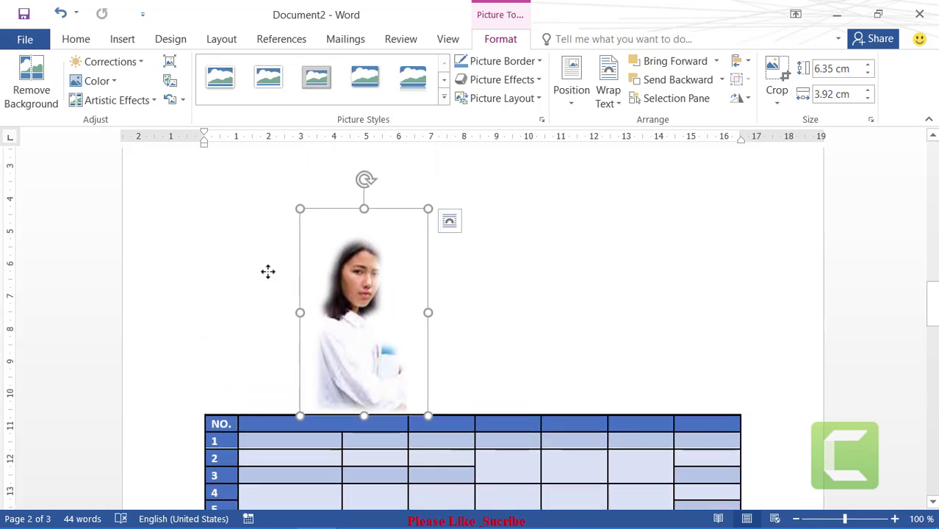
{"action": "left_click_drag", "start_coordinate": [374, 391], "coordinate": [295, 302]}
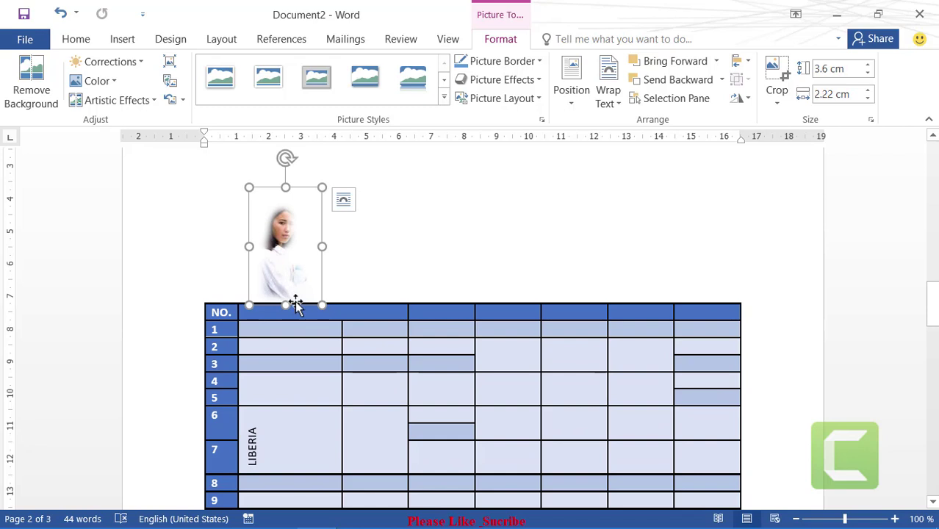
{"action": "left_click", "coordinate": [393, 254]}
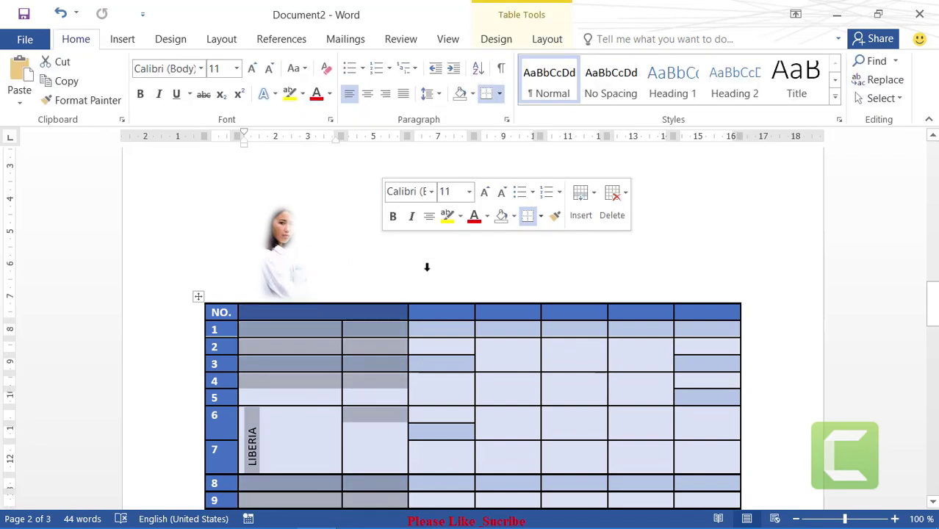
{"action": "left_click", "coordinate": [532, 265]}
{"action": "left_click", "coordinate": [770, 293]}
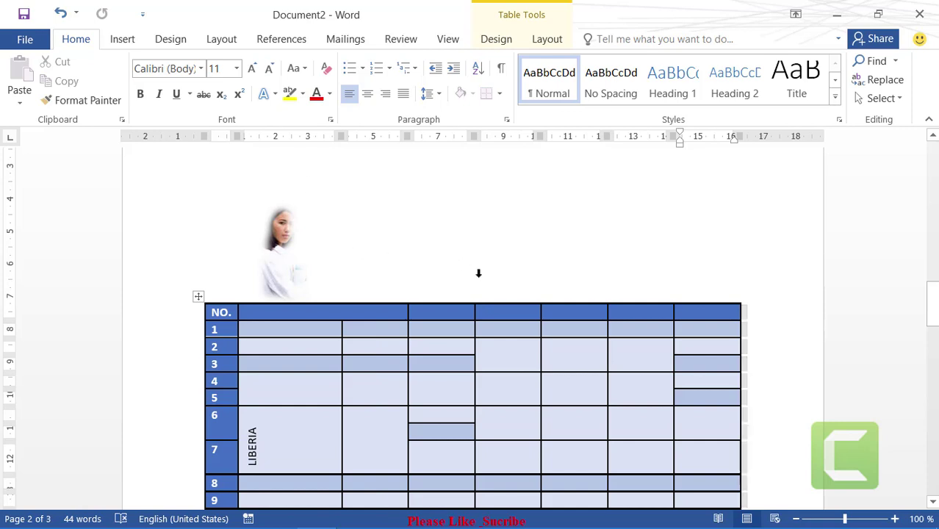
{"action": "key", "text": "ctrl+z"}
{"action": "key", "text": "ctrl+z"}
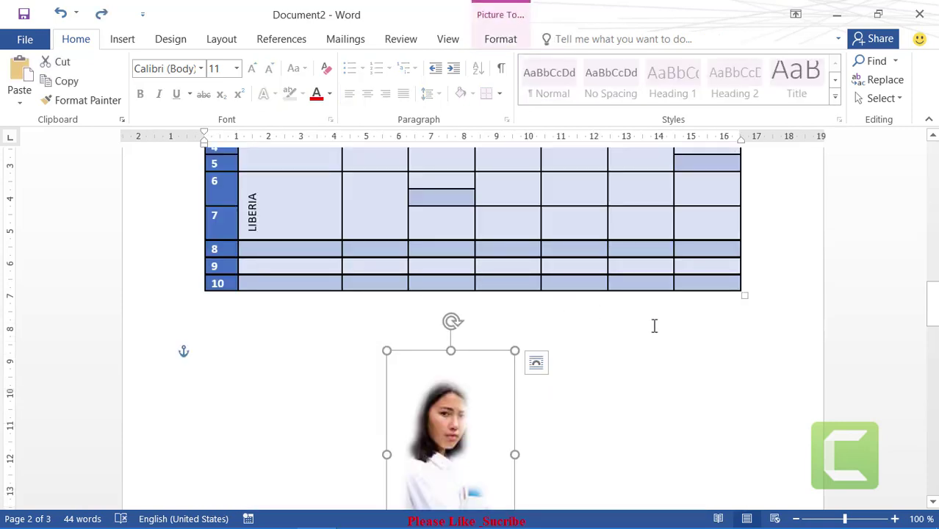
{"action": "left_click", "coordinate": [700, 389]}
{"action": "scroll", "coordinate": [570, 344], "scroll_direction": "down", "scroll_amount": 3}
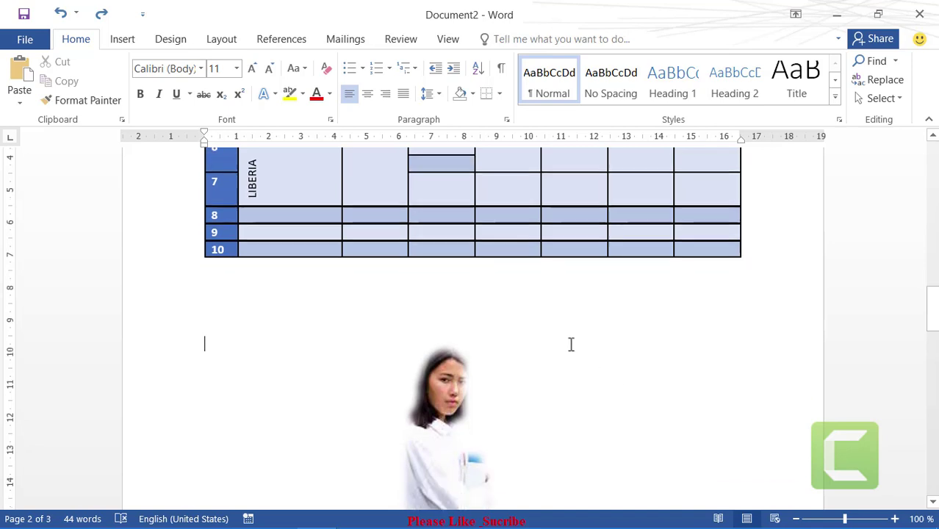
{"action": "left_click", "coordinate": [451, 350]}
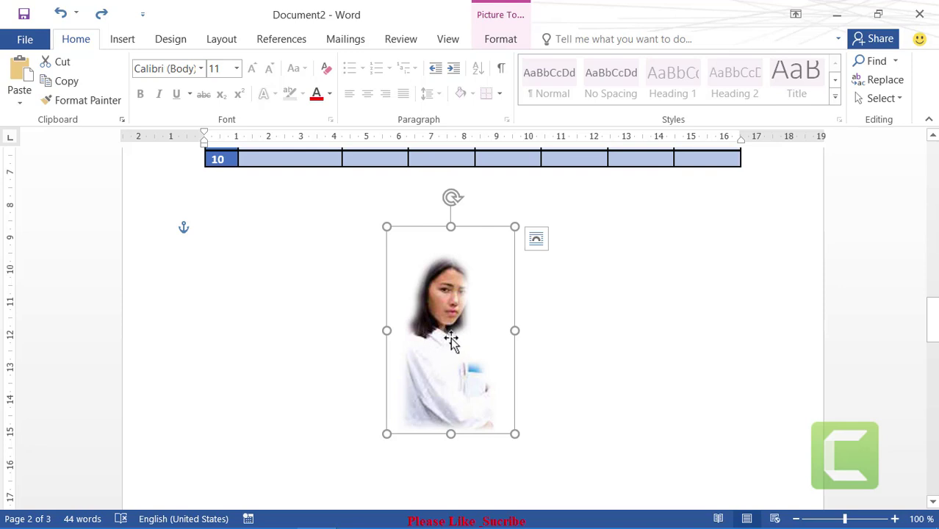
Step: Duplicate the soft-edged photo with Ctrl+D into a stack of copies
{"action": "left_click", "coordinate": [587, 329]}
{"action": "left_click", "coordinate": [427, 321]}
{"action": "key", "text": "ctrl+d"}
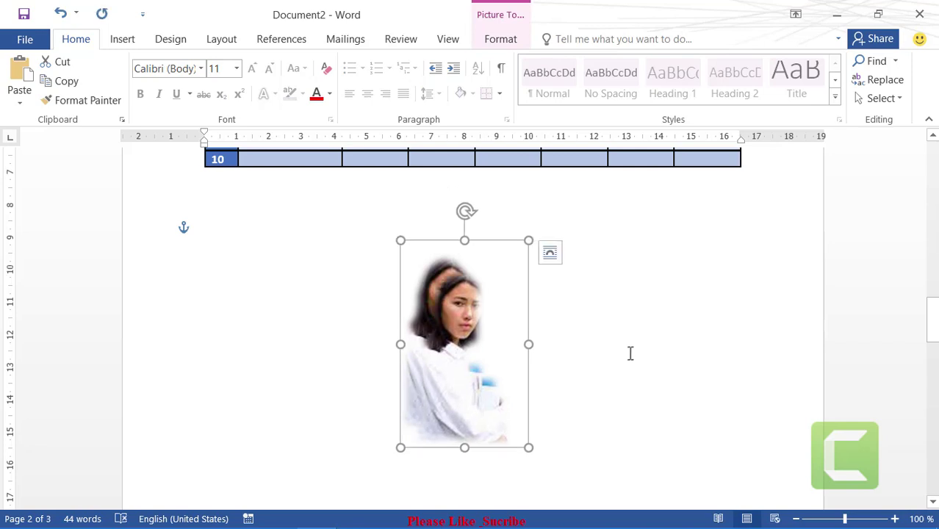
{"action": "key", "text": "ctrl+d"}
{"action": "key", "text": "ctrl+d"}
{"action": "key", "text": "ctrl+d"}
{"action": "key", "text": "ctrl+d"}
{"action": "key", "text": "ctrl+d"}
{"action": "key", "text": "ctrl+d"}
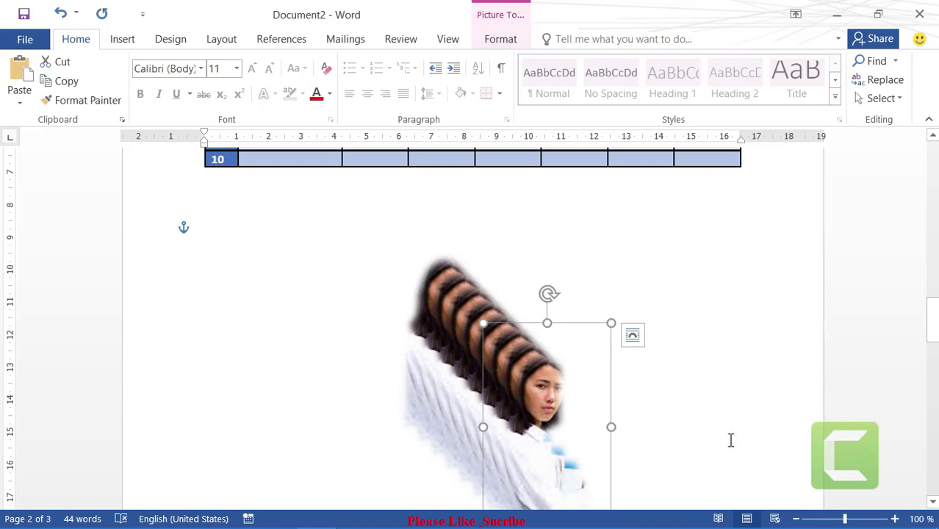
{"action": "left_click", "coordinate": [738, 380]}
Step: Drag copies out of the stack to the right and down-left
{"action": "scroll", "coordinate": [564, 344], "scroll_direction": "down", "scroll_amount": 3}
{"action": "left_click", "coordinate": [478, 329]}
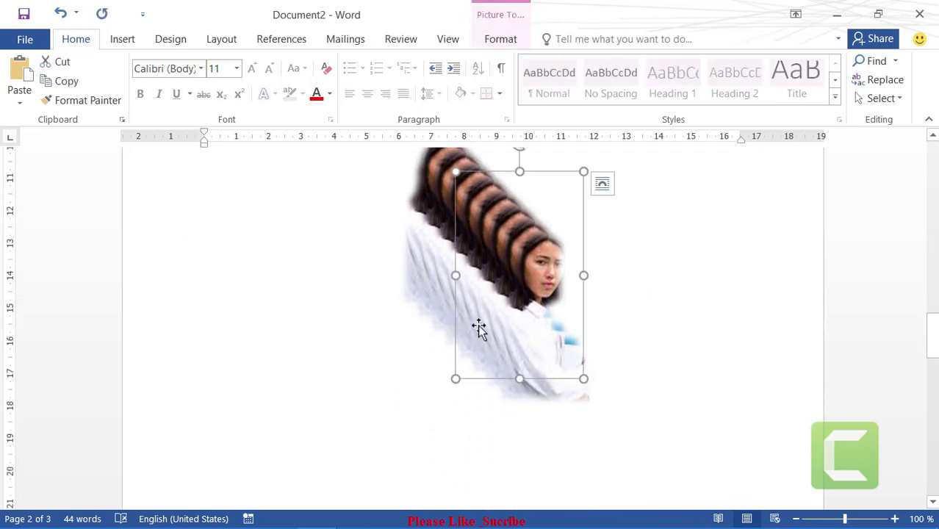
{"action": "left_click_drag", "start_coordinate": [513, 314], "coordinate": [637, 310]}
{"action": "left_click", "coordinate": [566, 304]}
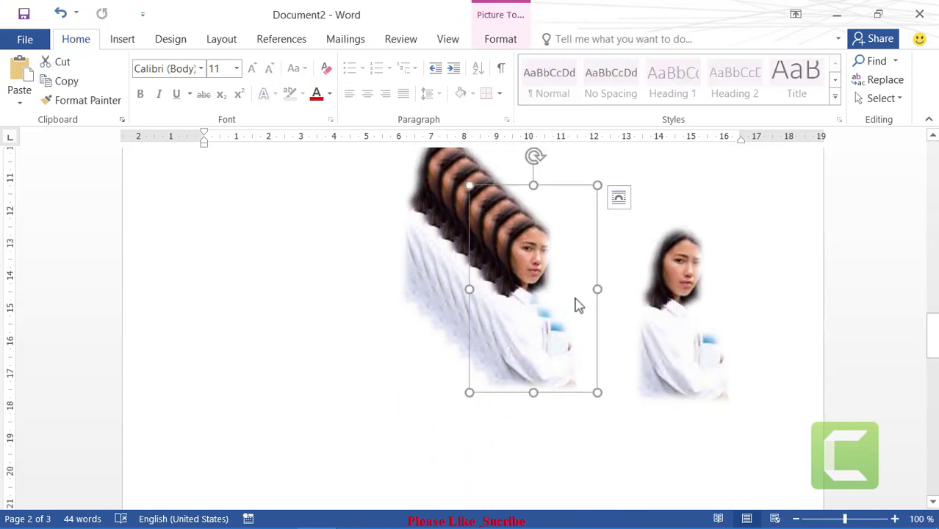
{"action": "left_click", "coordinate": [621, 298]}
{"action": "left_click", "coordinate": [541, 302]}
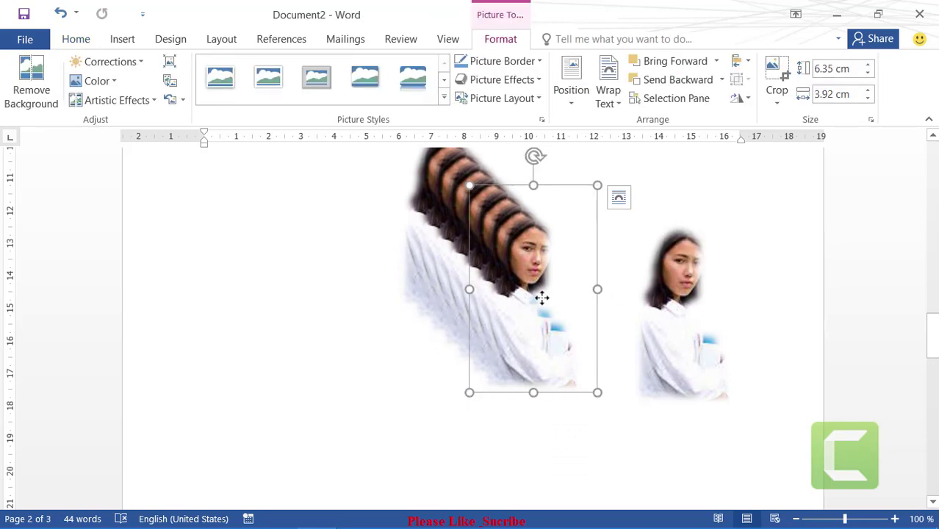
{"action": "left_click_drag", "start_coordinate": [542, 302], "coordinate": [604, 304]}
{"action": "left_click_drag", "start_coordinate": [495, 285], "coordinate": [353, 350]}
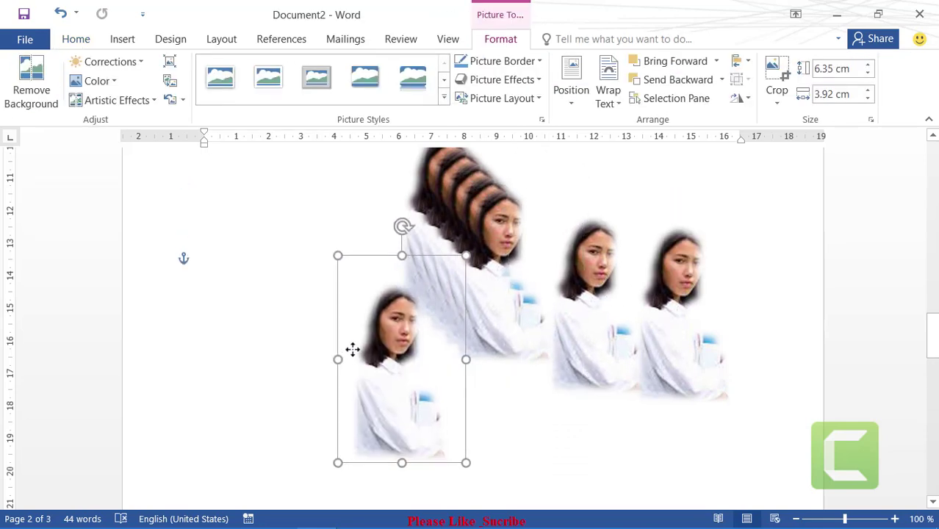
Step: Move further stacked copies below the stack and to the page's left side
{"action": "left_click", "coordinate": [462, 199]}
{"action": "left_click", "coordinate": [316, 233]}
{"action": "left_click", "coordinate": [484, 215]}
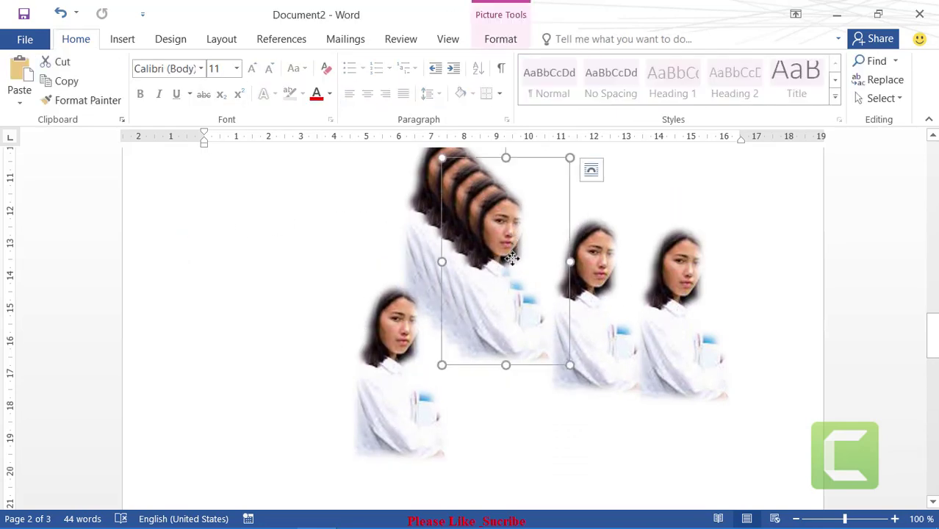
{"action": "left_click_drag", "start_coordinate": [513, 247], "coordinate": [541, 357]}
{"action": "left_click", "coordinate": [540, 349]}
{"action": "left_click", "coordinate": [490, 229]}
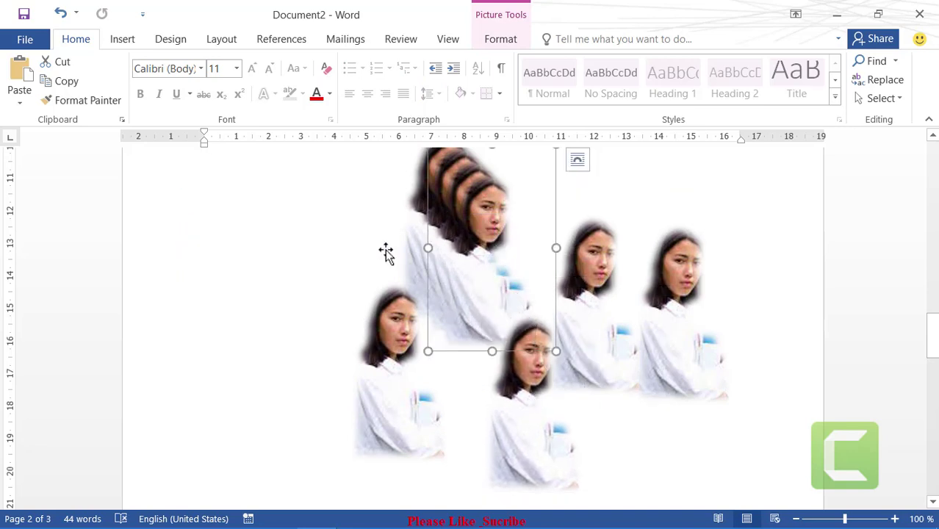
{"action": "left_click_drag", "start_coordinate": [485, 230], "coordinate": [260, 280]}
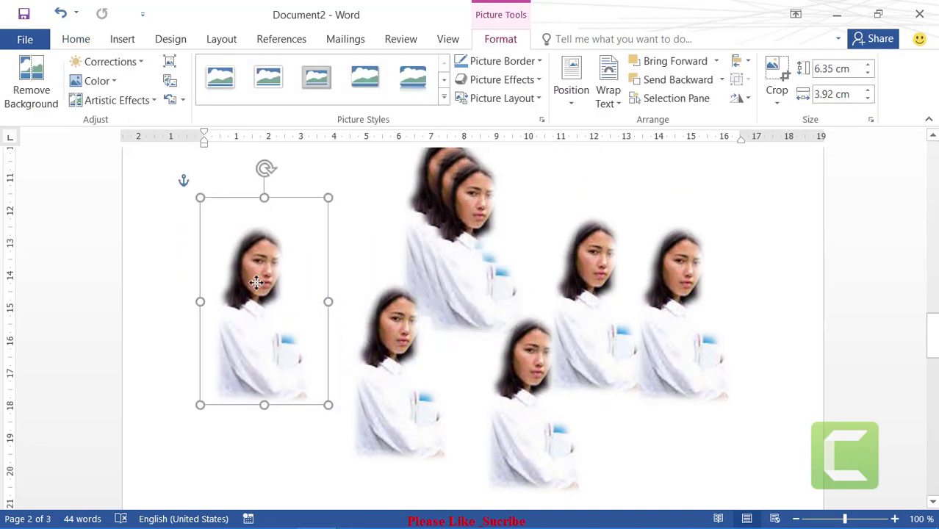
Step: Shift another copy left to overlap the left photo and fine-tune the top copies
{"action": "left_click", "coordinate": [456, 209]}
{"action": "left_click", "coordinate": [329, 248]}
{"action": "left_click", "coordinate": [480, 223]}
{"action": "left_click_drag", "start_coordinate": [479, 223], "coordinate": [353, 244]}
{"action": "left_click", "coordinate": [469, 210]}
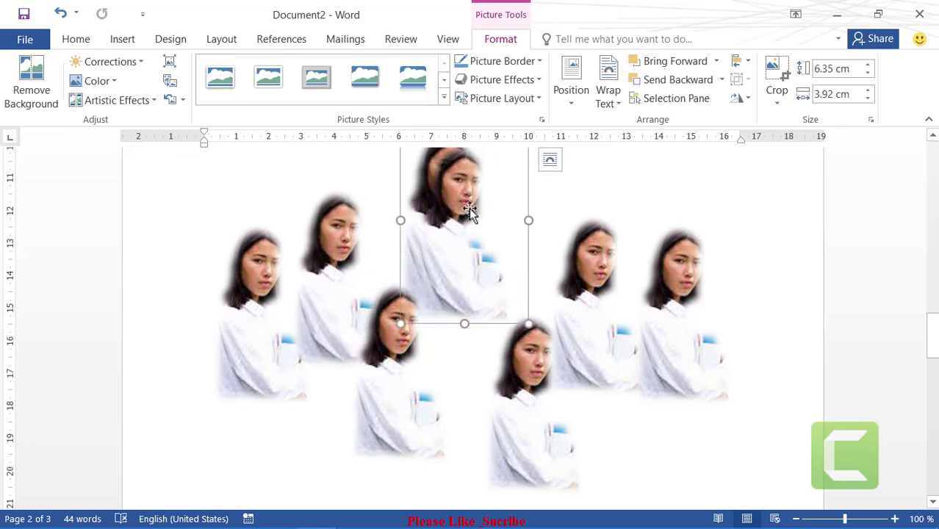
{"action": "mouse_move", "coordinate": [480, 239]}
{"action": "left_mouse_down"}
{"action": "mouse_move", "coordinate": [495, 321]}
{"action": "mouse_move", "coordinate": [556, 410]}
{"action": "mouse_move", "coordinate": [469, 226]}
{"action": "left_mouse_up"}
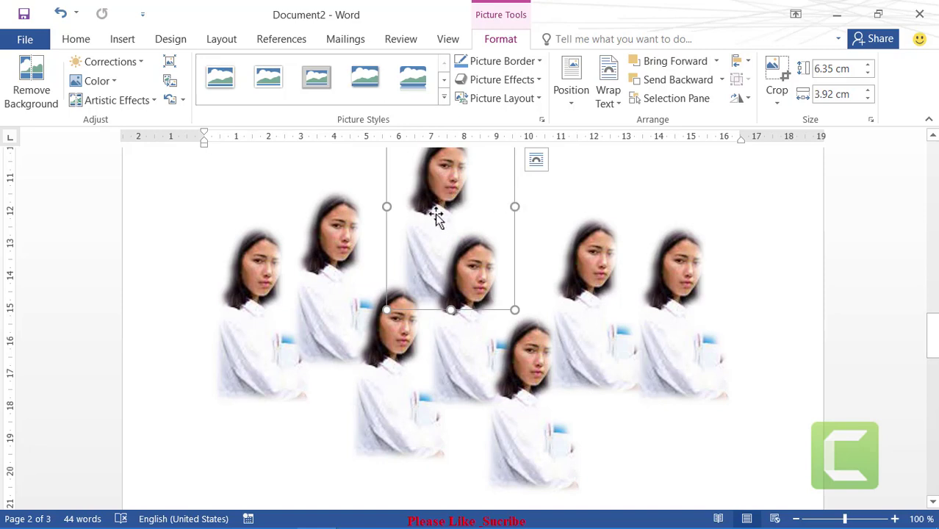
{"action": "left_click", "coordinate": [431, 212]}
{"action": "left_click_drag", "start_coordinate": [436, 176], "coordinate": [430, 199]}
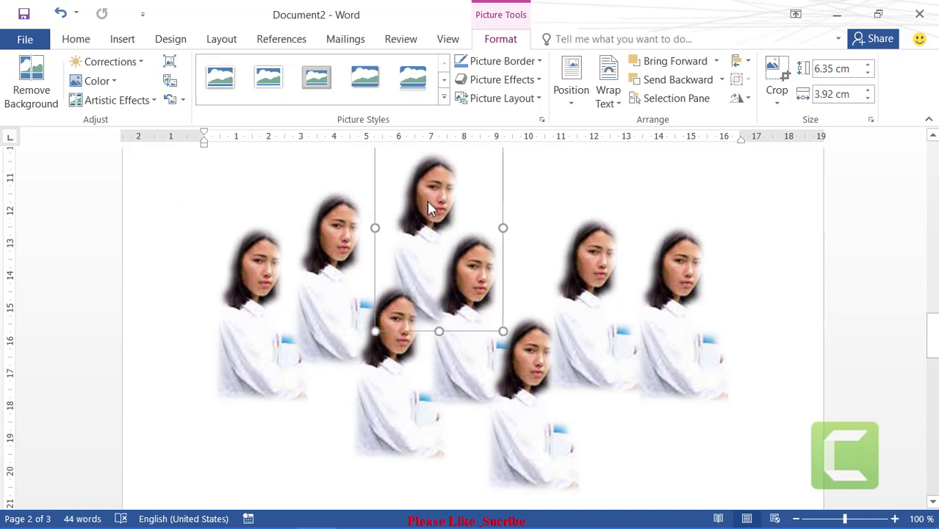
Step: Move the bottom copy up and to the right to finish the overlapping cluster
{"action": "left_click", "coordinate": [794, 393]}
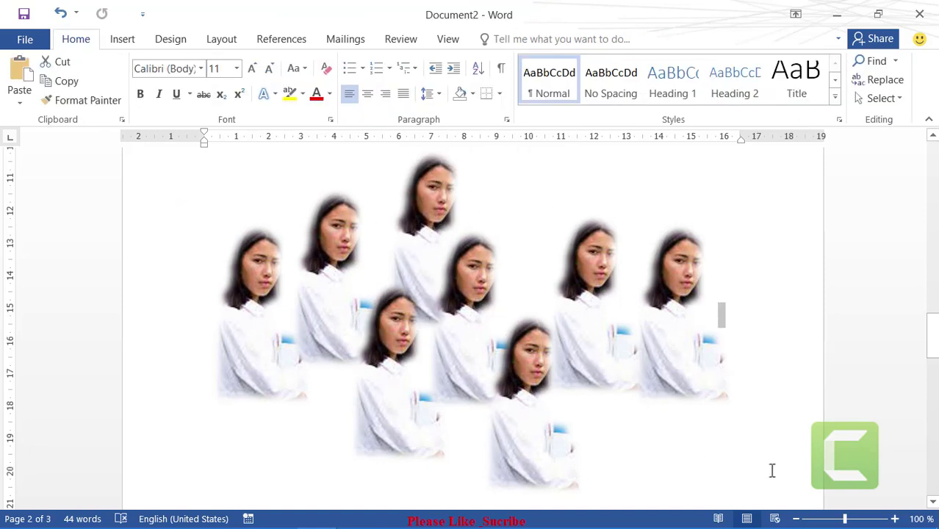
{"action": "left_click", "coordinate": [661, 459]}
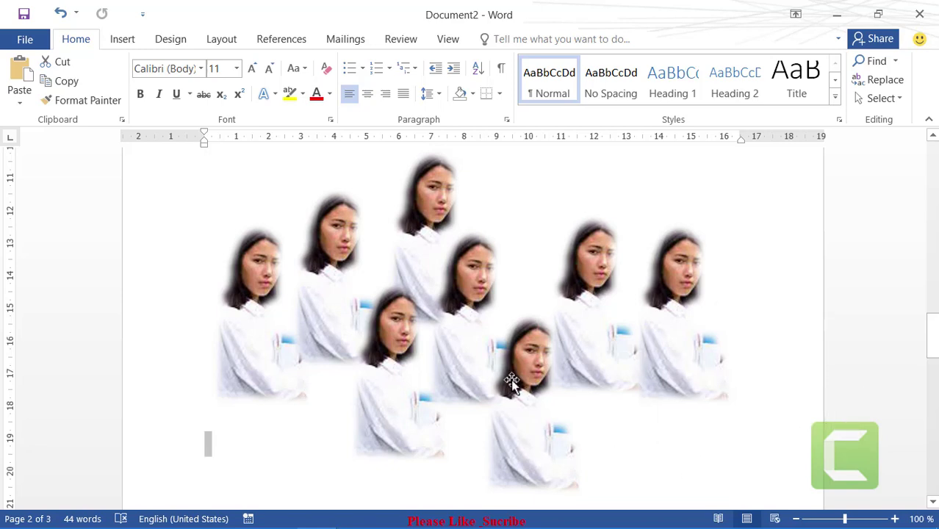
{"action": "left_click", "coordinate": [507, 419]}
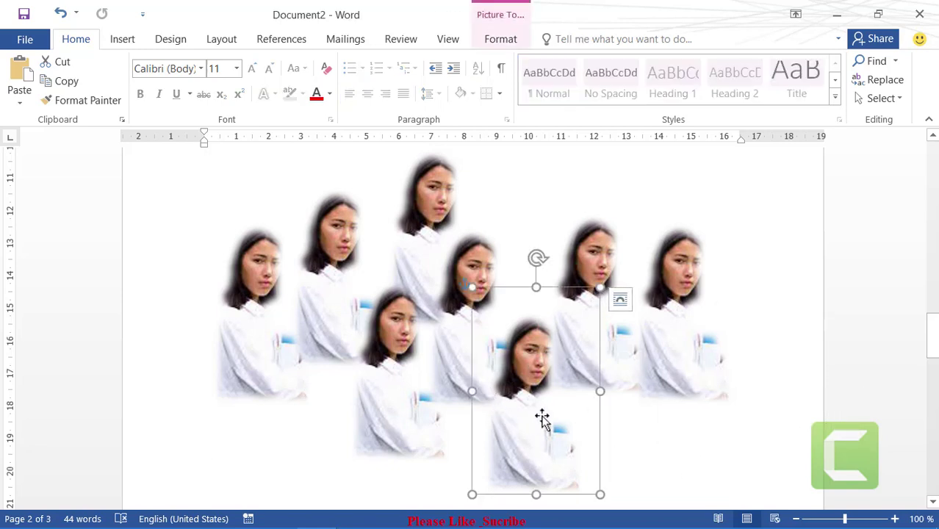
{"action": "left_click_drag", "start_coordinate": [556, 384], "coordinate": [600, 389]}
{"action": "left_click", "coordinate": [754, 467]}
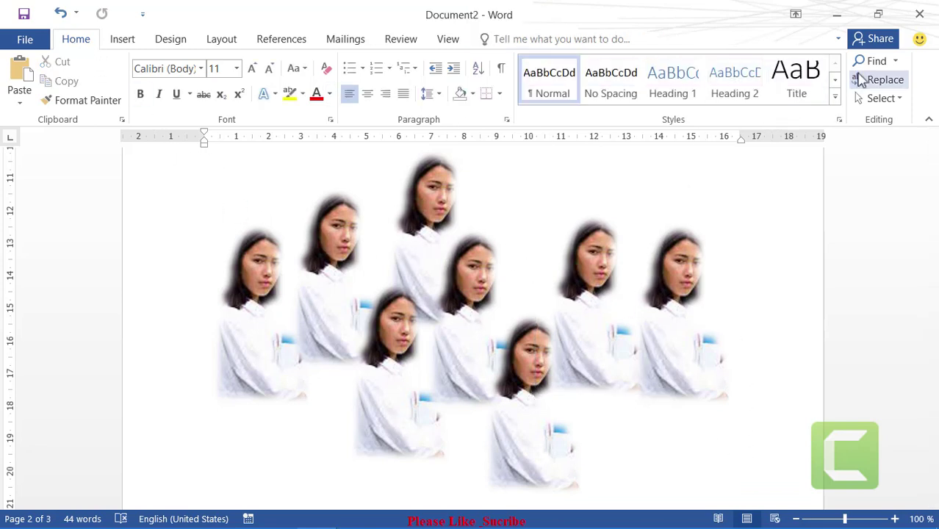
{"action": "left_click", "coordinate": [886, 101]}
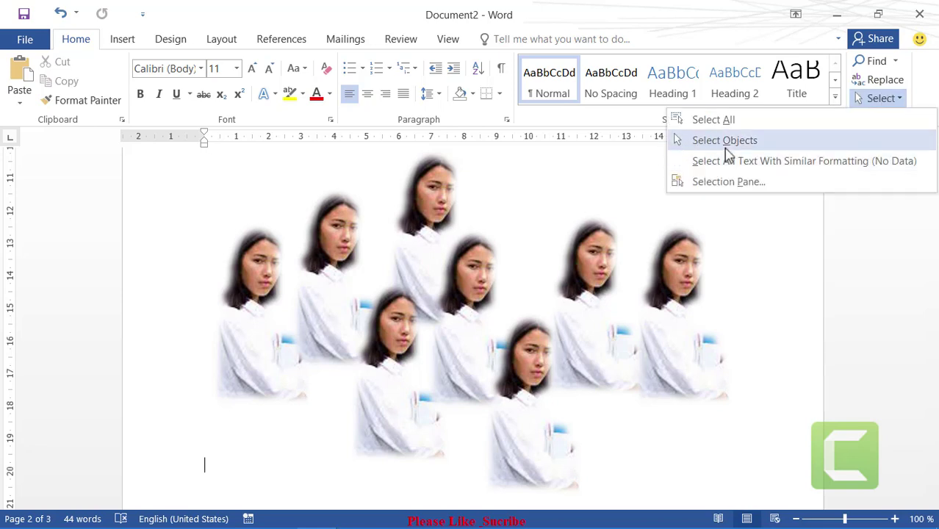
{"action": "left_click", "coordinate": [778, 278]}
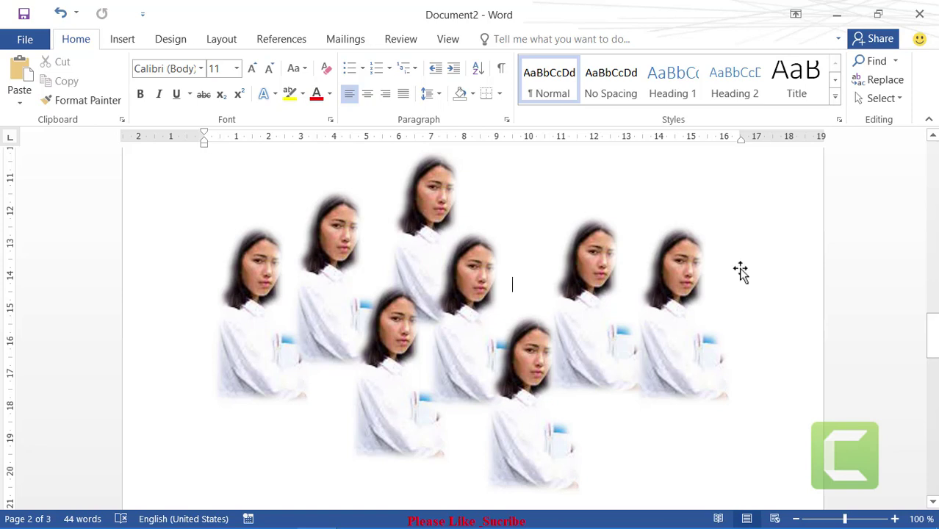
{"action": "left_click", "coordinate": [282, 295]}
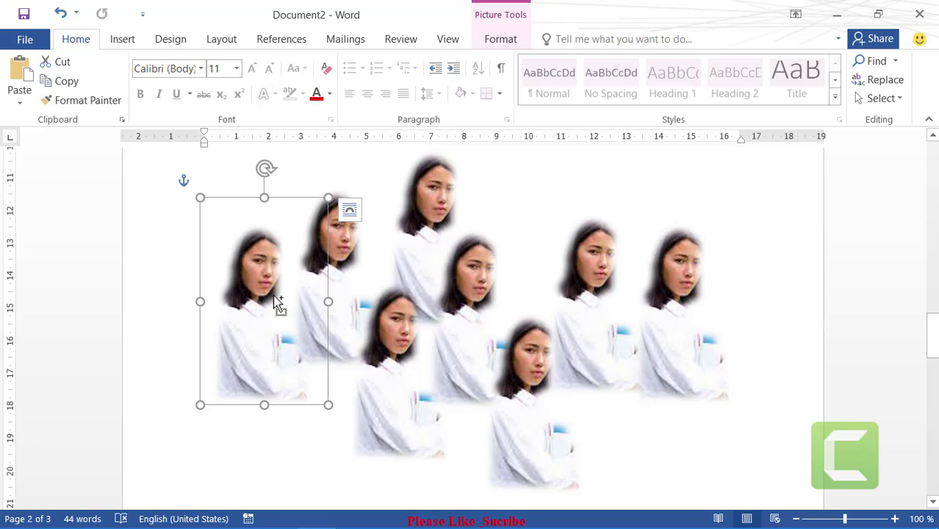
{"action": "left_click_drag", "start_coordinate": [352, 253], "coordinate": [443, 199]}
{"action": "left_click", "coordinate": [442, 200], "text": "ctrl"}
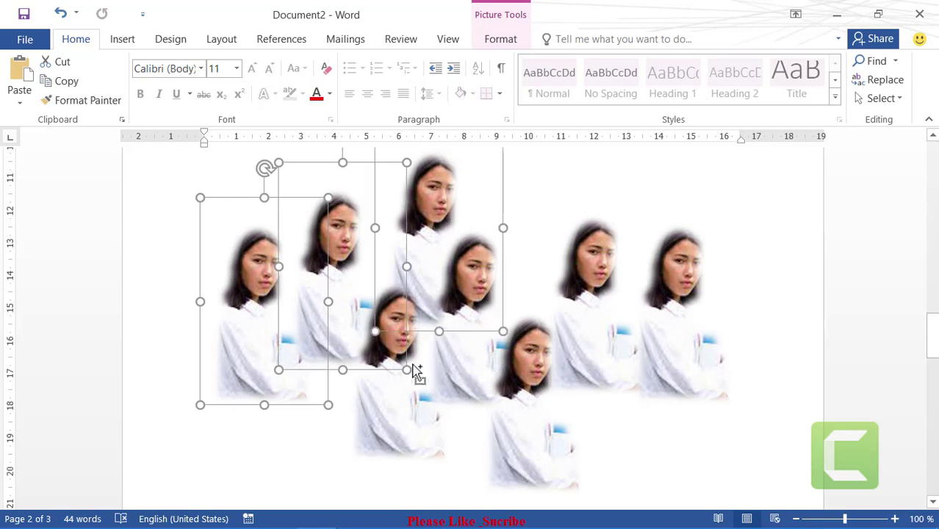
{"action": "left_click", "coordinate": [418, 392], "text": "ctrl"}
{"action": "left_click", "coordinate": [547, 393], "text": "ctrl"}
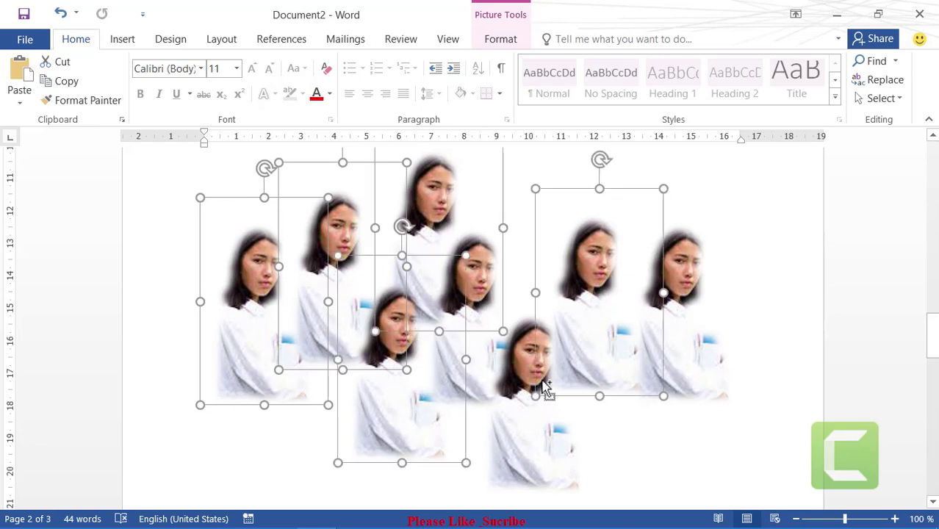
{"action": "left_click", "coordinate": [686, 287], "text": "ctrl"}
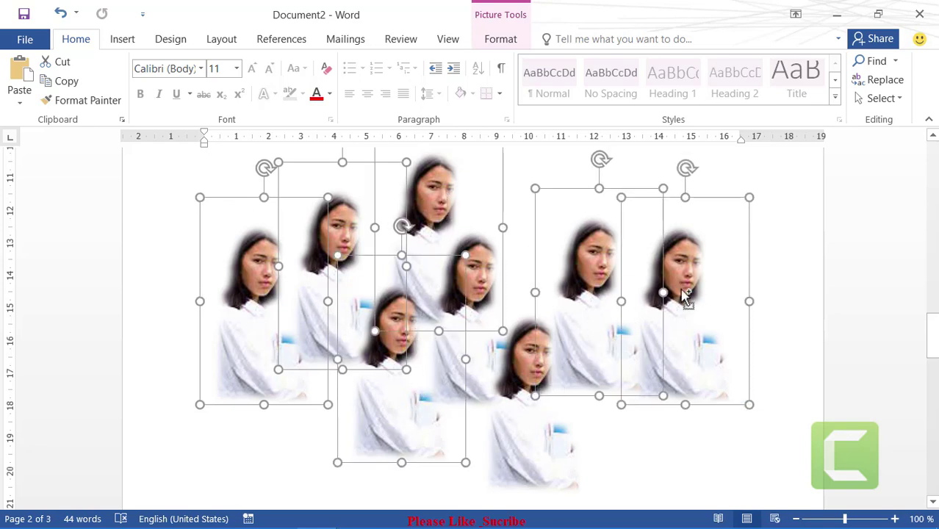
{"action": "left_click", "coordinate": [527, 460], "text": "ctrl"}
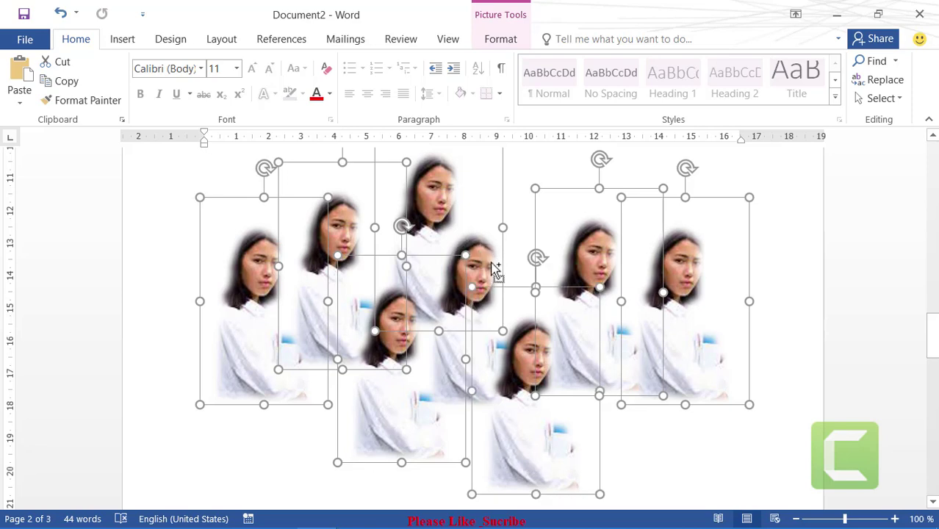
{"action": "left_click", "coordinate": [643, 443]}
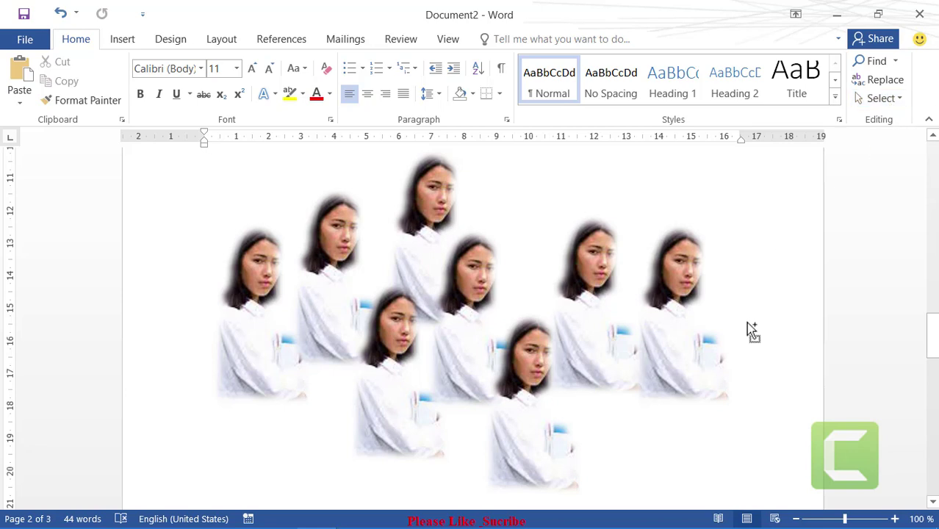
{"action": "scroll", "coordinate": [750, 330], "scroll_direction": "down", "scroll_amount": 1, "text": "ctrl"}
Step: Marquee-select all eight photo copies with Select Objects and group them
{"action": "left_click", "coordinate": [878, 98]}
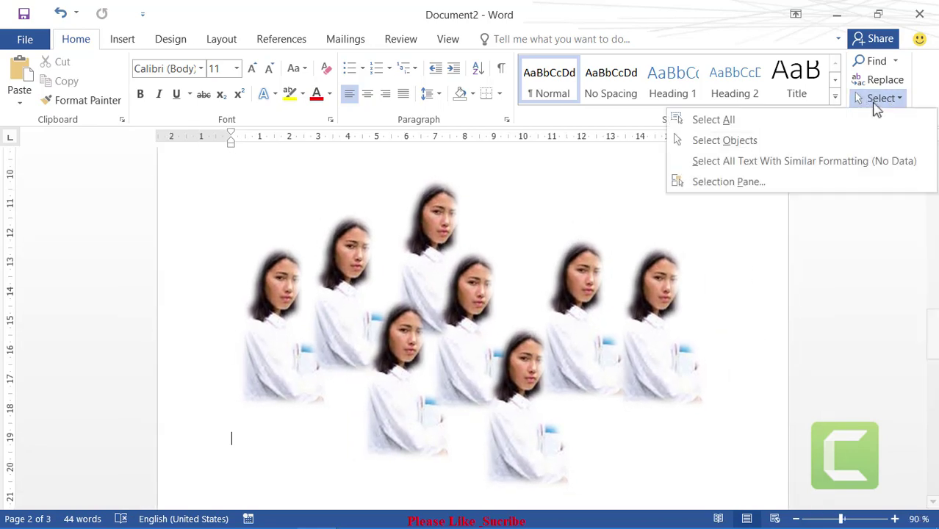
{"action": "left_click", "coordinate": [737, 140]}
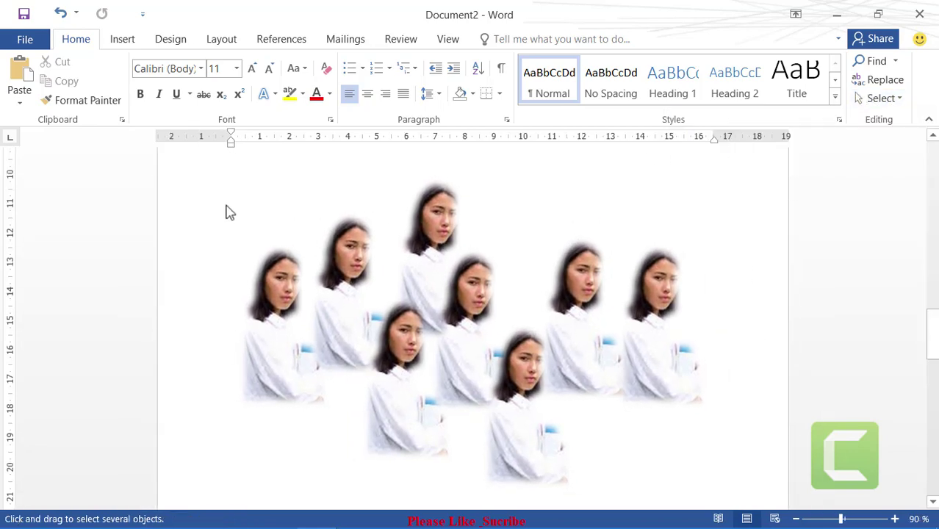
{"action": "left_click_drag", "start_coordinate": [193, 163], "coordinate": [768, 502]}
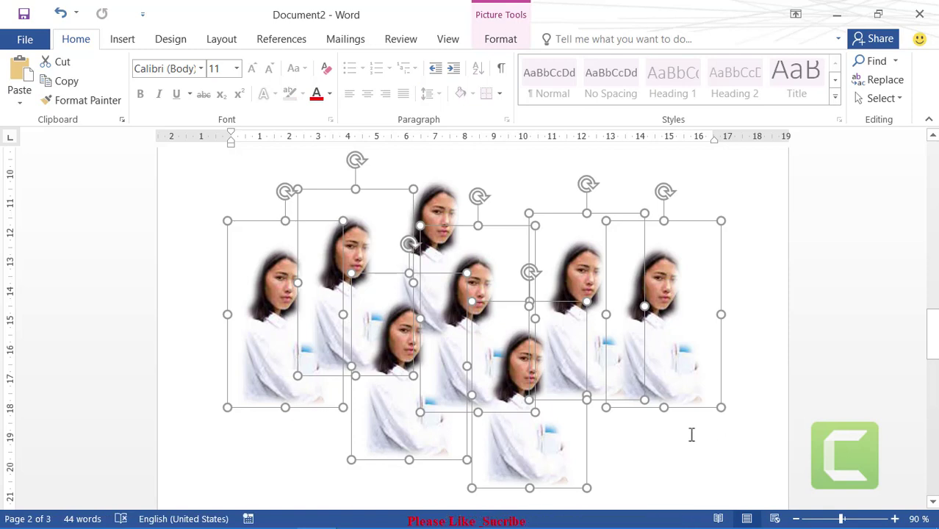
{"action": "right_click", "coordinate": [514, 331]}
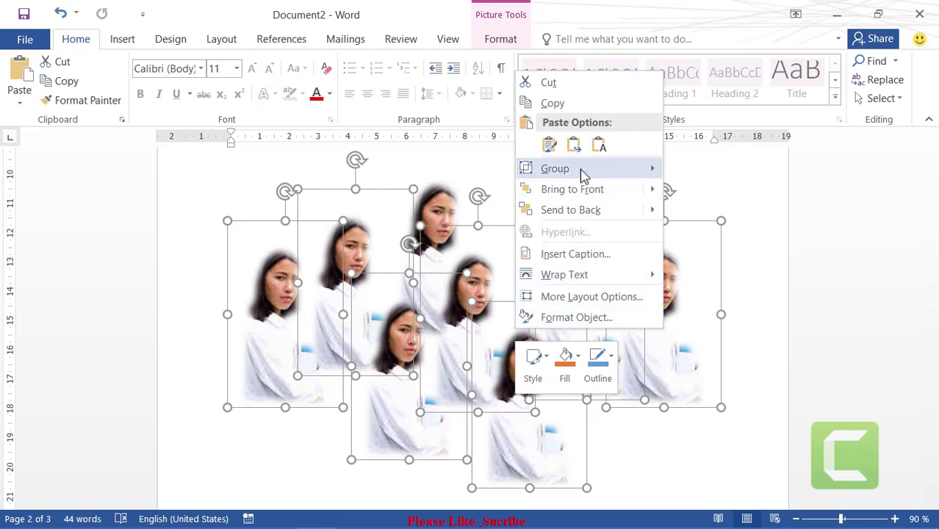
{"action": "mouse_move", "coordinate": [583, 174]}
{"action": "left_click", "coordinate": [672, 171]}
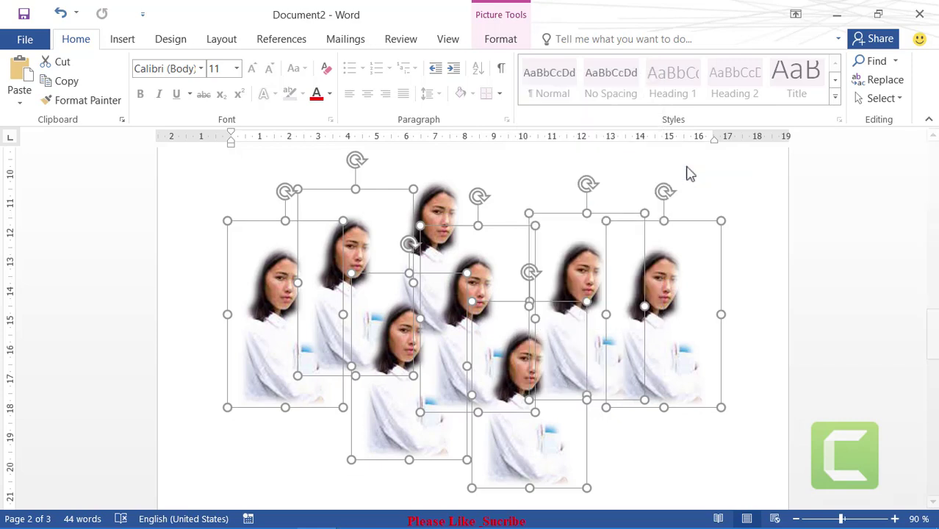
Step: Try moving the group to the right, then undo the move
{"action": "left_click", "coordinate": [695, 176]}
{"action": "left_click", "coordinate": [612, 305]}
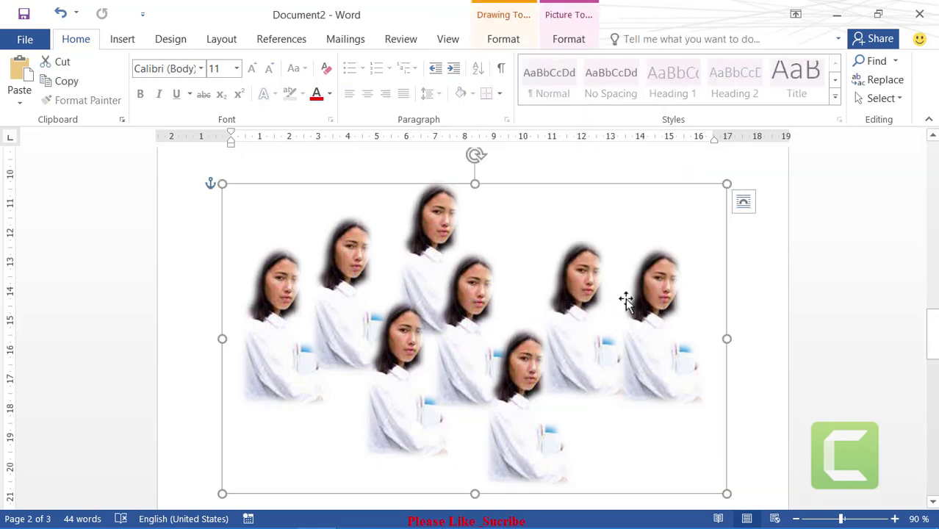
{"action": "left_click_drag", "start_coordinate": [625, 300], "coordinate": [723, 304]}
{"action": "key", "text": "ctrl+z"}
{"action": "key", "text": "ctrl+z"}
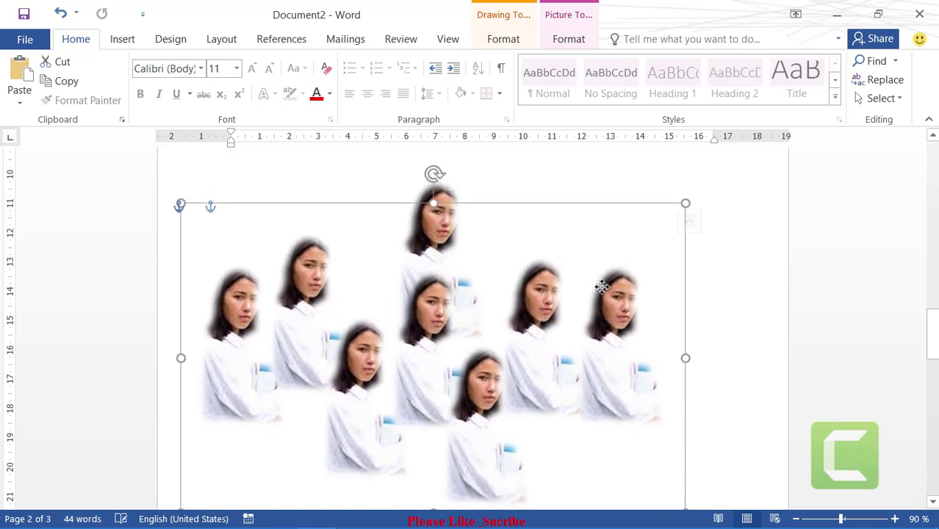
{"action": "left_click", "coordinate": [588, 286]}
Step: Select the whole set of photo copies on the page
{"action": "left_click", "coordinate": [711, 274]}
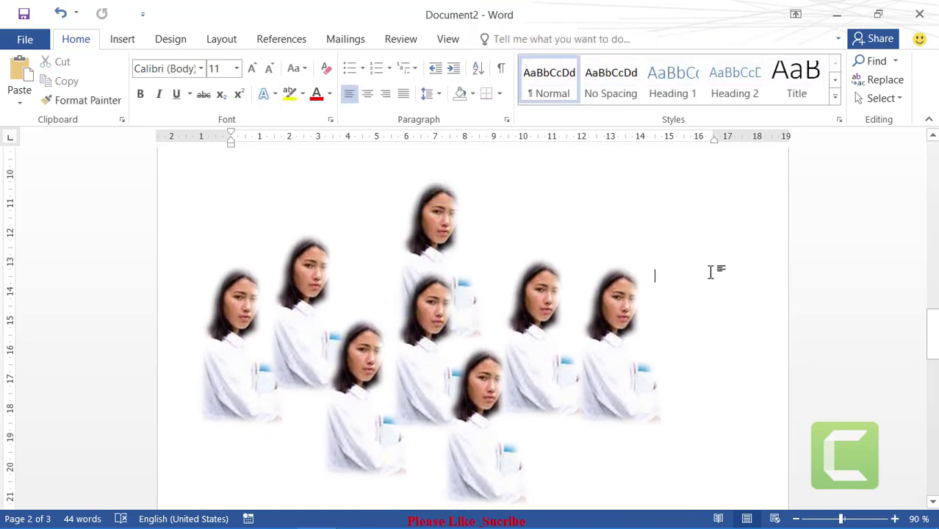
{"action": "left_click", "coordinate": [497, 301]}
{"action": "left_click", "coordinate": [497, 301]}
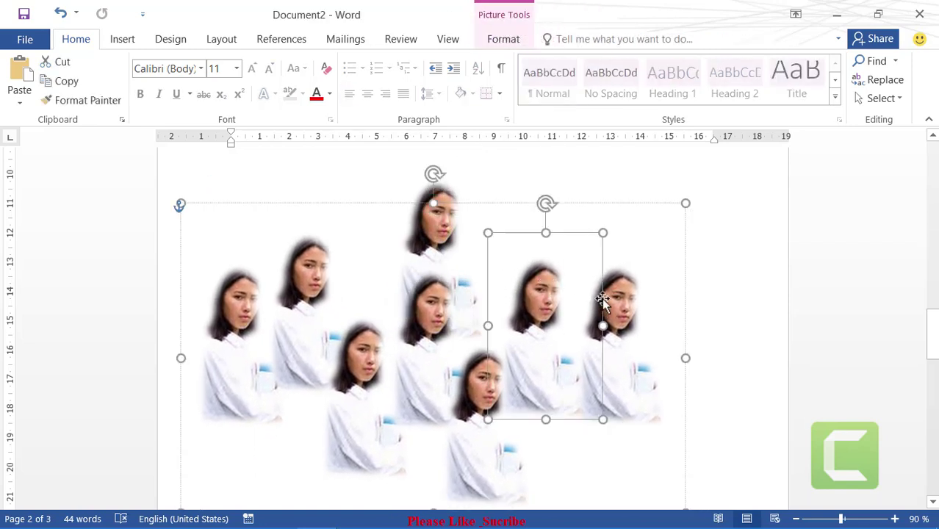
{"action": "left_click", "coordinate": [702, 270]}
{"action": "left_click", "coordinate": [441, 222]}
{"action": "left_click", "coordinate": [352, 329], "text": "ctrl"}
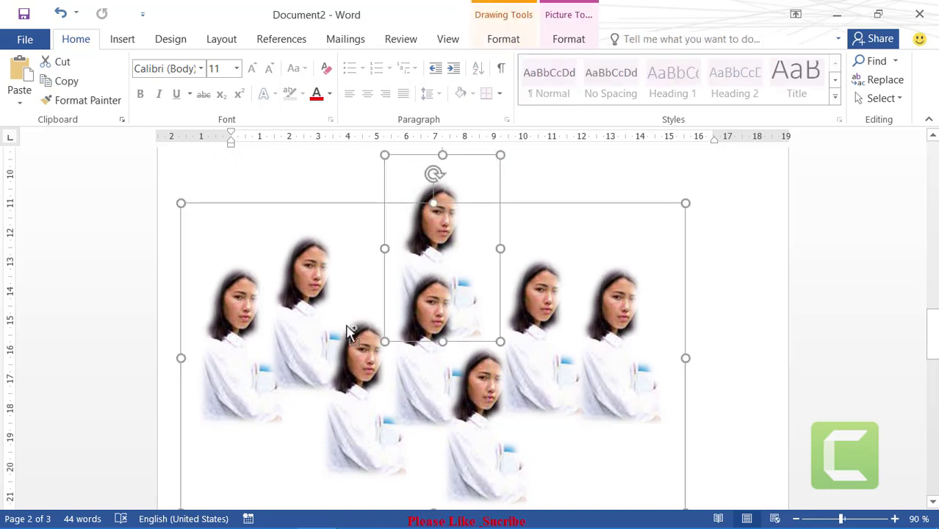
Step: Group the photo copies from the Format tab into one 12.02 × 16.85 cm object
{"action": "left_click", "coordinate": [514, 42]}
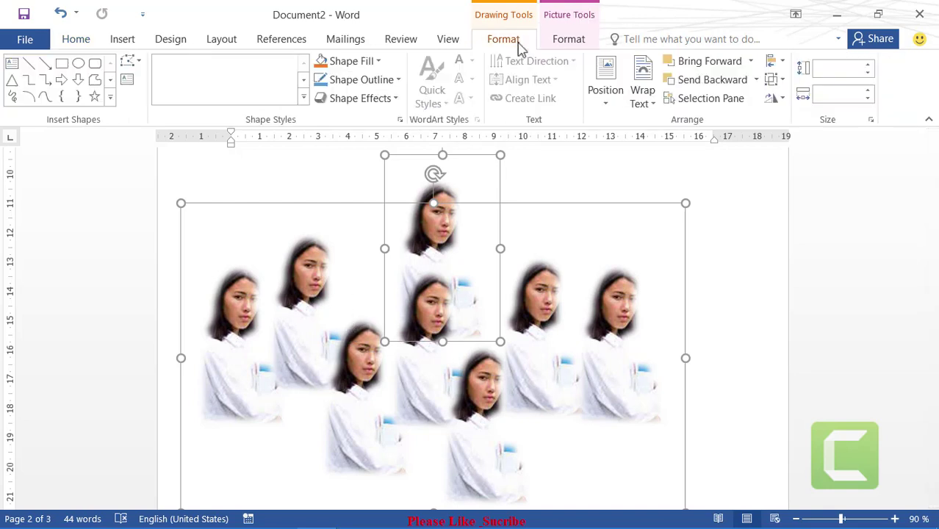
{"action": "left_click", "coordinate": [783, 82]}
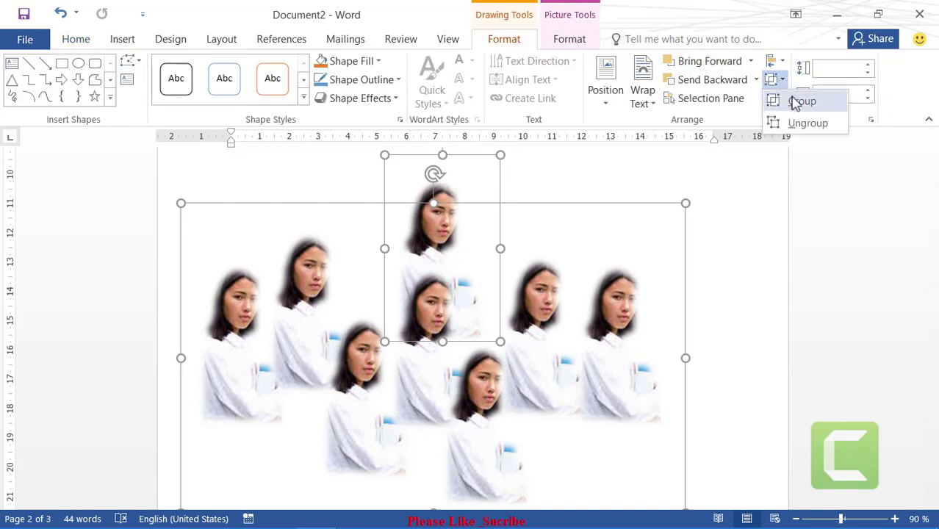
{"action": "left_click", "coordinate": [794, 99]}
{"action": "left_click", "coordinate": [672, 283]}
{"action": "left_click", "coordinate": [709, 273]}
{"action": "left_click", "coordinate": [566, 255]}
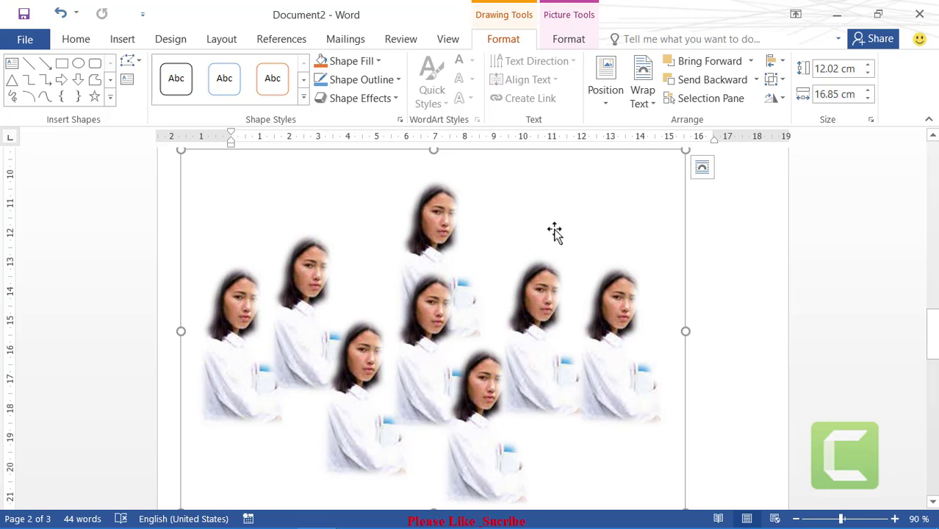
{"action": "scroll", "coordinate": [515, 283], "scroll_direction": "down", "scroll_amount": 1}
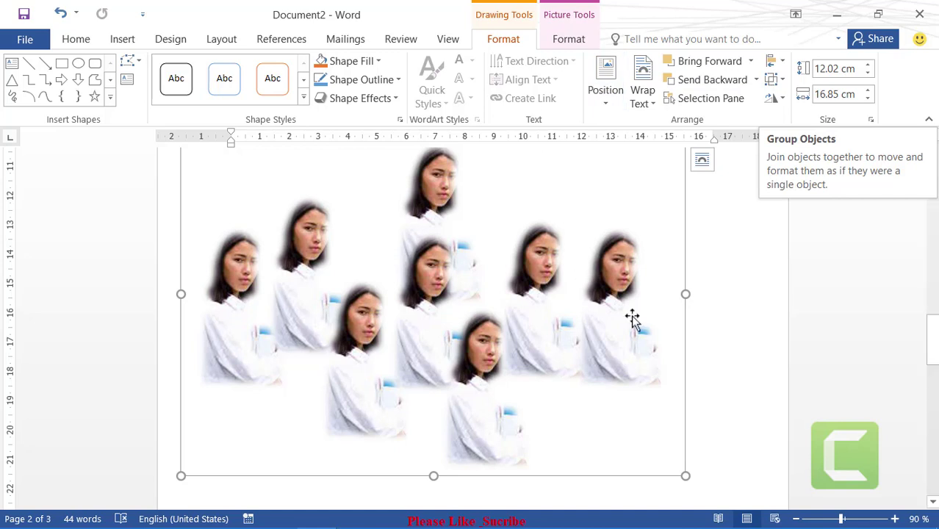
{"action": "left_click", "coordinate": [714, 338]}
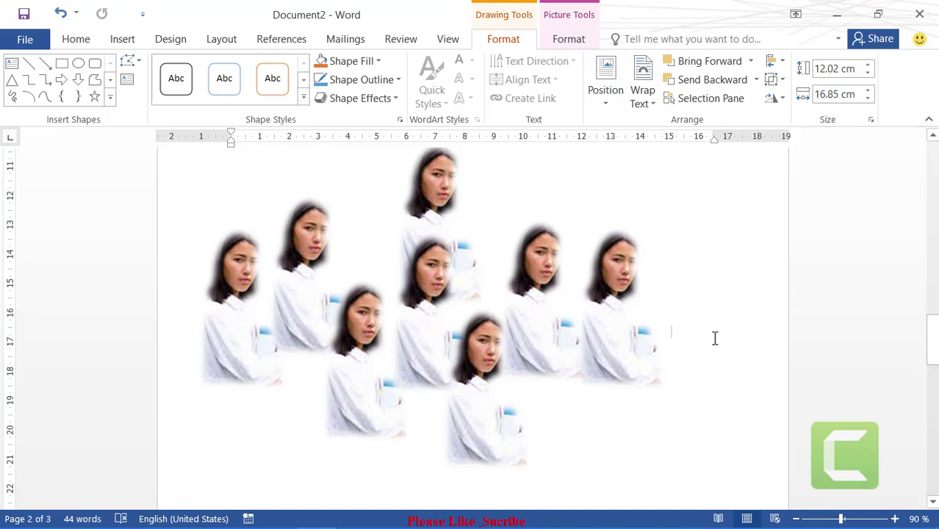
Step: Show the Insert tab's Shapes gallery in the new blank Document5
{"action": "left_click", "coordinate": [122, 41]}
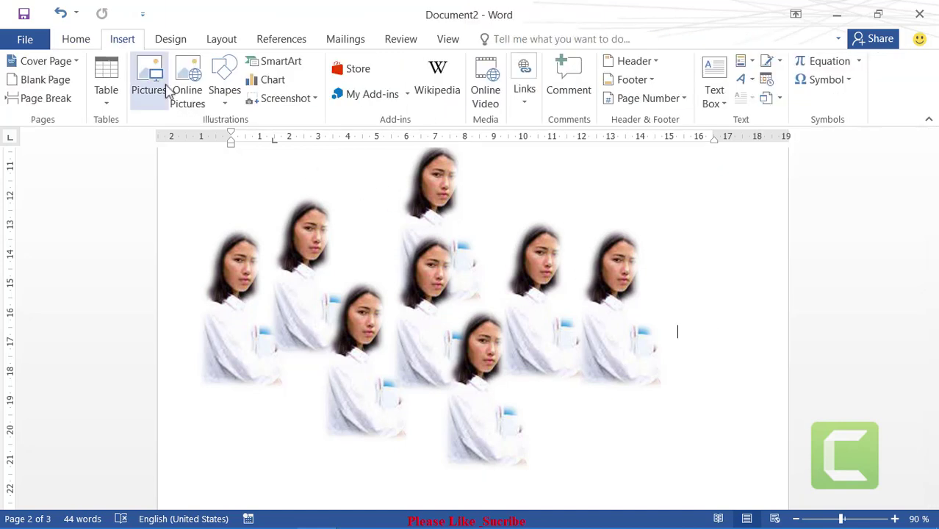
{"action": "scroll", "coordinate": [460, 308], "scroll_direction": "down", "scroll_amount": 3}
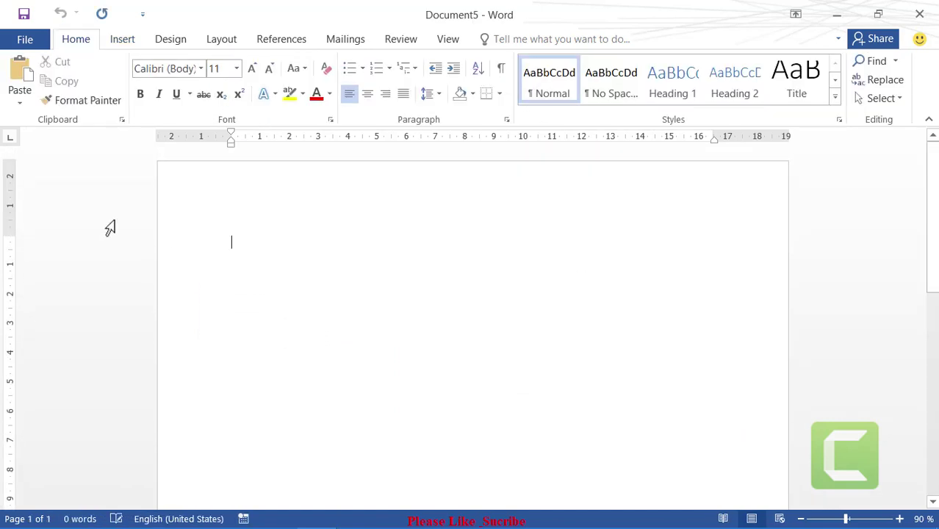
{"action": "left_click", "coordinate": [116, 40]}
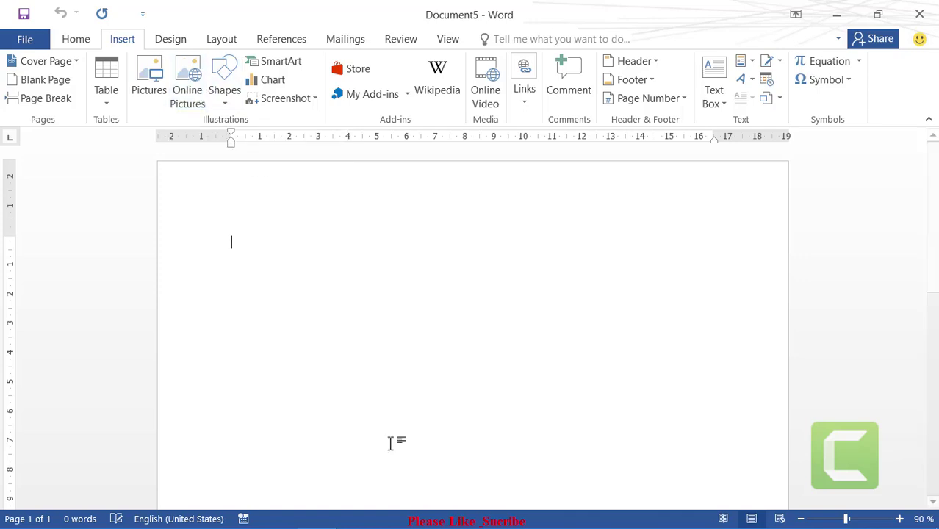
{"action": "mouse_move", "coordinate": [809, 494]}
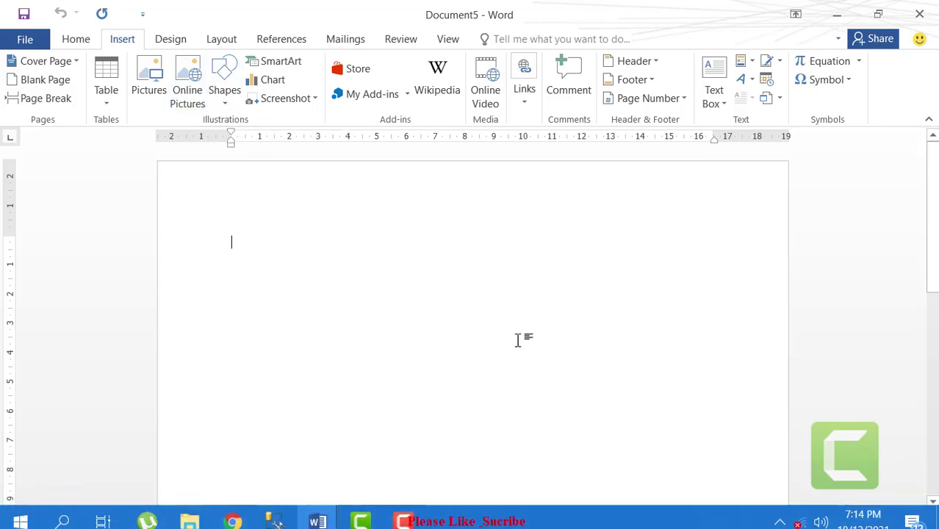
{"action": "left_click", "coordinate": [225, 104]}
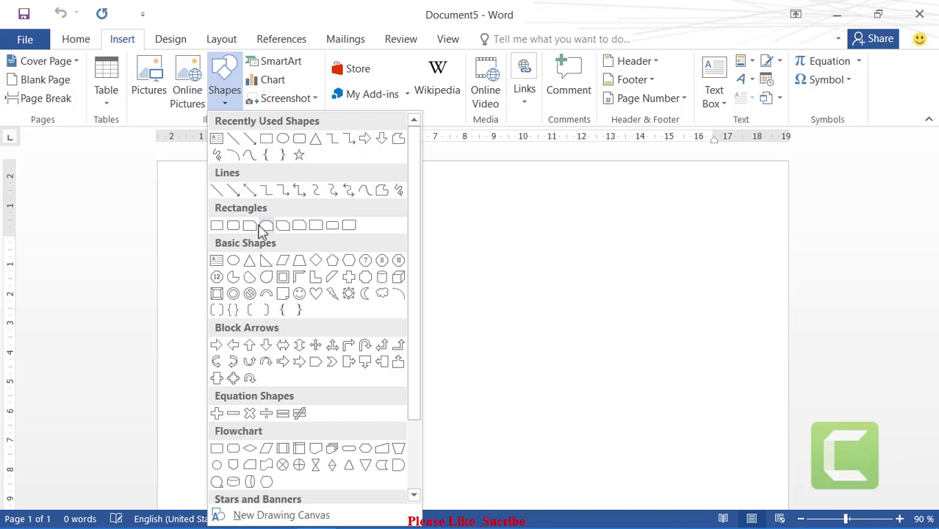
Step: Insert a blue Rectangle and enlarge it to 7.6 cm high by 13.29 cm wide
{"action": "left_click", "coordinate": [268, 139]}
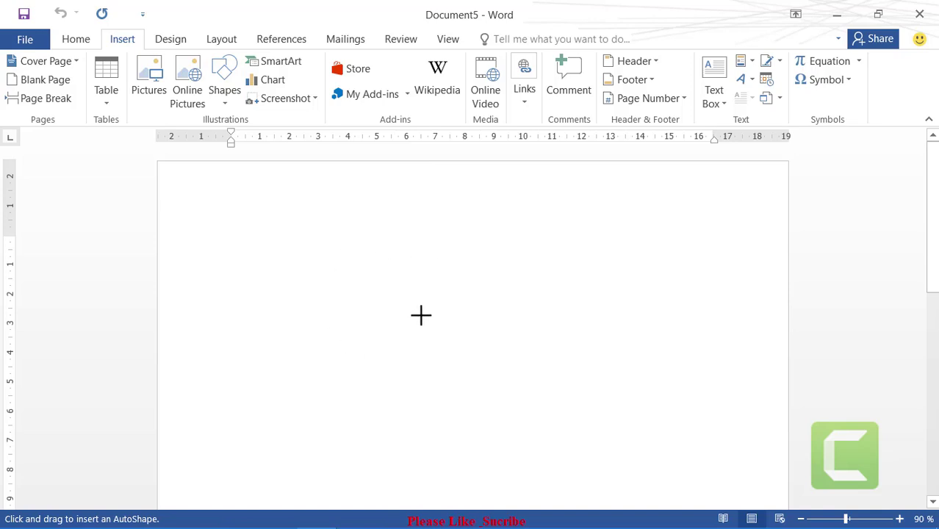
{"action": "left_click", "coordinate": [236, 255]}
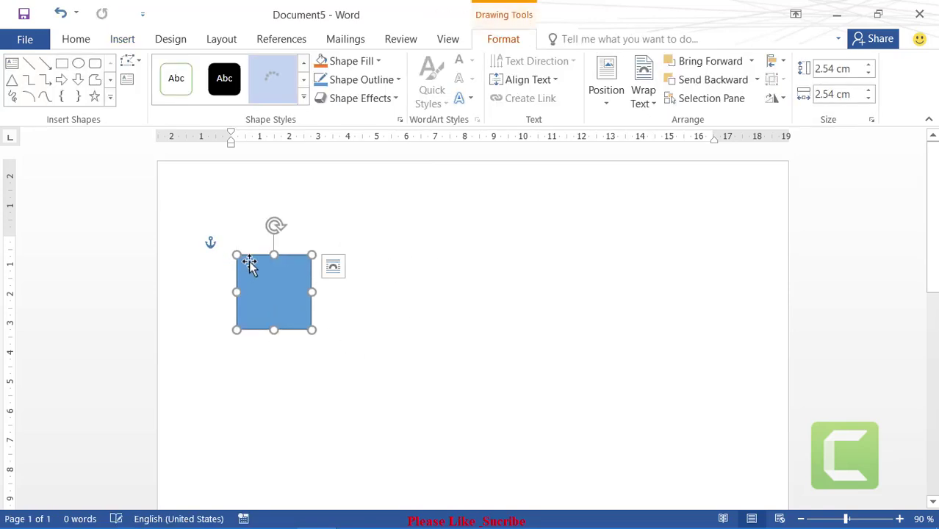
{"action": "left_click_drag", "start_coordinate": [312, 329], "coordinate": [354, 344]}
{"action": "left_click", "coordinate": [369, 351]}
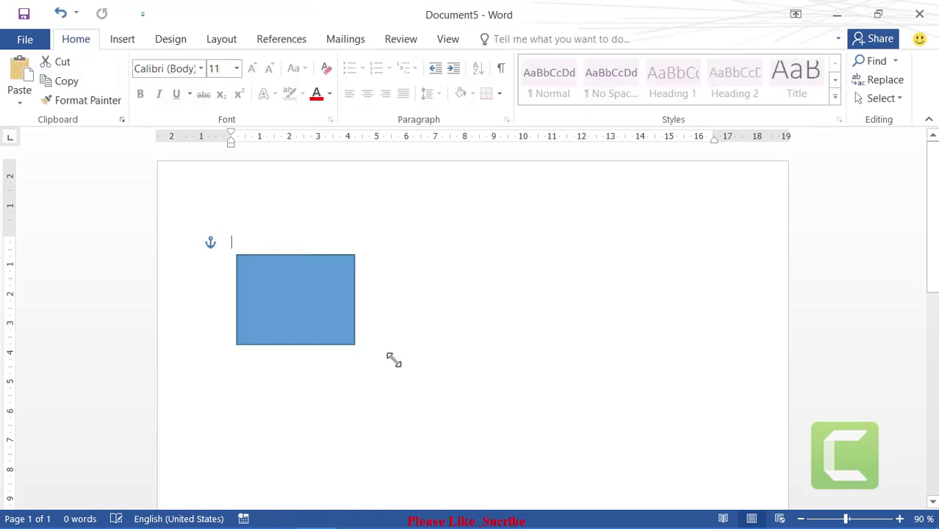
{"action": "left_click", "coordinate": [341, 335]}
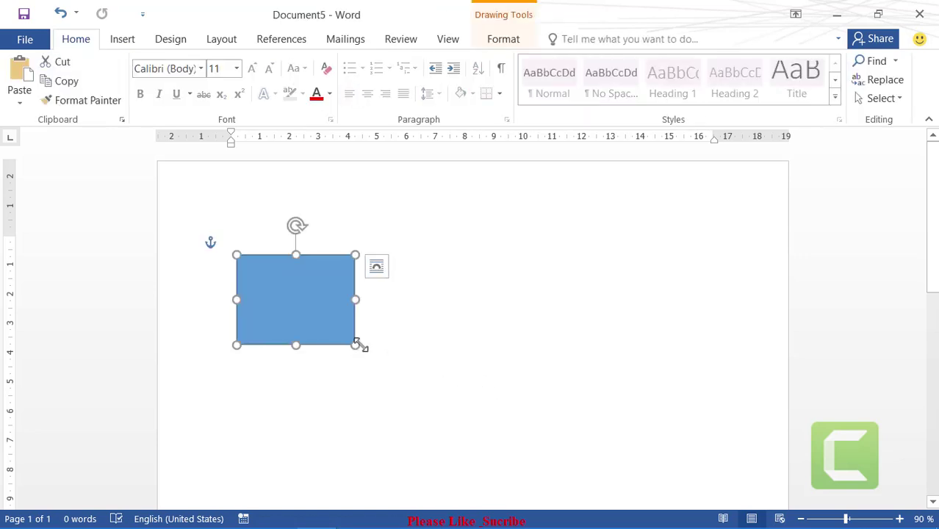
{"action": "left_click_drag", "start_coordinate": [355, 343], "coordinate": [626, 477]}
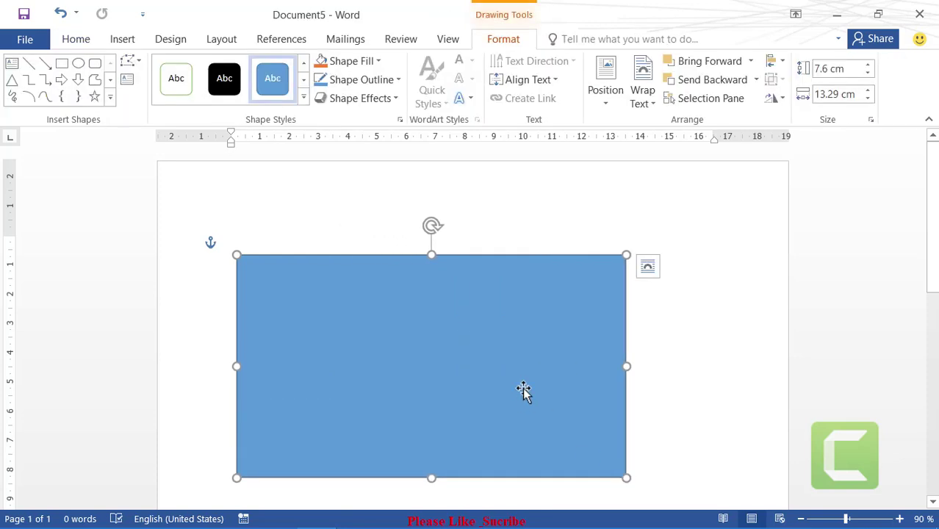
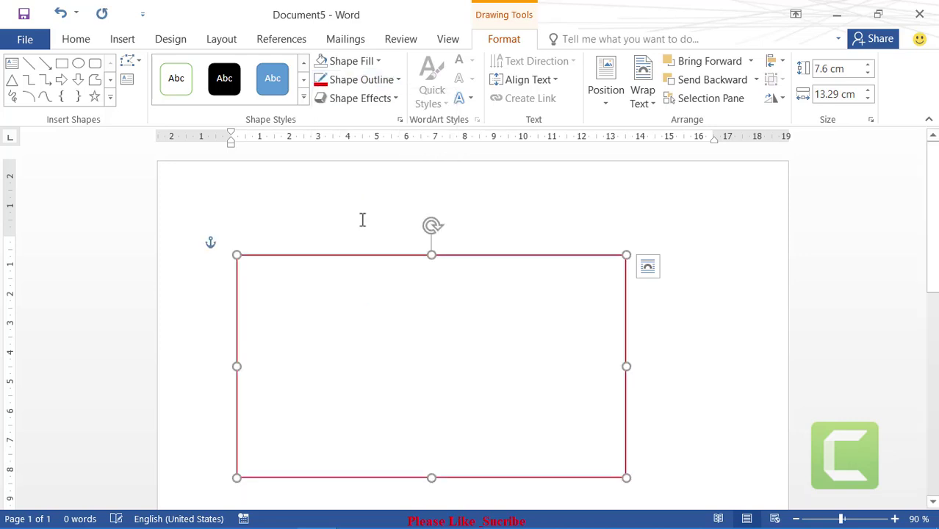
Step: Thicken the rectangle's red outline to 4½ pt
{"action": "left_click", "coordinate": [683, 357]}
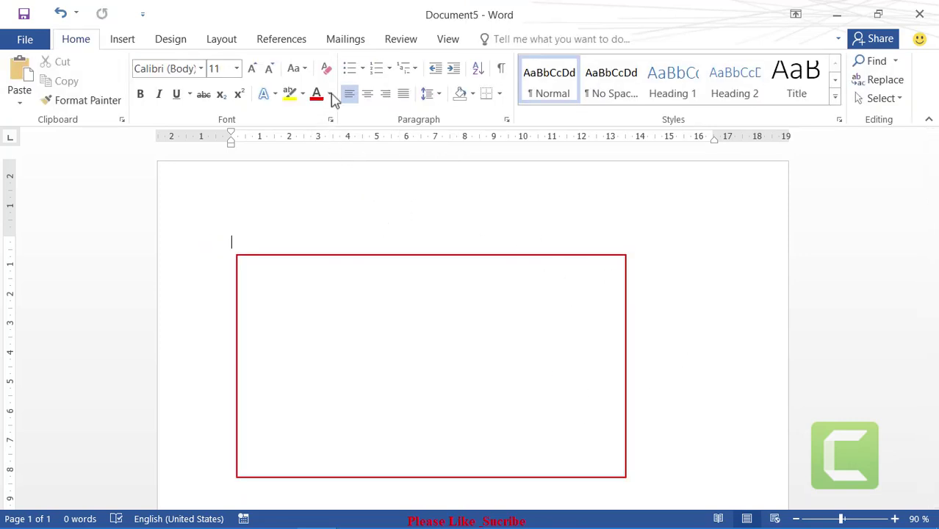
{"action": "left_click", "coordinate": [360, 256]}
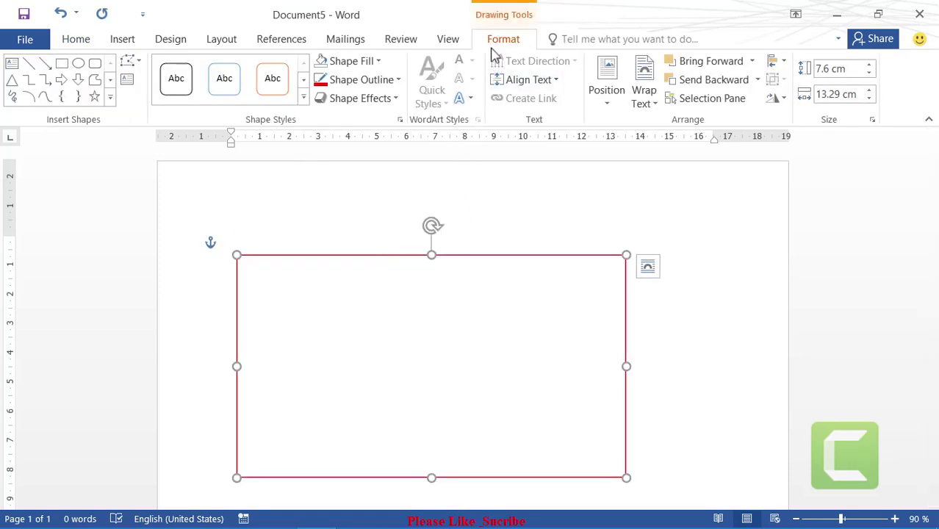
{"action": "left_click", "coordinate": [387, 86]}
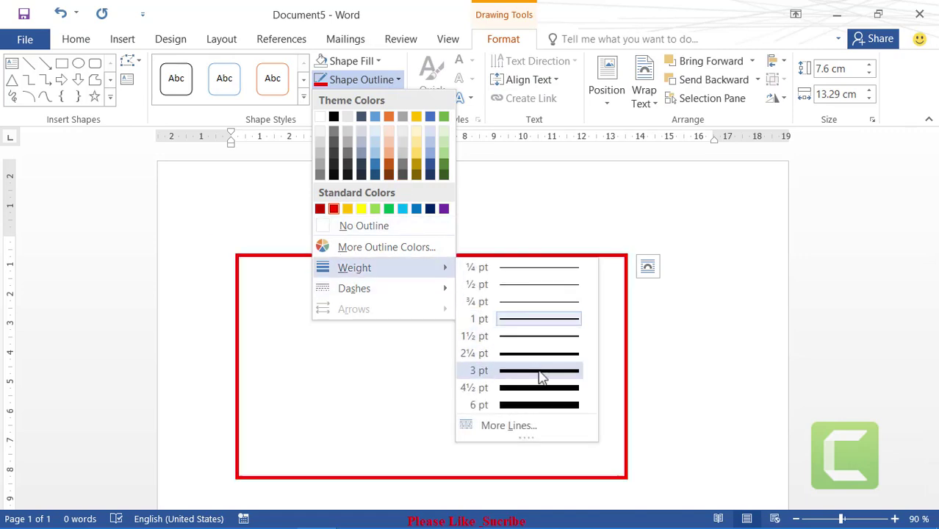
{"action": "left_click", "coordinate": [554, 393]}
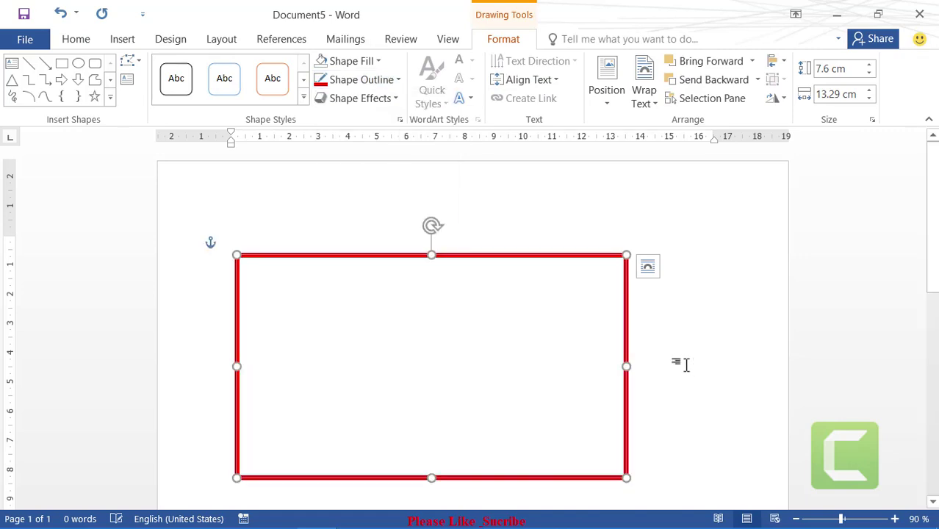
Step: Shift the rectangle slightly lower on the page, leaving its outline settings unchanged
{"action": "left_click", "coordinate": [631, 360]}
{"action": "left_click", "coordinate": [627, 359]}
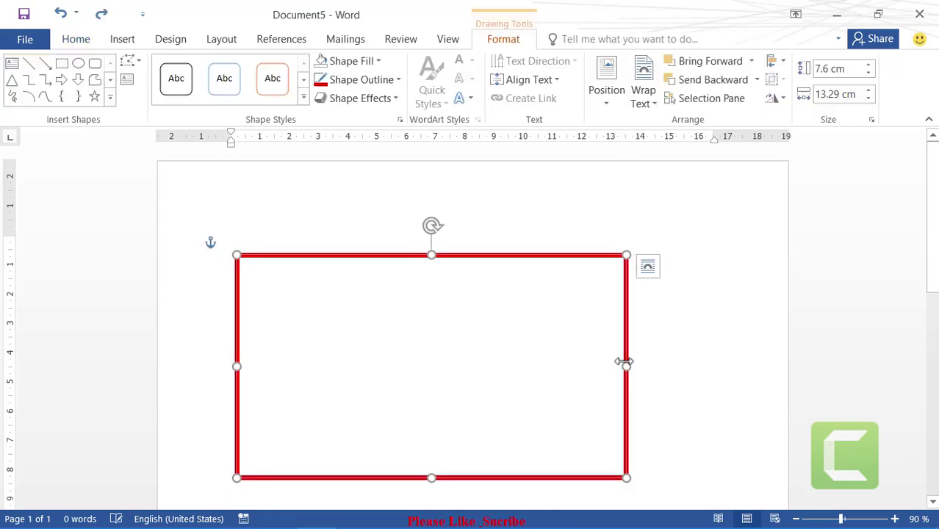
{"action": "left_click", "coordinate": [691, 329]}
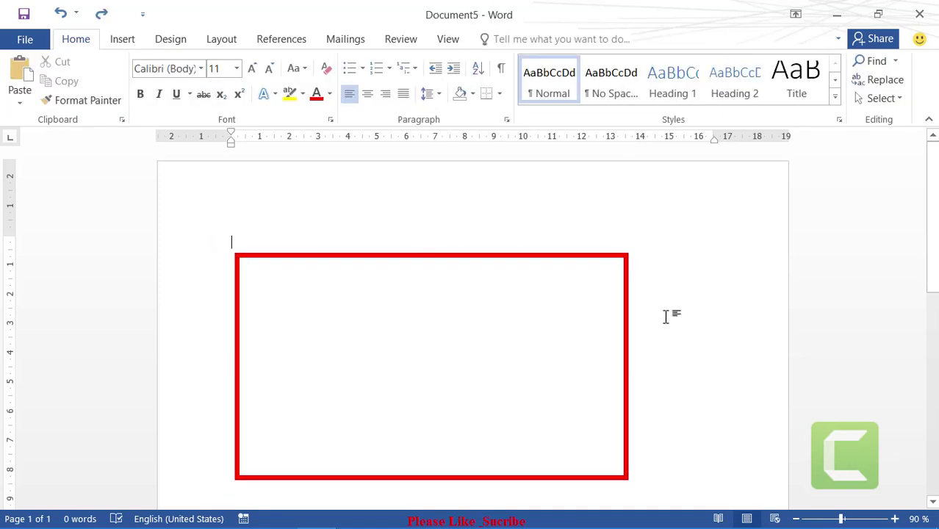
{"action": "left_click", "coordinate": [547, 257]}
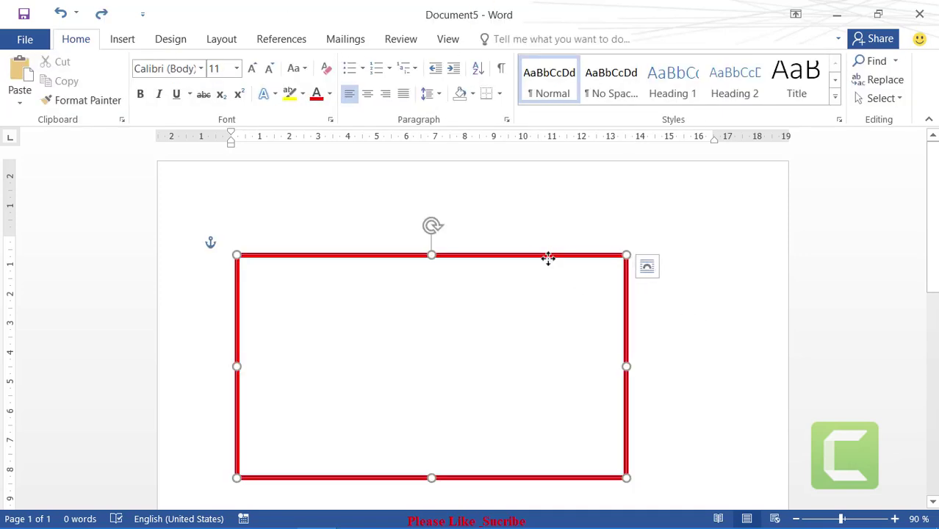
{"action": "left_click", "coordinate": [656, 269]}
{"action": "left_click", "coordinate": [556, 259]}
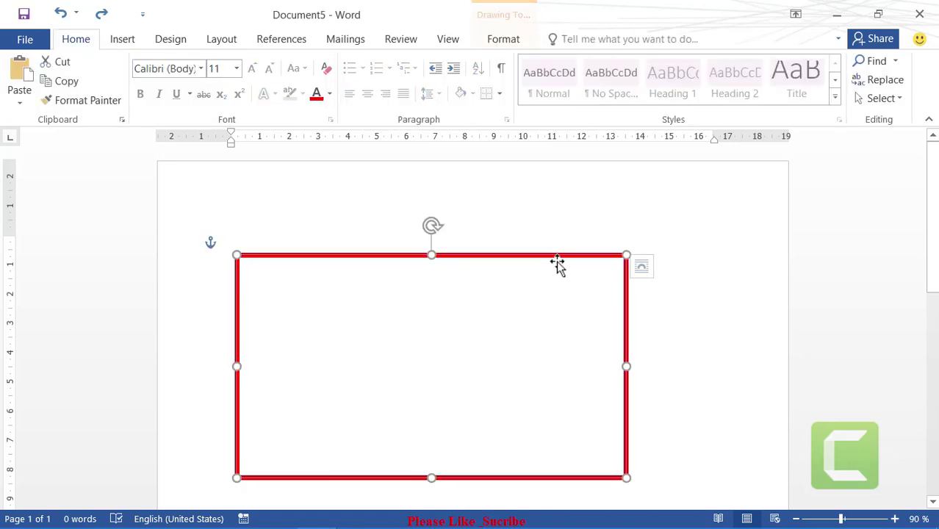
{"action": "left_click", "coordinate": [635, 287]}
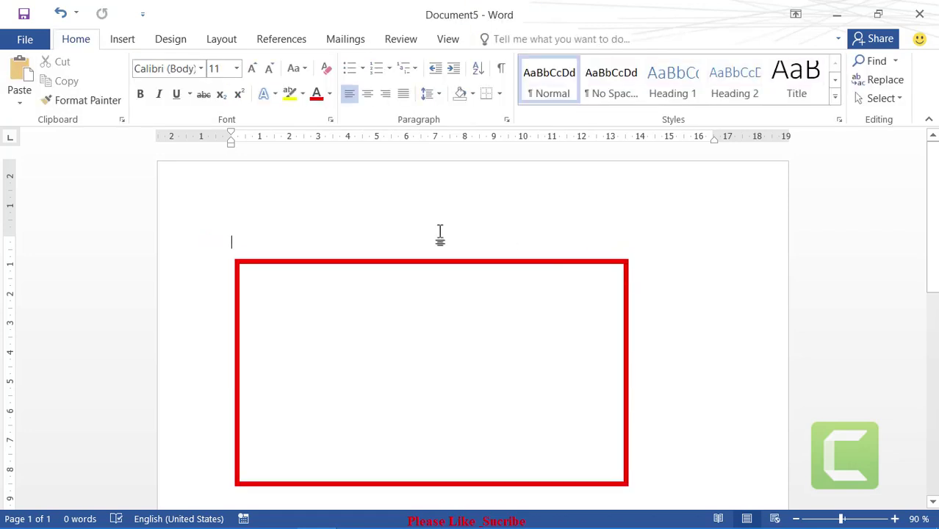
{"action": "left_click", "coordinate": [494, 266]}
{"action": "left_click", "coordinate": [494, 44]}
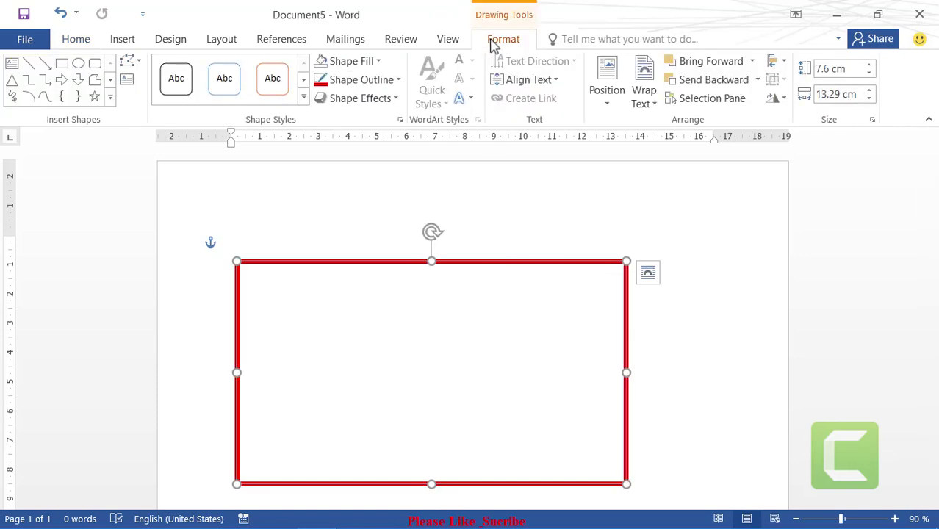
{"action": "left_click", "coordinate": [396, 86]}
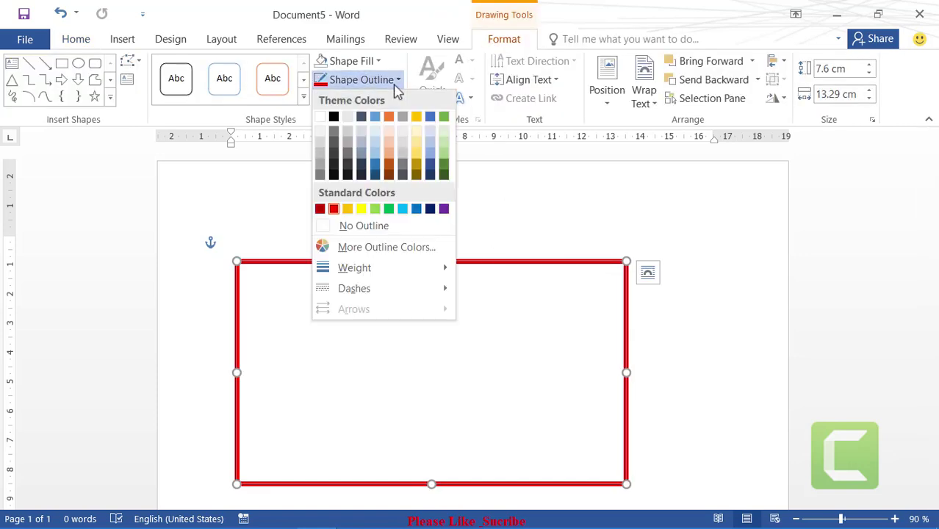
{"action": "left_click", "coordinate": [396, 80]}
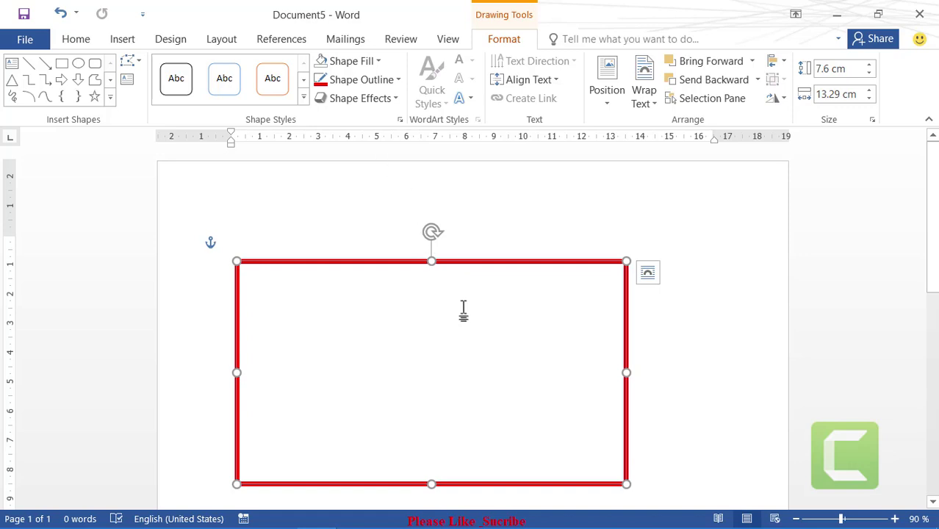
Step: Apply the white marble texture from Shape Fill > Texture to the rectangle
{"action": "left_click", "coordinate": [377, 62]}
{"action": "mouse_move", "coordinate": [390, 275]}
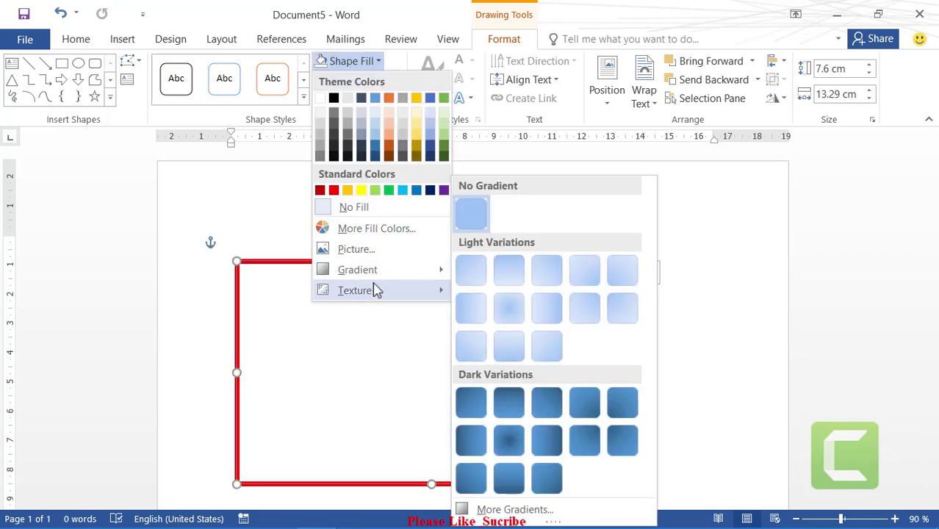
{"action": "mouse_move", "coordinate": [394, 294]}
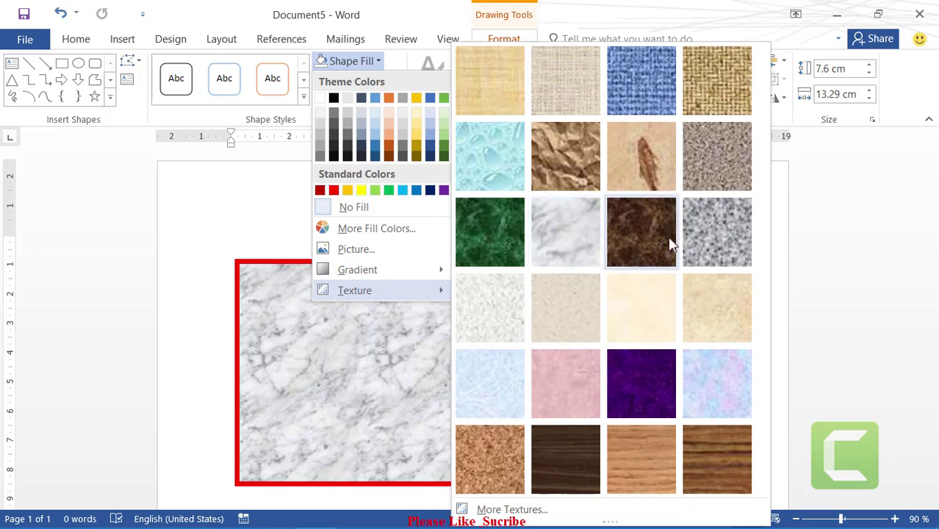
{"action": "left_click", "coordinate": [568, 245]}
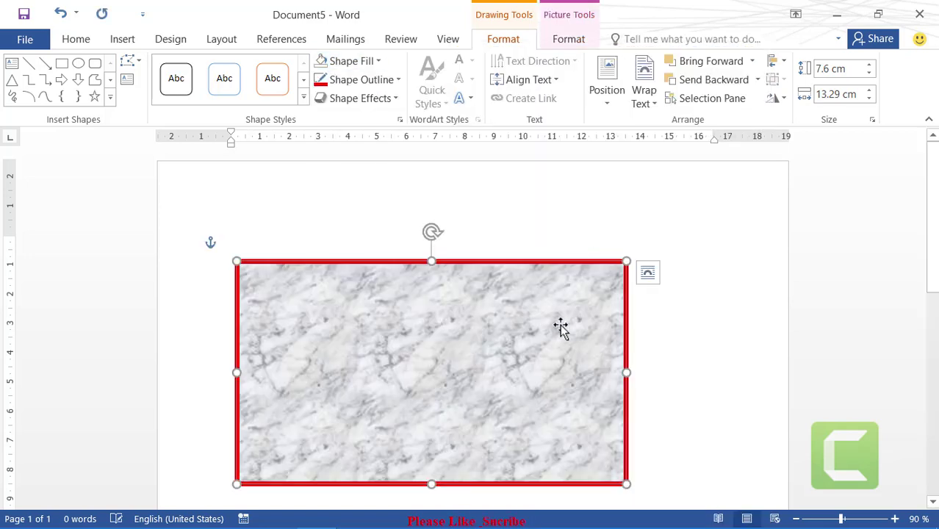
{"action": "left_click", "coordinate": [691, 334]}
{"action": "left_click", "coordinate": [560, 335]}
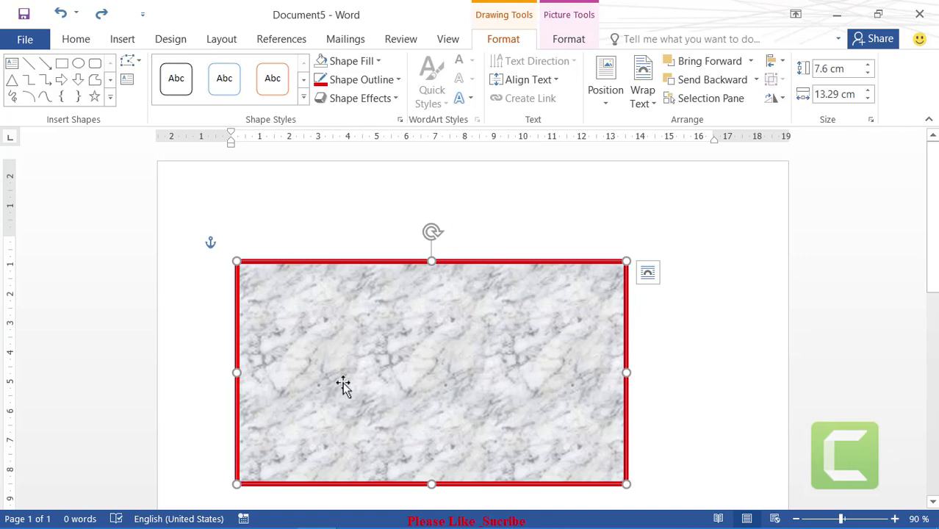
Step: Apply a 3-D preset to the marble rectangle and move it slightly right
{"action": "left_click", "coordinate": [374, 100]}
{"action": "mouse_move", "coordinate": [404, 143]}
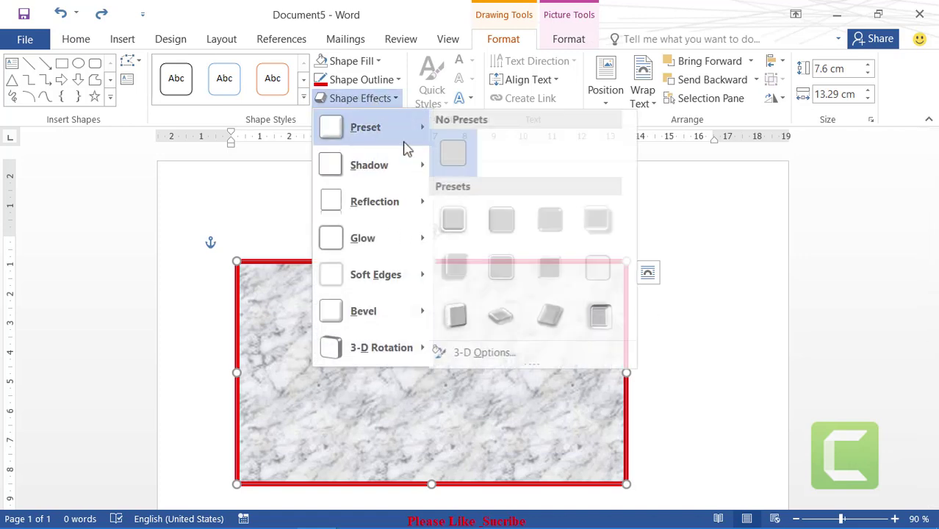
{"action": "left_click", "coordinate": [468, 329]}
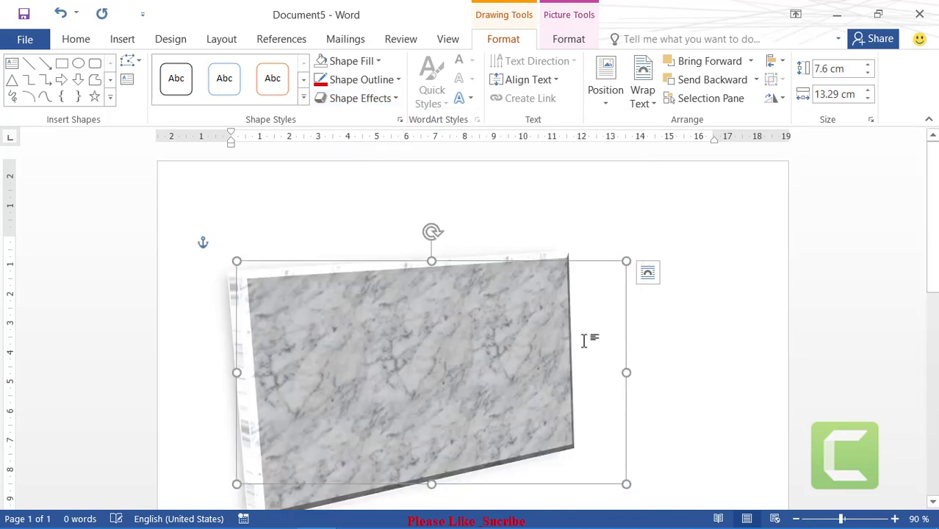
{"action": "left_click", "coordinate": [671, 312]}
{"action": "mouse_move", "coordinate": [475, 315]}
{"action": "left_mouse_down"}
{"action": "mouse_move", "coordinate": [469, 321]}
{"action": "mouse_move", "coordinate": [535, 332]}
{"action": "left_mouse_up"}
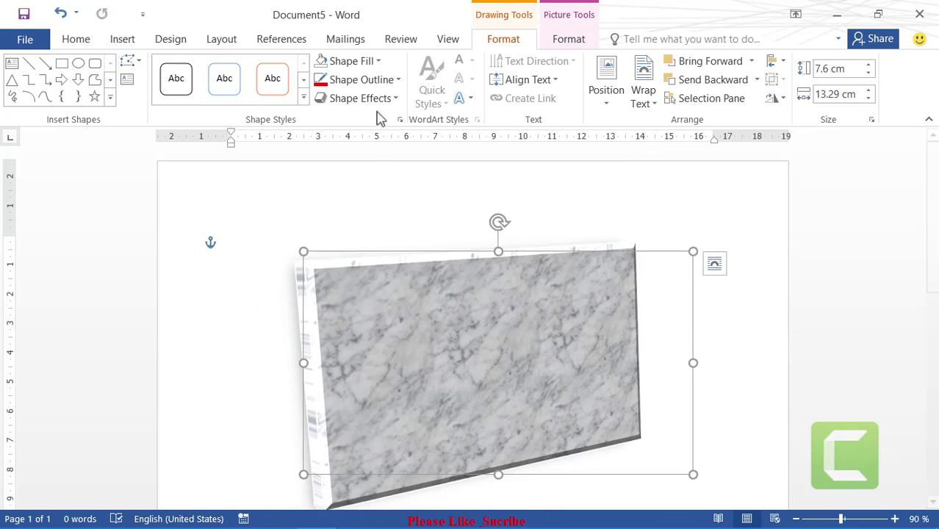
Step: Add a bevel effect to the slab's edges
{"action": "left_click", "coordinate": [371, 101]}
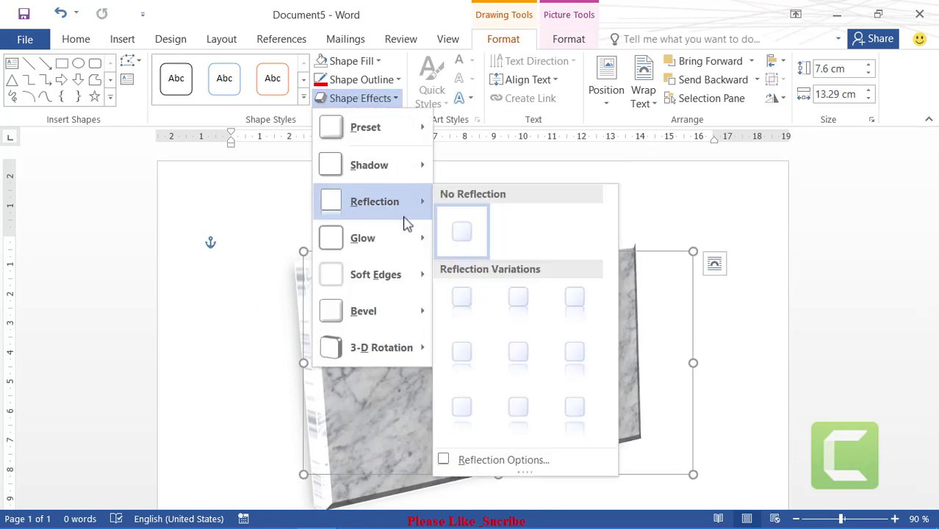
{"action": "mouse_move", "coordinate": [416, 246]}
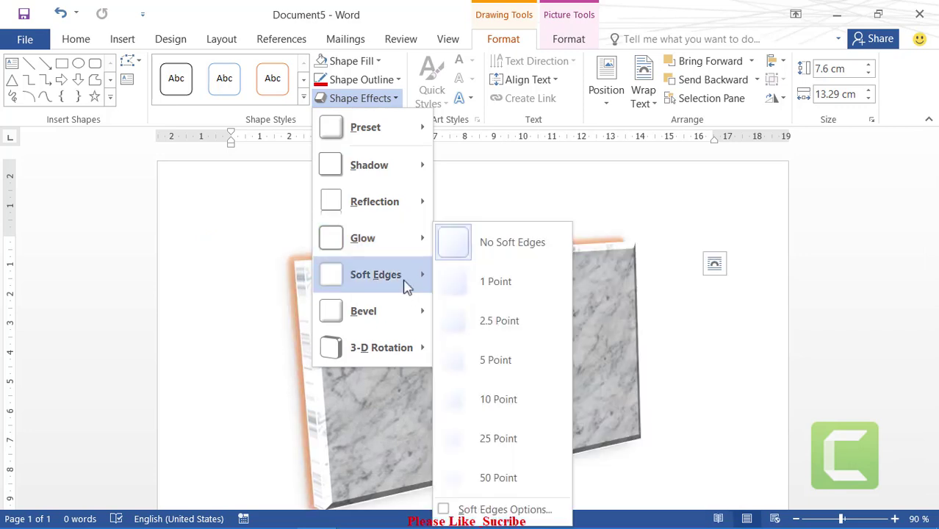
{"action": "mouse_move", "coordinate": [383, 329]}
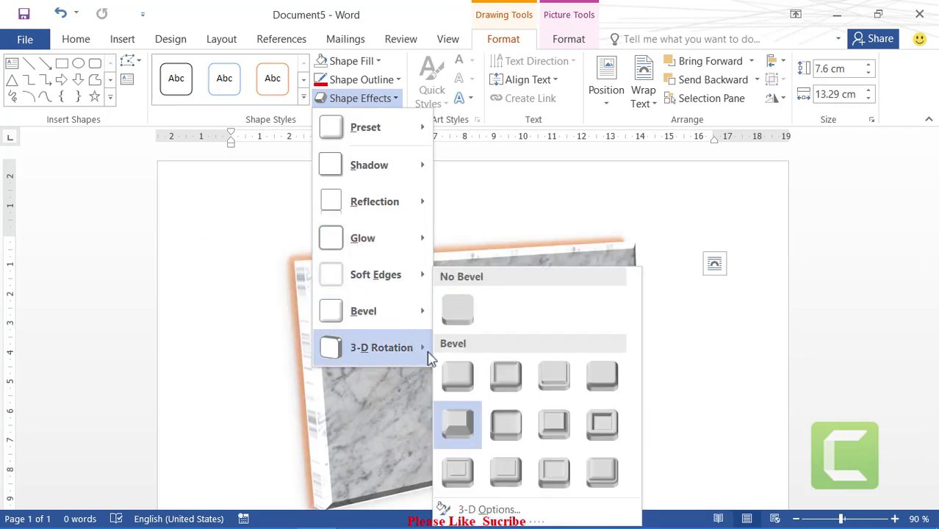
{"action": "left_click", "coordinate": [510, 430]}
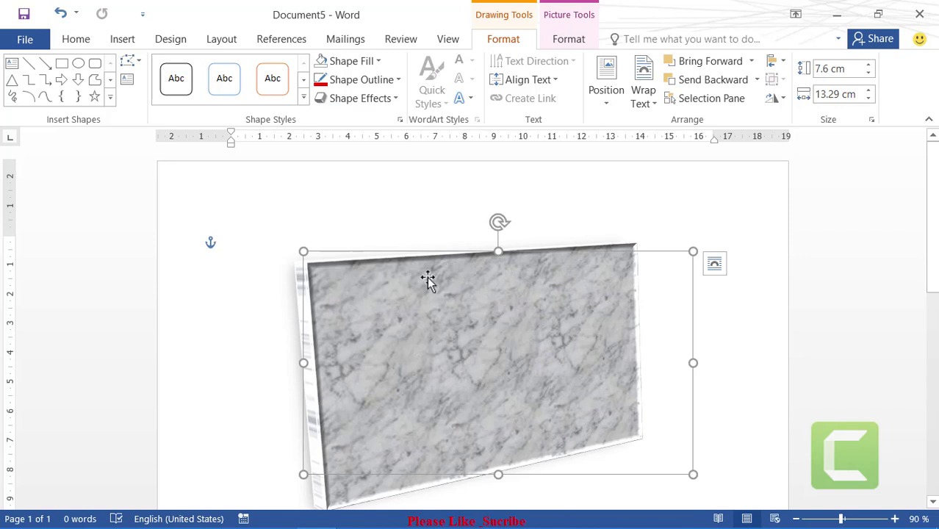
Step: Apply a parallel 3-D rotation so the slab lies flat, then move it slightly left
{"action": "left_click", "coordinate": [379, 101]}
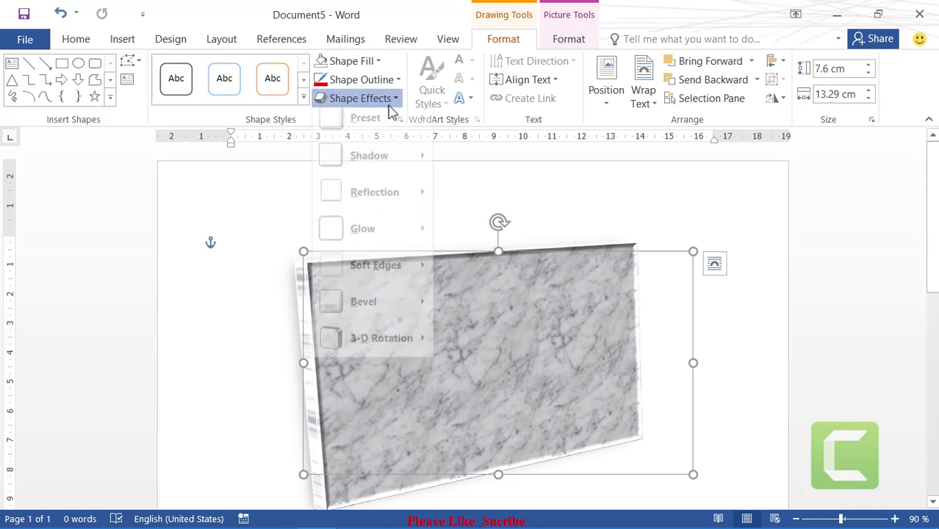
{"action": "mouse_move", "coordinate": [430, 350]}
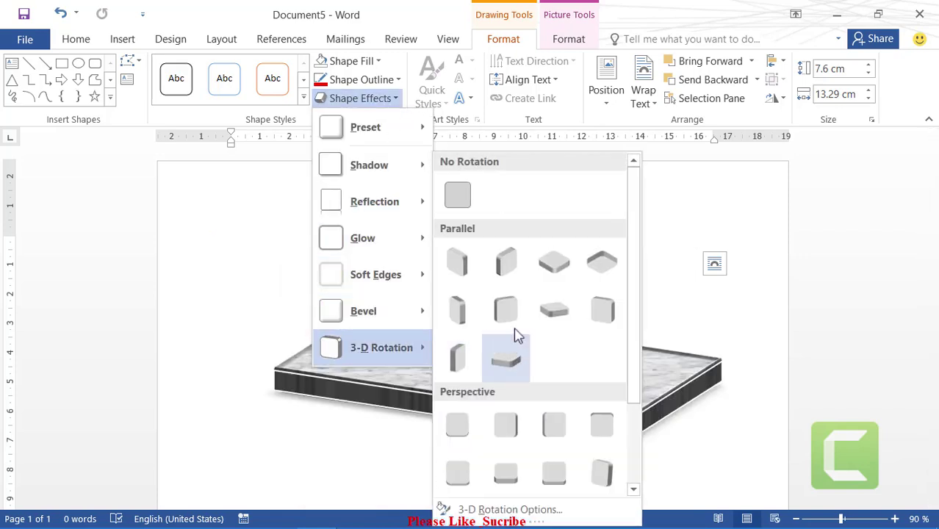
{"action": "left_click", "coordinate": [516, 360]}
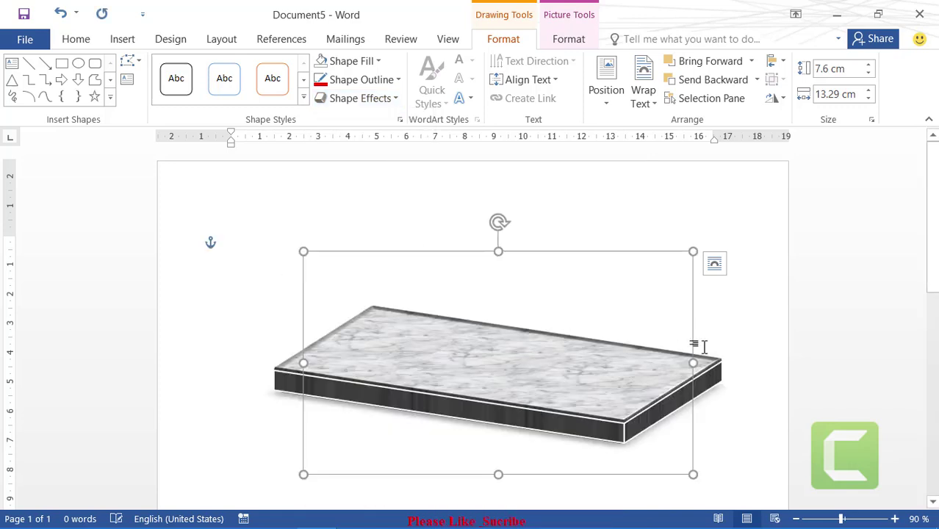
{"action": "left_click", "coordinate": [772, 356]}
{"action": "left_click", "coordinate": [484, 379]}
{"action": "left_click_drag", "start_coordinate": [568, 360], "coordinate": [512, 353]}
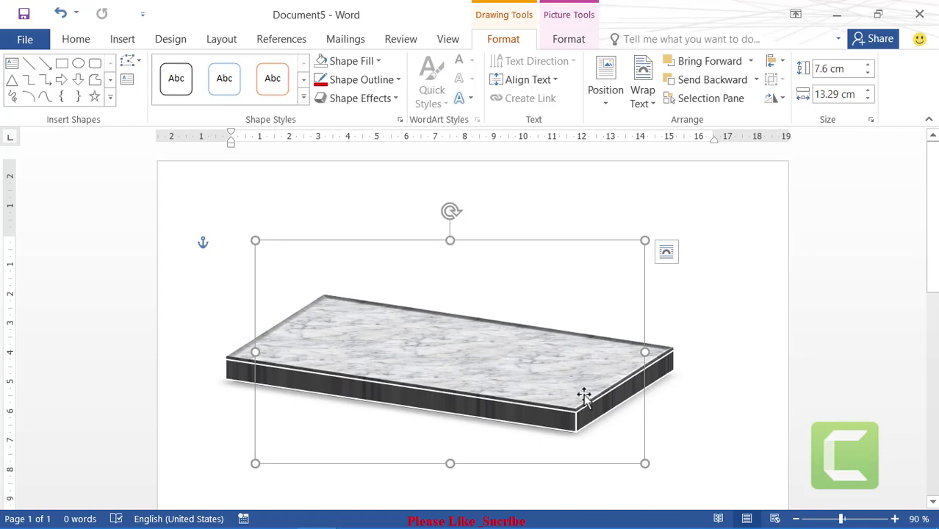
Step: Replace the slab's old text with the word SHAPE and select it
{"action": "left_click", "coordinate": [693, 391]}
{"action": "left_click", "coordinate": [500, 377]}
{"action": "left_click", "coordinate": [500, 377]}
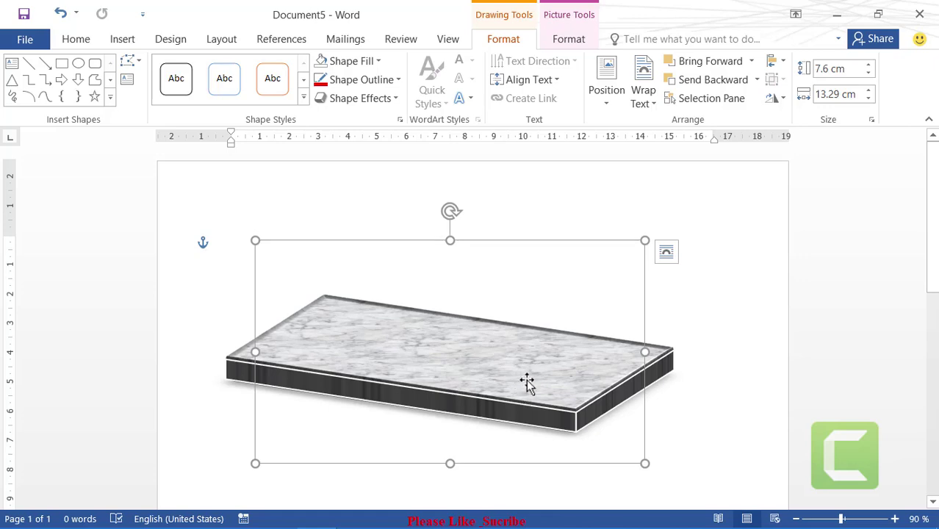
{"action": "key", "text": "ctrl+z"}
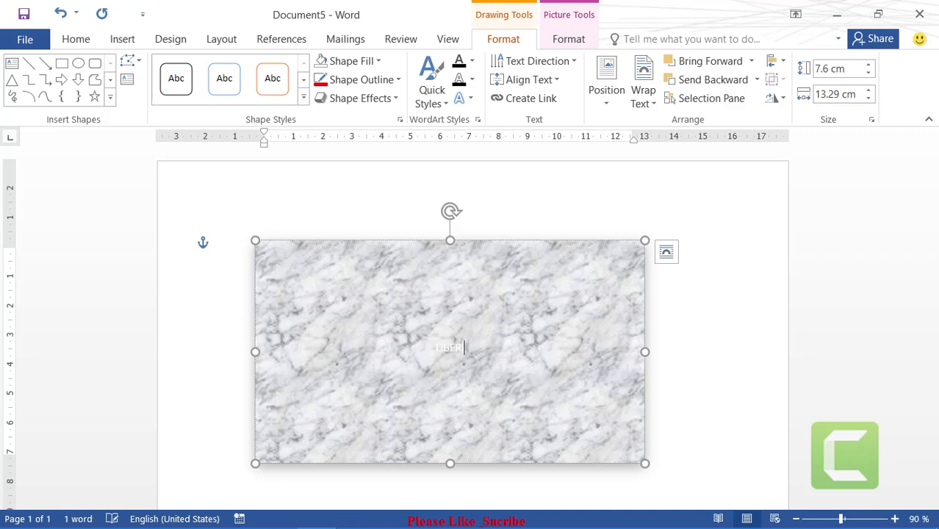
{"action": "key", "text": "BackSpace"}
{"action": "key", "text": "BackSpace"}
{"action": "key", "text": "BackSpace"}
{"action": "key", "text": "BackSpace"}
{"action": "key", "text": "BackSpace"}
{"action": "left_click", "coordinate": [728, 334]}
{"action": "left_click", "coordinate": [453, 343]}
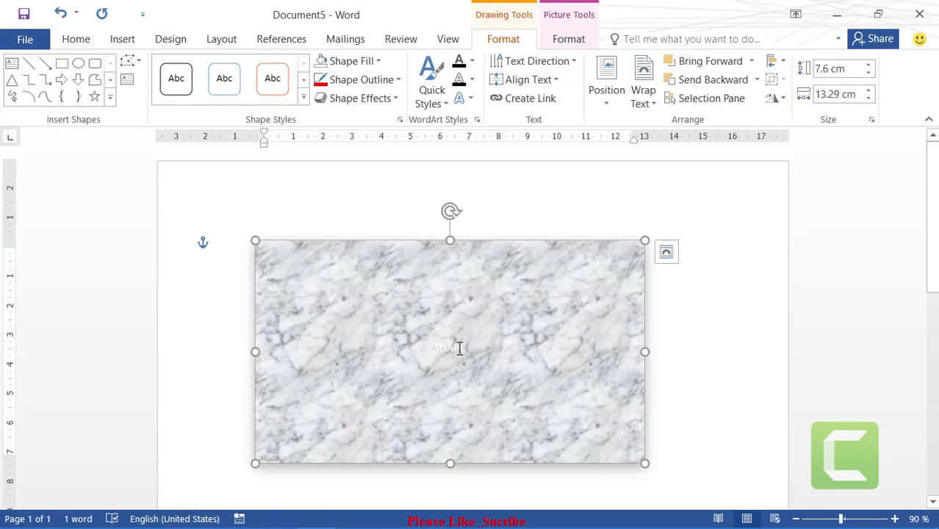
{"action": "left_click_drag", "start_coordinate": [459, 348], "coordinate": [420, 350]}
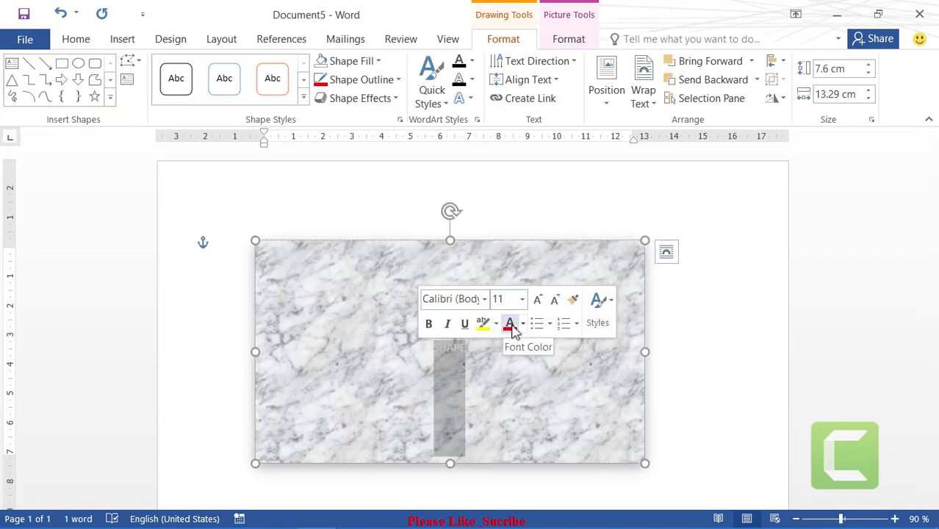
Step: Make SHAPE red and bold and enlarge it to 100 pt
{"action": "left_click", "coordinate": [513, 330]}
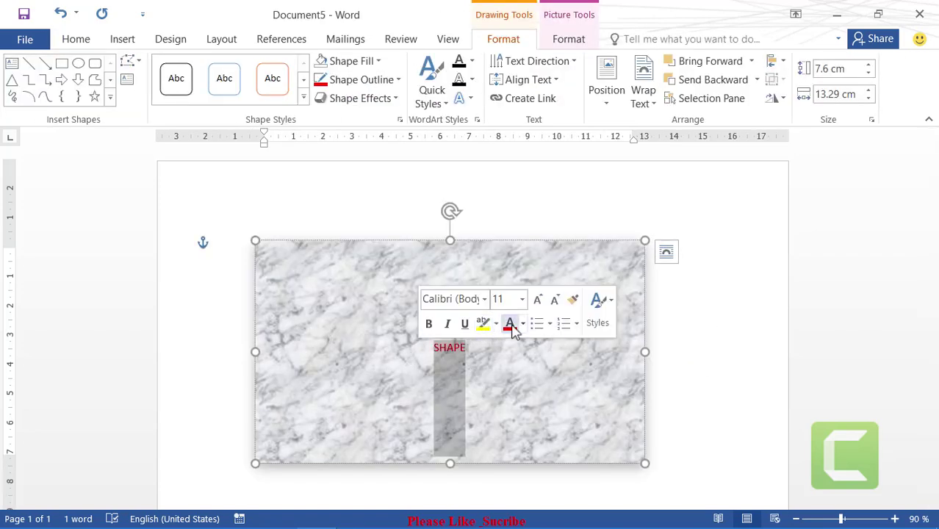
{"action": "left_click", "coordinate": [427, 324]}
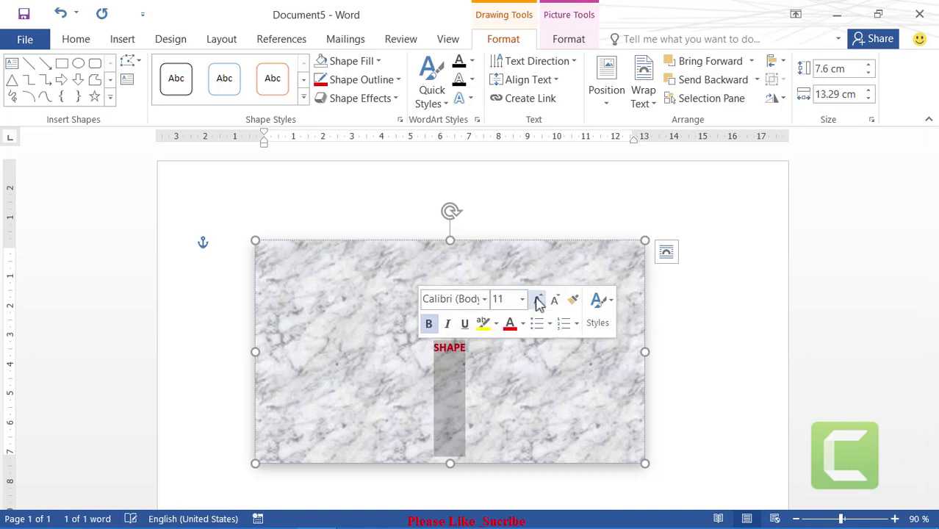
{"action": "left_click", "coordinate": [538, 301]}
{"action": "left_click", "coordinate": [538, 301]}
{"action": "left_click", "coordinate": [539, 301]}
{"action": "left_click", "coordinate": [539, 301]}
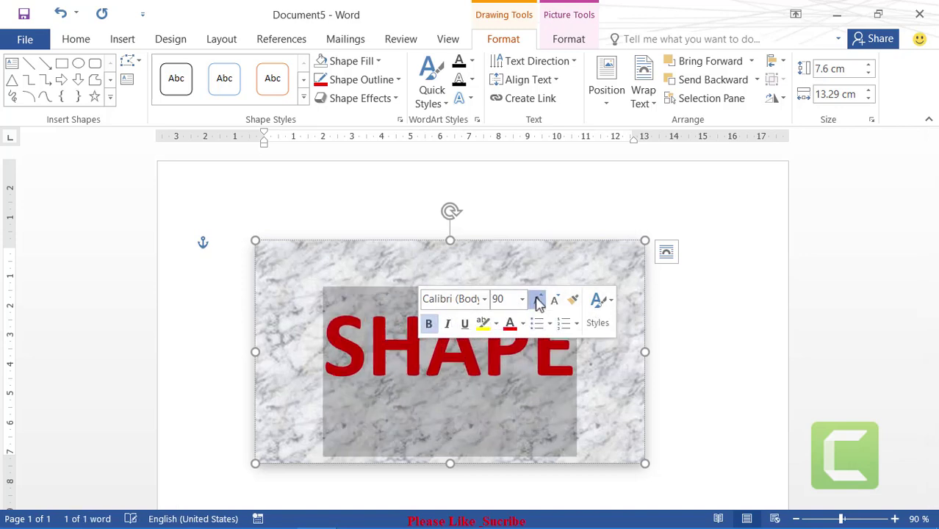
{"action": "left_click", "coordinate": [539, 301]}
{"action": "left_click", "coordinate": [747, 361]}
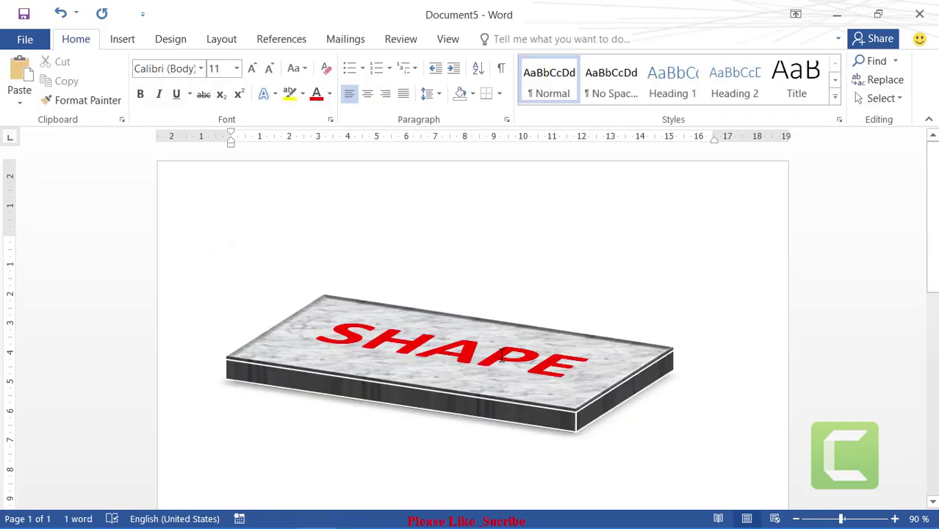
Step: Browse the Insert tab's Shapes gallery without adding anything, then place the caret below the slab
{"action": "left_click", "coordinate": [124, 40]}
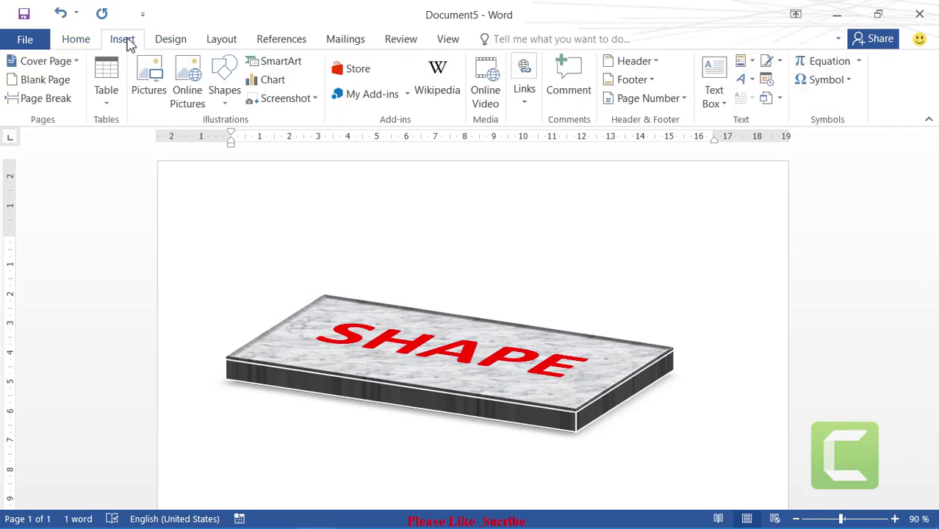
{"action": "left_click", "coordinate": [232, 103]}
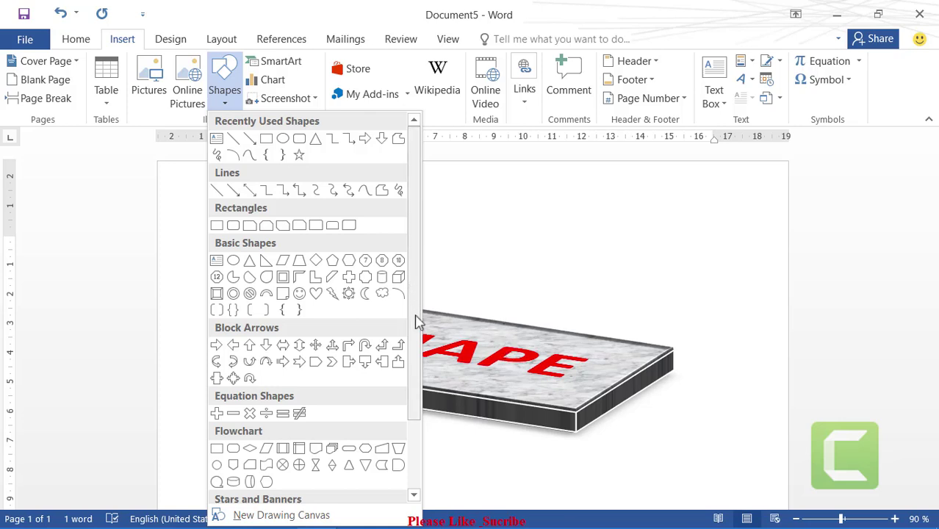
{"action": "left_click", "coordinate": [424, 453]}
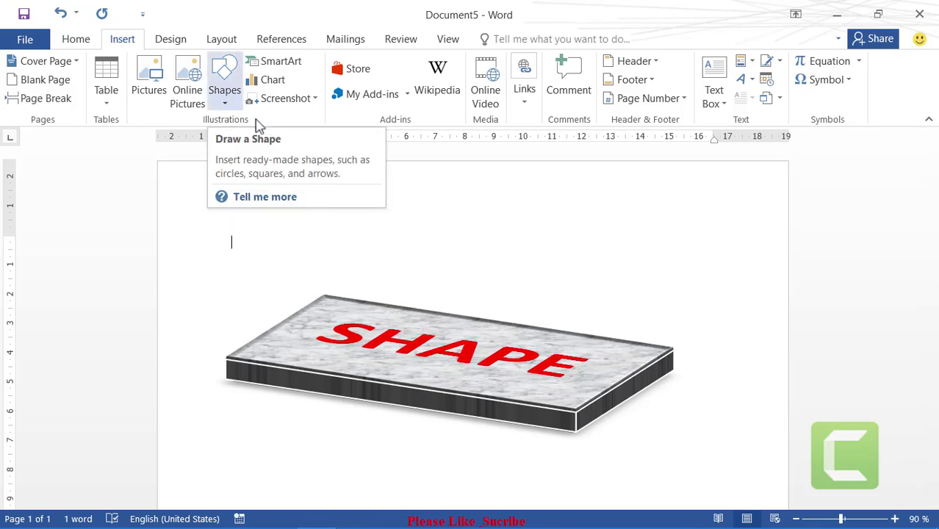
{"action": "left_click", "coordinate": [633, 376]}
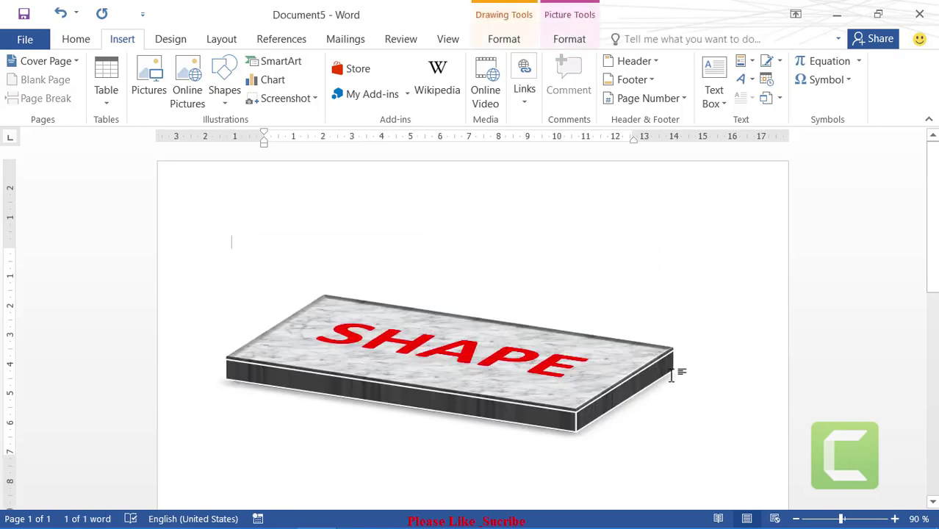
{"action": "left_click", "coordinate": [670, 374]}
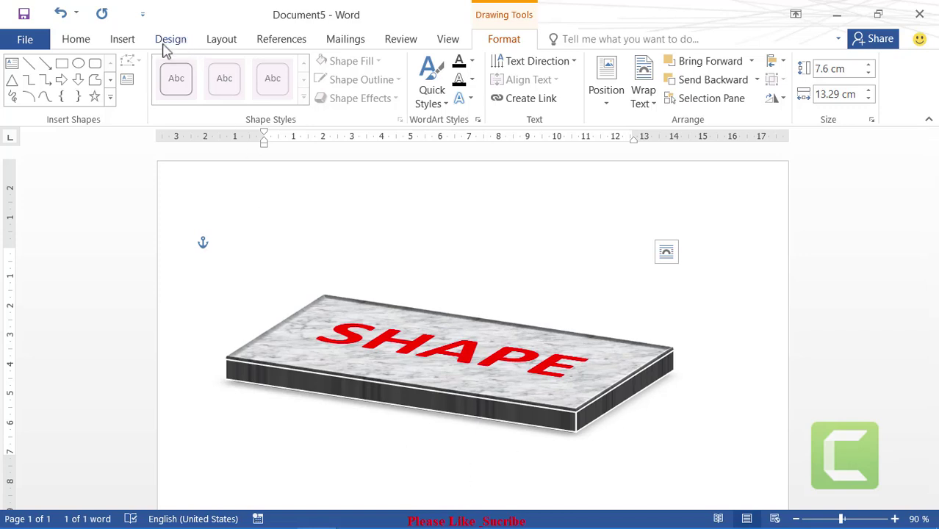
{"action": "left_click", "coordinate": [121, 45]}
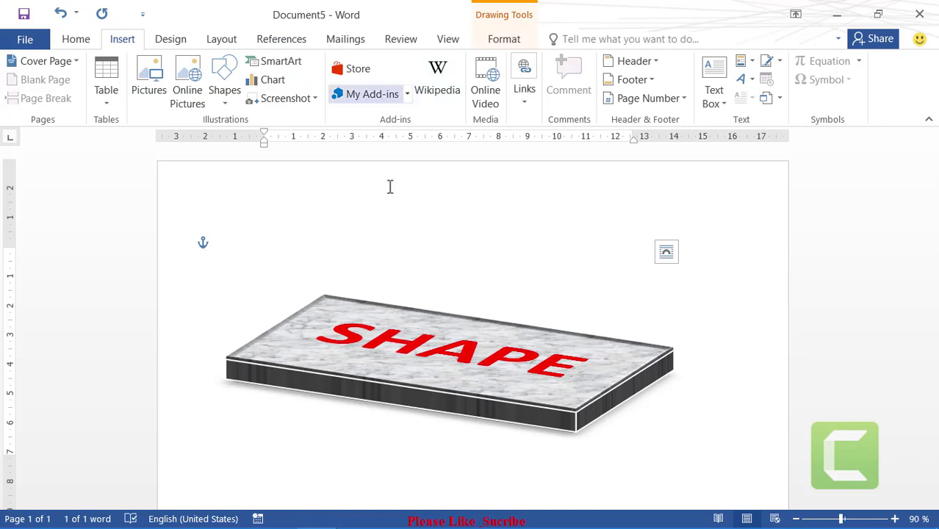
{"action": "scroll", "coordinate": [424, 348], "scroll_direction": "down", "scroll_amount": 2}
{"action": "left_click", "coordinate": [371, 404]}
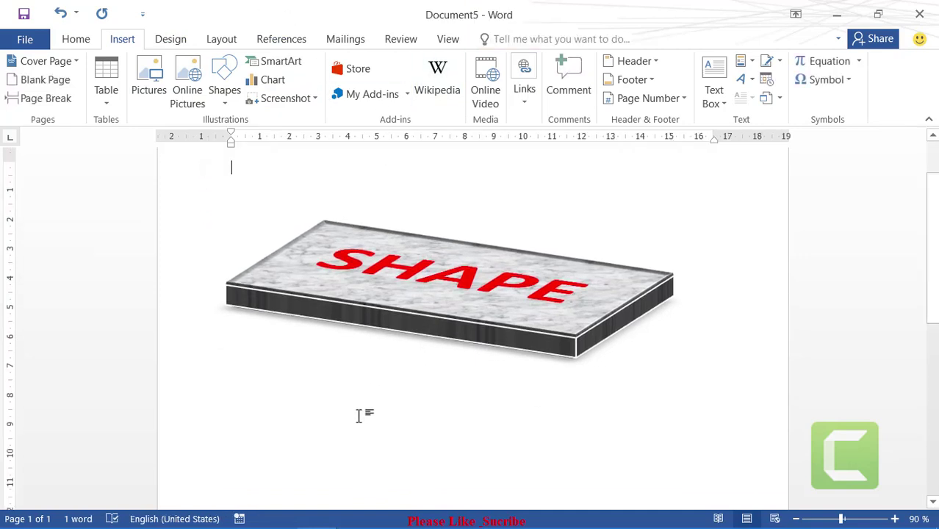
Step: Add three empty lines below the slab so the caret moves onto a new page 2
{"action": "key", "text": "Return"}
{"action": "key", "text": "Return"}
{"action": "key", "text": "Return"}
{"action": "key", "text": "Return"}
{"action": "key", "text": "Return"}
{"action": "key", "text": "Return"}
{"action": "key", "text": "Return"}
{"action": "key", "text": "Return"}
{"action": "key", "text": "Return"}
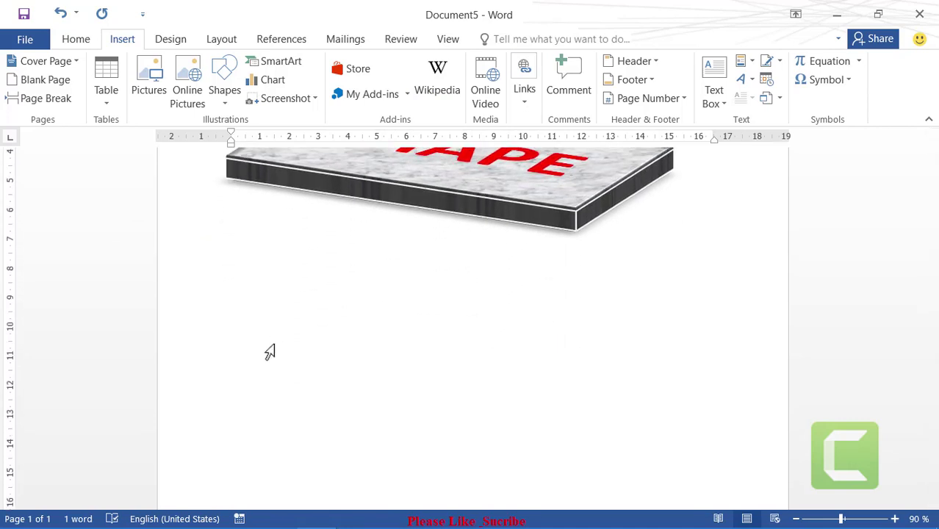
{"action": "scroll", "coordinate": [231, 409], "scroll_direction": "down", "scroll_amount": 5}
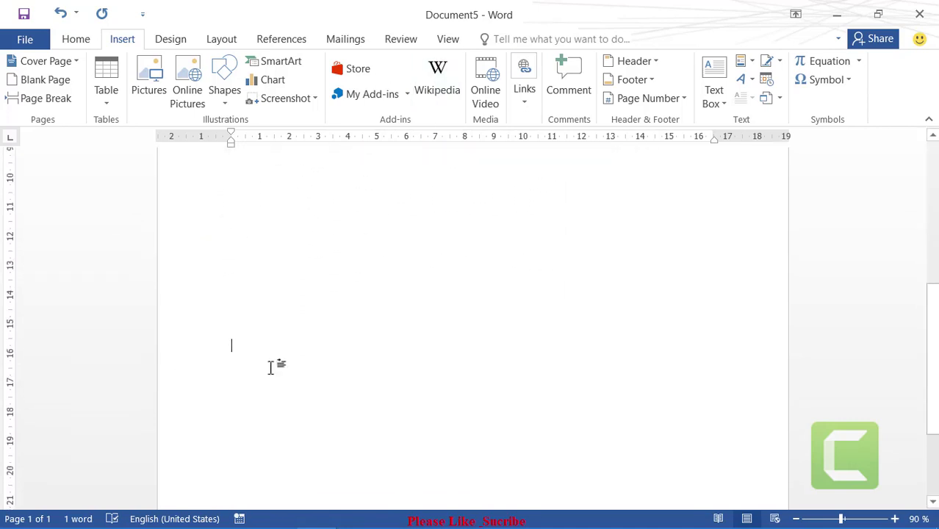
{"action": "key", "text": "Return"}
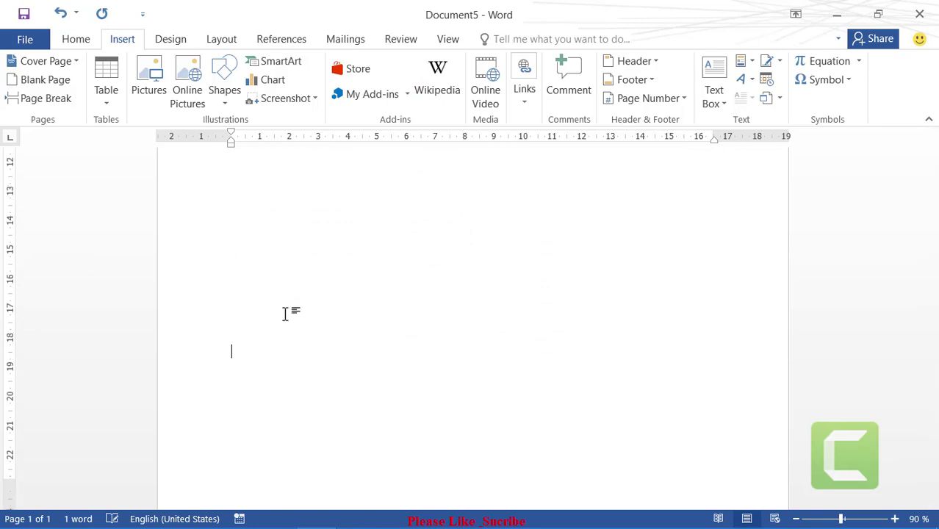
{"action": "key", "text": "Return"}
{"action": "key", "text": "Return"}
{"action": "key", "text": "Return"}
{"action": "key", "text": "Return"}
{"action": "key", "text": "Return"}
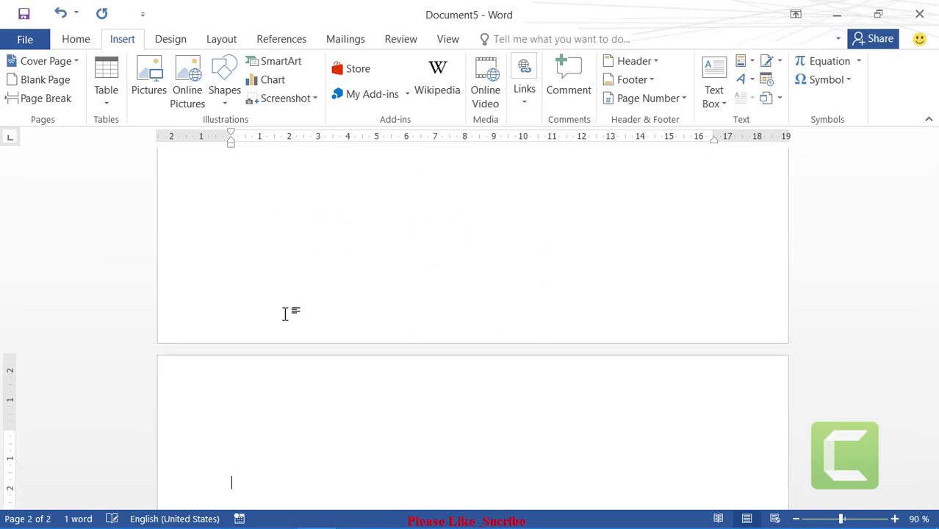
{"action": "scroll", "coordinate": [393, 214], "scroll_direction": "down", "scroll_amount": 5}
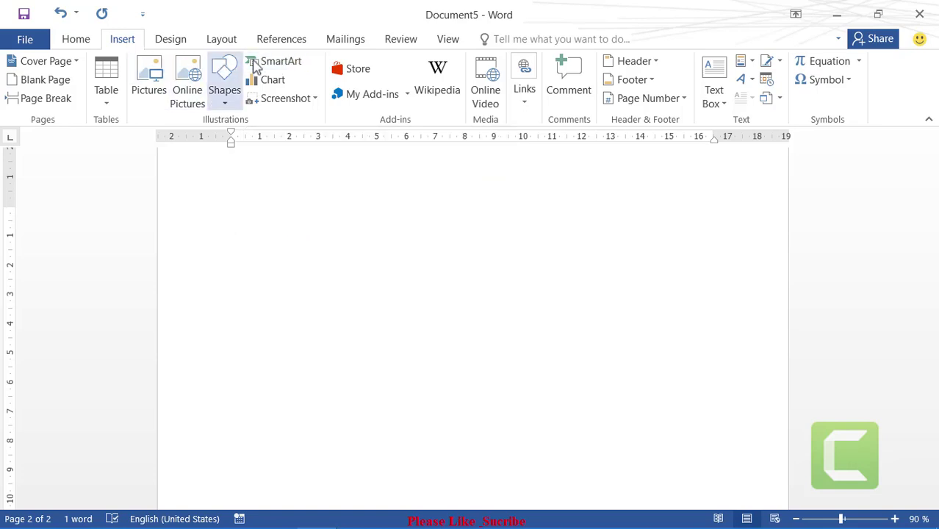
Step: Insert the Horizontal Hierarchy layout from the SmartArt Hierarchy category
{"action": "left_click", "coordinate": [269, 65]}
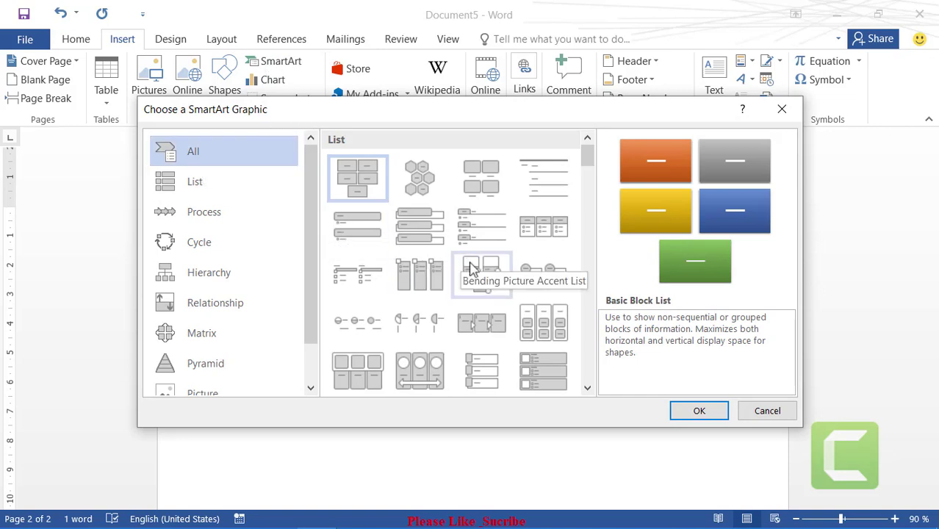
{"action": "scroll", "coordinate": [472, 272], "scroll_direction": "down", "scroll_amount": 1}
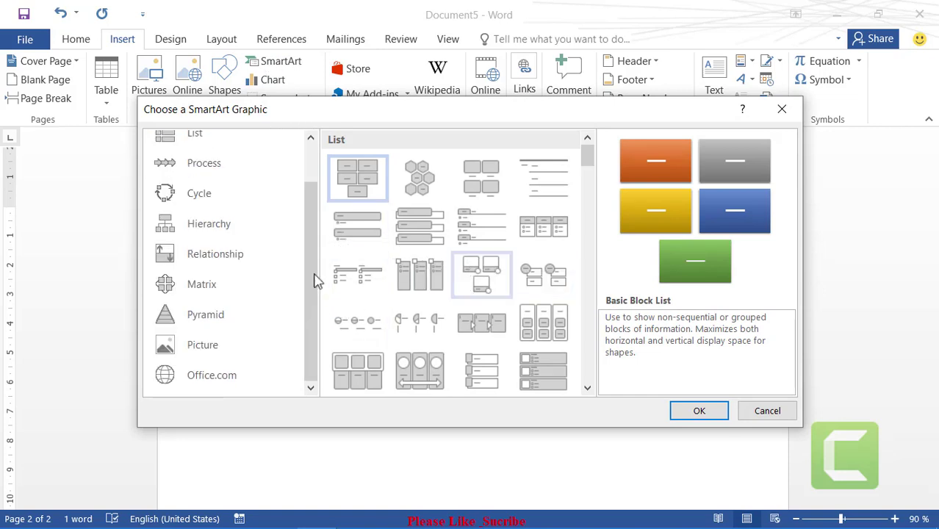
{"action": "left_click", "coordinate": [190, 174]}
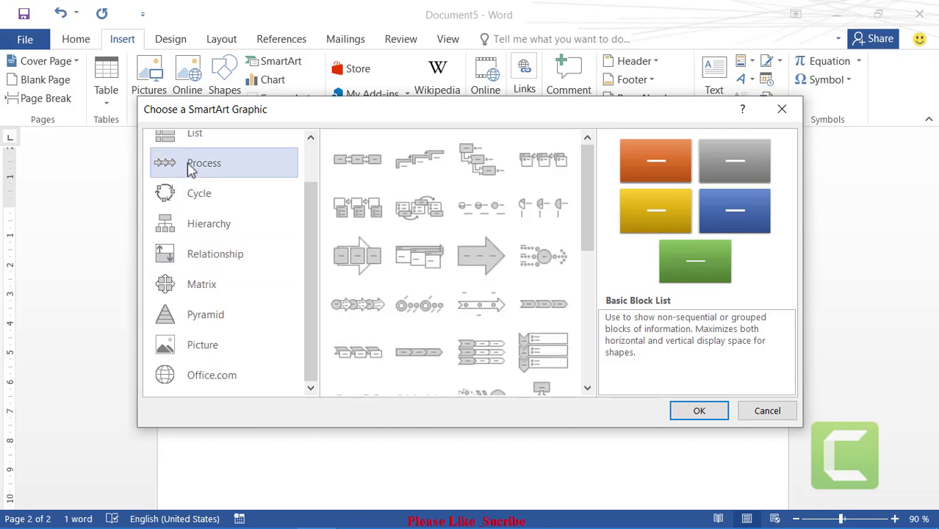
{"action": "scroll", "coordinate": [273, 192], "scroll_direction": "up", "scroll_amount": 2}
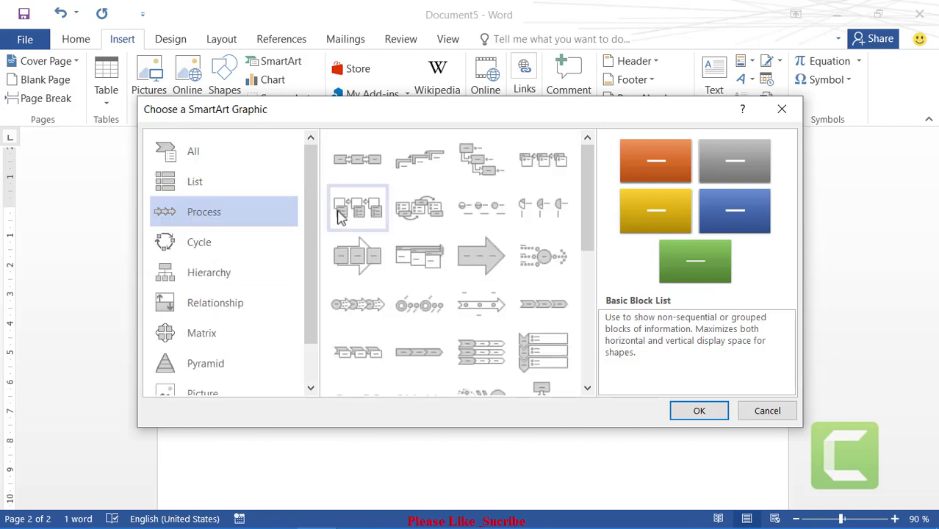
{"action": "left_click", "coordinate": [224, 251]}
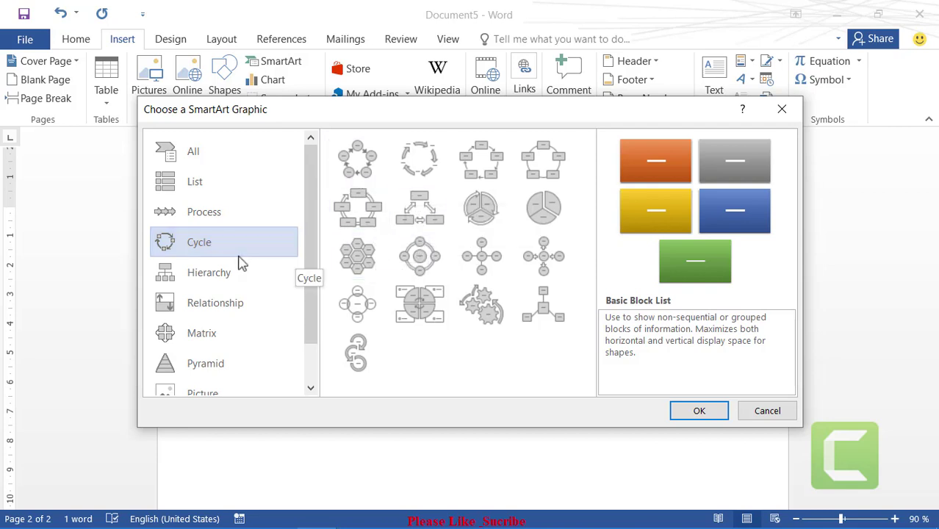
{"action": "left_click", "coordinate": [213, 287]}
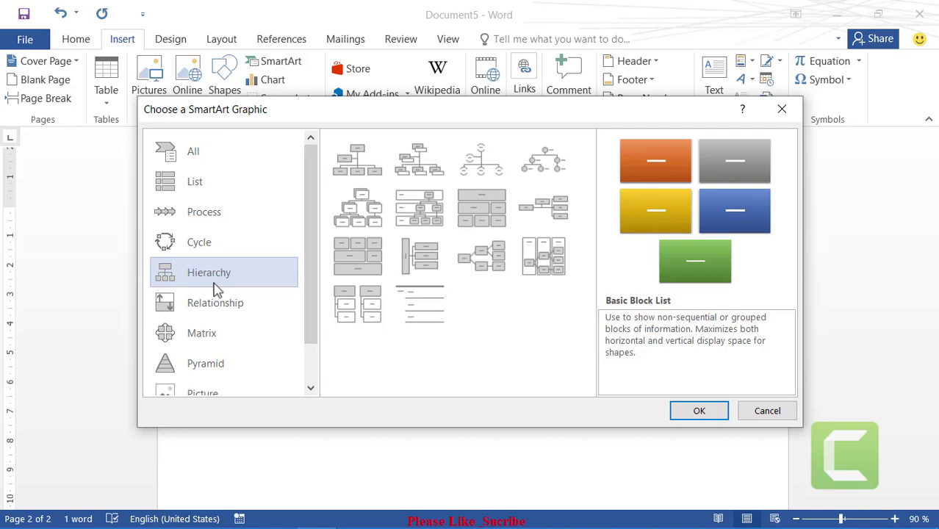
{"action": "double_click", "coordinate": [483, 270]}
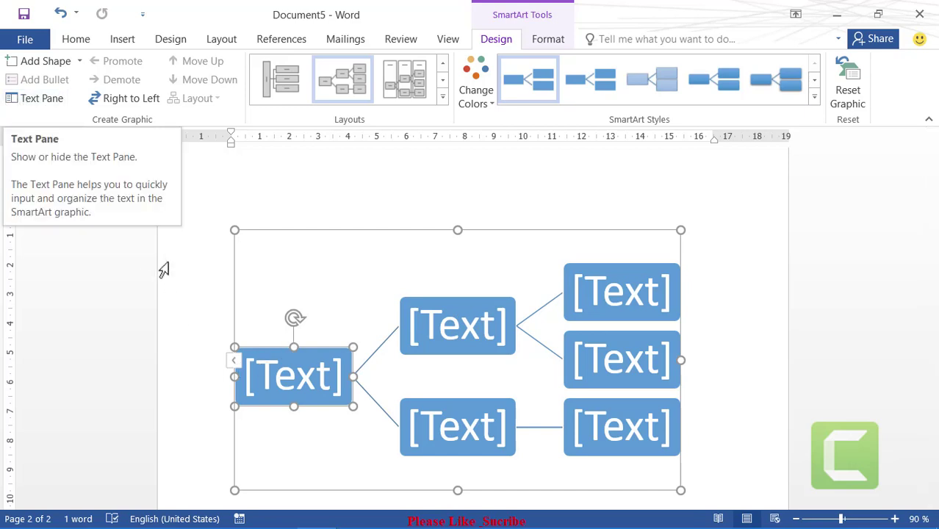
Step: Label the root box Computer, the upper middle box Hardware and the lower one Software
{"action": "left_click", "coordinate": [289, 378]}
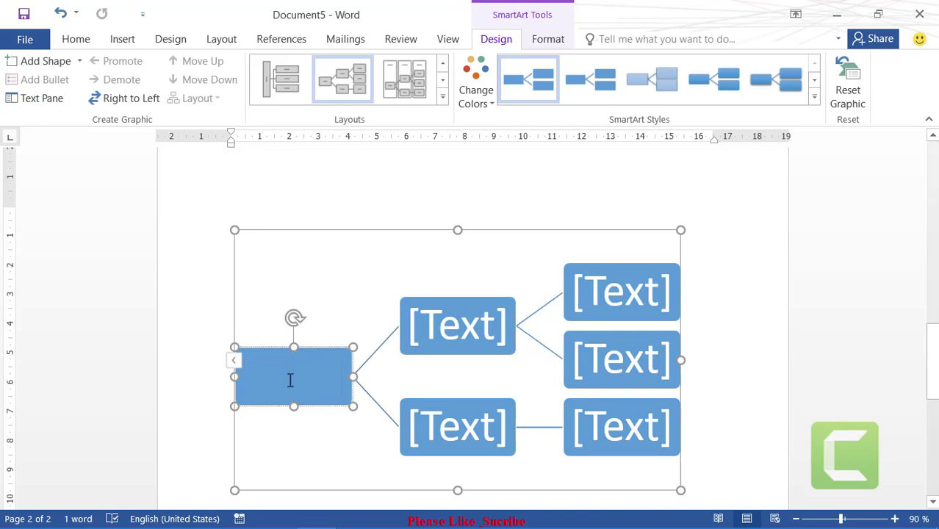
{"action": "type", "text": "Computer"}
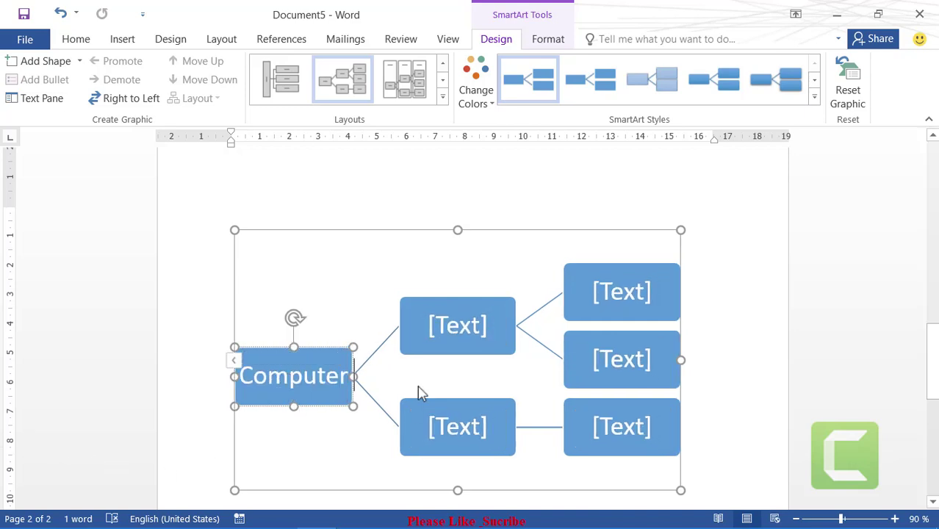
{"action": "left_click", "coordinate": [460, 324]}
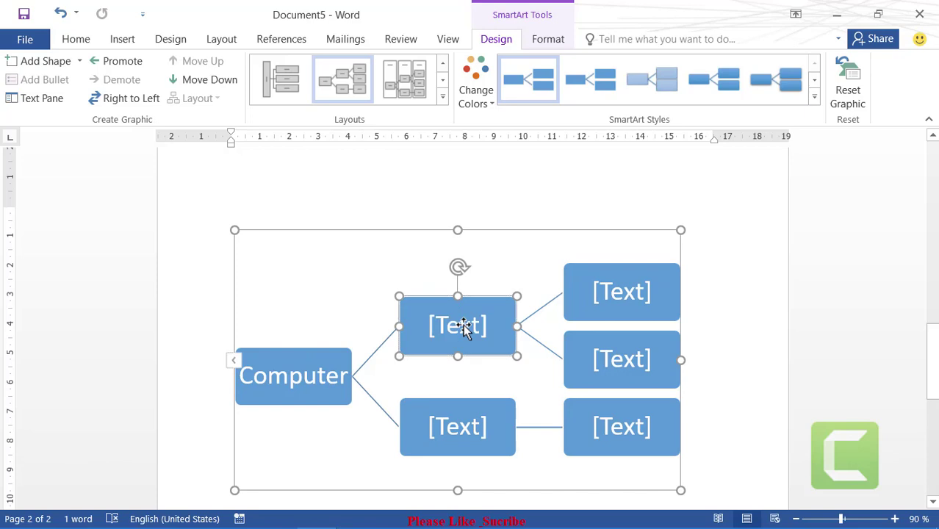
{"action": "left_click", "coordinate": [463, 327]}
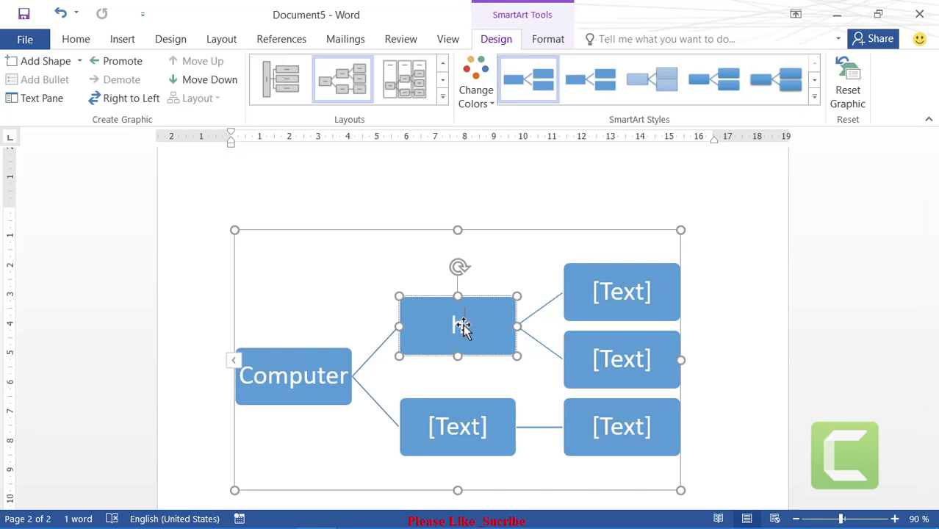
{"action": "type", "text": "Hard"}
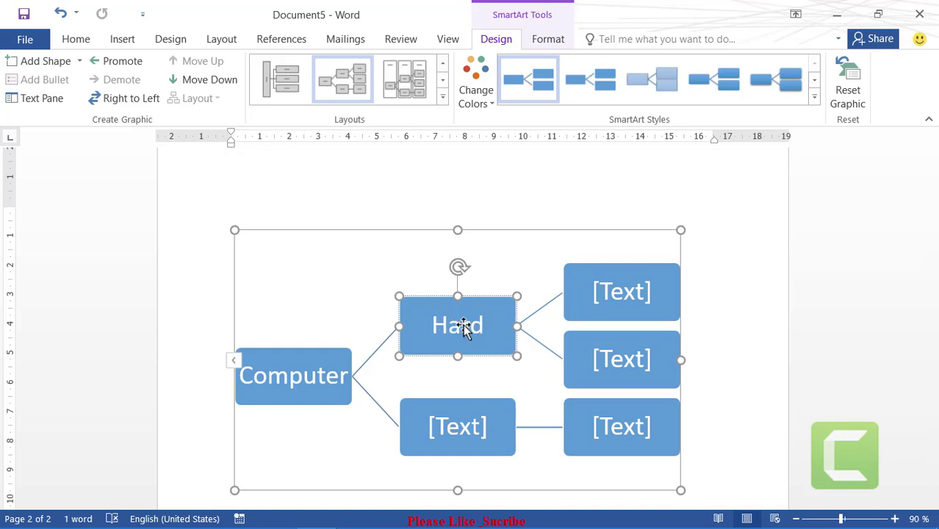
{"action": "type", "text": "ware"}
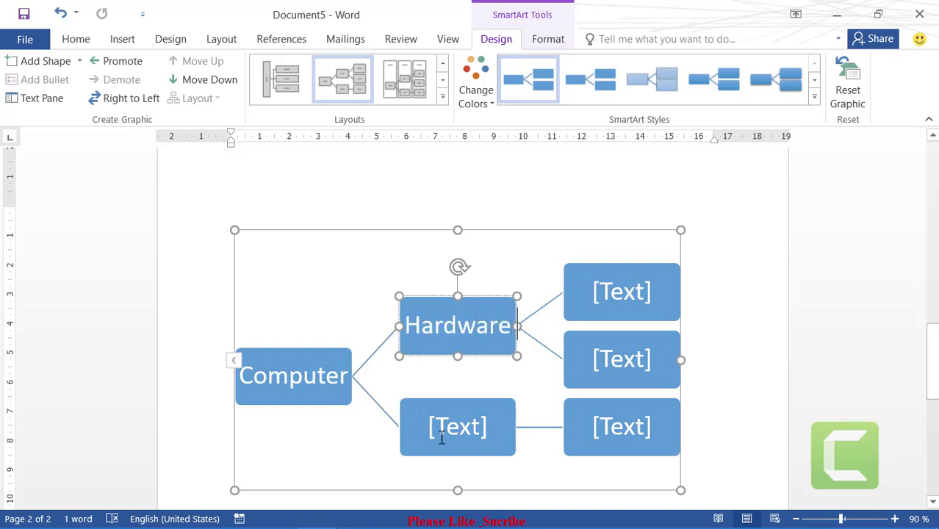
{"action": "left_click", "coordinate": [474, 457]}
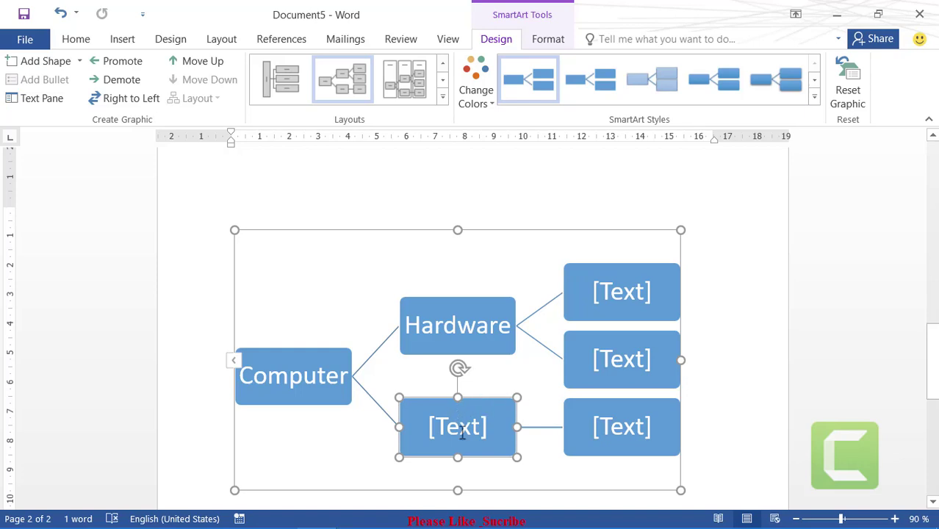
{"action": "type", "text": "S"}
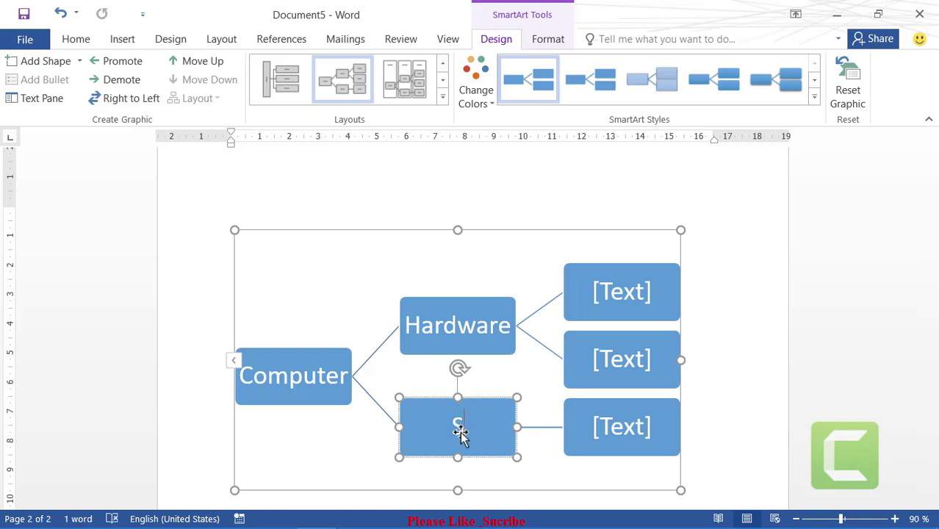
{"action": "type", "text": "oftw"}
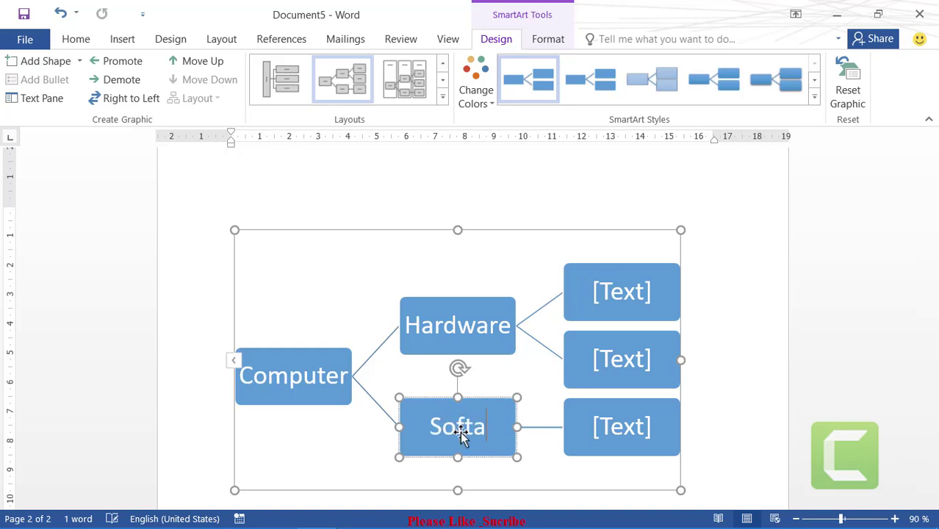
{"action": "type", "text": "are"}
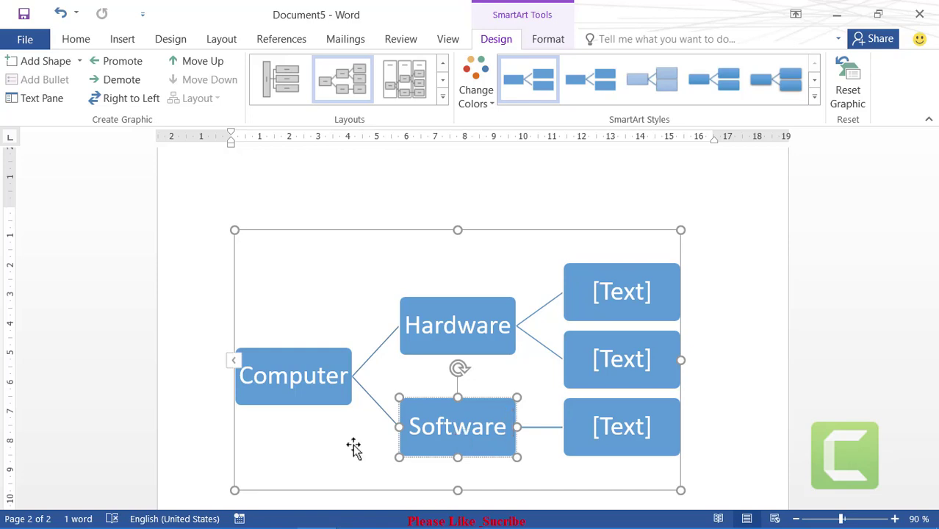
Step: Label the top two right-hand boxes Input devices and Output devices
{"action": "left_click", "coordinate": [606, 289]}
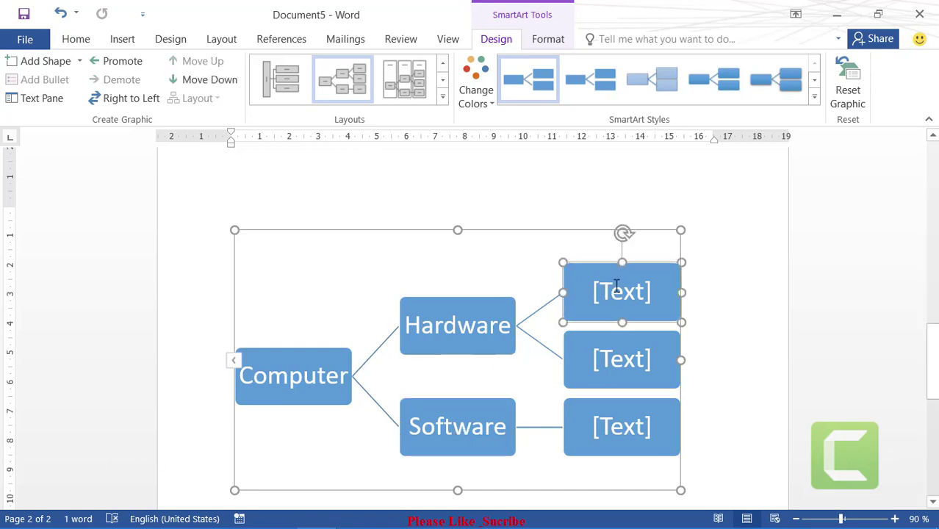
{"action": "left_click", "coordinate": [638, 294]}
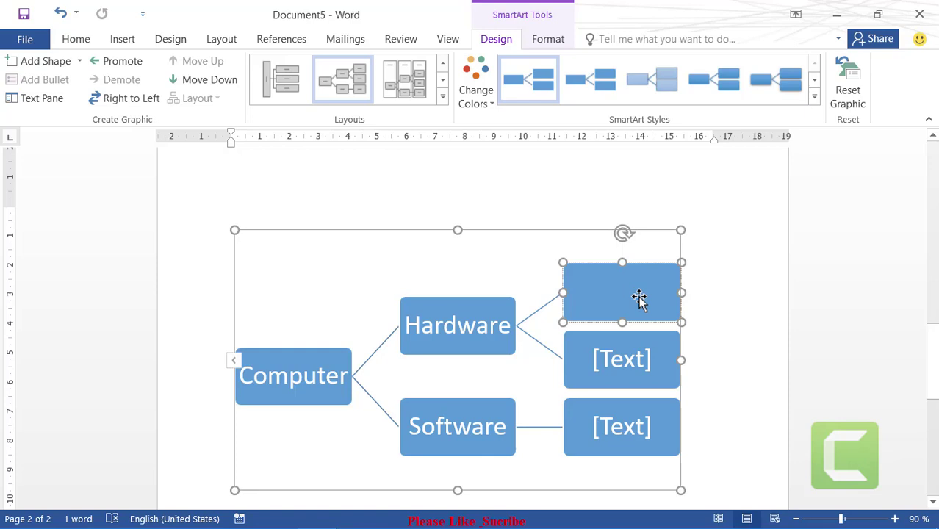
{"action": "type", "text": "Input"}
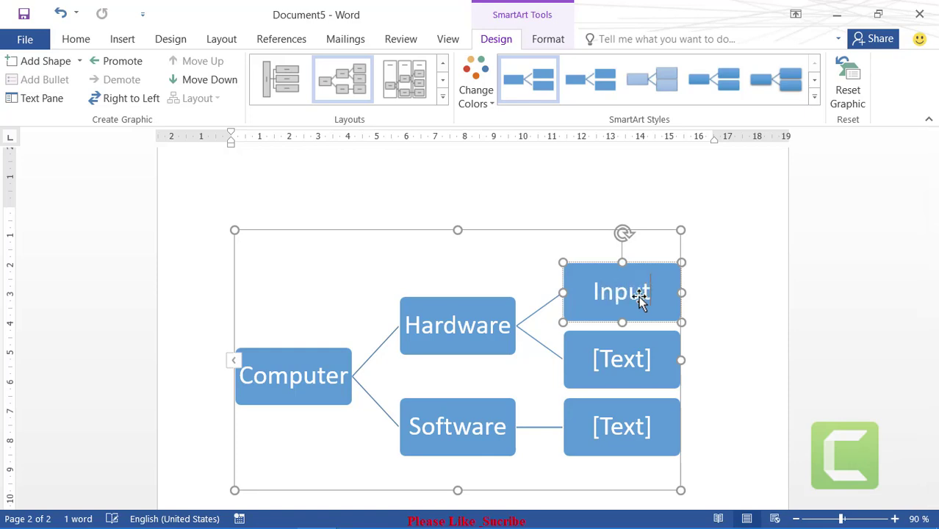
{"action": "type", "text": " devices"}
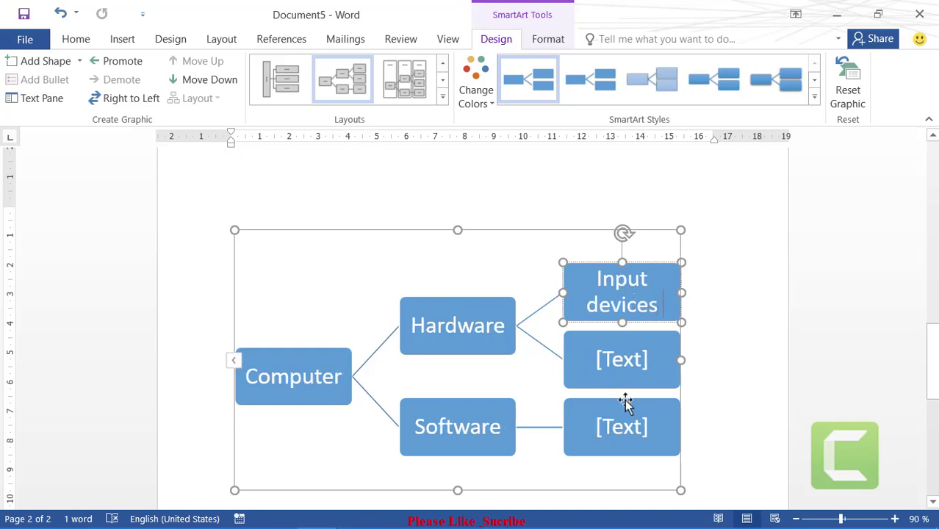
{"action": "left_click", "coordinate": [609, 362]}
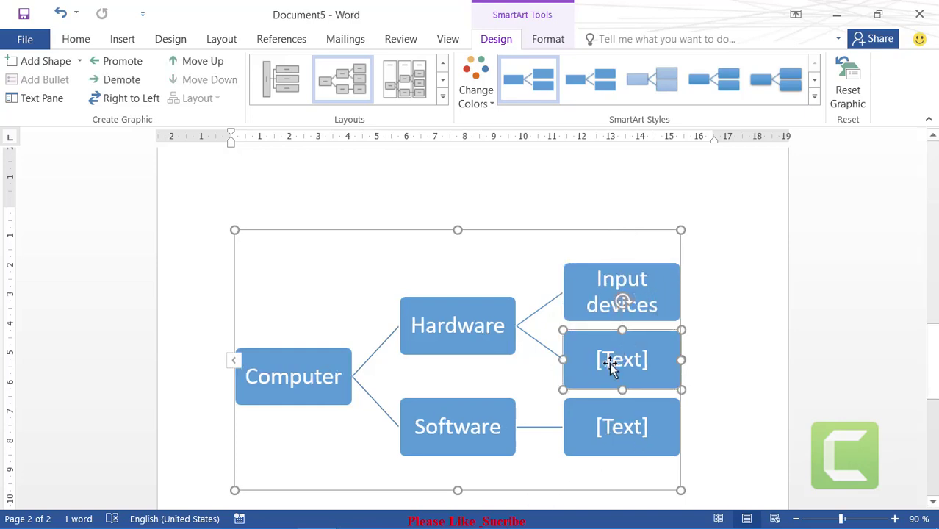
{"action": "type", "text": "Output "}
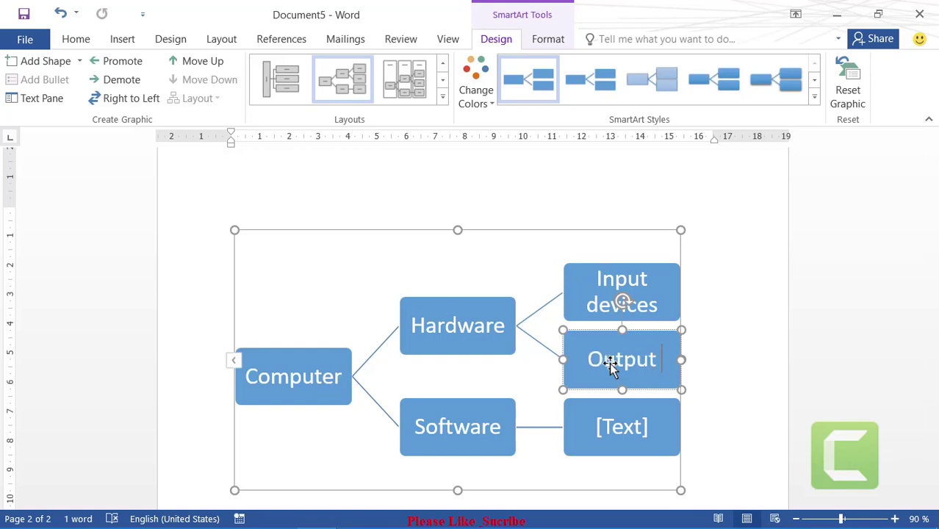
{"action": "type", "text": "devices"}
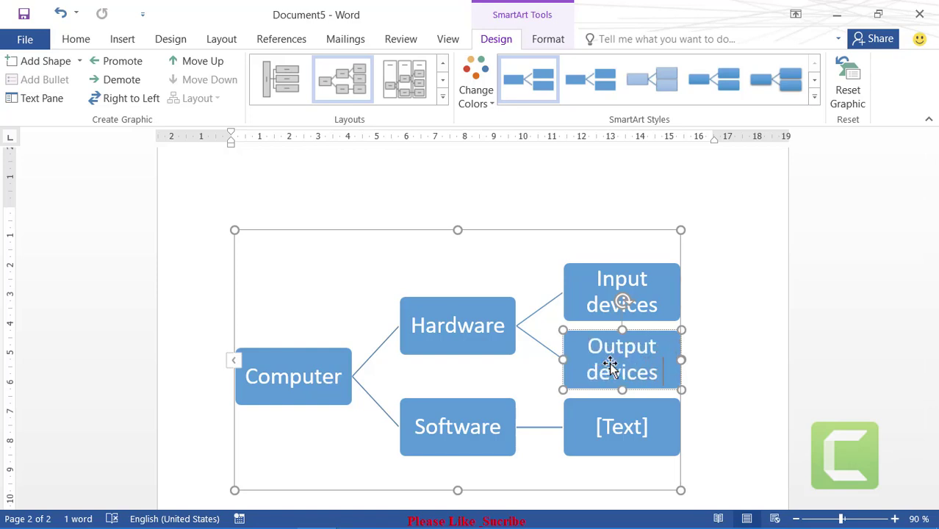
Step: Label the bottom right box System Software and select that box
{"action": "scroll", "coordinate": [558, 363], "scroll_direction": "down", "scroll_amount": 1}
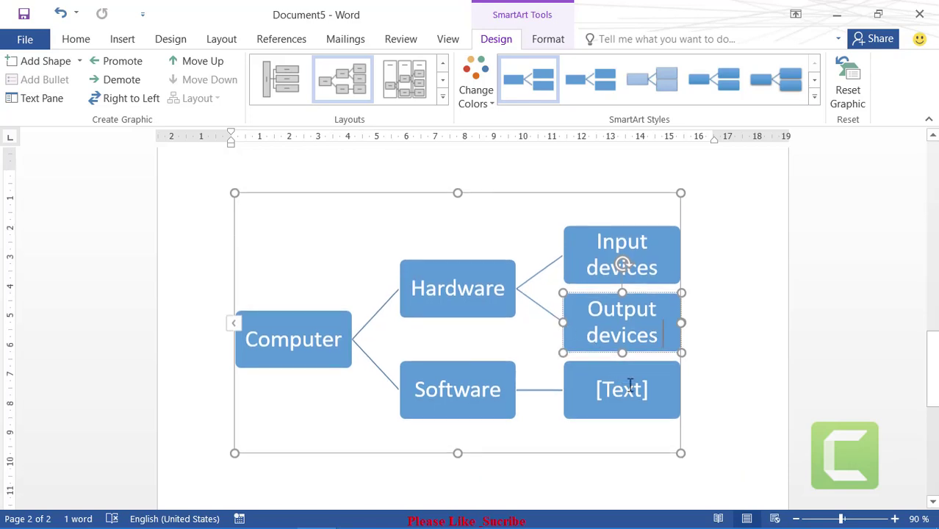
{"action": "left_click", "coordinate": [630, 386]}
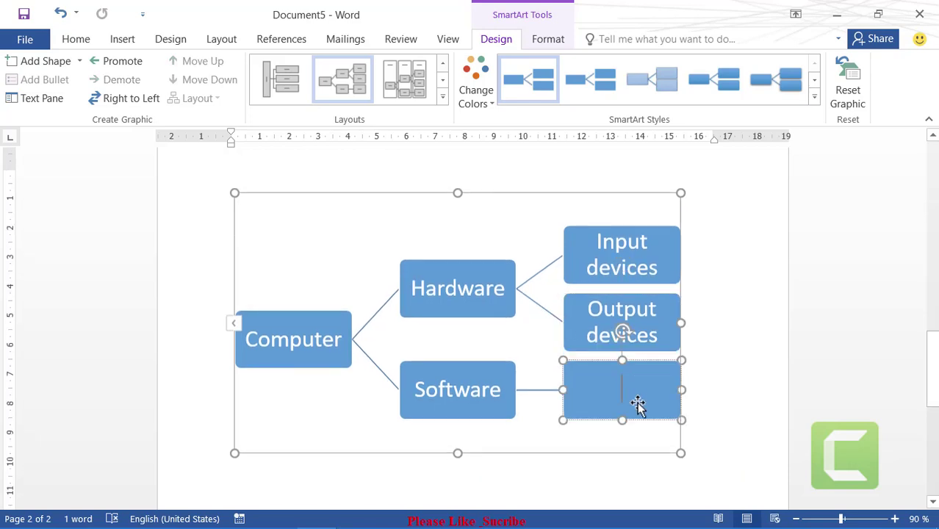
{"action": "type", "text": "sy"}
{"action": "key", "text": "BackSpace"}
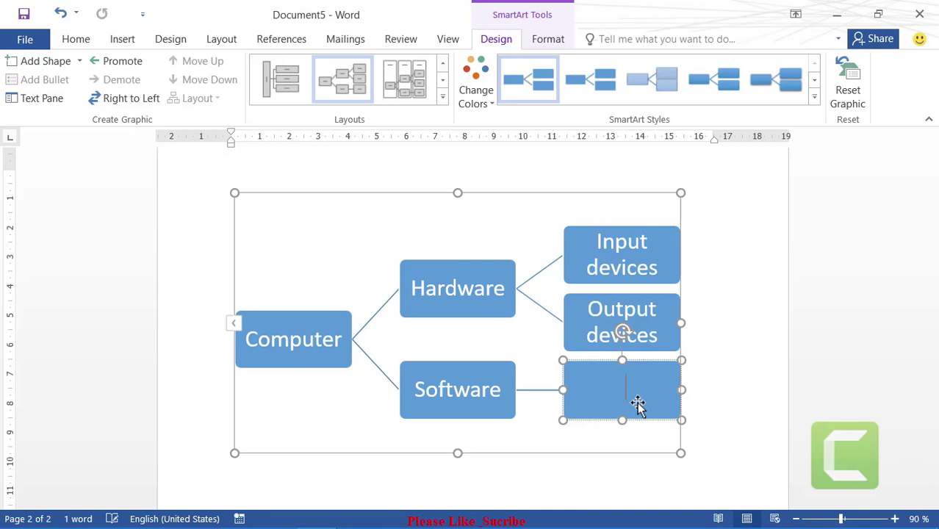
{"action": "type", "text": "ystem"}
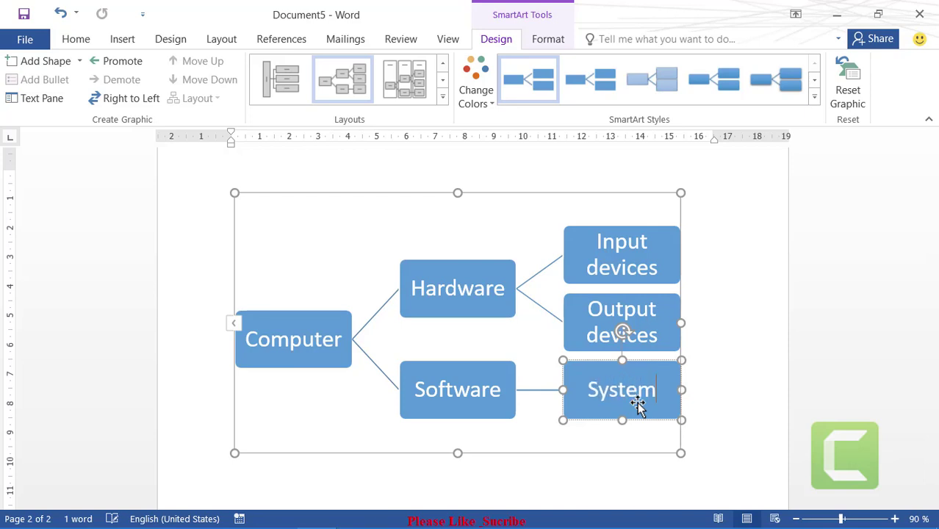
{"action": "key", "text": "BackSpace"}
{"action": "type", "text": "m Software"}
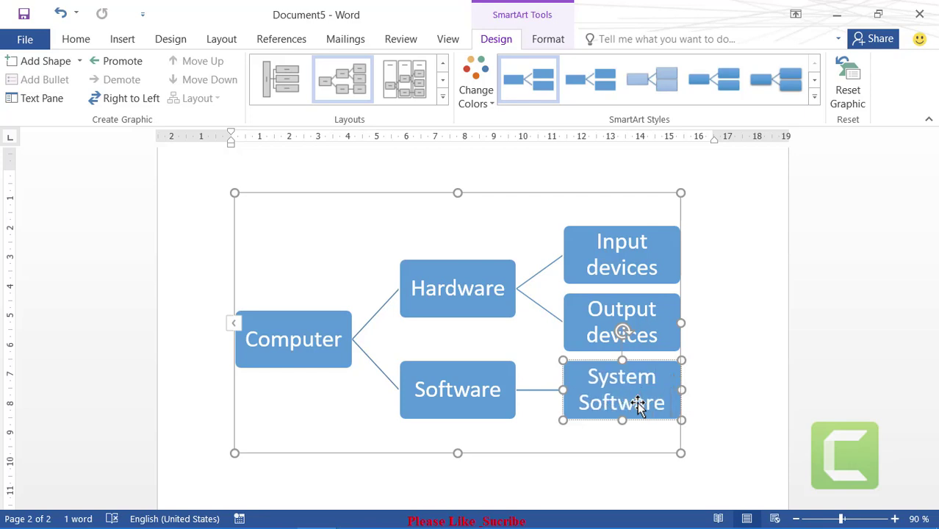
{"action": "left_click", "coordinate": [707, 357]}
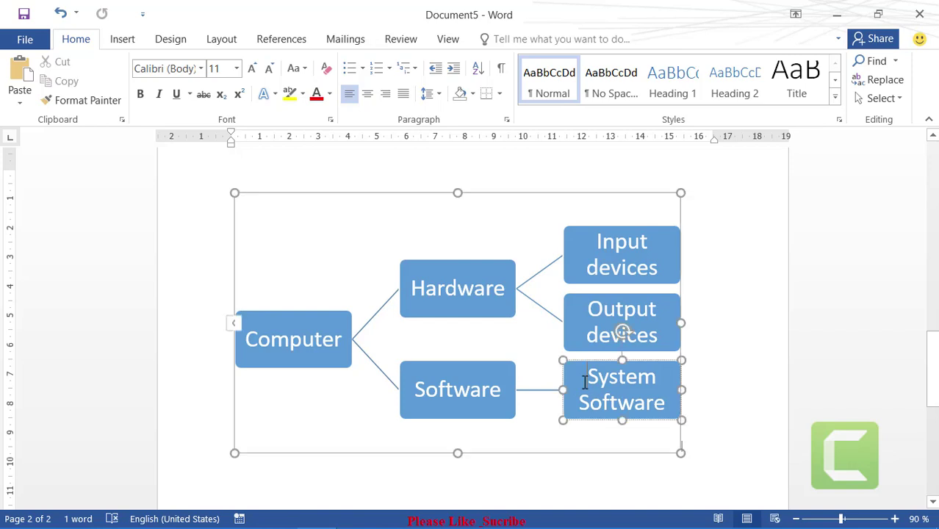
{"action": "double_click", "coordinate": [585, 382]}
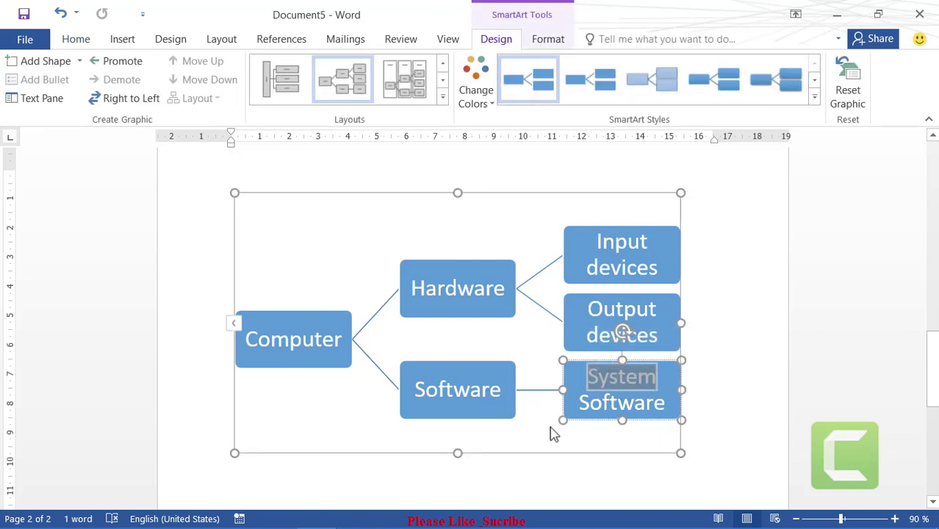
{"action": "left_click", "coordinate": [581, 422]}
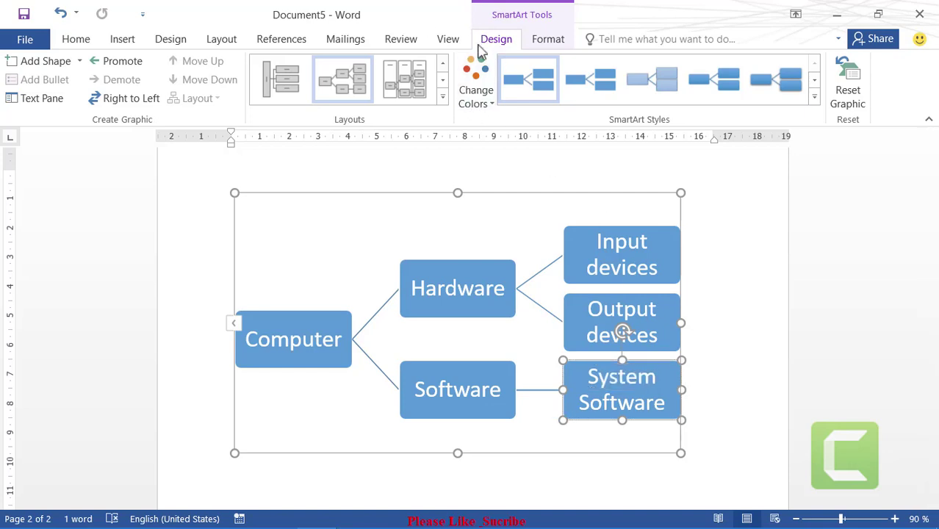
Step: Add a new shape under Software and start labelling it Application Software
{"action": "left_click", "coordinate": [49, 63]}
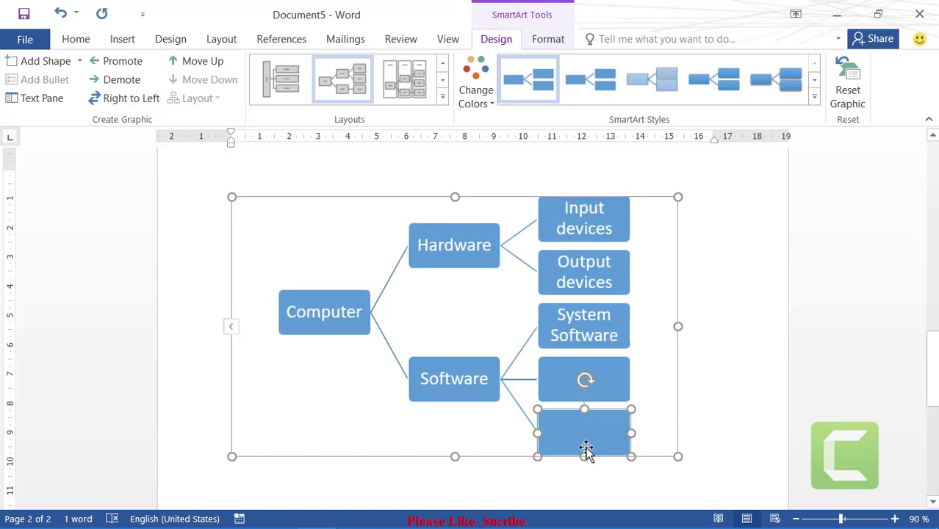
{"action": "left_click", "coordinate": [598, 386]}
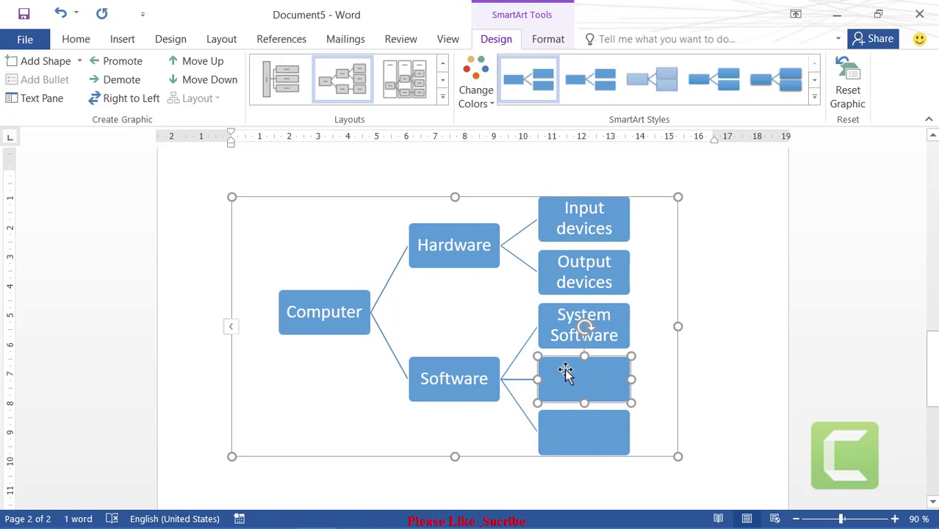
{"action": "type", "text": "Applicati"}
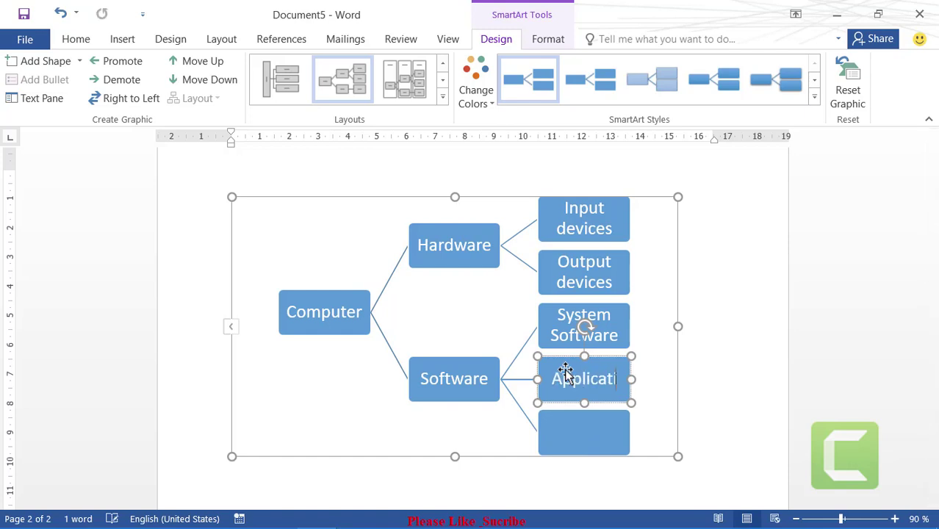
{"action": "type", "text": "on So"}
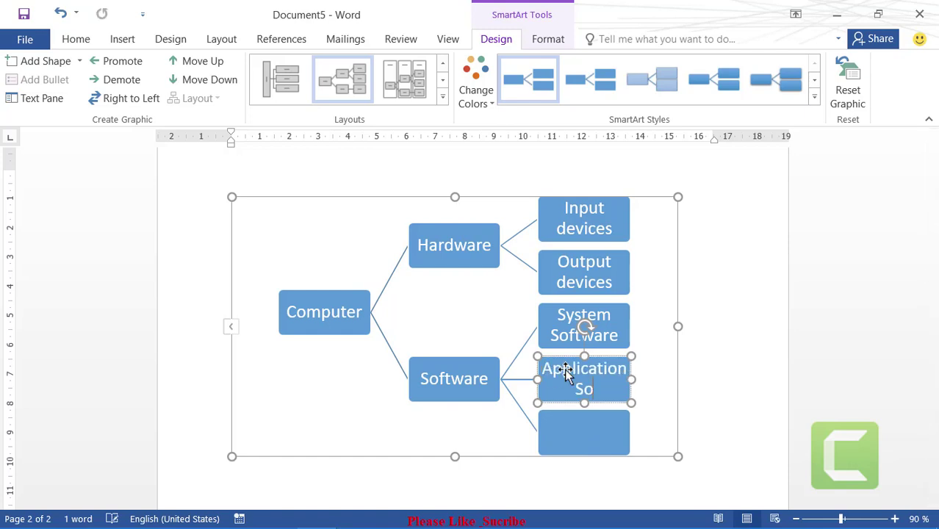
{"action": "type", "text": "fat"}
{"action": "key", "text": "BackSpace"}
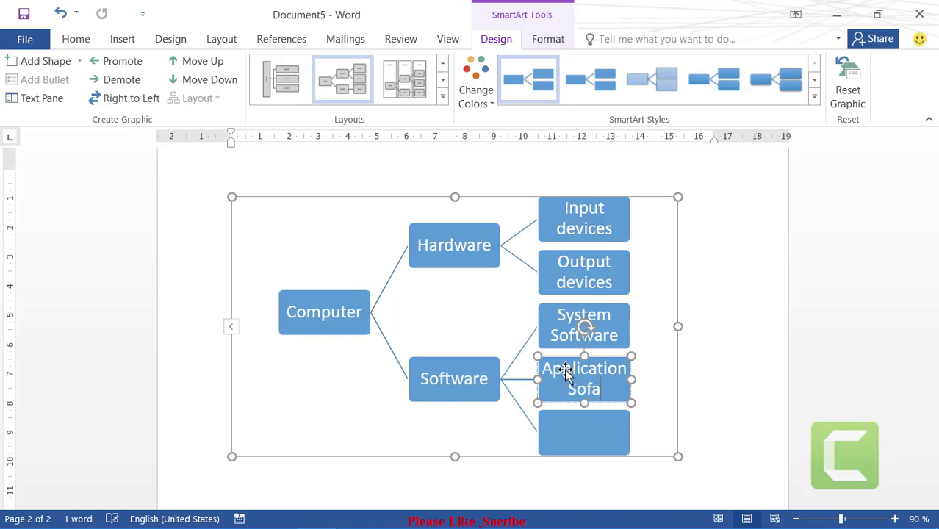
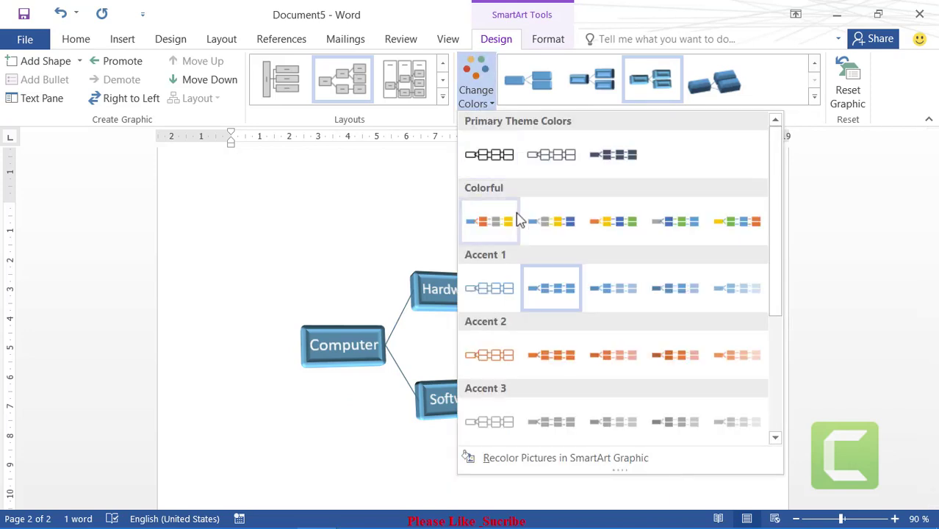
Step: Apply the third 3-D SmartArt style and the fourth Colorful colour scheme to the diagram
{"action": "left_click", "coordinate": [505, 224]}
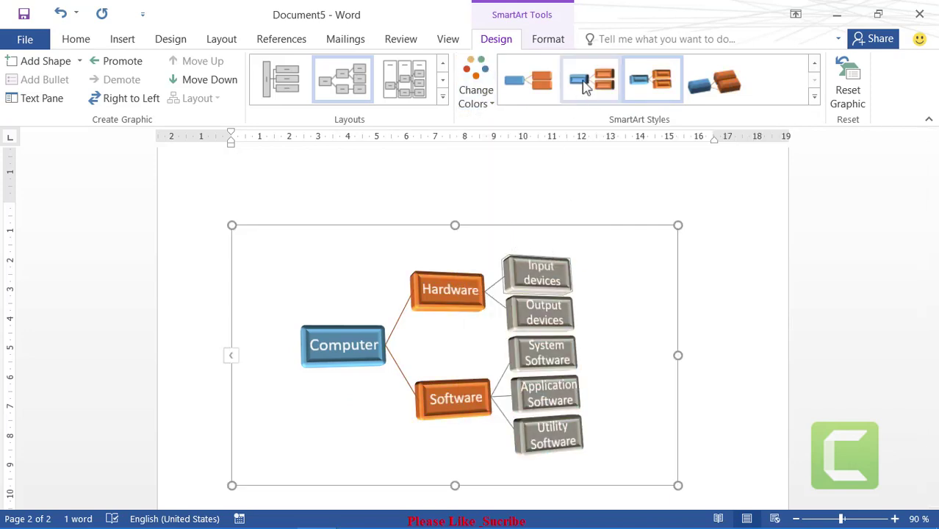
{"action": "left_click", "coordinate": [591, 89]}
{"action": "left_click", "coordinate": [667, 95]}
{"action": "left_click", "coordinate": [478, 101]}
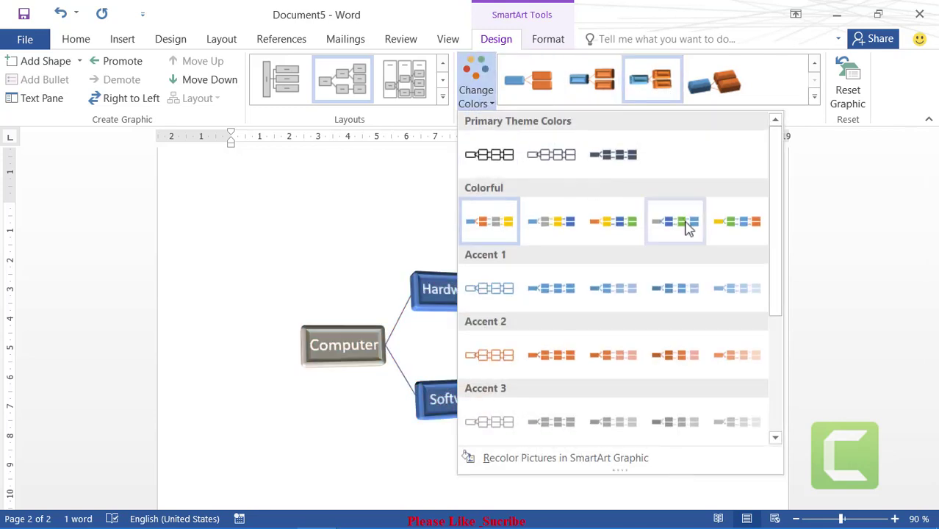
{"action": "left_click", "coordinate": [674, 222]}
{"action": "left_click", "coordinate": [709, 324]}
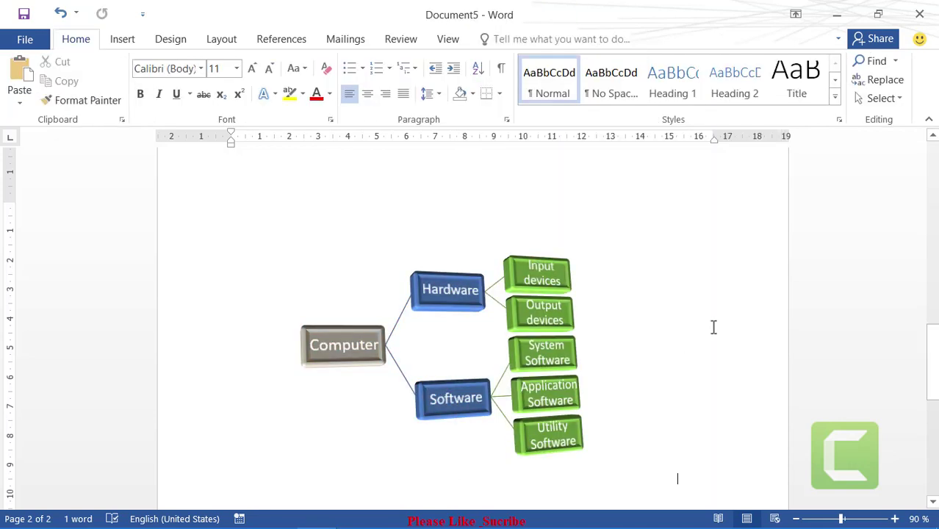
Step: Review the diagram's design and format options, reopening the colour and style galleries
{"action": "left_click", "coordinate": [554, 266]}
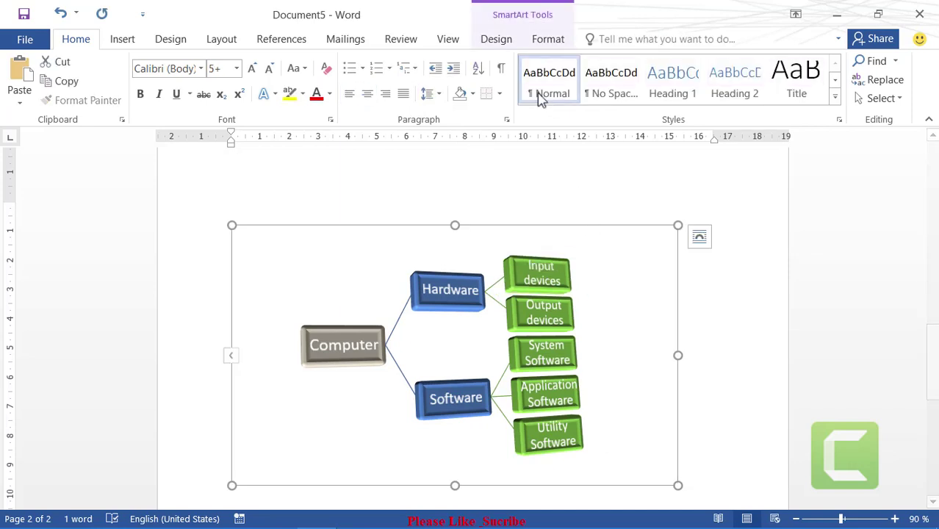
{"action": "left_click", "coordinate": [498, 41]}
{"action": "left_click", "coordinate": [550, 41]}
{"action": "left_click", "coordinate": [491, 40]}
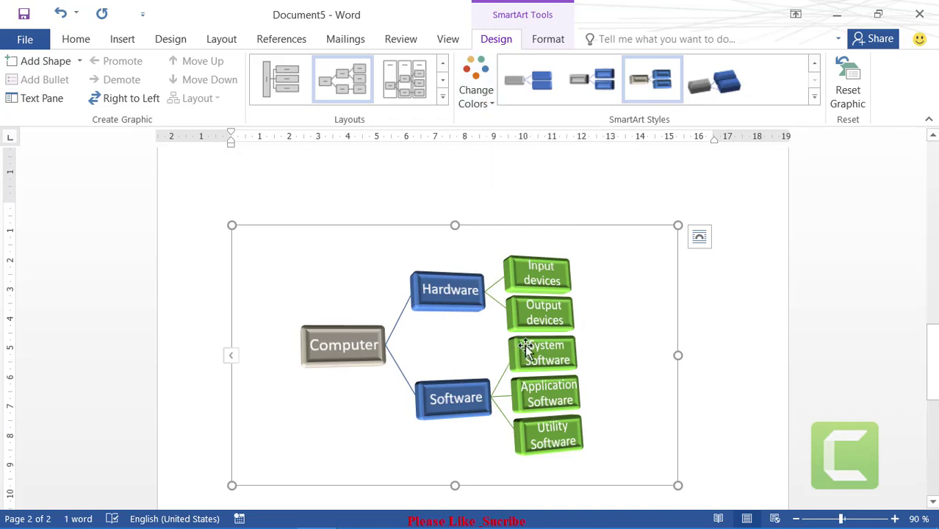
{"action": "left_click", "coordinate": [486, 104]}
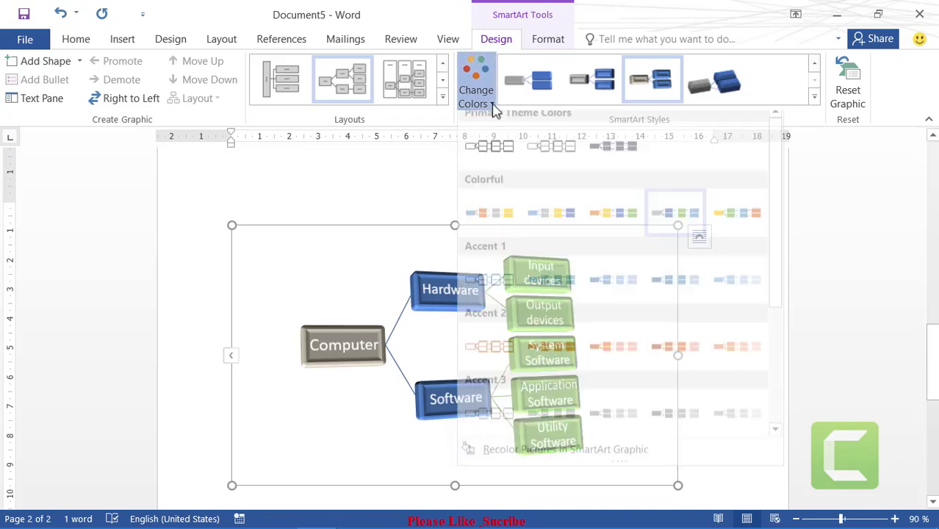
{"action": "left_click", "coordinate": [816, 98]}
{"action": "left_click", "coordinate": [640, 361]}
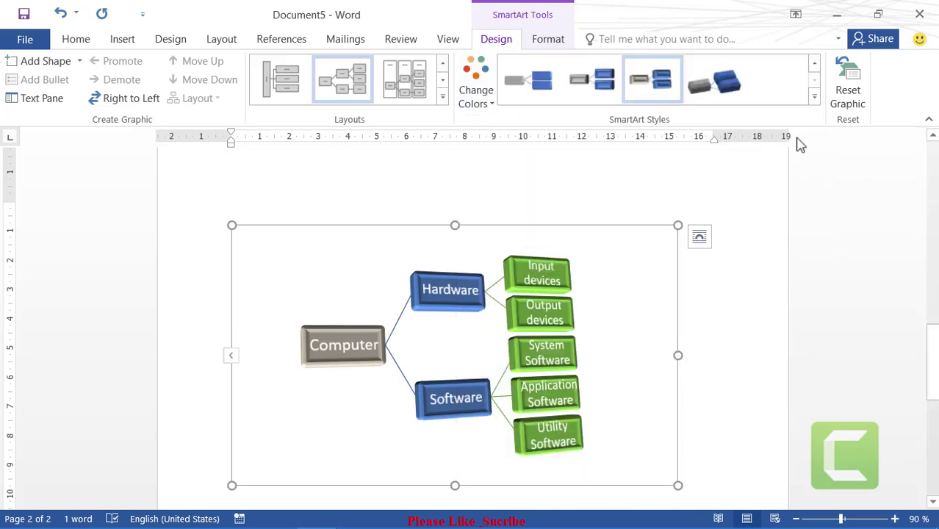
Step: Reset the diagram to its default look and apply the third SmartArt style
{"action": "left_click", "coordinate": [848, 94]}
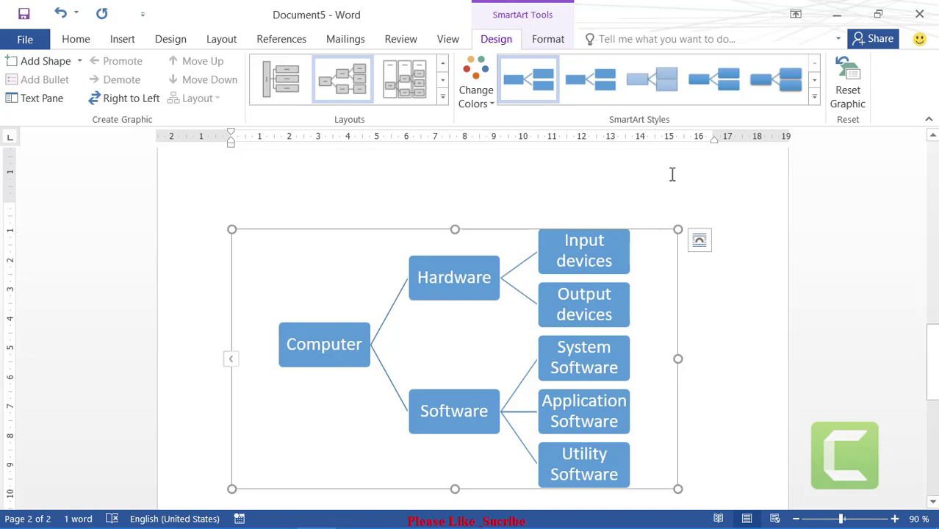
{"action": "left_click", "coordinate": [594, 82]}
{"action": "left_click", "coordinate": [679, 95]}
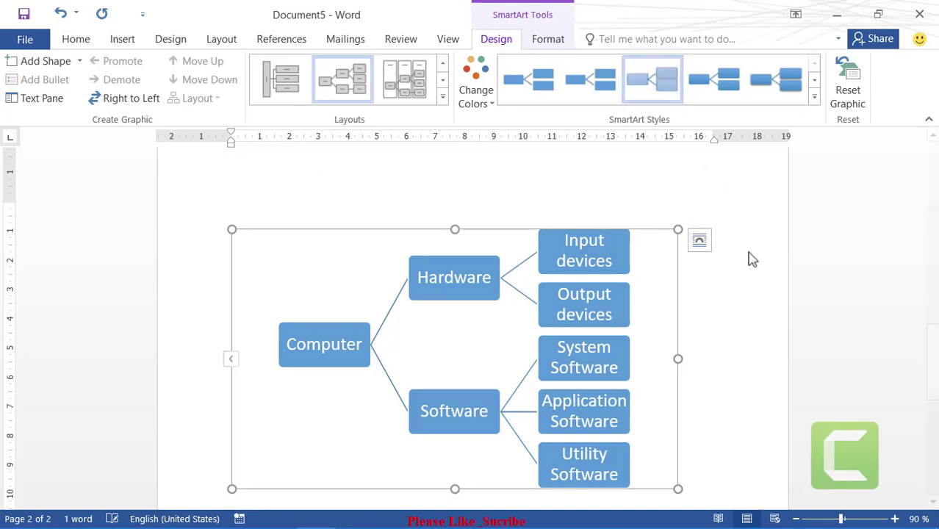
{"action": "left_click", "coordinate": [729, 268]}
{"action": "left_click", "coordinate": [624, 302]}
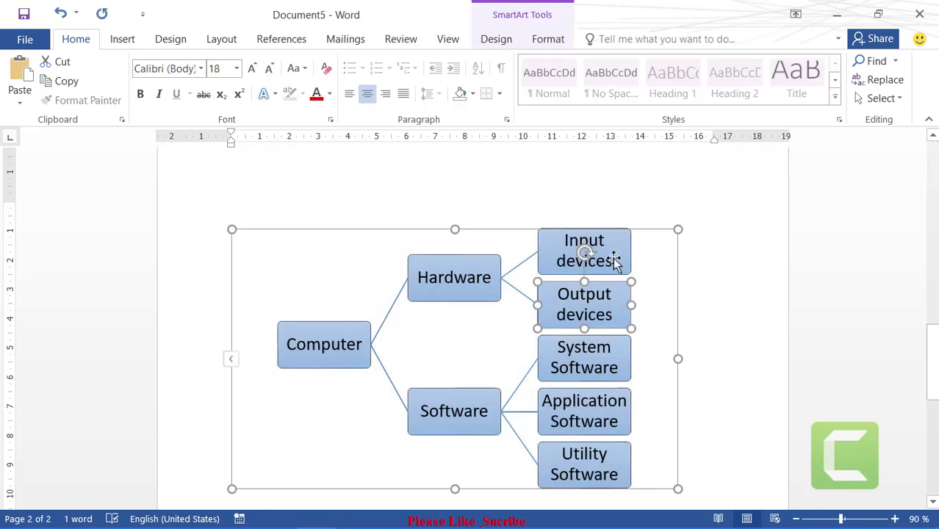
{"action": "left_click", "coordinate": [616, 231]}
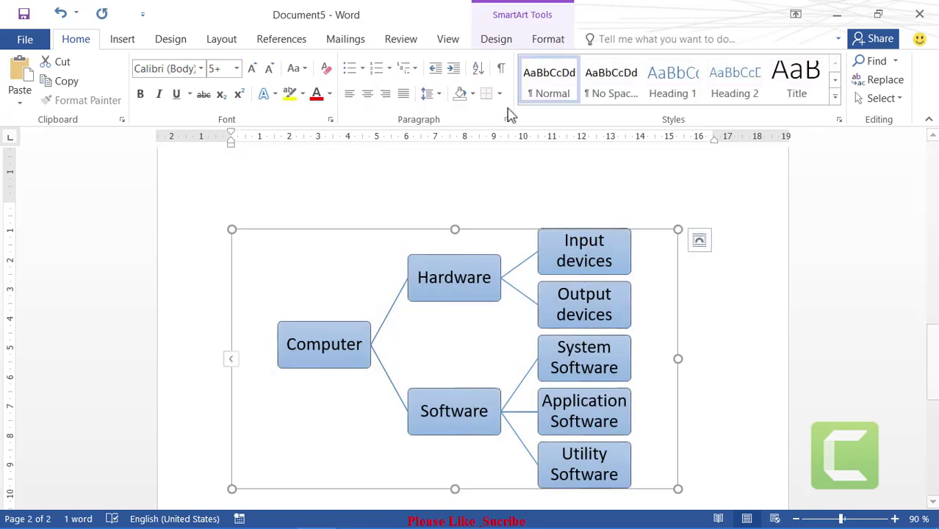
Step: Expand the full Layouts gallery from the SmartArt design options
{"action": "left_click", "coordinate": [496, 39]}
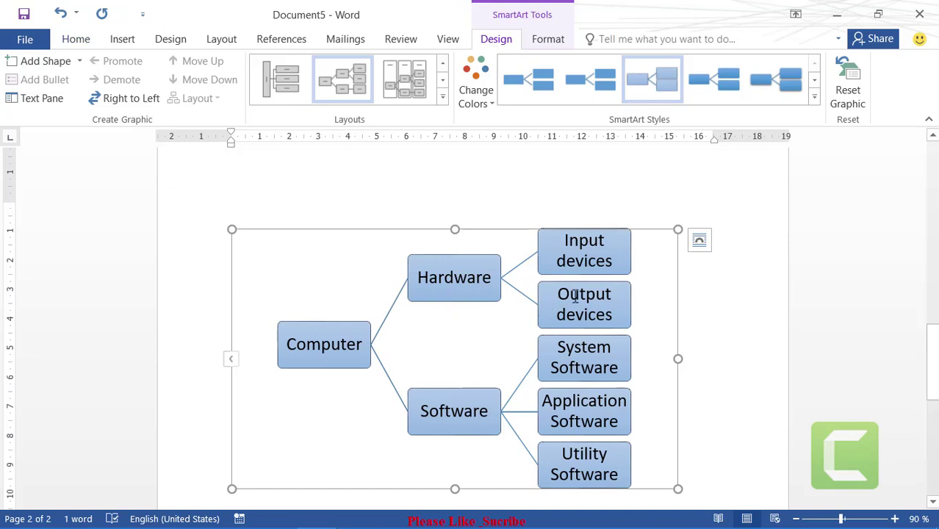
{"action": "left_click", "coordinate": [544, 39]}
{"action": "left_click", "coordinate": [497, 41]}
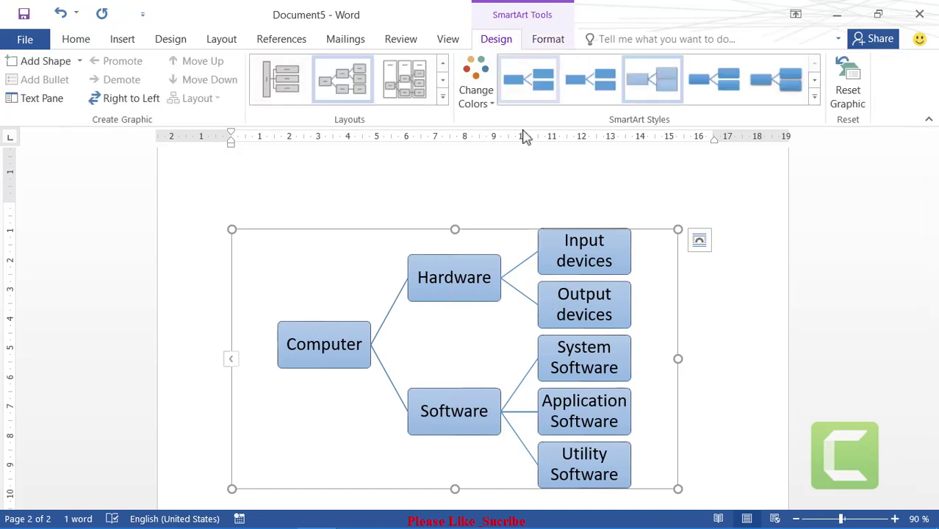
{"action": "left_click", "coordinate": [442, 96]}
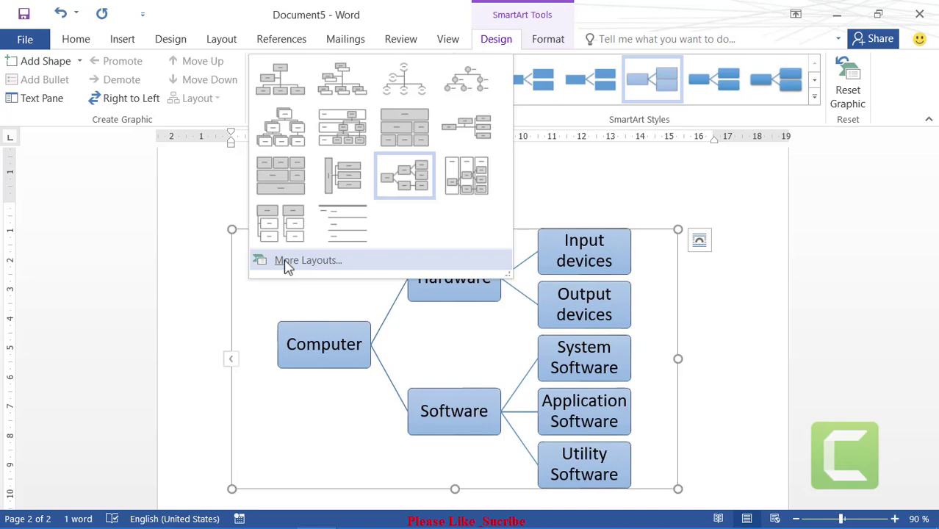
Step: Convert the diagram to a picture list layout from the List category of More Layouts
{"action": "left_click", "coordinate": [286, 262]}
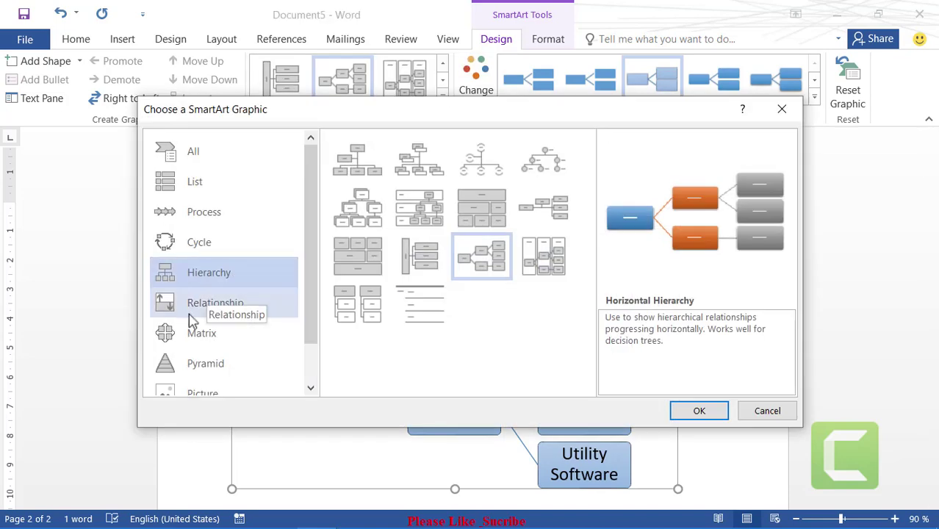
{"action": "left_click", "coordinate": [209, 338]}
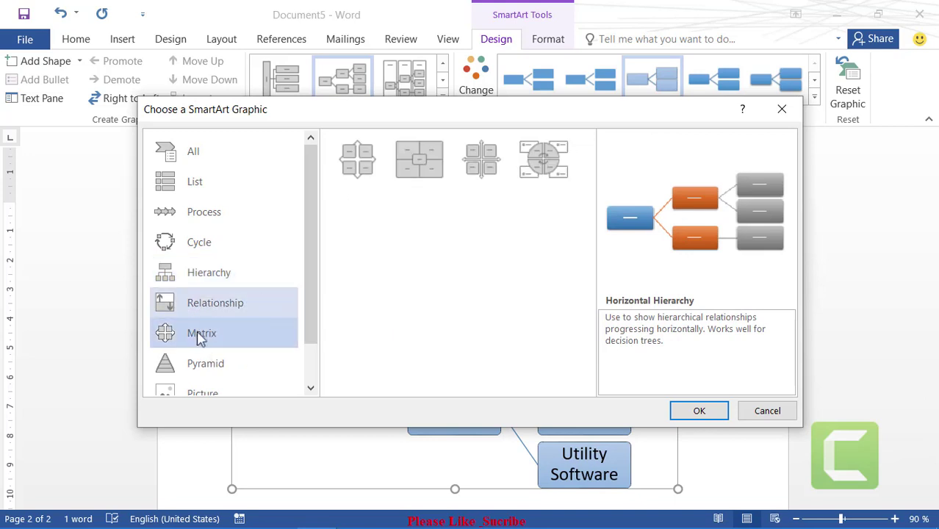
{"action": "scroll", "coordinate": [195, 333], "scroll_direction": "down", "scroll_amount": 1}
{"action": "scroll", "coordinate": [194, 332], "scroll_direction": "up", "scroll_amount": 1}
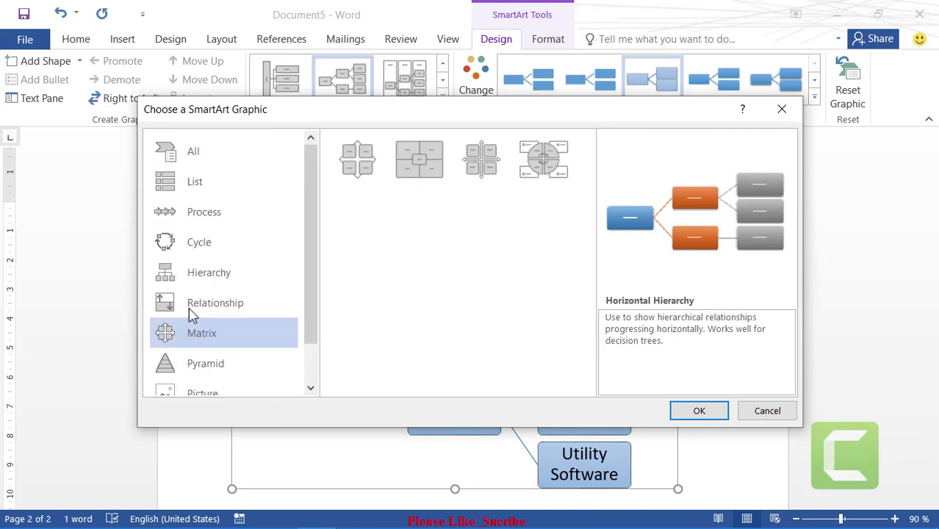
{"action": "left_click", "coordinate": [212, 195]}
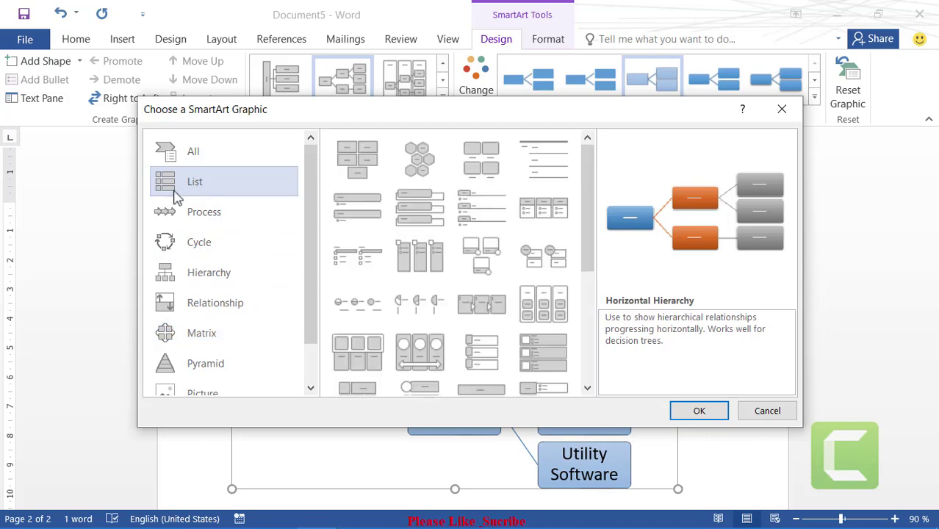
{"action": "double_click", "coordinate": [420, 257]}
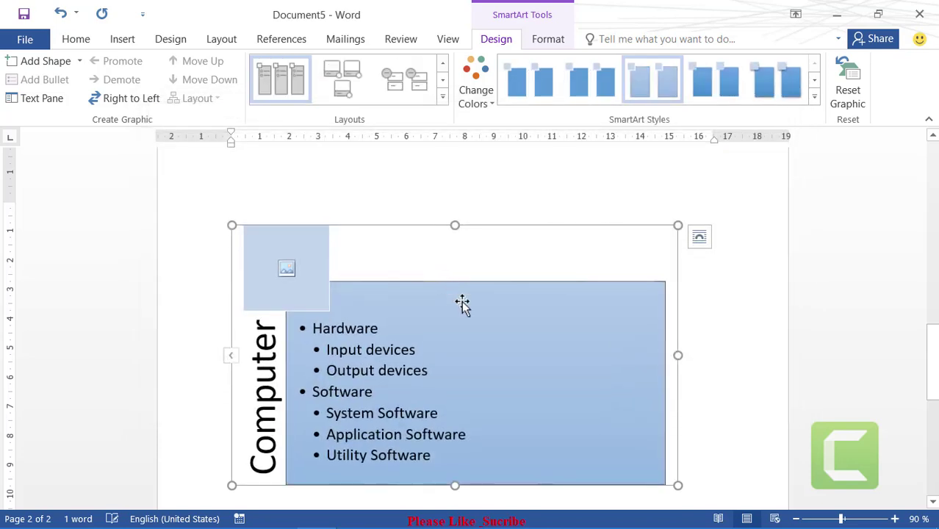
{"action": "left_click", "coordinate": [699, 365]}
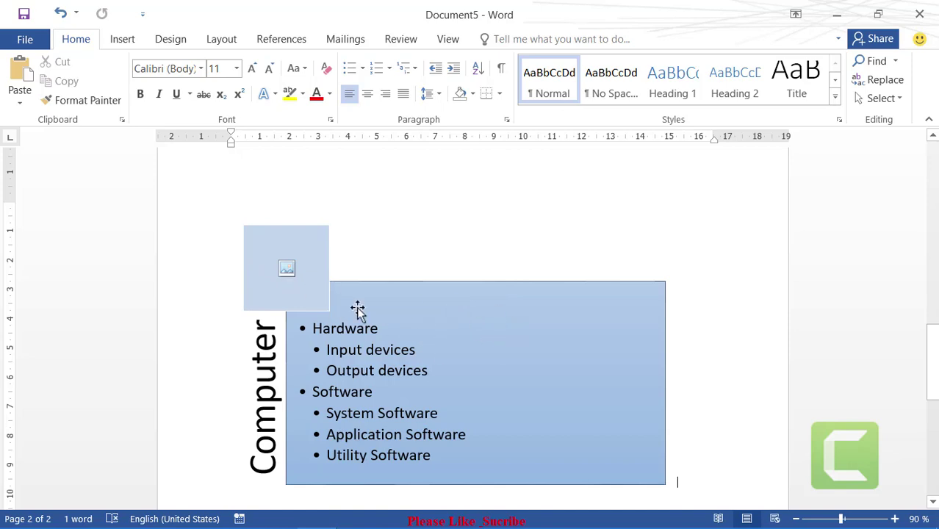
Step: Start a picture insert in the empty placeholder and browse to Pictures > PPT Picture
{"action": "left_click", "coordinate": [292, 272]}
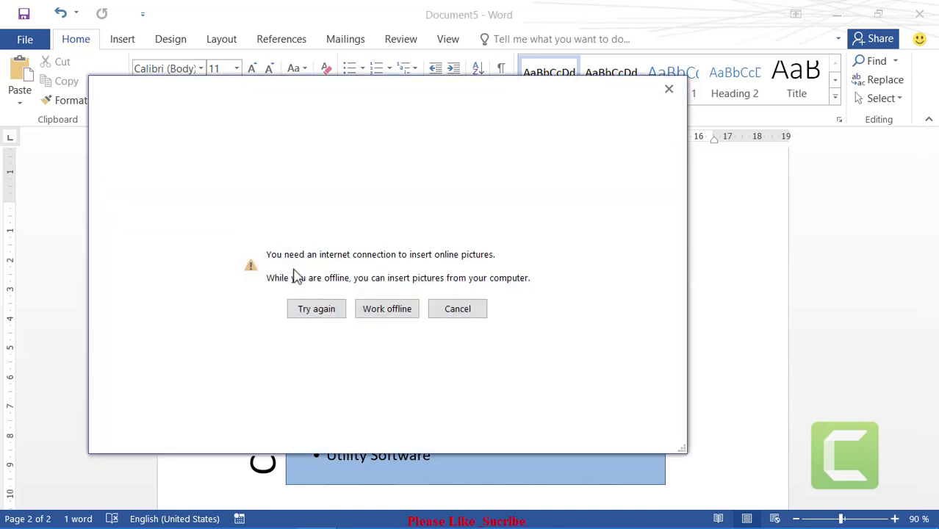
{"action": "left_click", "coordinate": [395, 309]}
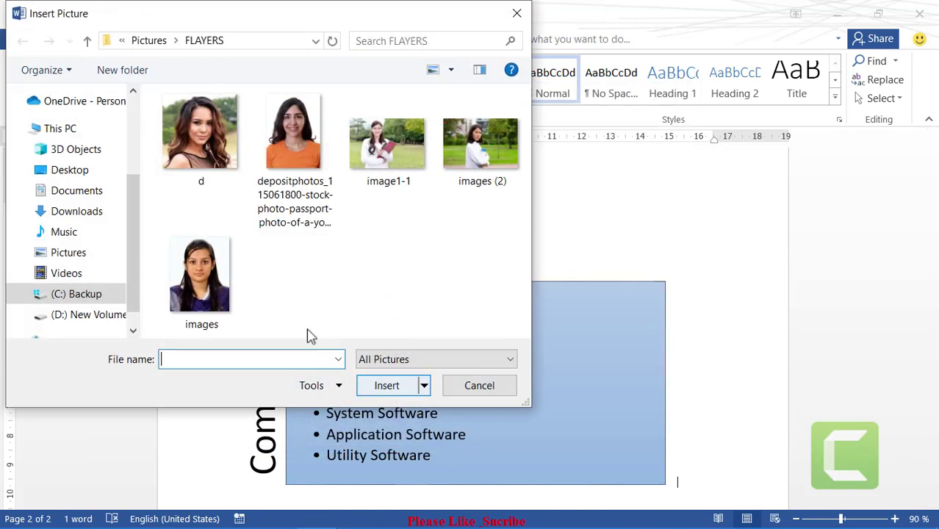
{"action": "left_click", "coordinate": [88, 253]}
{"action": "scroll", "coordinate": [345, 230], "scroll_direction": "down", "scroll_amount": 5}
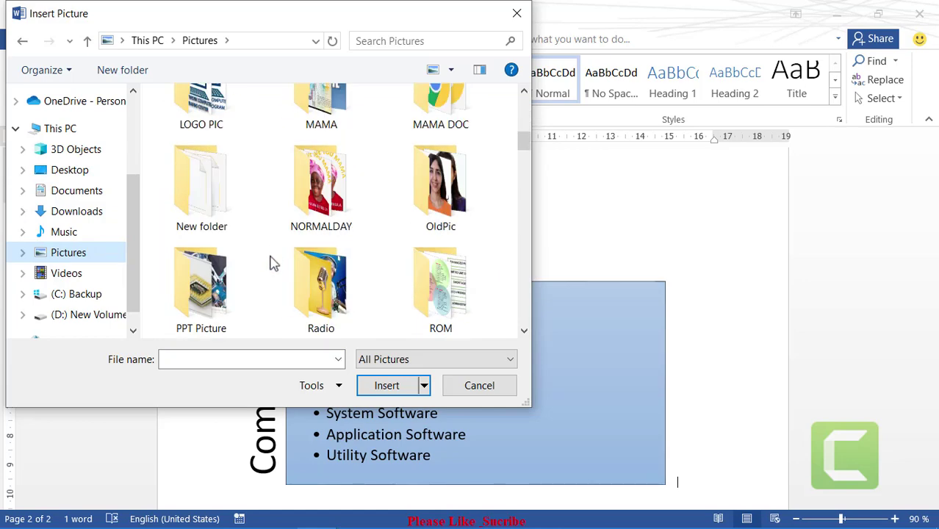
{"action": "scroll", "coordinate": [272, 263], "scroll_direction": "down", "scroll_amount": 1}
{"action": "double_click", "coordinate": [221, 203]}
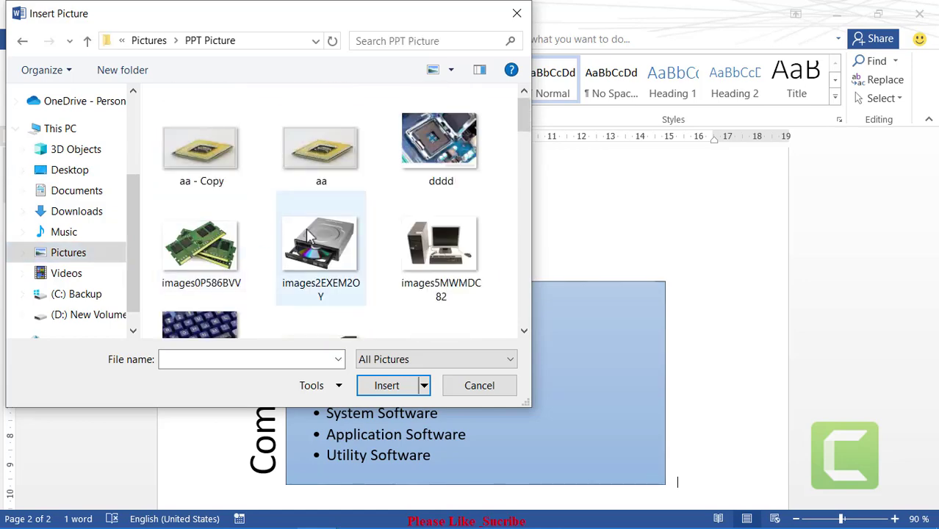
Step: Insert the phyllis computer picture into the diagram's placeholder
{"action": "scroll", "coordinate": [308, 235], "scroll_direction": "down", "scroll_amount": 6}
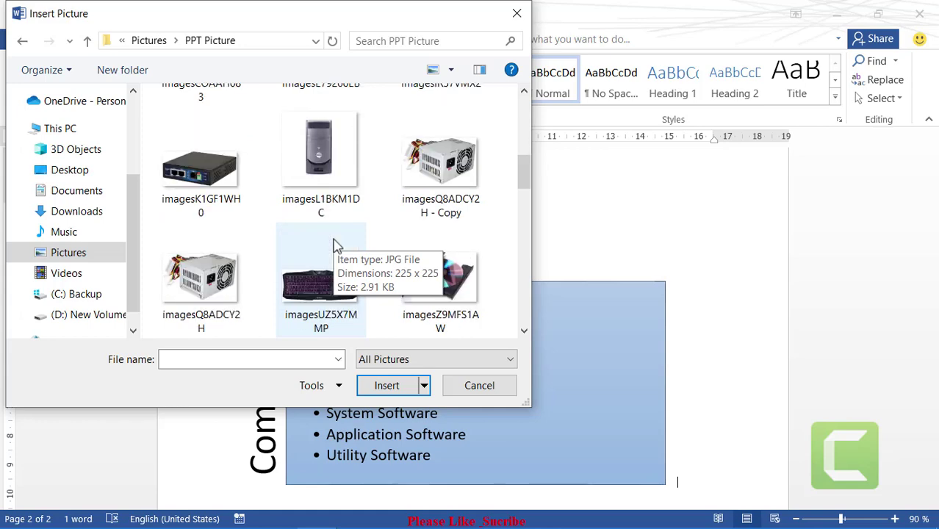
{"action": "scroll", "coordinate": [334, 235], "scroll_direction": "down", "scroll_amount": 1}
{"action": "scroll", "coordinate": [338, 221], "scroll_direction": "down", "scroll_amount": 3}
{"action": "scroll", "coordinate": [346, 212], "scroll_direction": "up", "scroll_amount": 7}
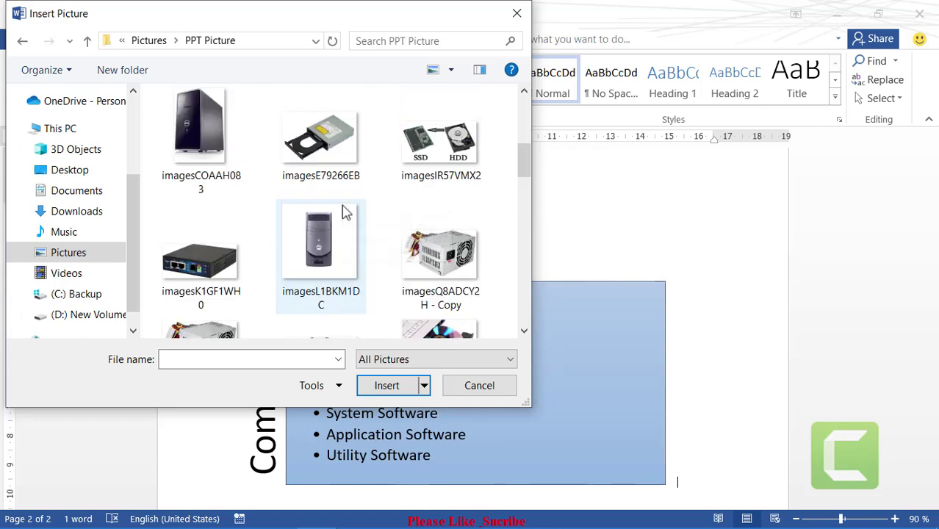
{"action": "scroll", "coordinate": [346, 212], "scroll_direction": "up", "scroll_amount": 3}
{"action": "scroll", "coordinate": [347, 209], "scroll_direction": "down", "scroll_amount": 4}
{"action": "scroll", "coordinate": [347, 210], "scroll_direction": "down", "scroll_amount": 8}
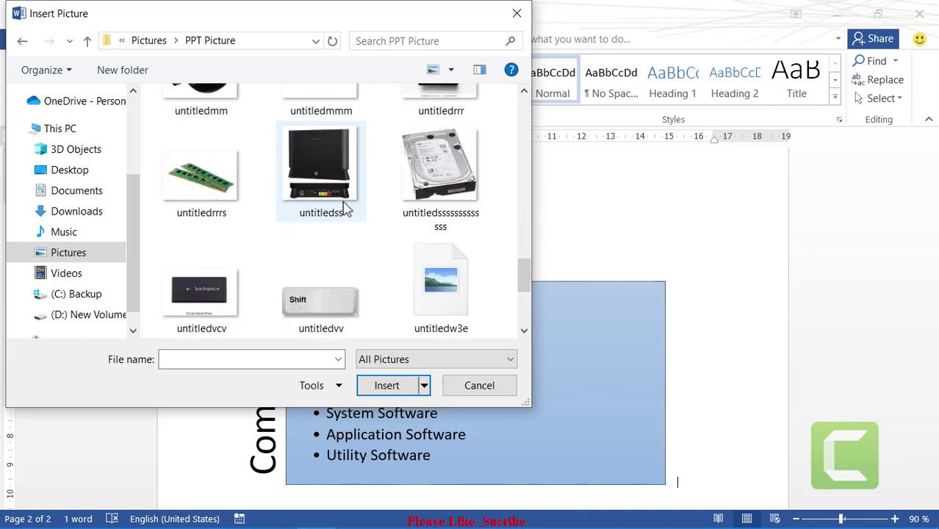
{"action": "scroll", "coordinate": [345, 210], "scroll_direction": "down", "scroll_amount": 3}
{"action": "scroll", "coordinate": [342, 209], "scroll_direction": "up", "scroll_amount": 7}
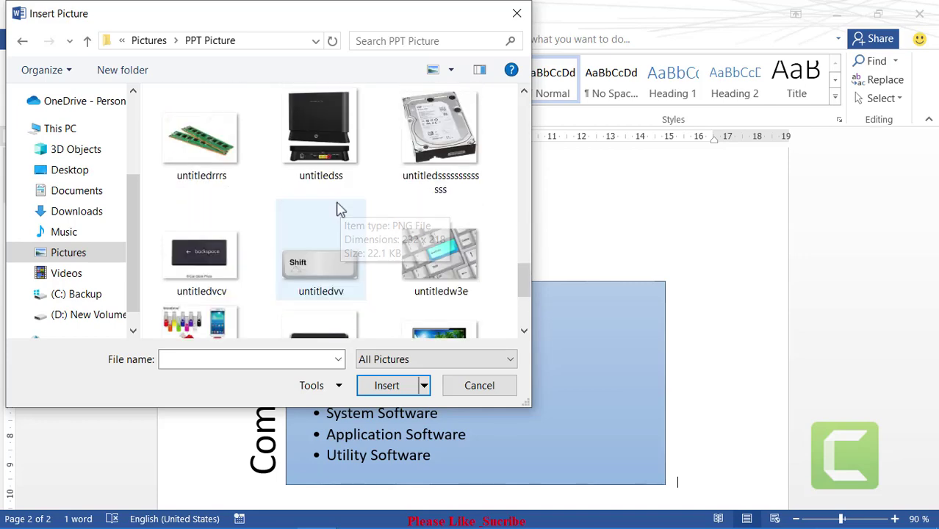
{"action": "scroll", "coordinate": [342, 206], "scroll_direction": "up", "scroll_amount": 3}
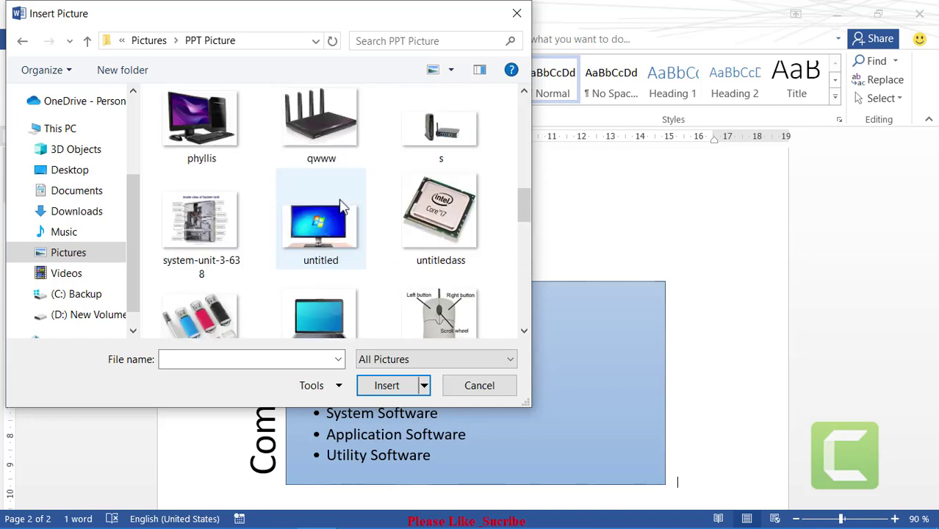
{"action": "left_click", "coordinate": [205, 127]}
{"action": "left_click", "coordinate": [371, 388]}
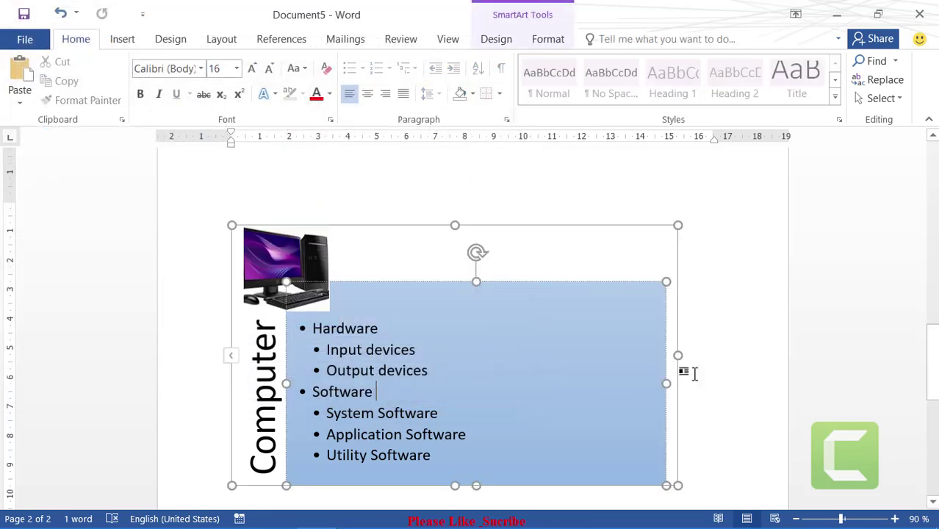
{"action": "left_click", "coordinate": [707, 366]}
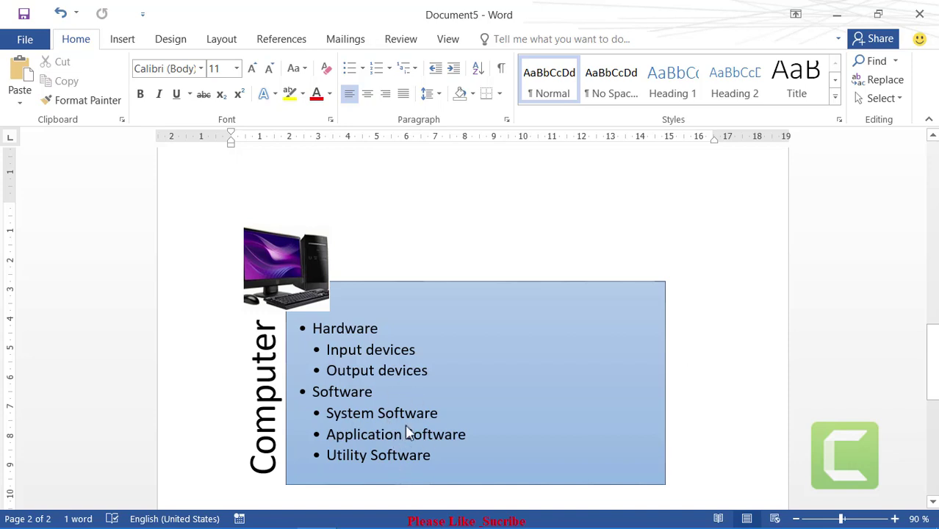
Step: Place the insertion point below the outline graphic and start inserting a chart there
{"action": "left_click", "coordinate": [121, 41]}
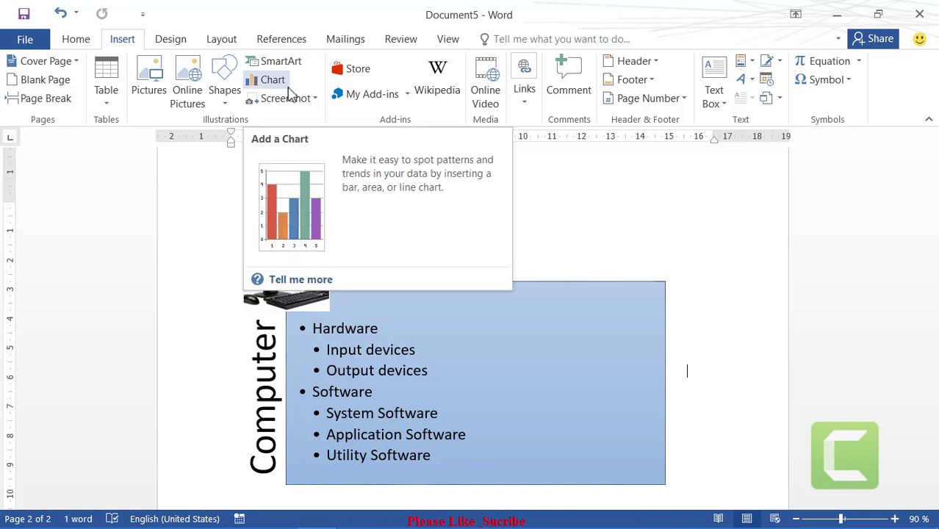
{"action": "scroll", "coordinate": [568, 372], "scroll_direction": "down", "scroll_amount": 4}
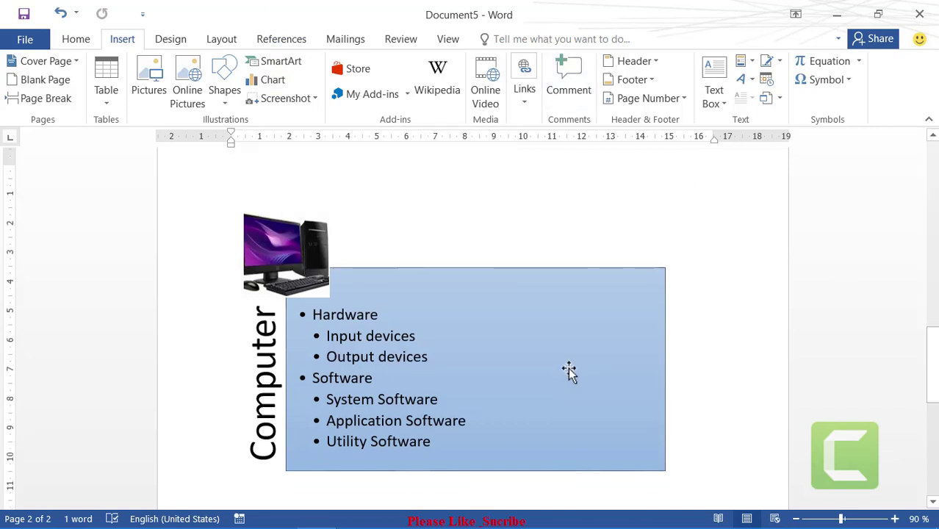
{"action": "left_click", "coordinate": [461, 441]}
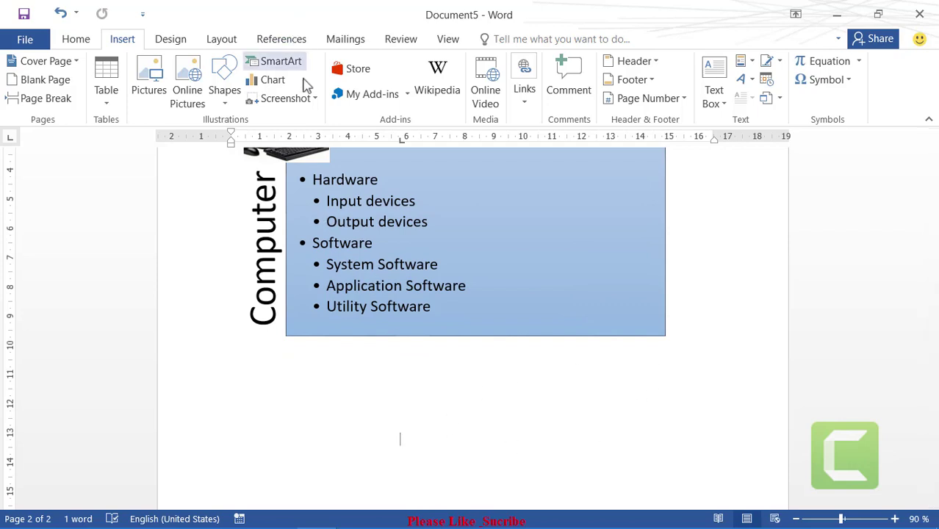
{"action": "left_click", "coordinate": [272, 80]}
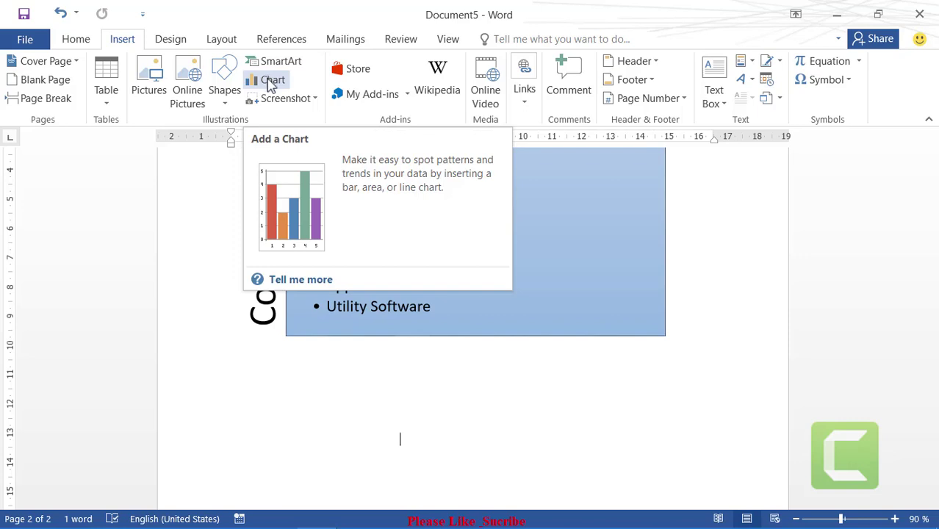
Step: Insert a default pie chart below the graphic and dismiss the activation notice
{"action": "left_click", "coordinate": [270, 81]}
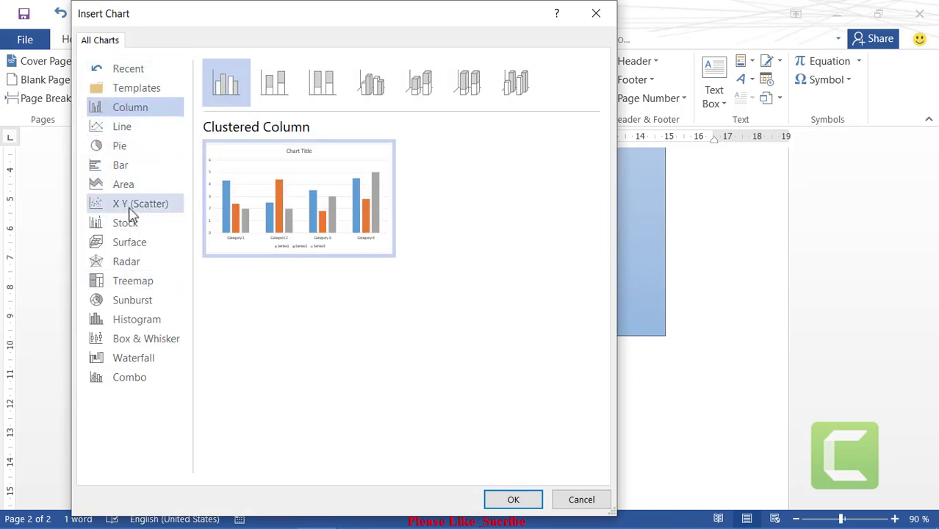
{"action": "left_click", "coordinate": [137, 151]}
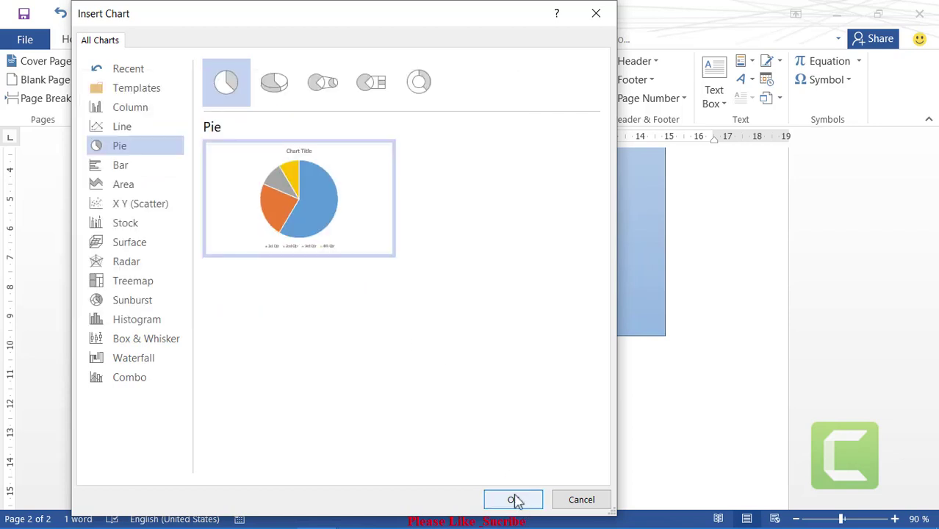
{"action": "left_click", "coordinate": [514, 499]}
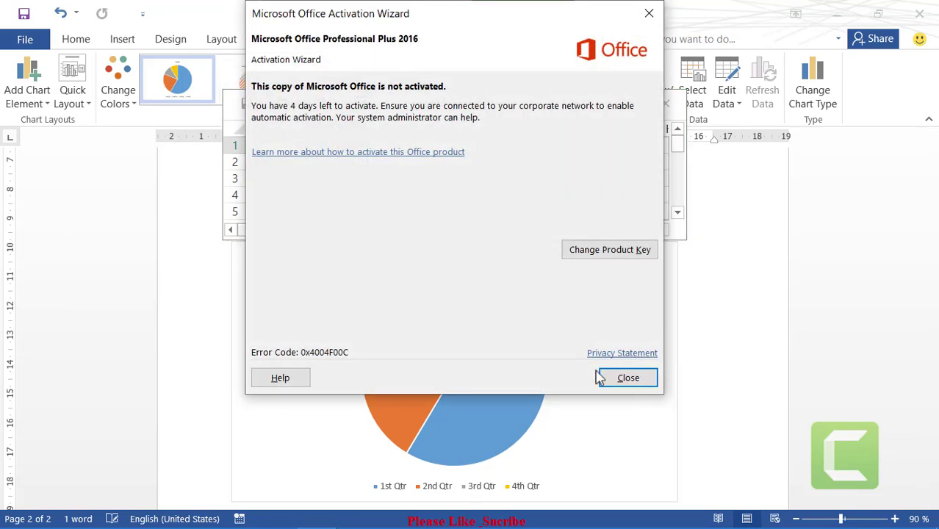
{"action": "left_click", "coordinate": [627, 377]}
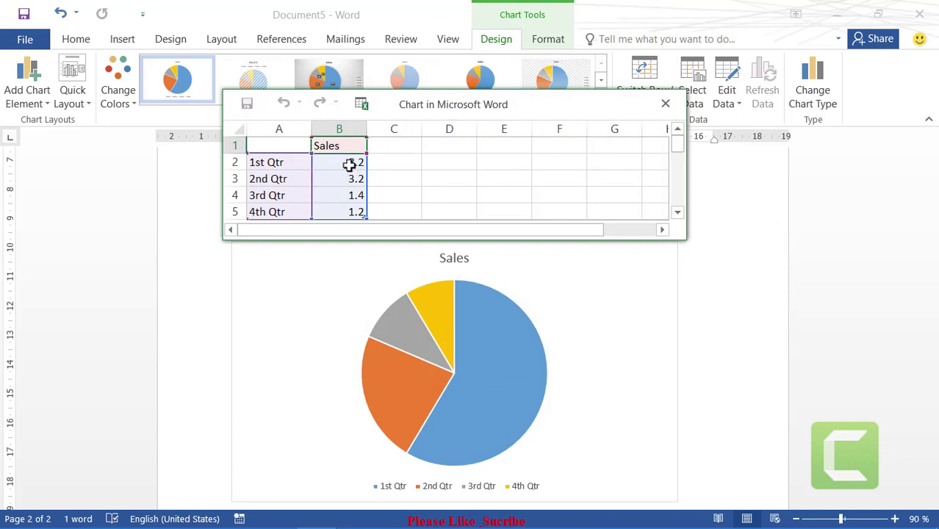
Step: Title the chart 'County Popolution' and enter counties BONG, LOFA, NINMBA and MARGII
{"action": "type", "text": "County Popolution"}
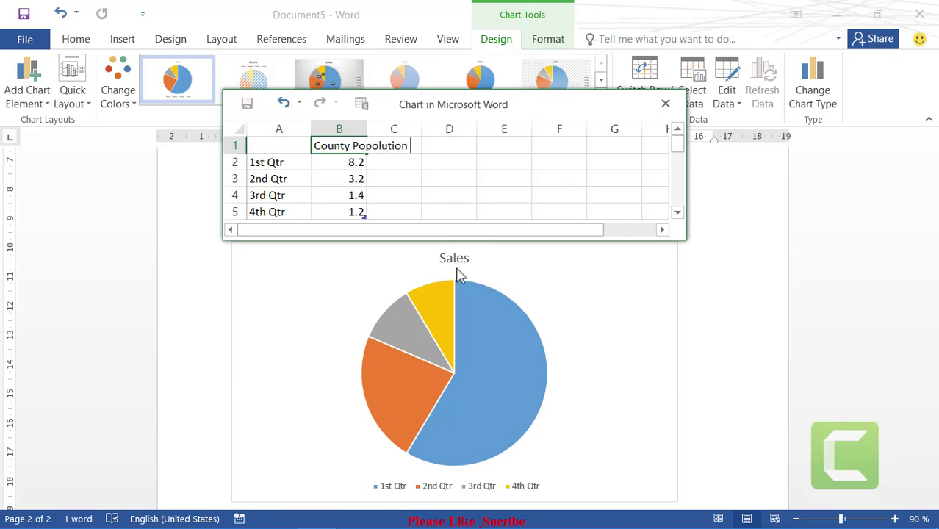
{"action": "left_click", "coordinate": [289, 157]}
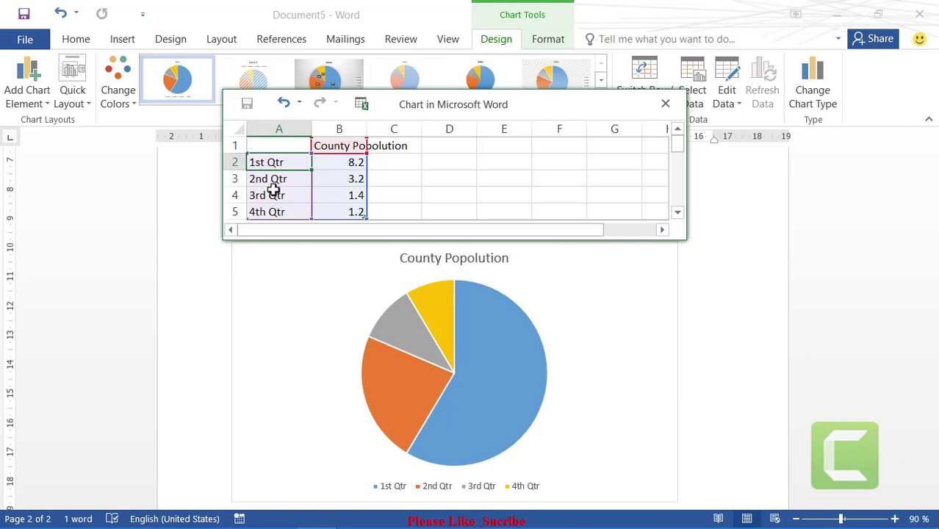
{"action": "type", "text": "BONG"}
{"action": "key", "text": "Return"}
{"action": "type", "text": "LOFA"}
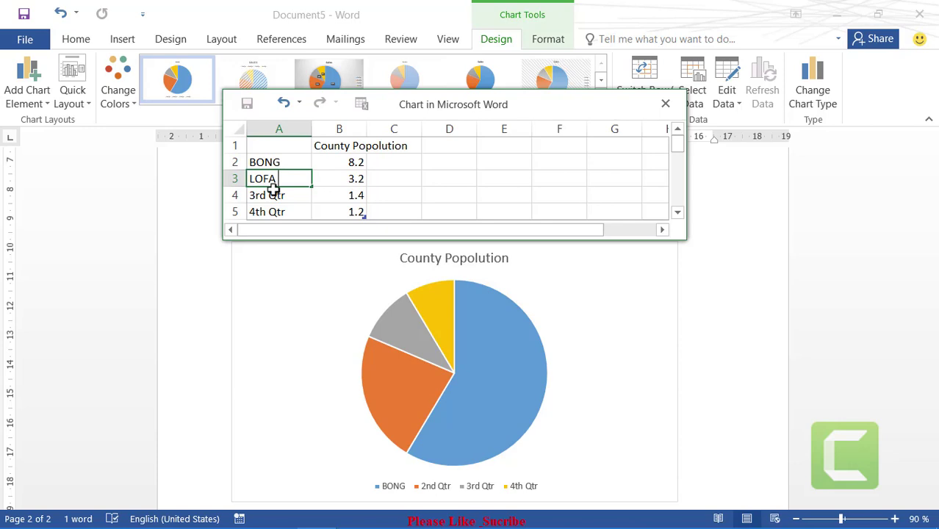
{"action": "key", "text": "Return"}
{"action": "type", "text": "NINMBA"}
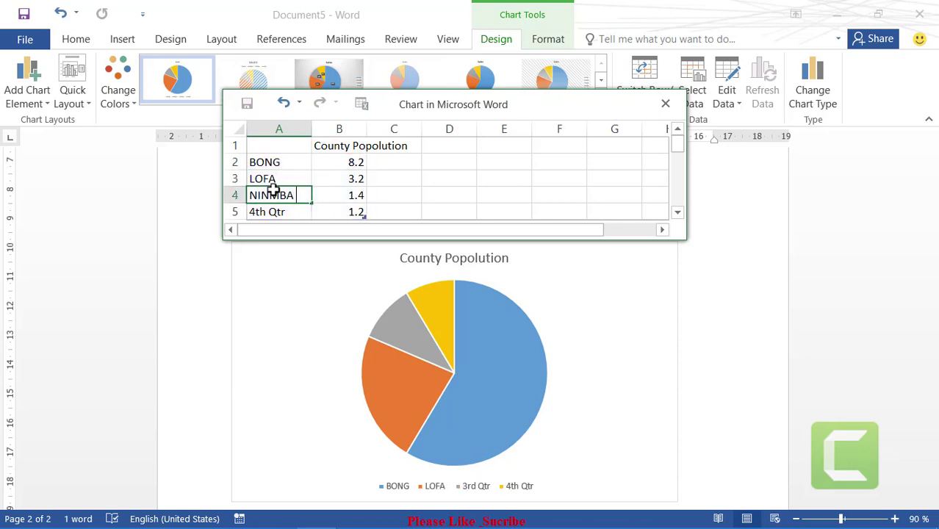
{"action": "key", "text": "Return"}
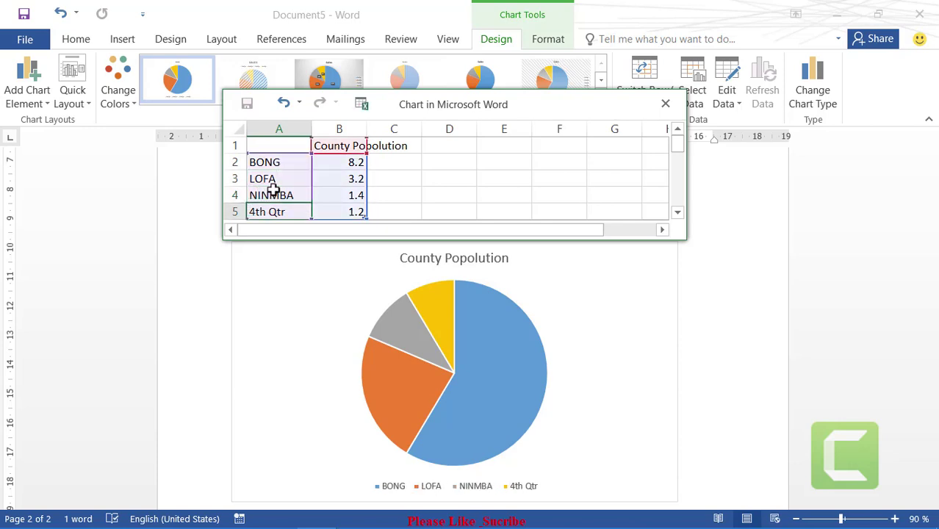
{"action": "type", "text": "GI"}
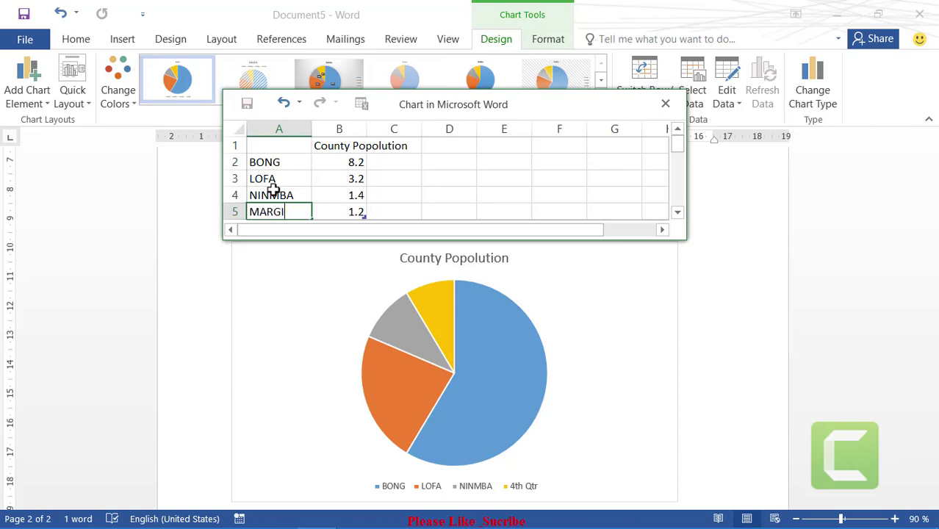
{"action": "type", "text": "ARGII"}
{"action": "left_click", "coordinate": [332, 157]}
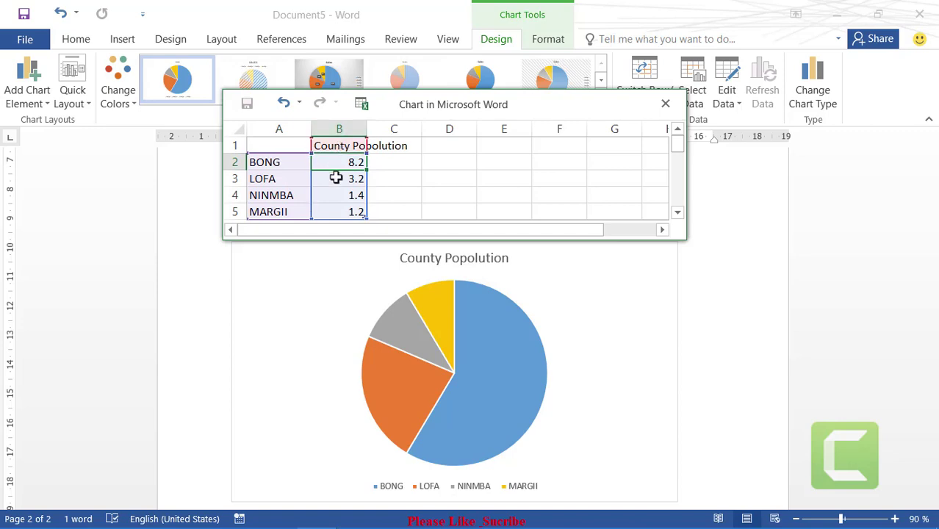
Step: Enter the populations 80000, 50000, 30000 and 20000, then select the pie chart
{"action": "type", "text": "80000"}
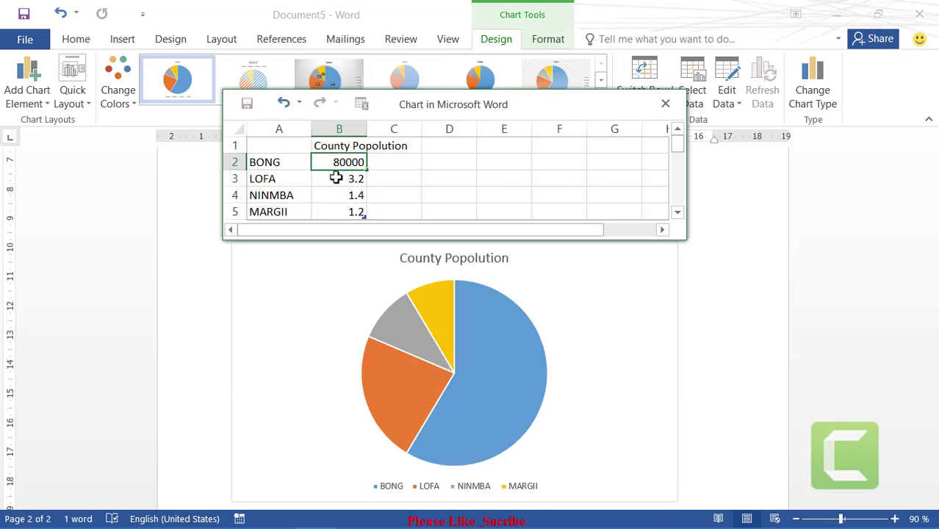
{"action": "key", "text": "Return"}
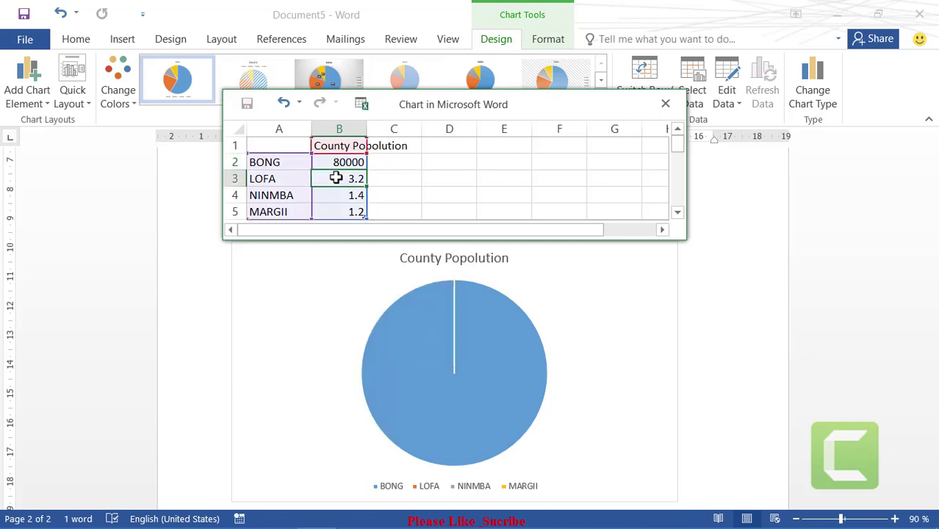
{"action": "type", "text": "500"}
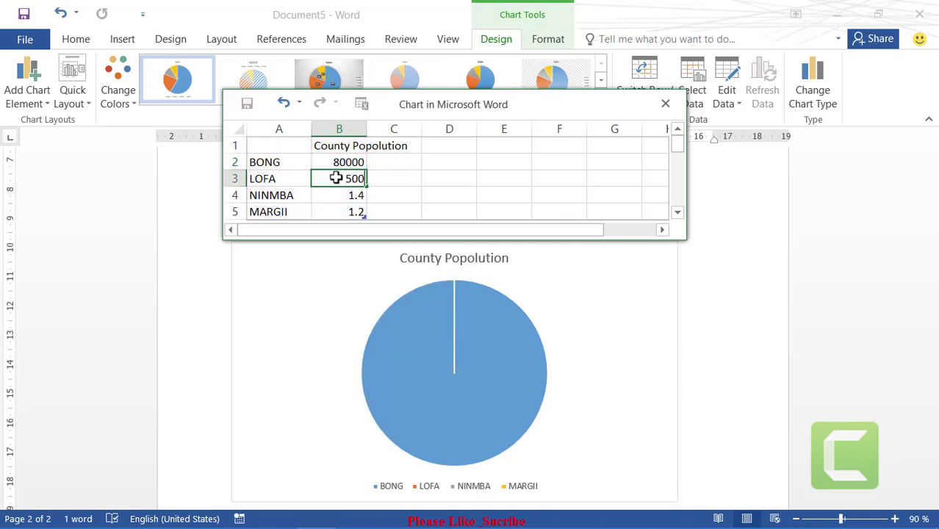
{"action": "type", "text": "00"}
{"action": "key", "text": "Return"}
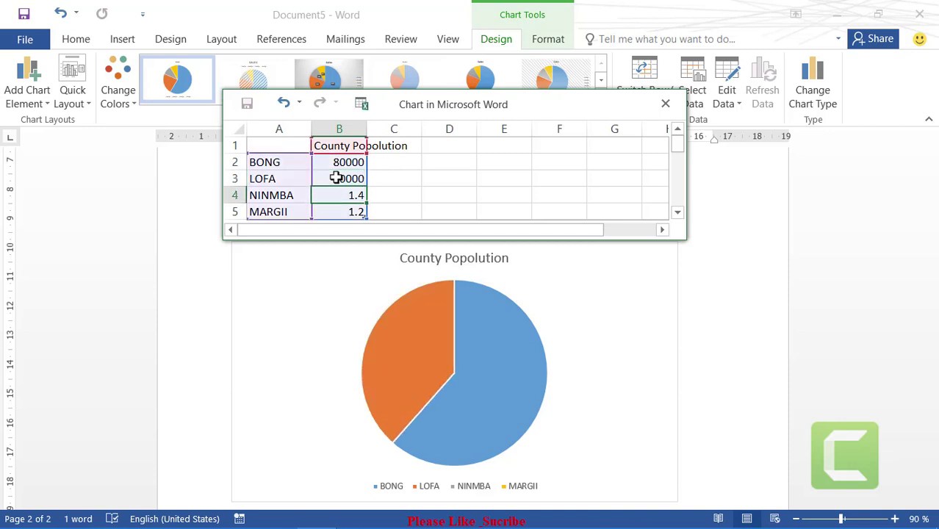
{"action": "type", "text": "3000"}
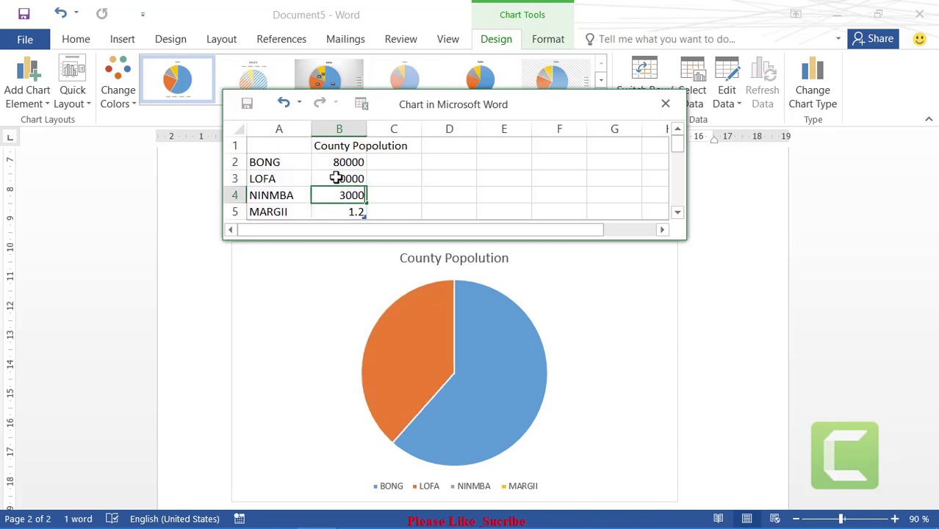
{"action": "type", "text": "0"}
{"action": "key", "text": "Return"}
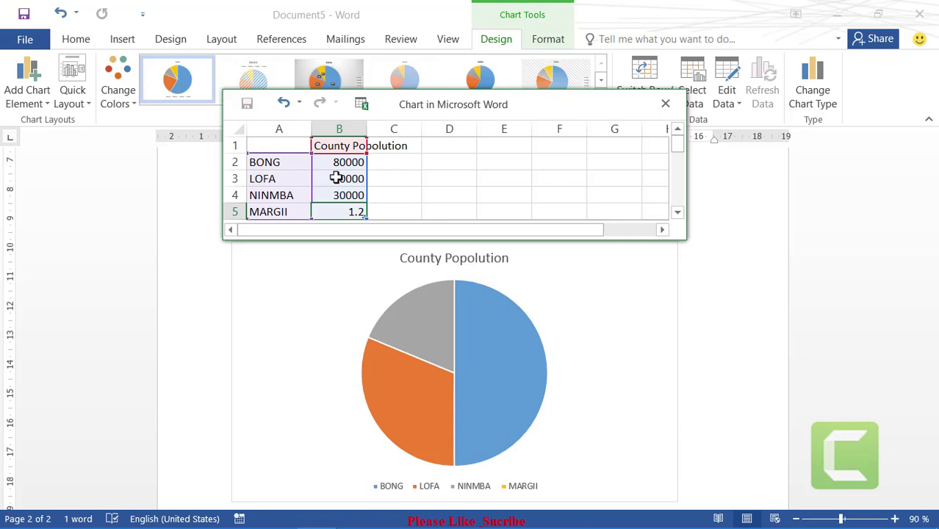
{"action": "type", "text": "20"}
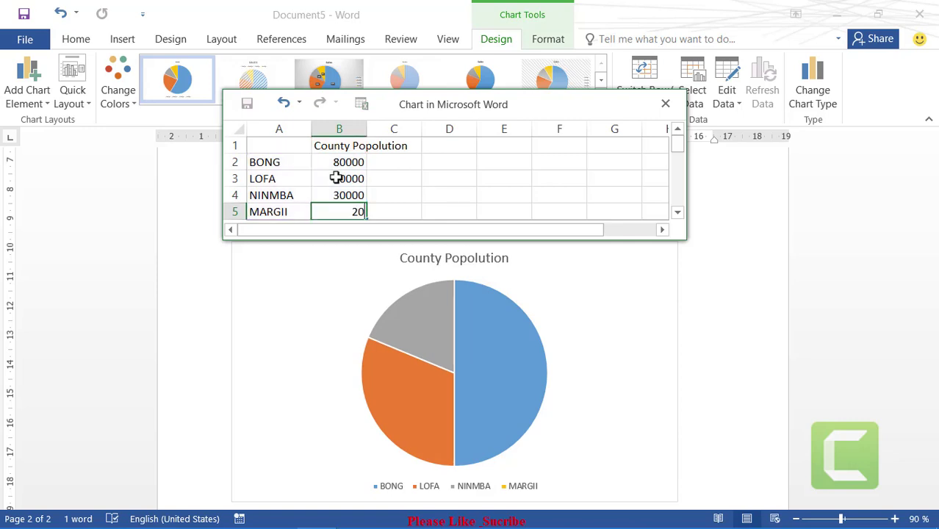
{"action": "type", "text": "000"}
{"action": "key", "text": "Return"}
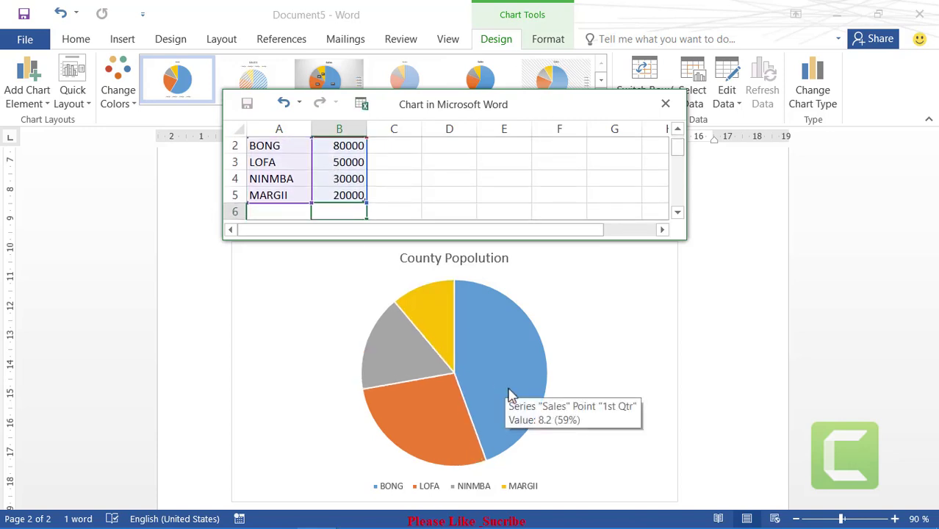
{"action": "left_click", "coordinate": [674, 284]}
{"action": "left_click", "coordinate": [665, 104]}
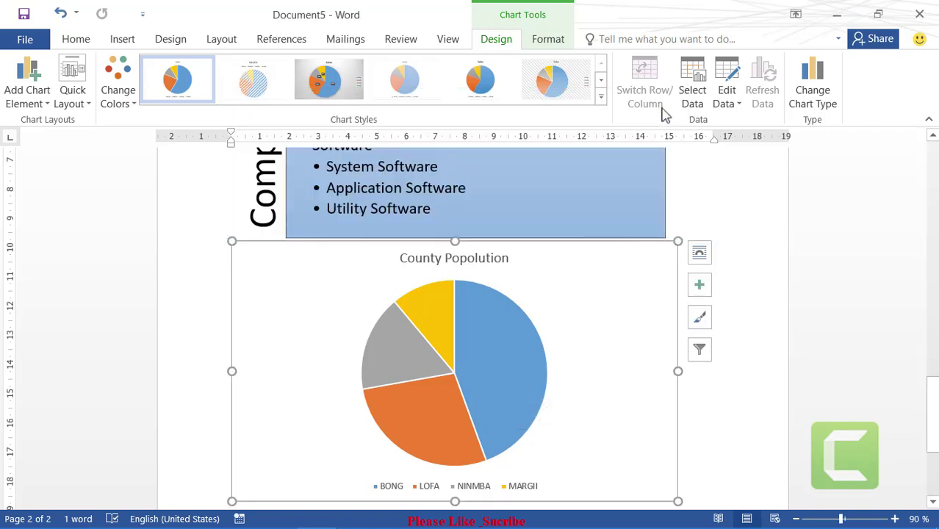
{"action": "scroll", "coordinate": [559, 290], "scroll_direction": "down", "scroll_amount": 1}
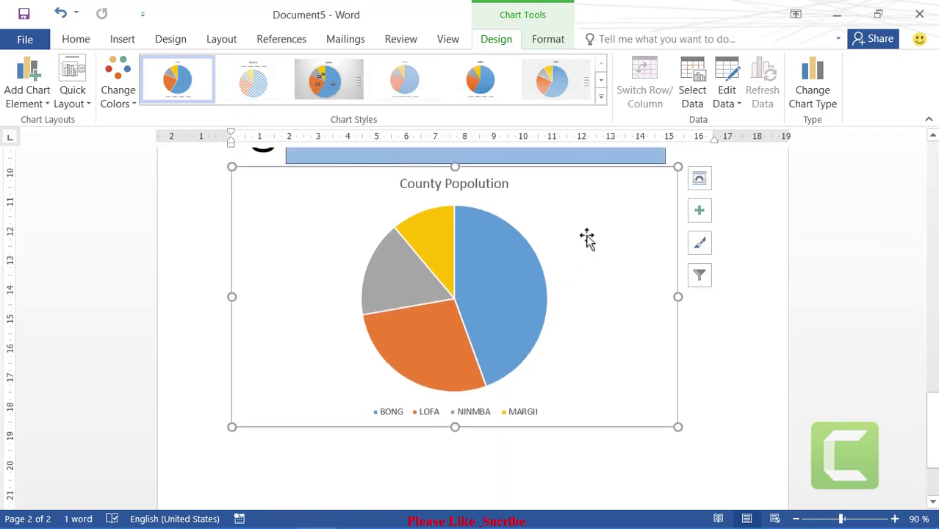
{"action": "scroll", "coordinate": [585, 241], "scroll_direction": "down", "scroll_amount": 1}
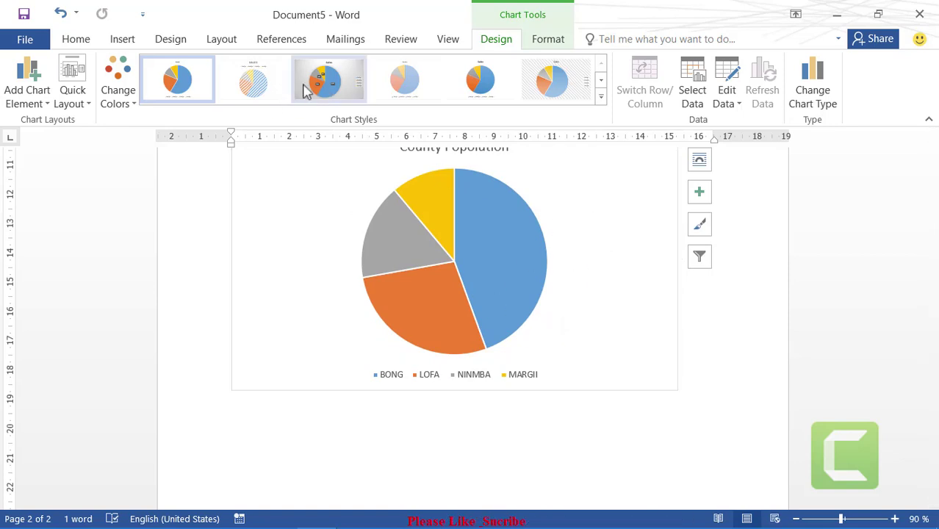
{"action": "left_click", "coordinate": [322, 82]}
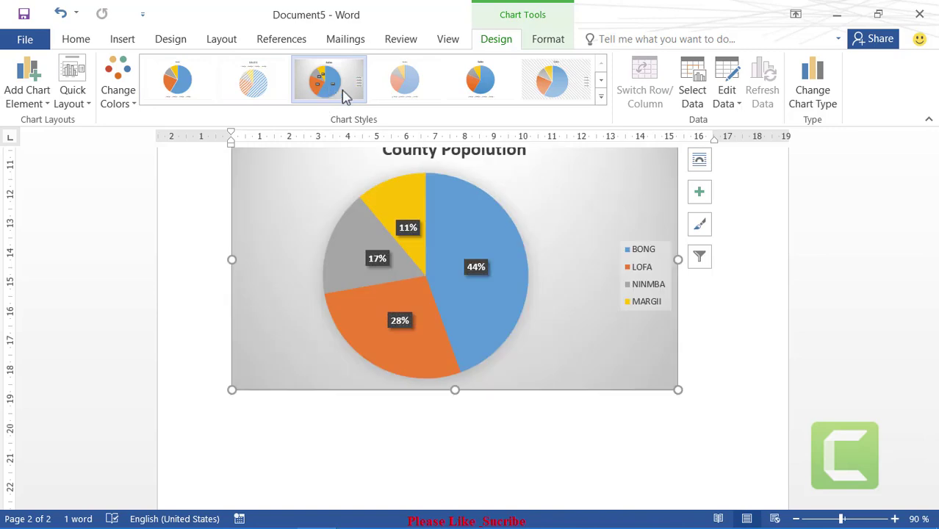
{"action": "scroll", "coordinate": [591, 290], "scroll_direction": "up", "scroll_amount": 1}
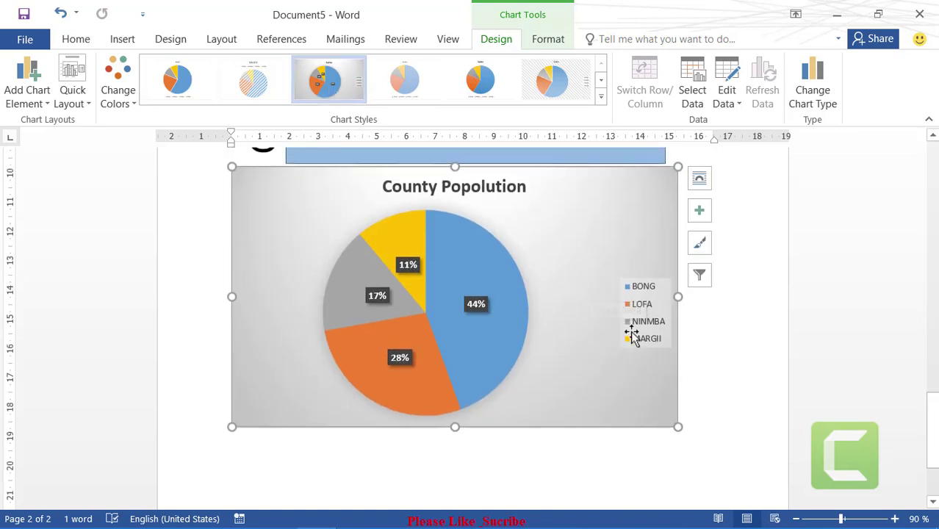
{"action": "mouse_move", "coordinate": [478, 288]}
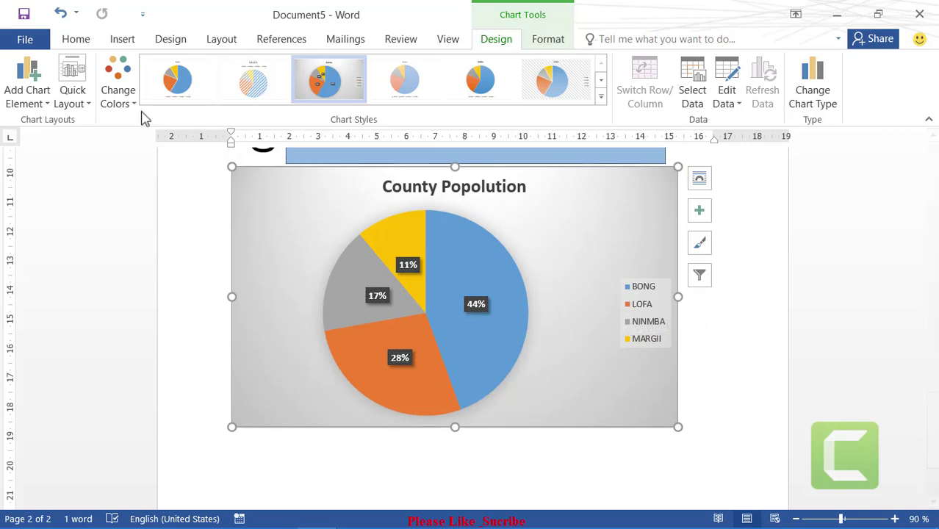
Step: Recolour the slices orange, yellow, green and brown and apply the first chart style
{"action": "left_click", "coordinate": [118, 109]}
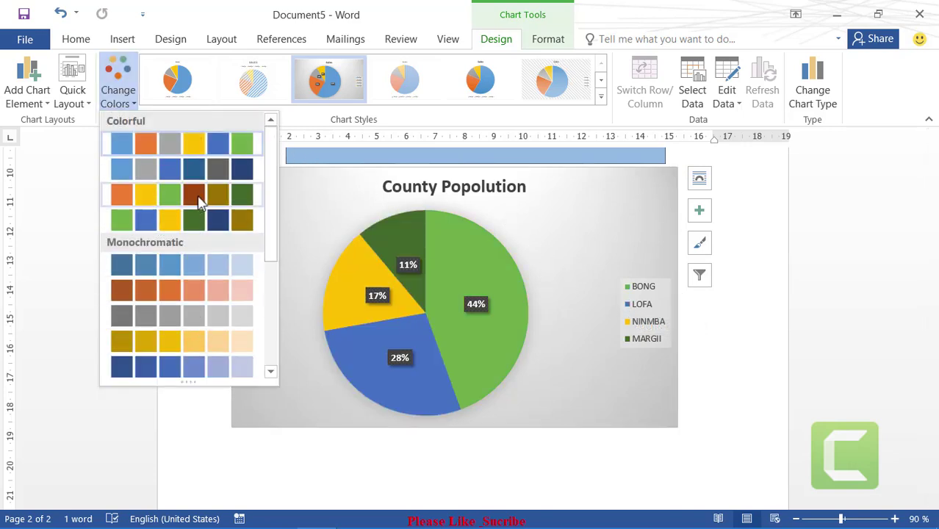
{"action": "left_click", "coordinate": [193, 195]}
{"action": "double_click", "coordinate": [497, 236]}
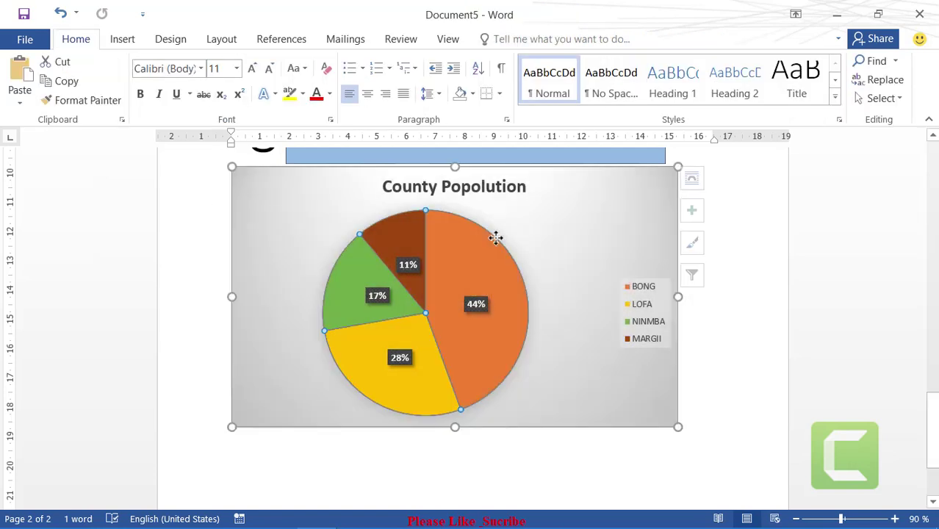
{"action": "left_click", "coordinate": [496, 39]}
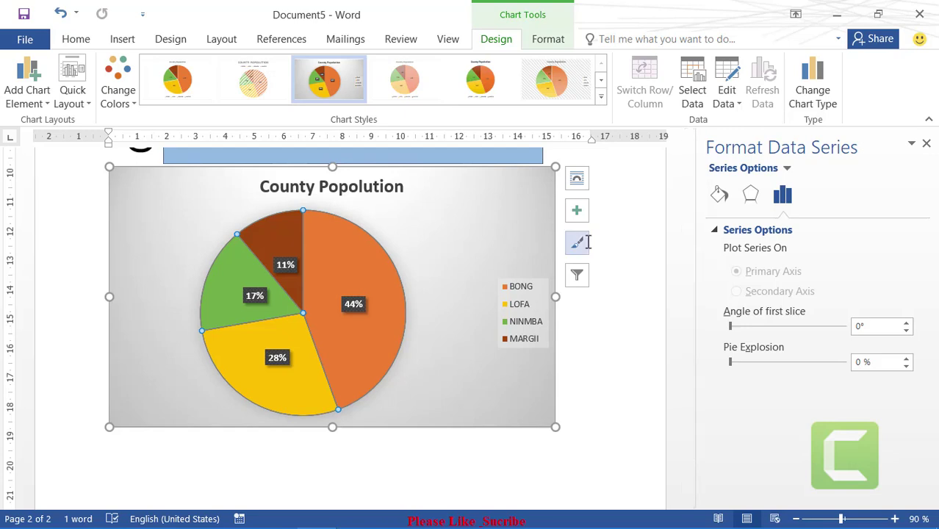
{"action": "left_click", "coordinate": [388, 92]}
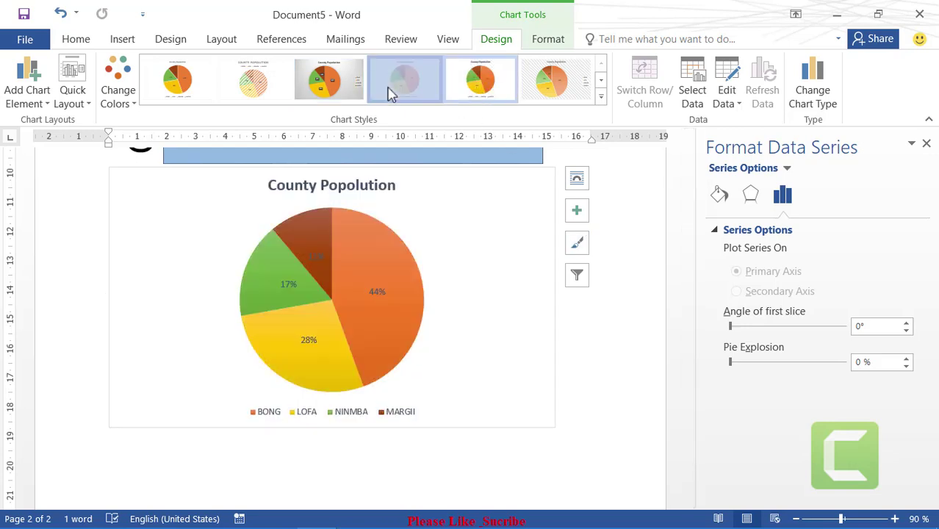
{"action": "left_click", "coordinate": [191, 92]}
{"action": "left_click", "coordinate": [486, 305]}
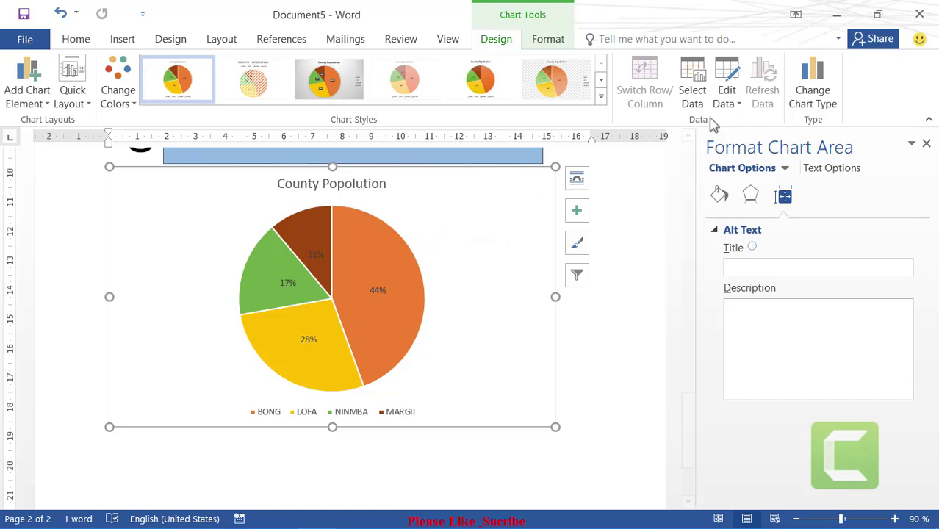
Step: Change BONG's value in cell B2 to 90000 in the chart data sheet
{"action": "left_click", "coordinate": [728, 107]}
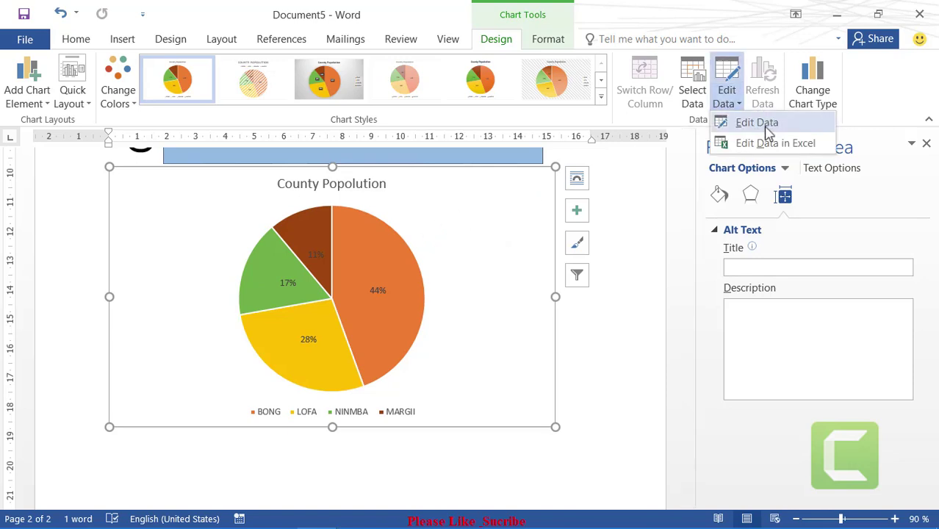
{"action": "left_click", "coordinate": [757, 123]}
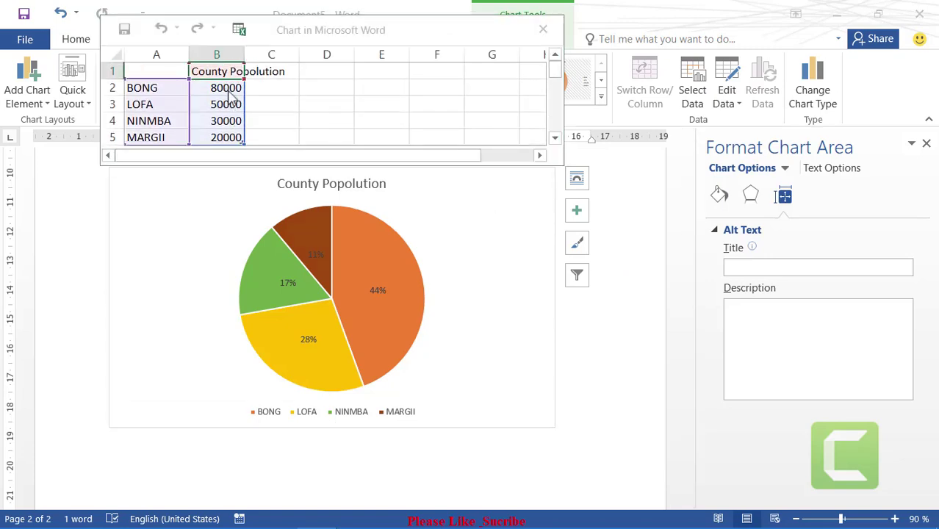
{"action": "left_click", "coordinate": [520, 377]}
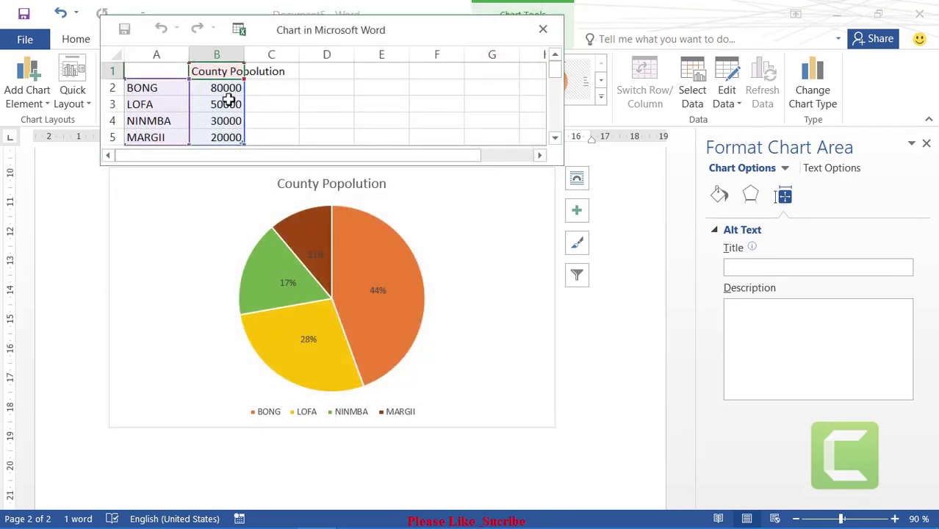
{"action": "left_click", "coordinate": [228, 88]}
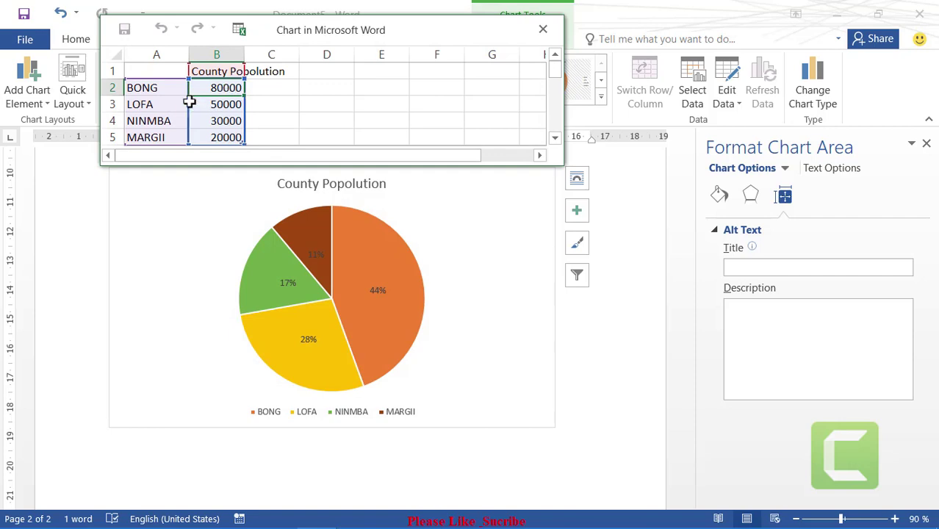
{"action": "type", "text": "9"}
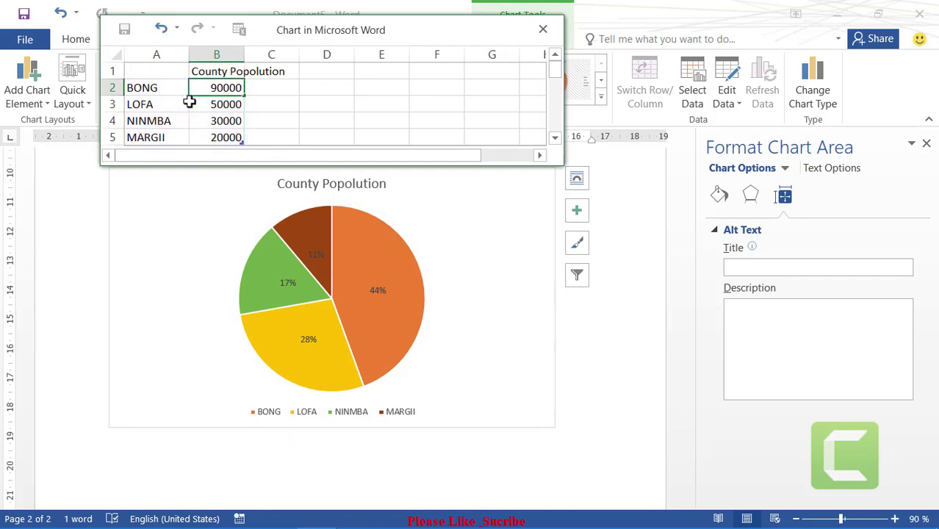
{"action": "key", "text": "Return"}
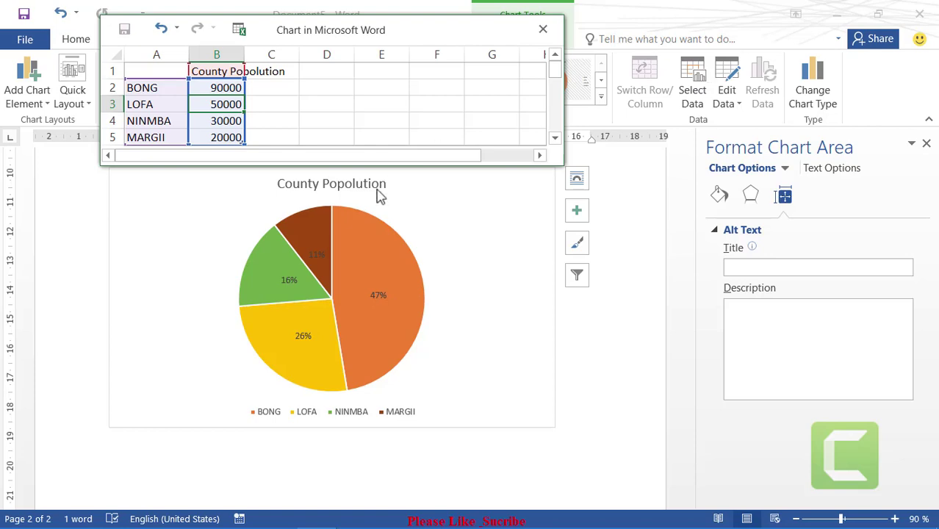
{"action": "left_click", "coordinate": [539, 30]}
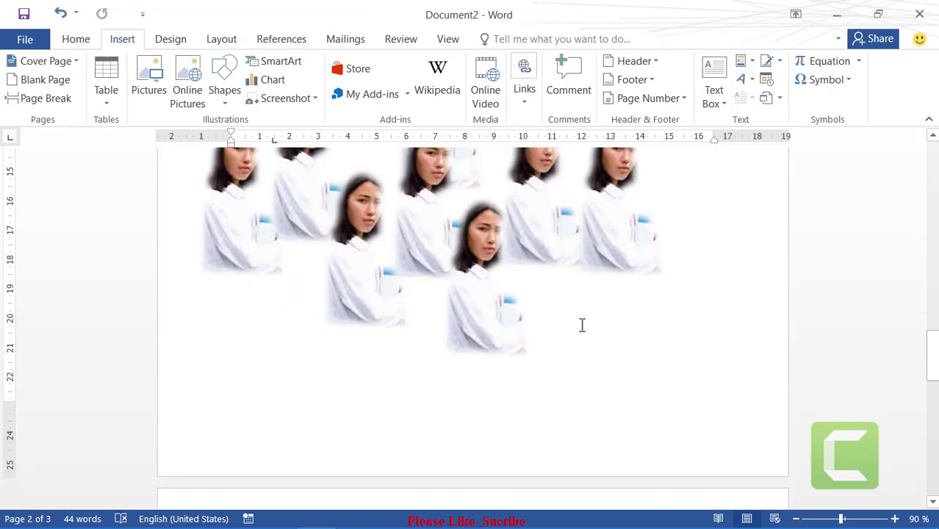
Step: Scroll the document, dismiss the Links options unused, and switch to the Document4 window
{"action": "scroll", "coordinate": [582, 325], "scroll_direction": "down", "scroll_amount": 15}
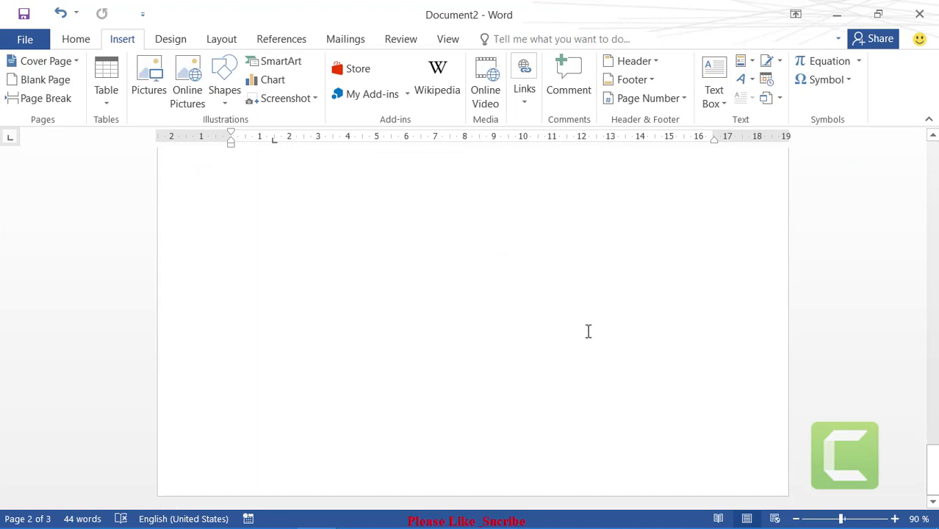
{"action": "scroll", "coordinate": [587, 316], "scroll_direction": "up", "scroll_amount": 2}
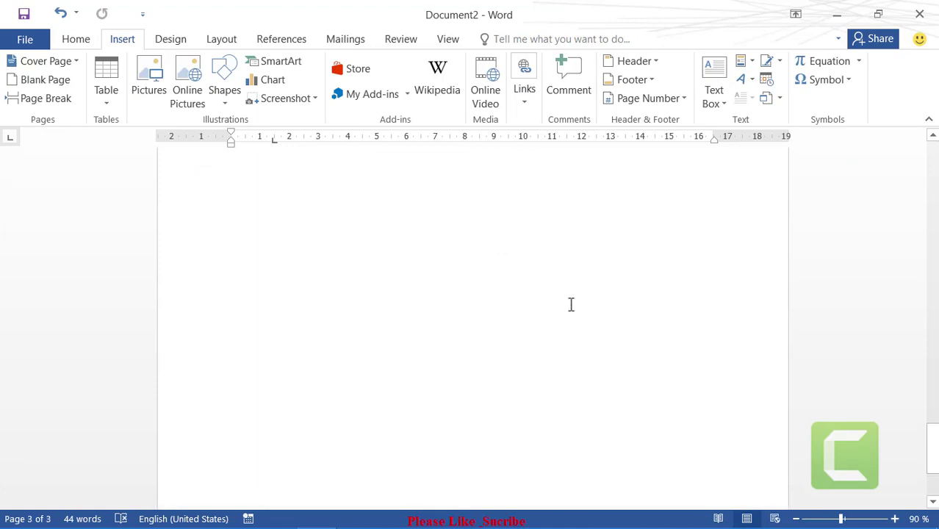
{"action": "scroll", "coordinate": [538, 322], "scroll_direction": "down", "scroll_amount": 2}
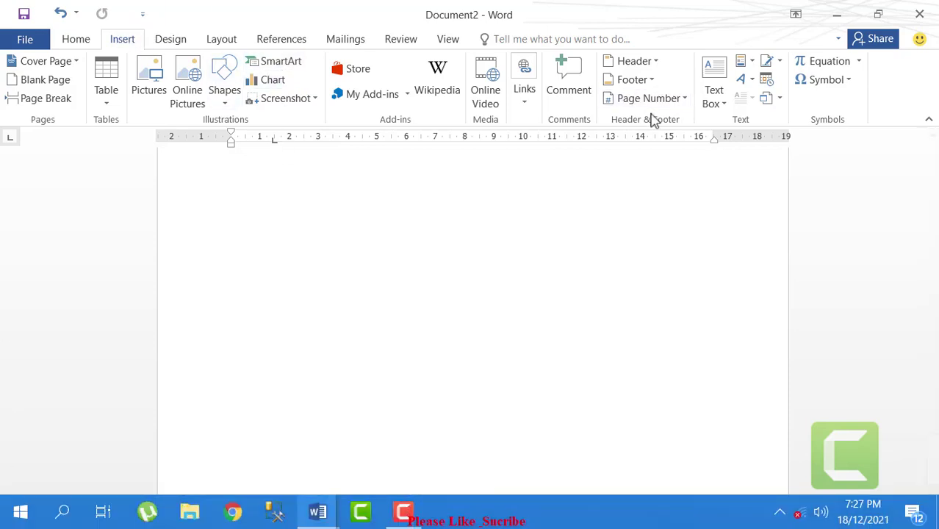
{"action": "left_click", "coordinate": [525, 107]}
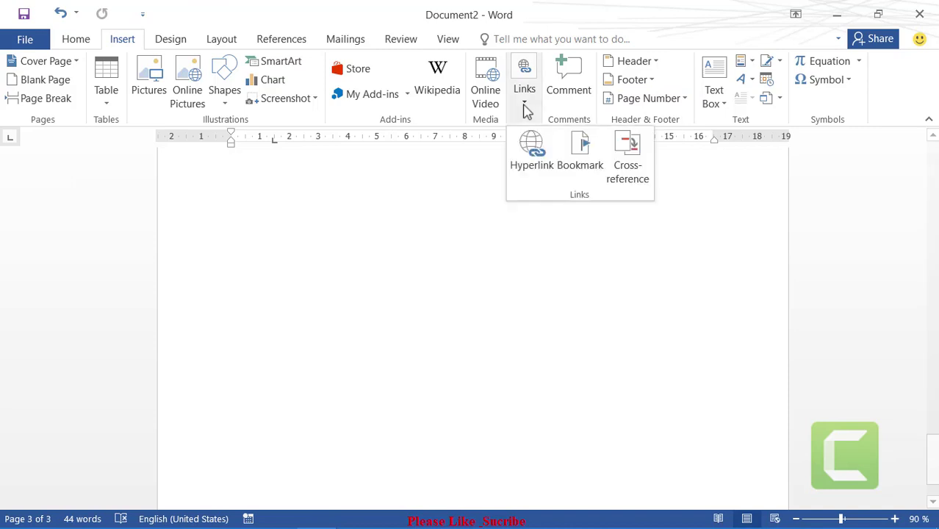
{"action": "left_click", "coordinate": [440, 319]}
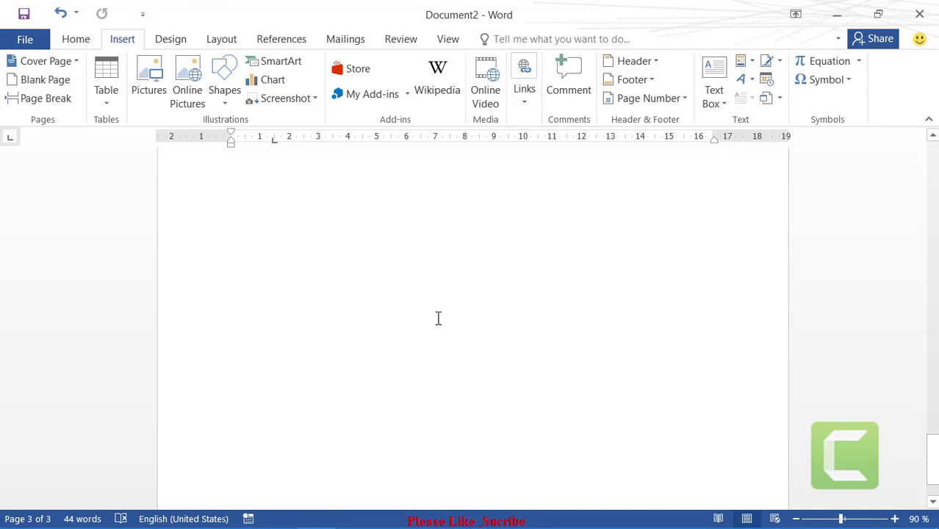
{"action": "key", "text": "alt+Tab"}
Step: Switch to Document4, close the Research pane and scroll back to page 1
{"action": "left_click", "coordinate": [432, 279]}
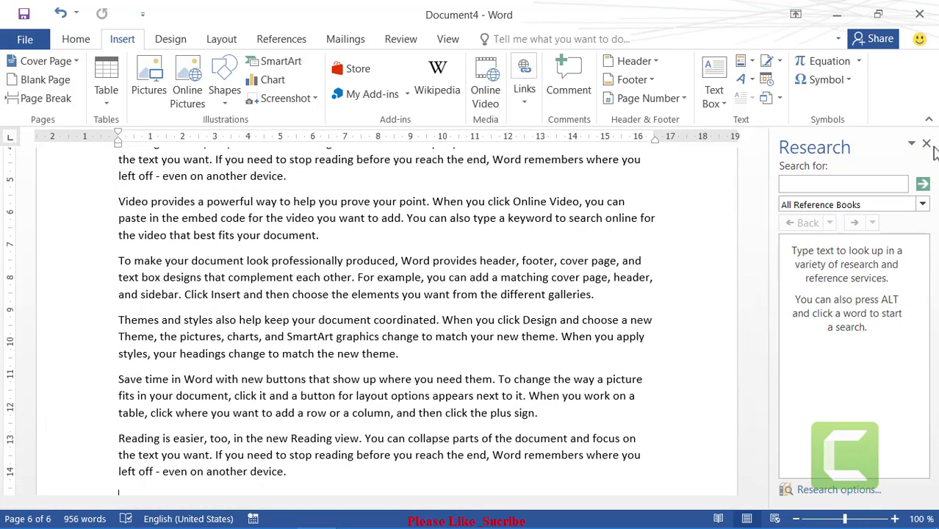
{"action": "left_click", "coordinate": [926, 144]}
{"action": "scroll", "coordinate": [567, 252], "scroll_direction": "up", "scroll_amount": 5}
{"action": "scroll", "coordinate": [567, 252], "scroll_direction": "up", "scroll_amount": 10}
{"action": "scroll", "coordinate": [560, 245], "scroll_direction": "up", "scroll_amount": 10}
{"action": "scroll", "coordinate": [577, 238], "scroll_direction": "up", "scroll_amount": 10}
{"action": "scroll", "coordinate": [573, 246], "scroll_direction": "up", "scroll_amount": 10}
{"action": "scroll", "coordinate": [566, 246], "scroll_direction": "up", "scroll_amount": 4}
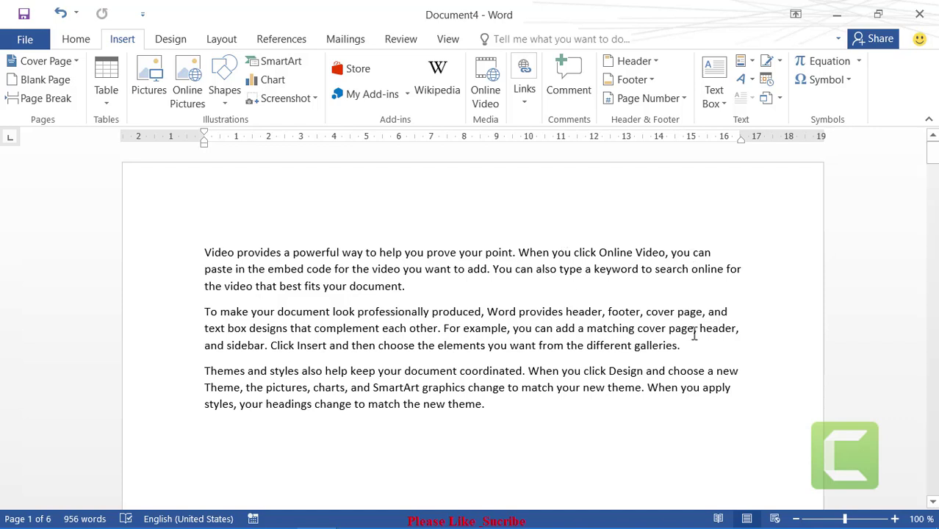
Step: Add two empty paragraphs after the paragraph ending "new theme."
{"action": "scroll", "coordinate": [637, 357], "scroll_direction": "down", "scroll_amount": 1}
{"action": "left_click", "coordinate": [491, 370]}
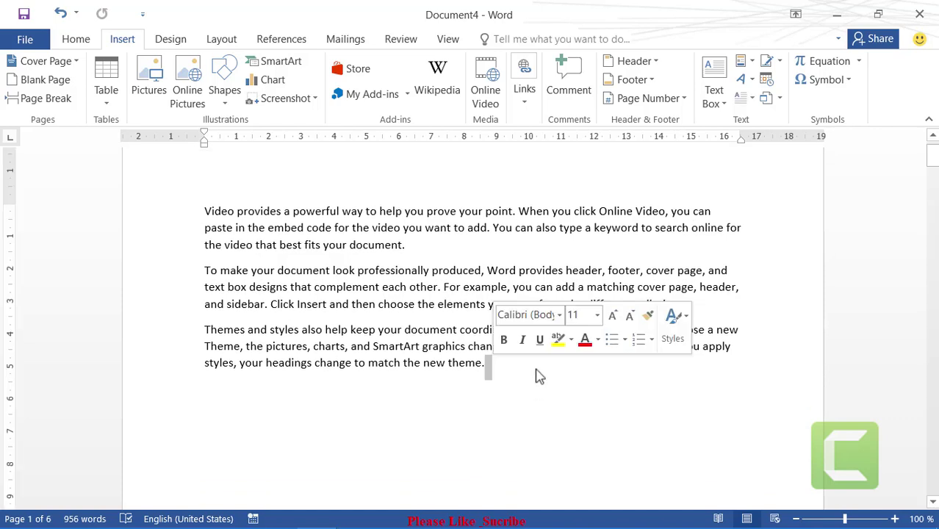
{"action": "key", "text": "Return"}
{"action": "key", "text": "Return"}
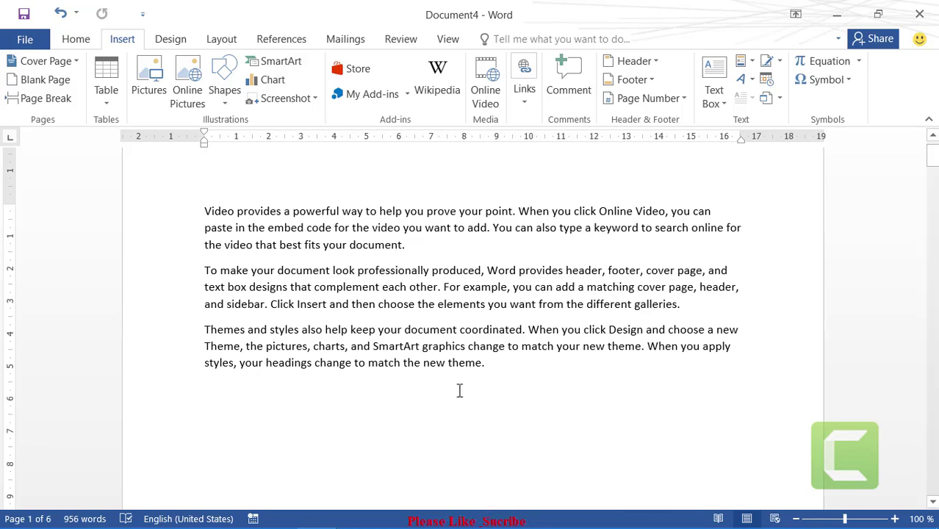
Step: Insert a hyperlink to the OPENLA MARKS SHEET workbook from the Documents file list
{"action": "left_click", "coordinate": [537, 107]}
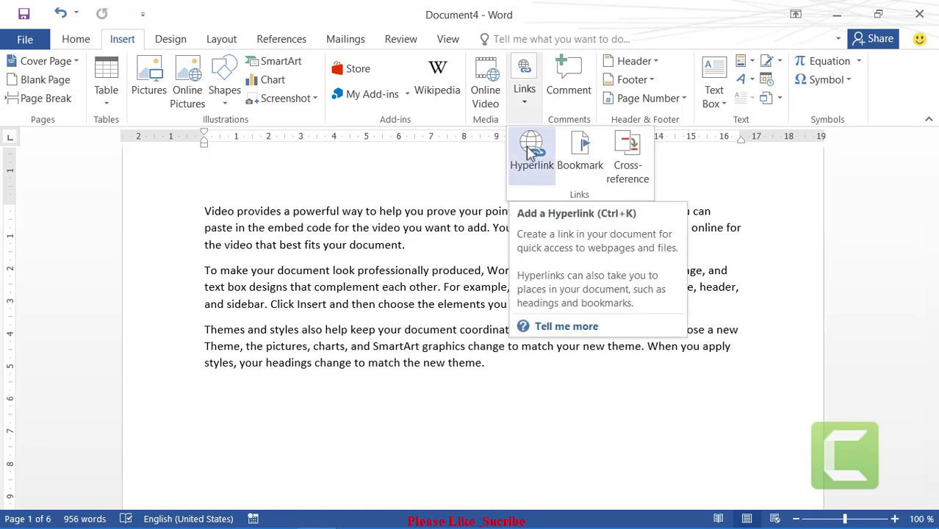
{"action": "left_click", "coordinate": [527, 150]}
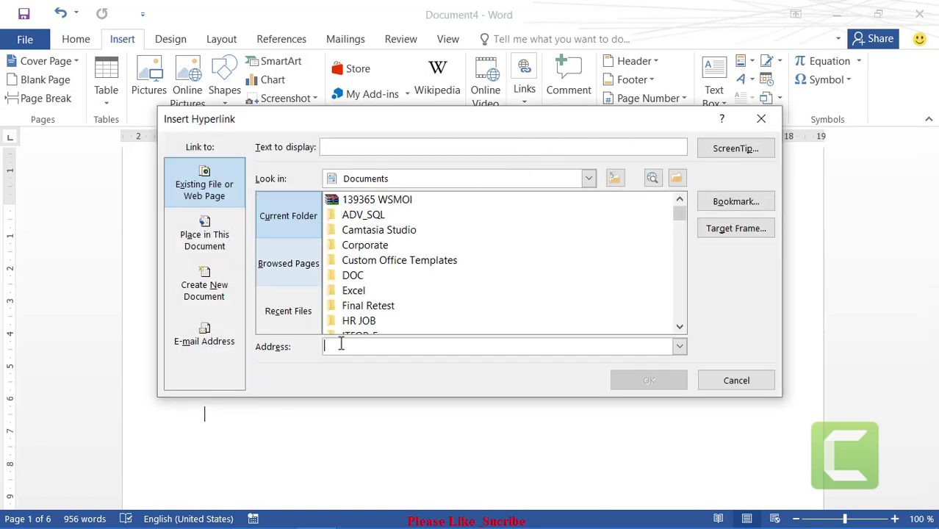
{"action": "scroll", "coordinate": [466, 291], "scroll_direction": "down", "scroll_amount": 5}
{"action": "scroll", "coordinate": [471, 287], "scroll_direction": "down", "scroll_amount": 5}
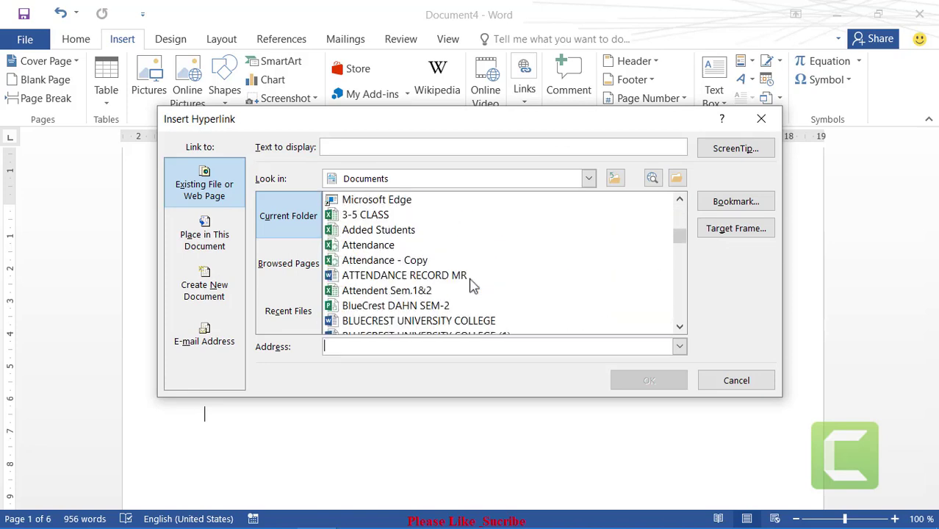
{"action": "scroll", "coordinate": [472, 285], "scroll_direction": "up", "scroll_amount": 1}
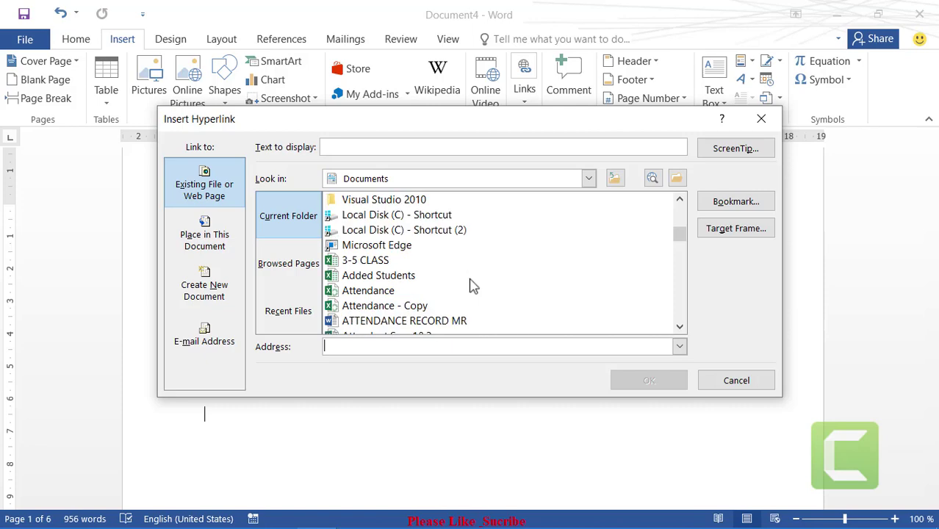
{"action": "scroll", "coordinate": [472, 285], "scroll_direction": "down", "scroll_amount": 1}
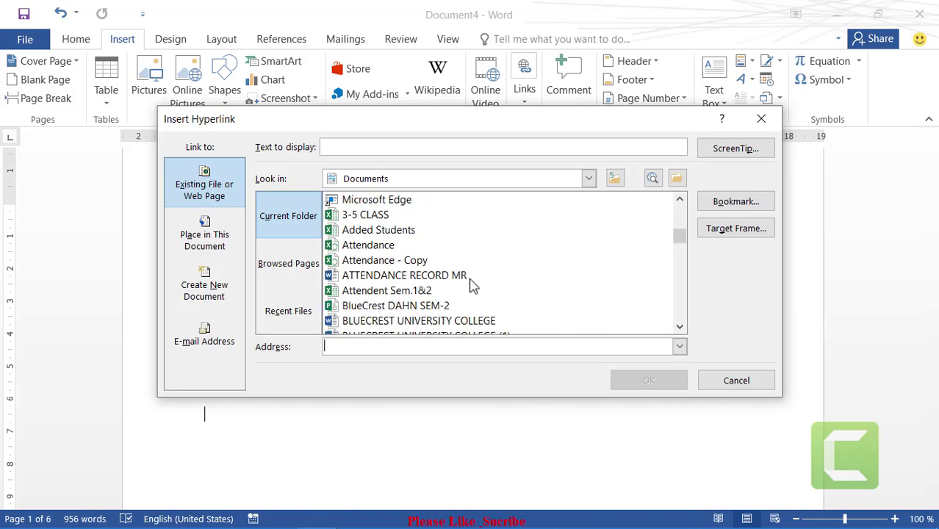
{"action": "scroll", "coordinate": [474, 286], "scroll_direction": "down", "scroll_amount": 2}
{"action": "scroll", "coordinate": [476, 290], "scroll_direction": "down", "scroll_amount": 6}
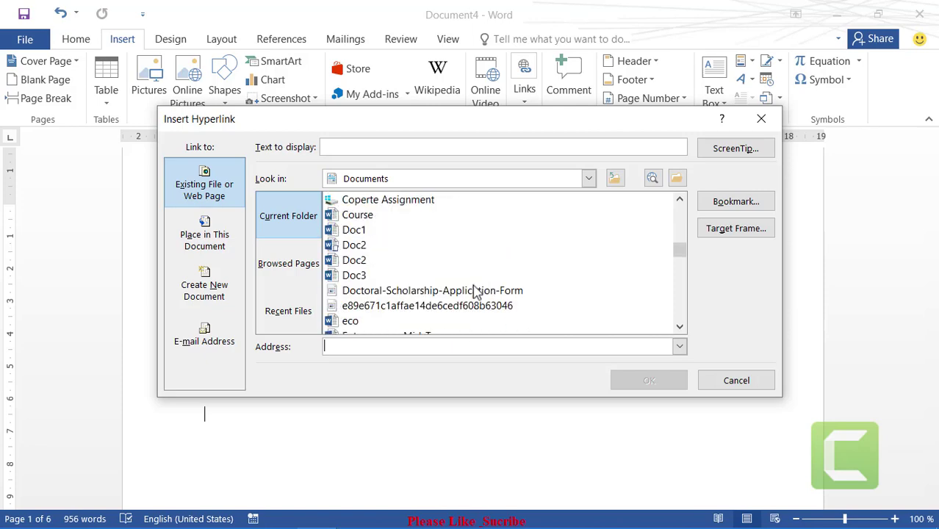
{"action": "scroll", "coordinate": [474, 292], "scroll_direction": "down", "scroll_amount": 6}
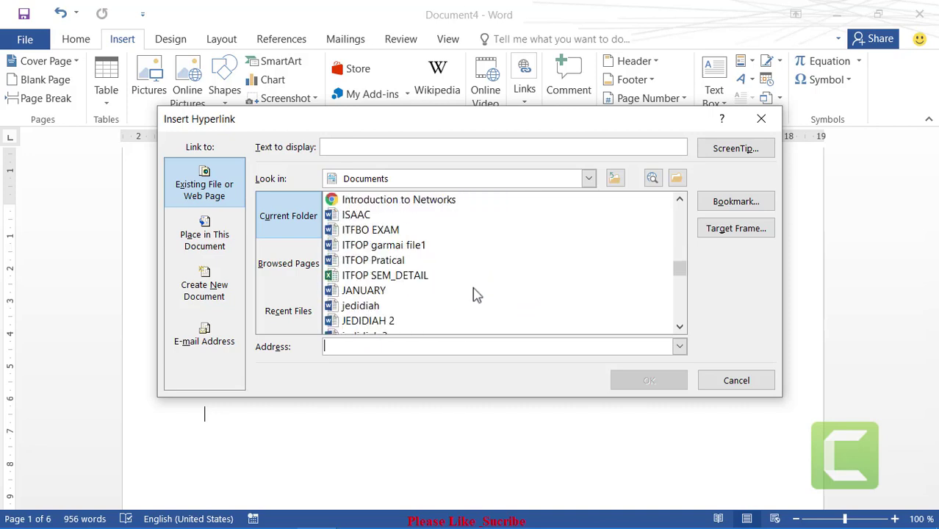
{"action": "scroll", "coordinate": [476, 295], "scroll_direction": "down", "scroll_amount": 4}
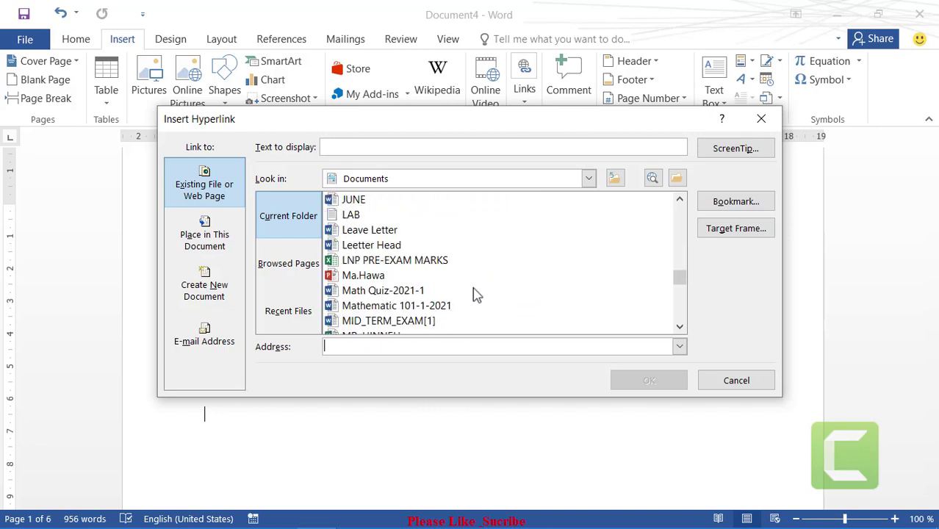
{"action": "scroll", "coordinate": [455, 306], "scroll_direction": "down", "scroll_amount": 5}
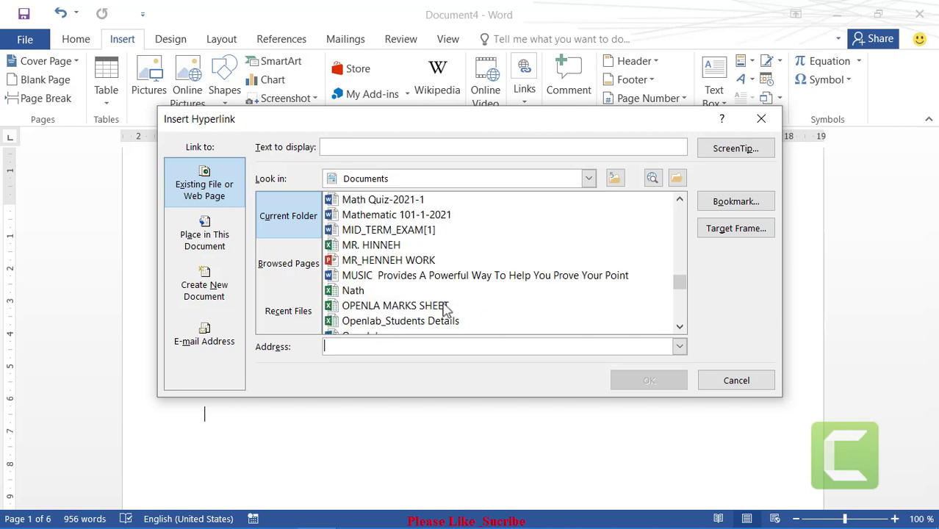
{"action": "scroll", "coordinate": [447, 308], "scroll_direction": "up", "scroll_amount": 2}
{"action": "scroll", "coordinate": [446, 309], "scroll_direction": "up", "scroll_amount": 1}
{"action": "scroll", "coordinate": [433, 310], "scroll_direction": "down", "scroll_amount": 1}
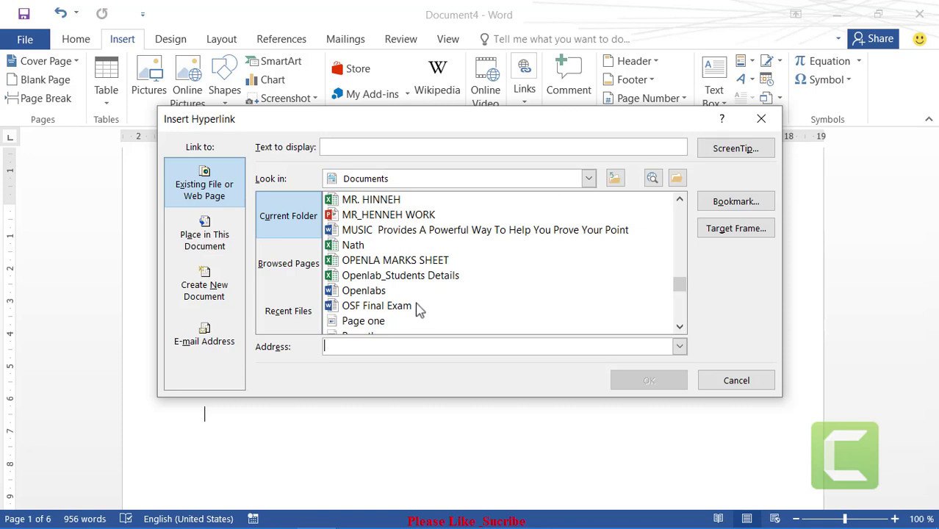
{"action": "left_click", "coordinate": [406, 263]}
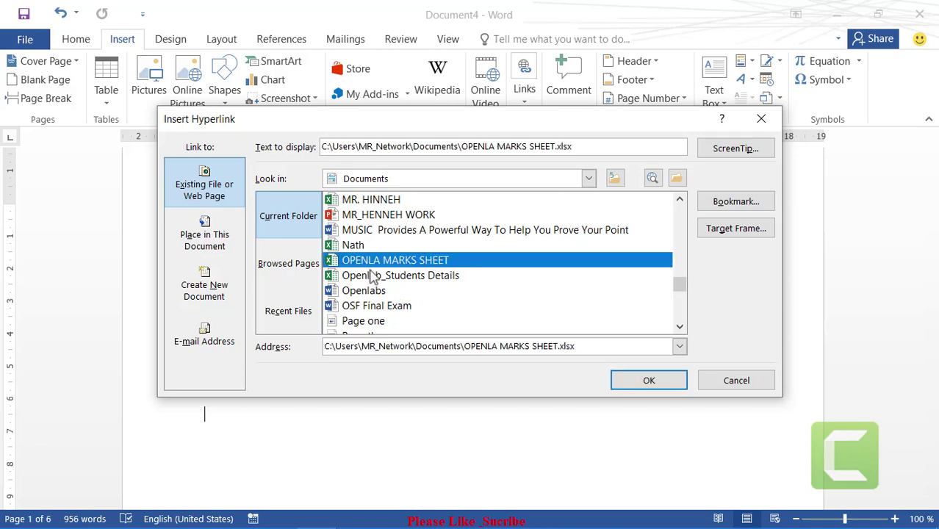
{"action": "left_click", "coordinate": [649, 383]}
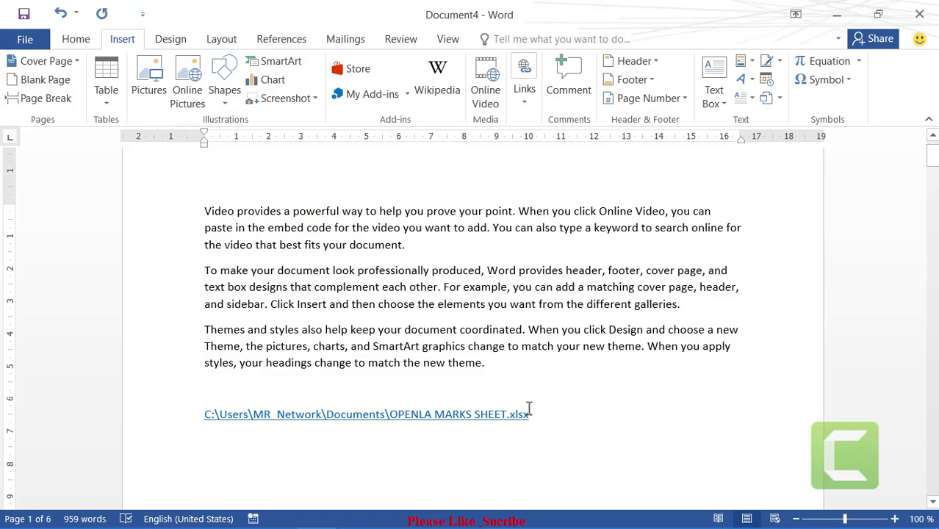
Step: Follow the hyperlink and accept the security notice to open OPENLA MARKS SHEET in Excel
{"action": "left_click_drag", "start_coordinate": [529, 414], "coordinate": [397, 415]}
{"action": "left_click", "coordinate": [494, 411]}
{"action": "left_click_drag", "start_coordinate": [527, 422], "coordinate": [533, 420]}
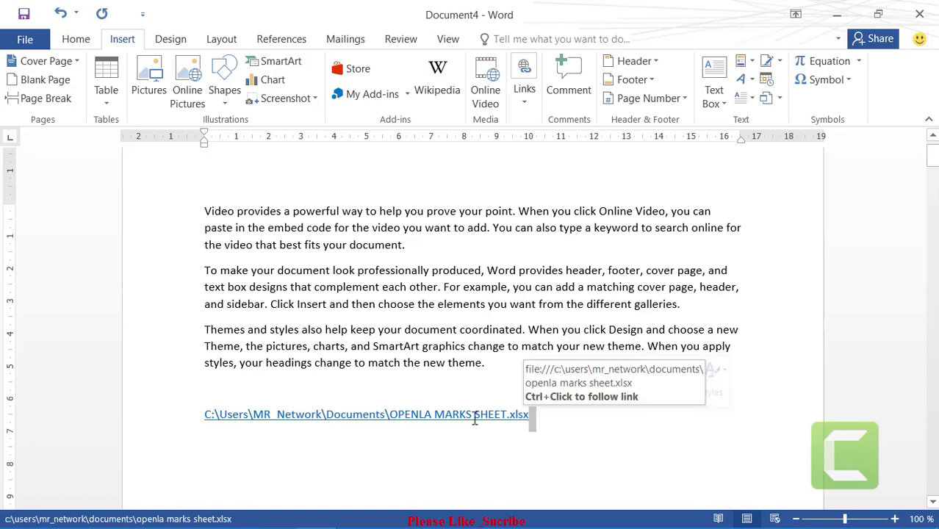
{"action": "left_click", "coordinate": [447, 413], "text": "ctrl"}
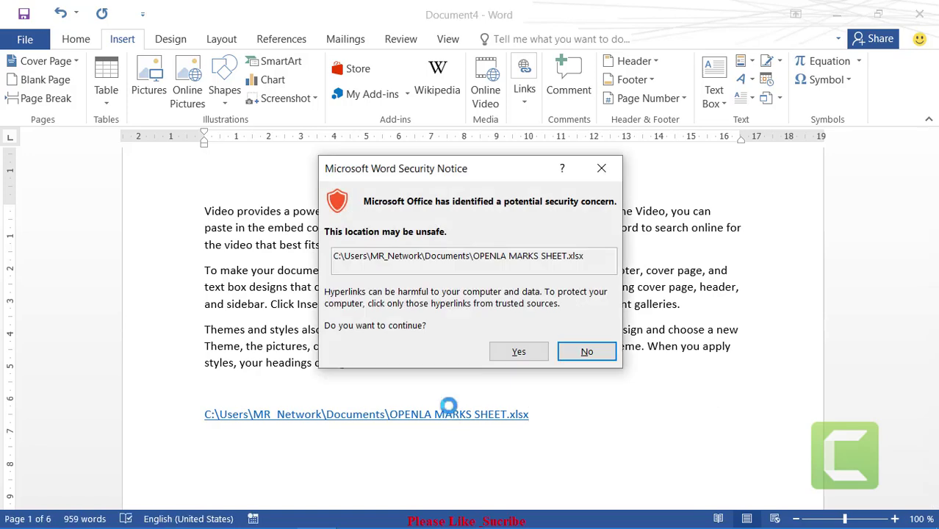
{"action": "left_click", "coordinate": [519, 353]}
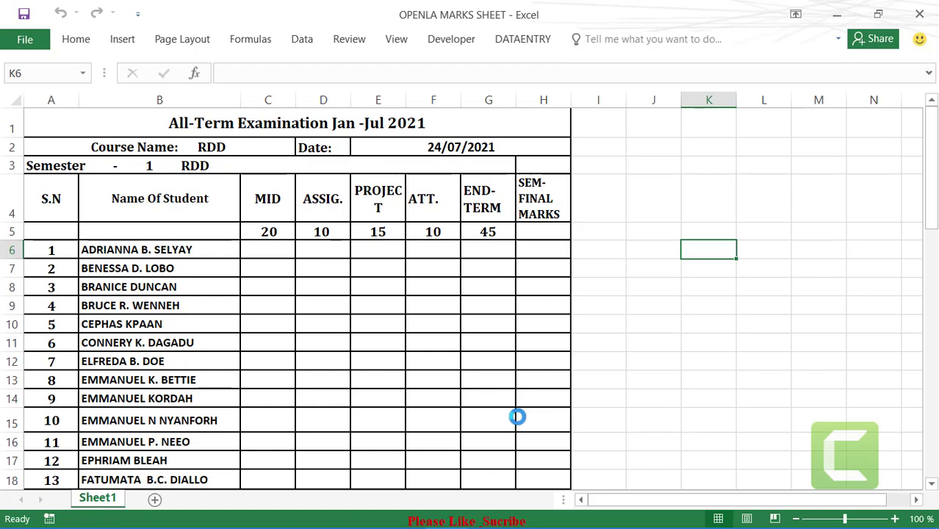
Step: Scroll through the OPENLA MARKS SHEET marks sheet, then close Excel
{"action": "scroll", "coordinate": [625, 352], "scroll_direction": "down", "scroll_amount": 10}
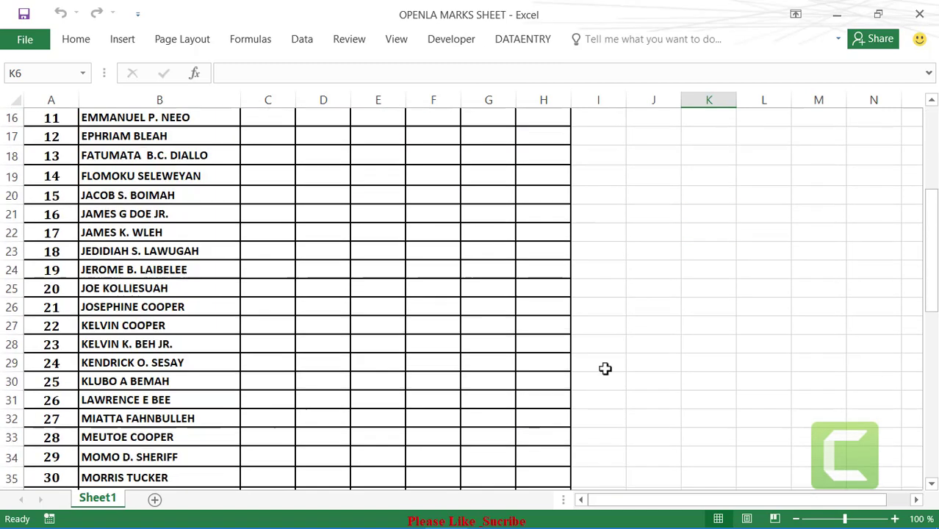
{"action": "scroll", "coordinate": [557, 358], "scroll_direction": "down", "scroll_amount": 6}
{"action": "scroll", "coordinate": [540, 357], "scroll_direction": "up", "scroll_amount": 11}
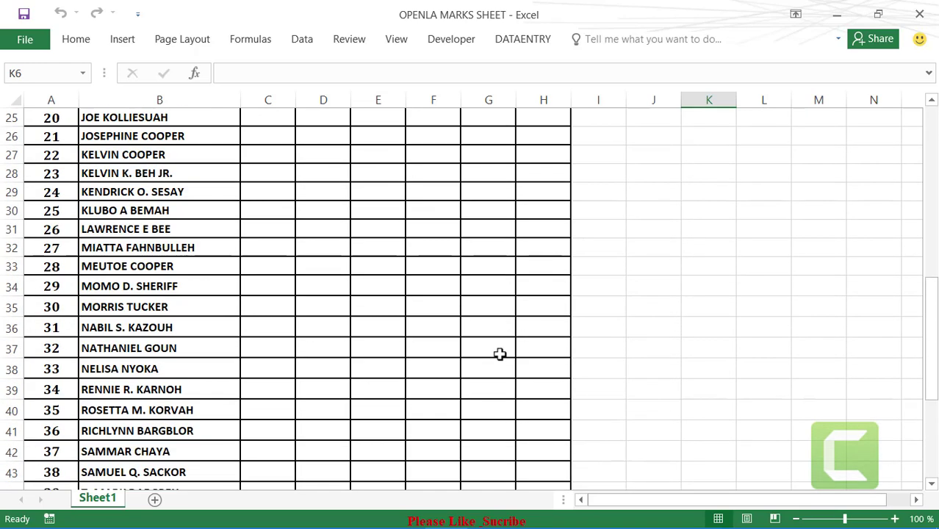
{"action": "left_click", "coordinate": [918, 14]}
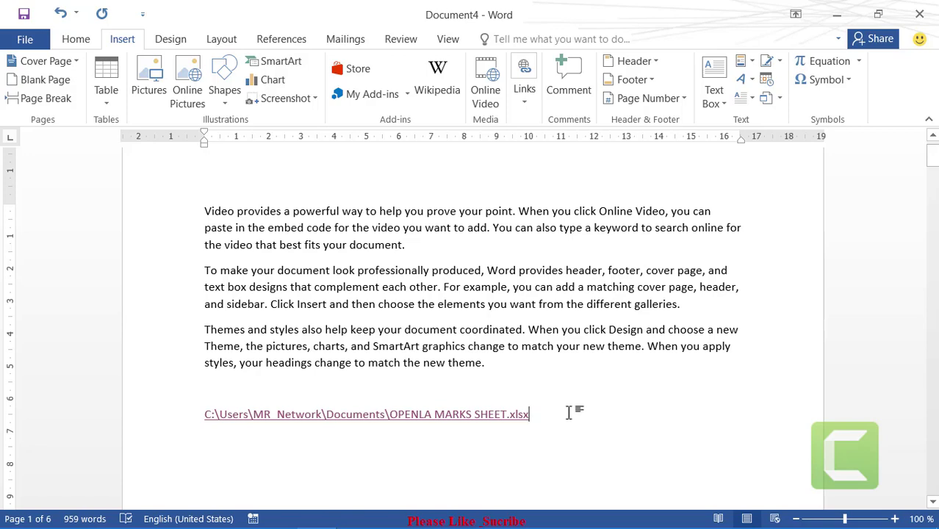
{"action": "key", "text": "Return"}
{"action": "key", "text": "Return"}
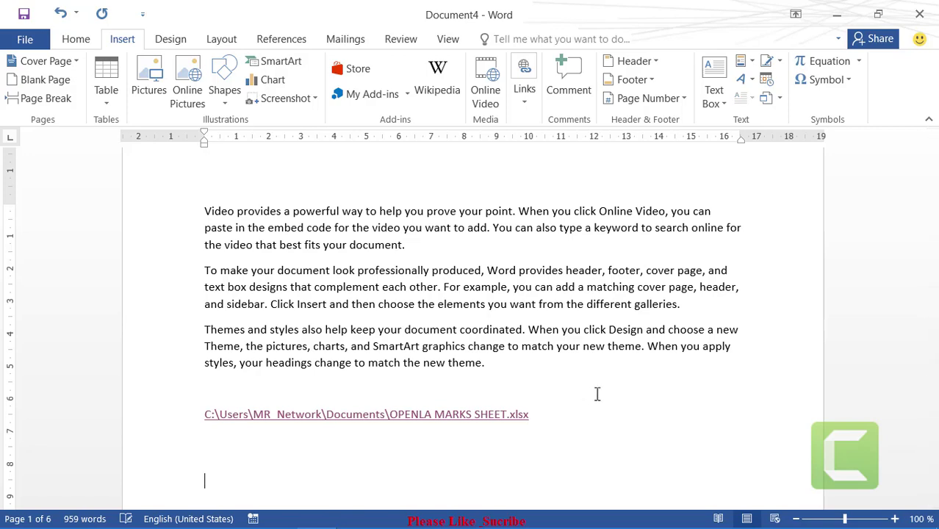
{"action": "scroll", "coordinate": [430, 430], "scroll_direction": "down", "scroll_amount": 2}
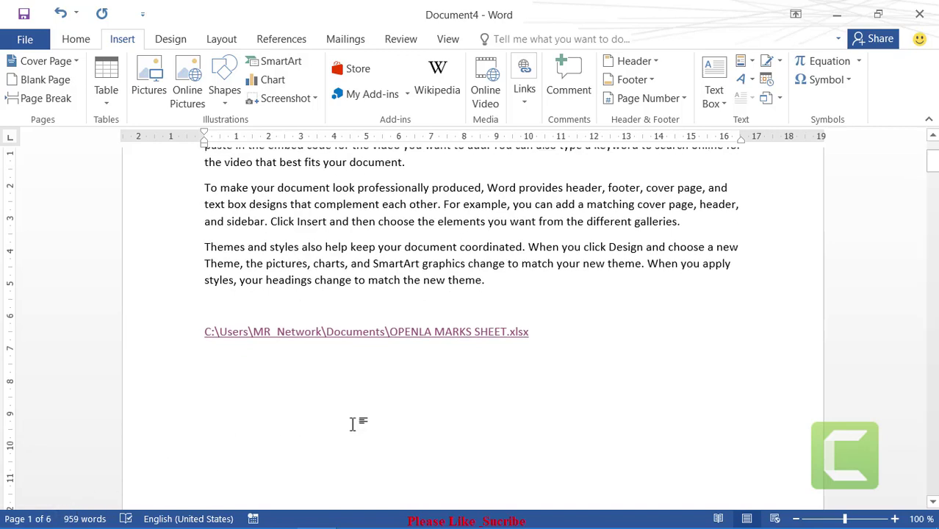
{"action": "scroll", "coordinate": [371, 436], "scroll_direction": "down", "scroll_amount": 10}
{"action": "scroll", "coordinate": [430, 345], "scroll_direction": "down", "scroll_amount": 6}
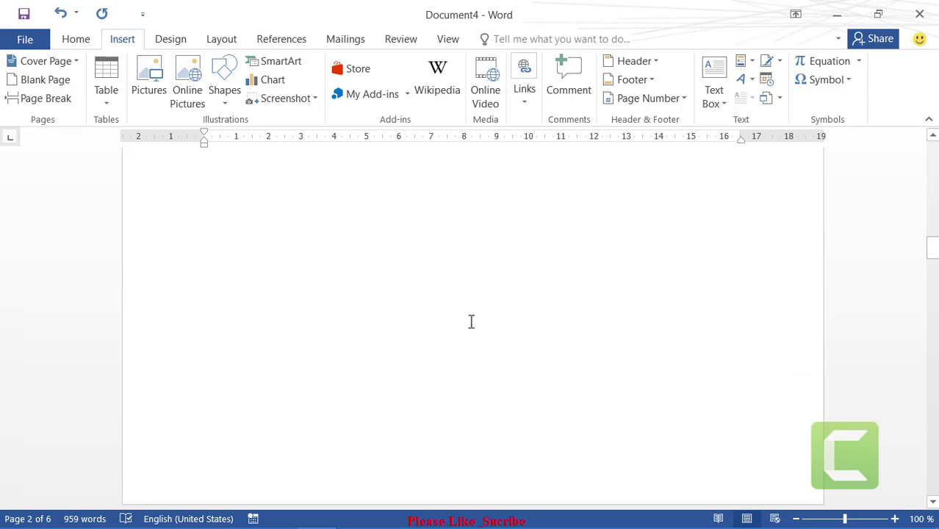
{"action": "left_click_drag", "start_coordinate": [932, 247], "coordinate": [929, 460]}
{"action": "left_click", "coordinate": [209, 249]}
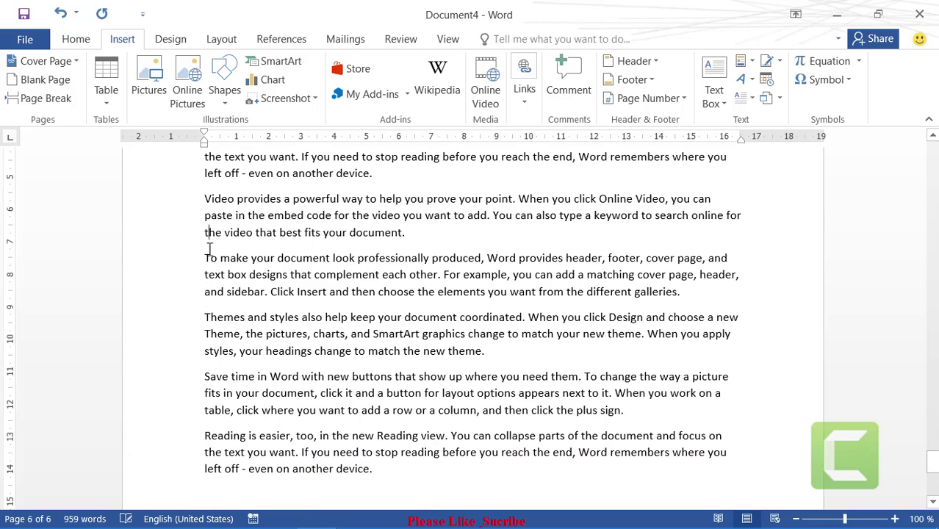
{"action": "double_click", "coordinate": [199, 254]}
{"action": "left_click", "coordinate": [198, 254]}
{"action": "left_click_drag", "start_coordinate": [198, 254], "coordinate": [272, 272]}
{"action": "left_click", "coordinate": [279, 272]}
{"action": "key", "text": "ctrl+Return"}
{"action": "scroll", "coordinate": [312, 343], "scroll_direction": "up", "scroll_amount": 20}
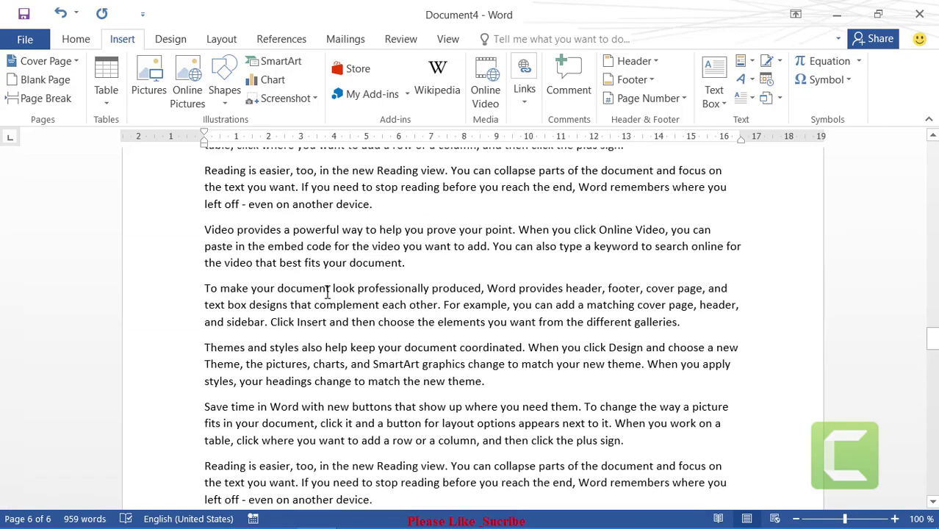
{"action": "scroll", "coordinate": [327, 292], "scroll_direction": "up", "scroll_amount": 20}
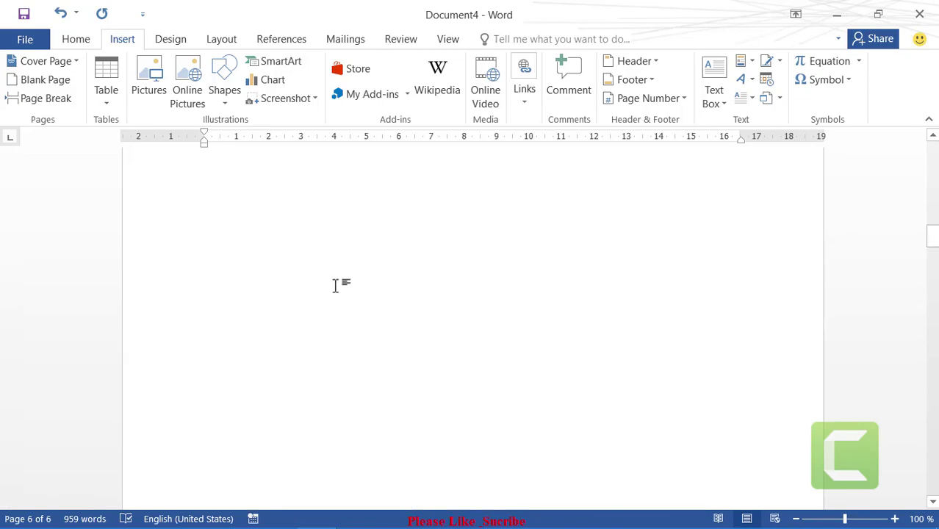
{"action": "scroll", "coordinate": [339, 282], "scroll_direction": "up", "scroll_amount": 15}
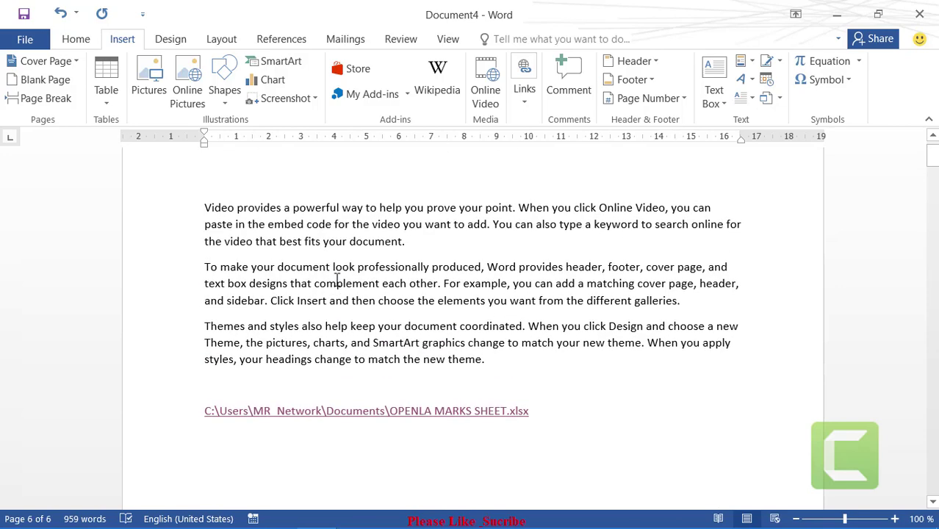
{"action": "scroll", "coordinate": [368, 272], "scroll_direction": "down", "scroll_amount": 20}
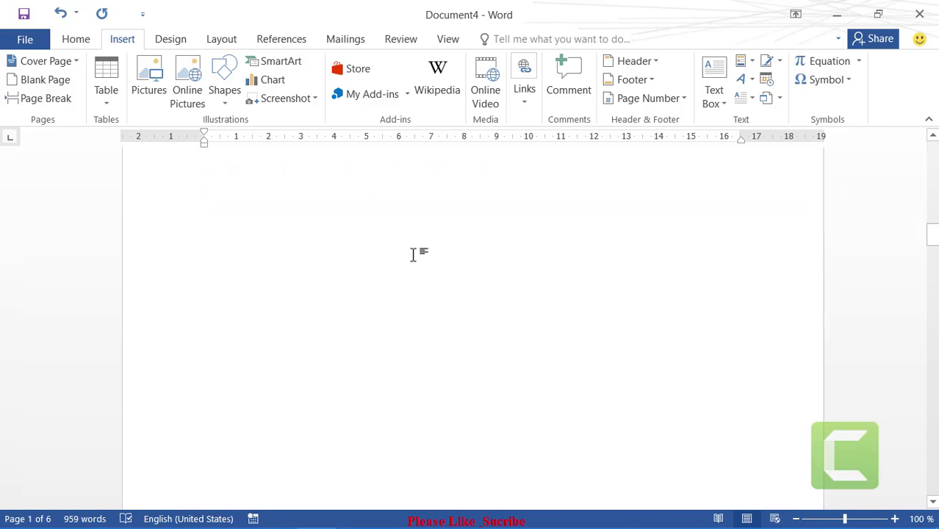
{"action": "scroll", "coordinate": [423, 249], "scroll_direction": "down", "scroll_amount": 15}
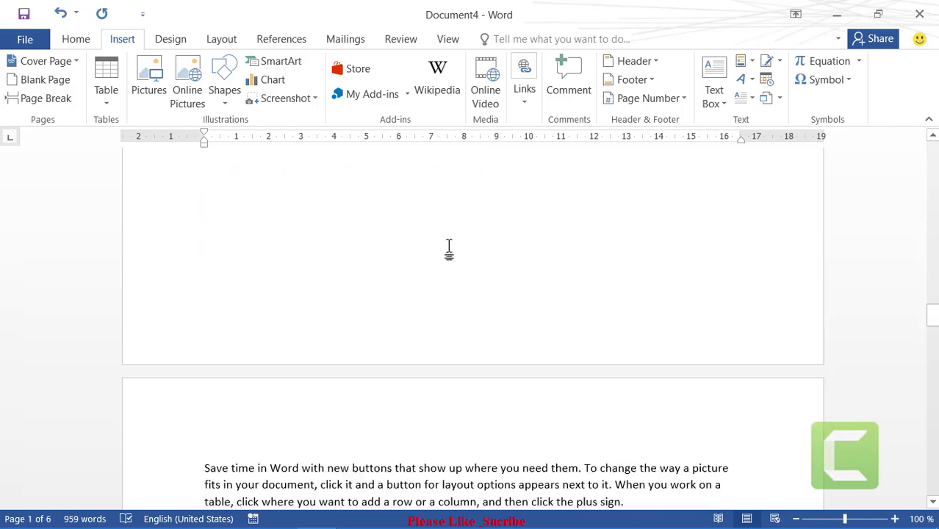
{"action": "scroll", "coordinate": [281, 354], "scroll_direction": "down", "scroll_amount": 4}
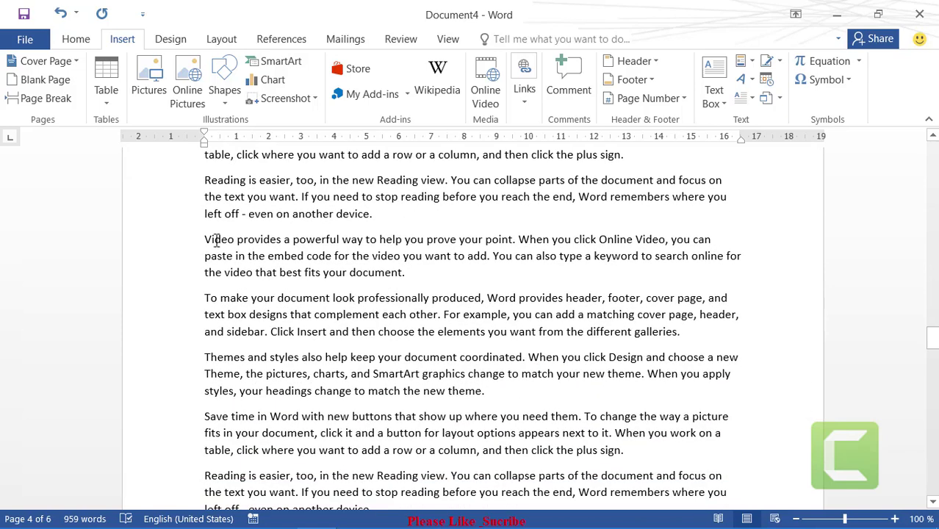
Step: Colour the "Video provides a powerful way" paragraph red and set it in Agency FB
{"action": "left_click", "coordinate": [182, 246]}
{"action": "double_click", "coordinate": [213, 242]}
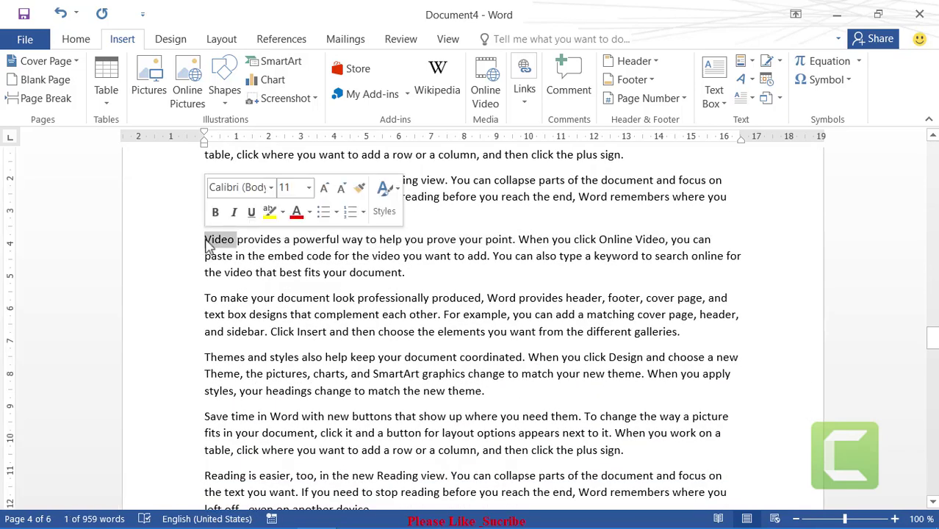
{"action": "left_click", "coordinate": [207, 244]}
{"action": "left_click_drag", "start_coordinate": [206, 244], "coordinate": [413, 292]}
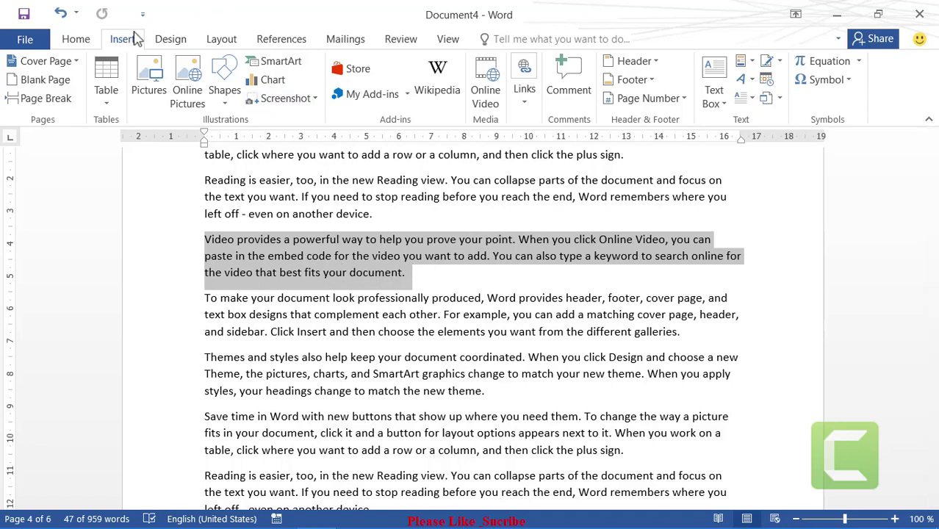
{"action": "left_click", "coordinate": [77, 42]}
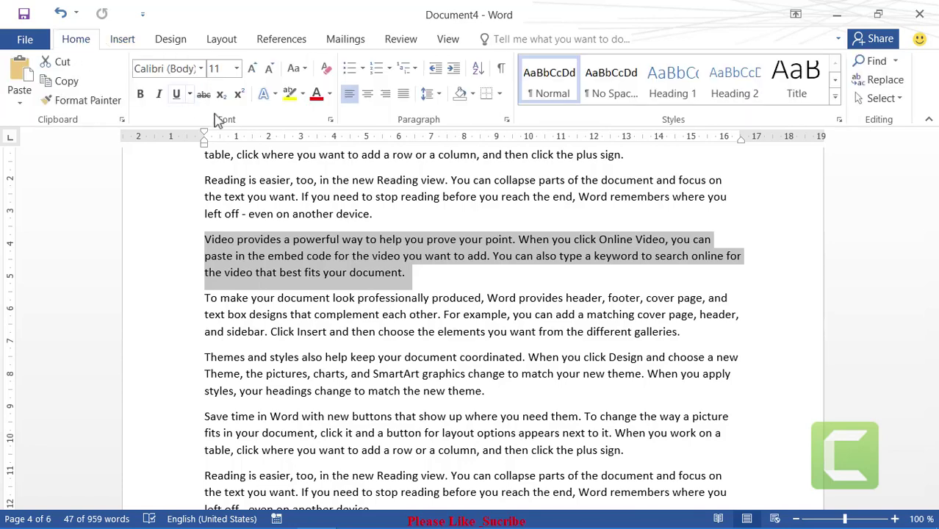
{"action": "left_click", "coordinate": [317, 99]}
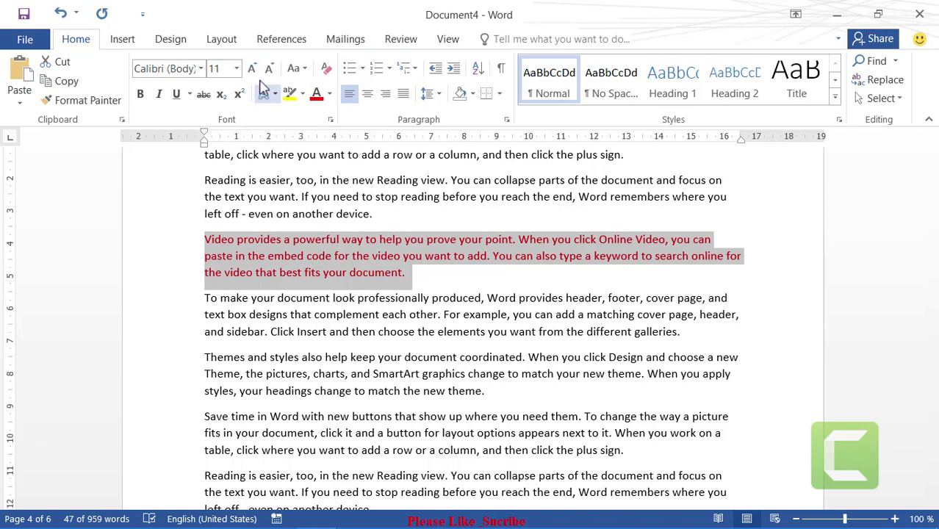
{"action": "left_click", "coordinate": [200, 69]}
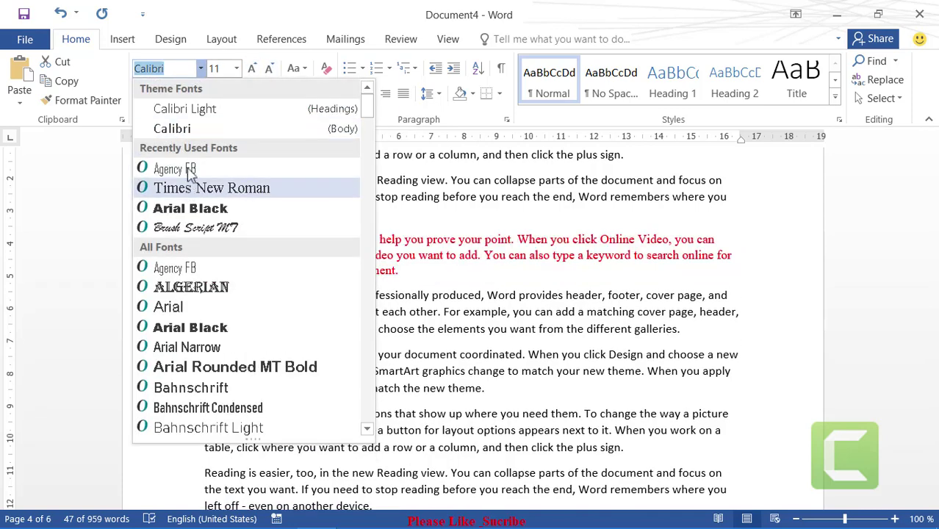
{"action": "left_click", "coordinate": [174, 169]}
Step: Select the word Video at the start of the red paragraph
{"action": "left_click", "coordinate": [441, 301]}
{"action": "left_click_drag", "start_coordinate": [620, 255], "coordinate": [626, 255]}
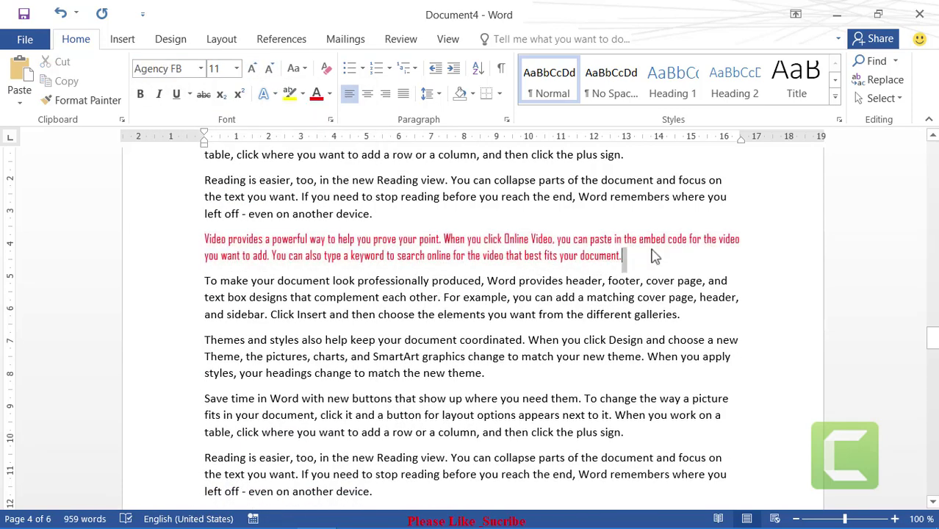
{"action": "double_click", "coordinate": [206, 239]}
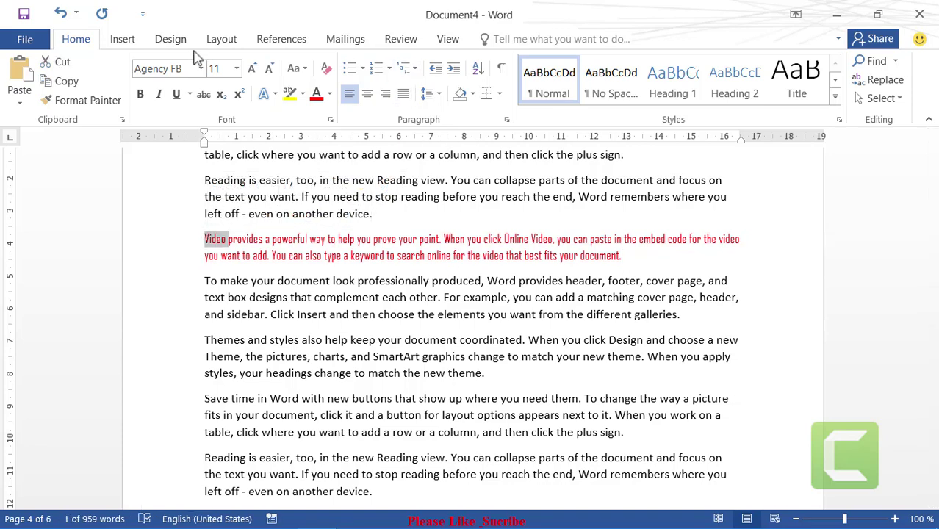
Step: Add a bookmark named B1 on the word Video, with bookmarks sorted by location
{"action": "left_click", "coordinate": [121, 41]}
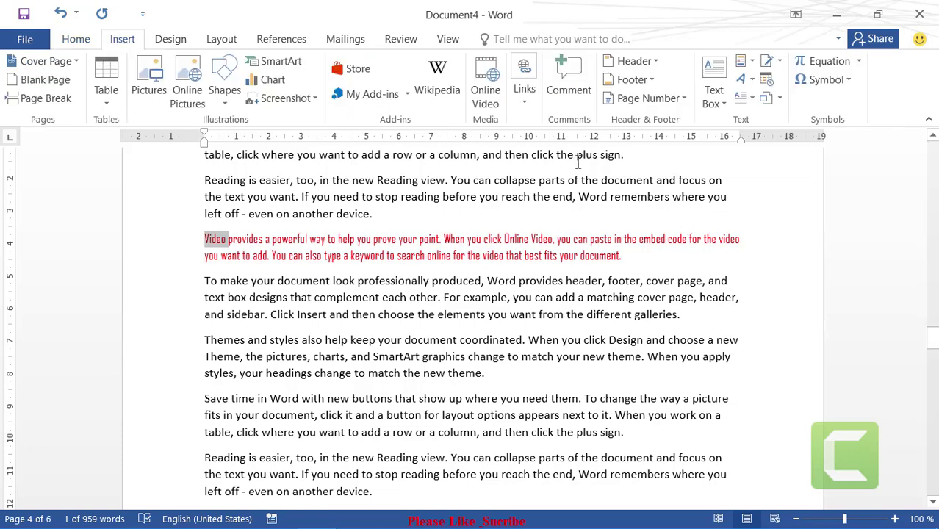
{"action": "left_click", "coordinate": [525, 96]}
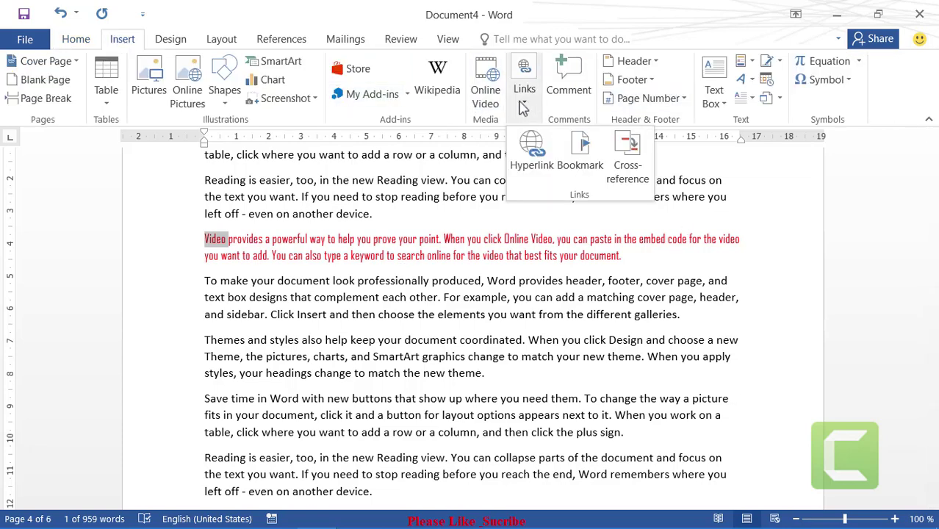
{"action": "left_click", "coordinate": [580, 158]}
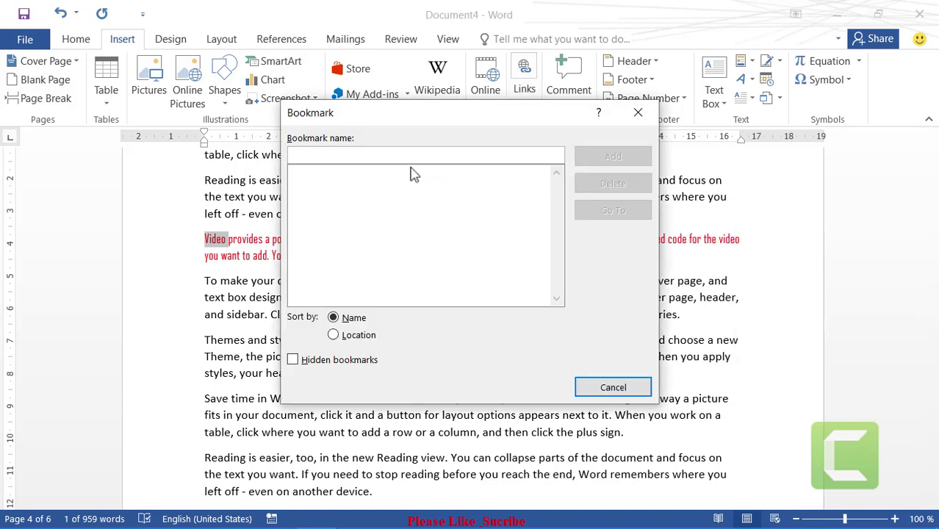
{"action": "type", "text": "B1"}
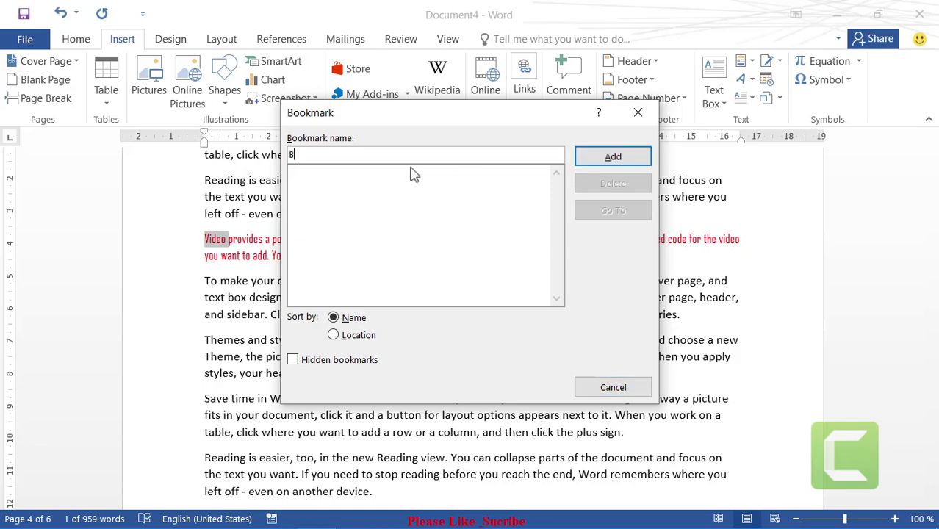
{"action": "left_click", "coordinate": [335, 336]}
{"action": "left_click", "coordinate": [605, 156]}
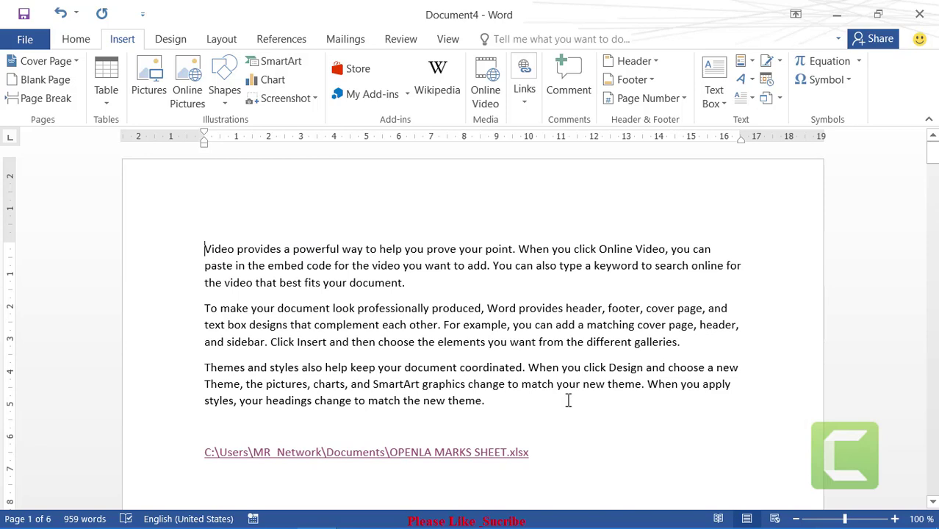
Step: Go to bookmark B1 from the Bookmark dialog, close it and clear the selection
{"action": "left_click", "coordinate": [524, 94]}
{"action": "left_click", "coordinate": [578, 151]}
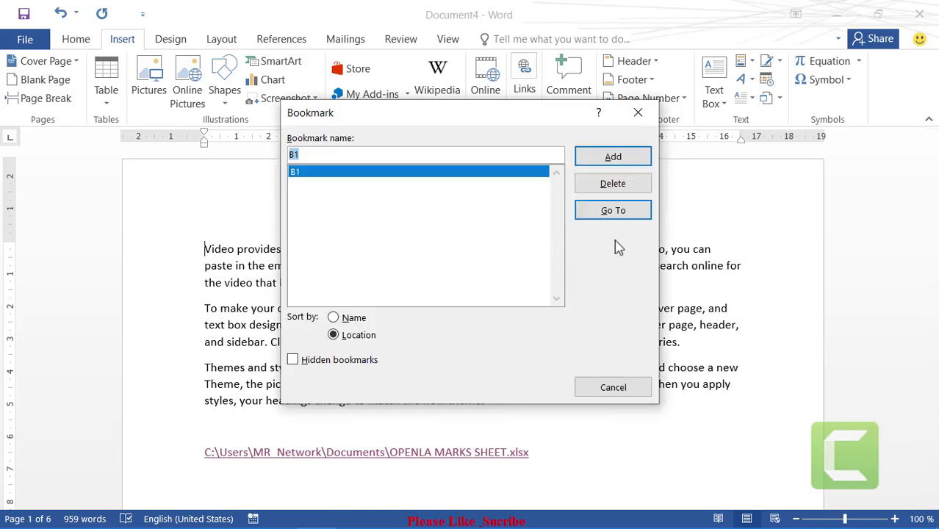
{"action": "left_click", "coordinate": [615, 219]}
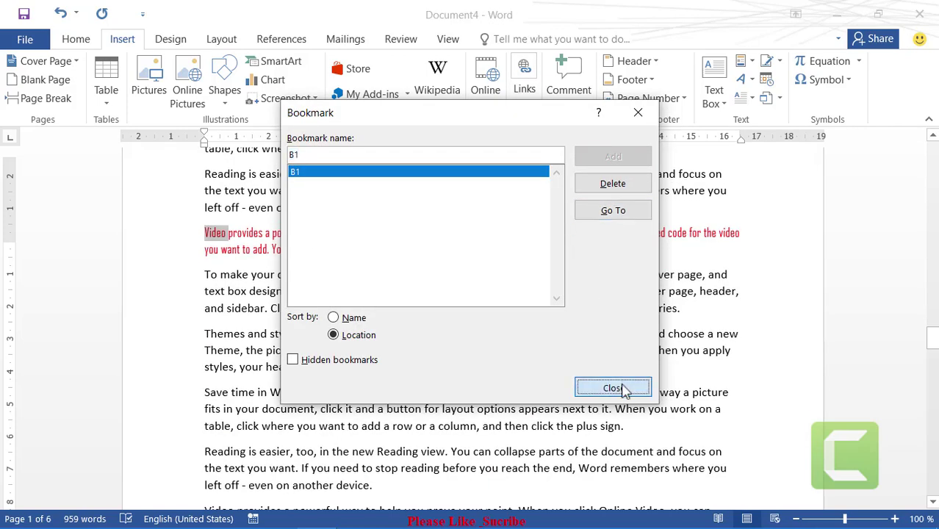
{"action": "left_click", "coordinate": [621, 387]}
{"action": "mouse_move", "coordinate": [217, 235]}
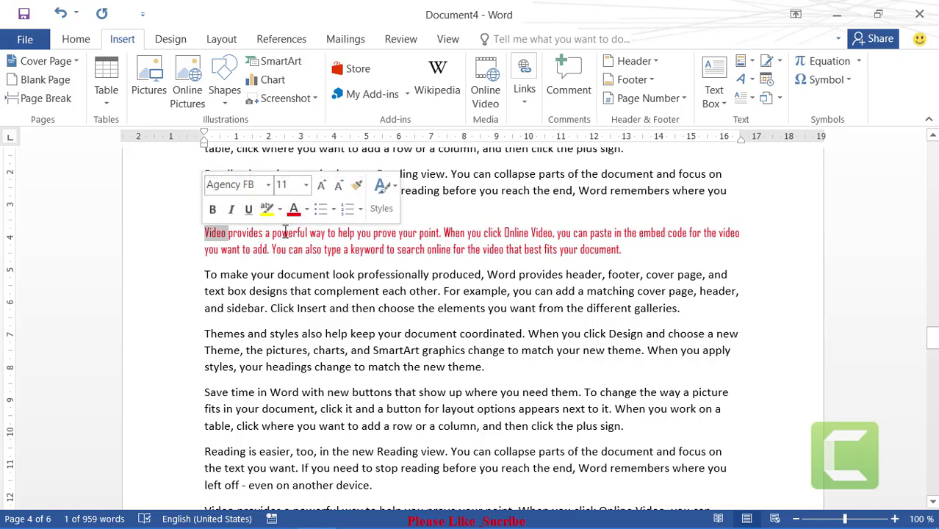
{"action": "left_click", "coordinate": [291, 278]}
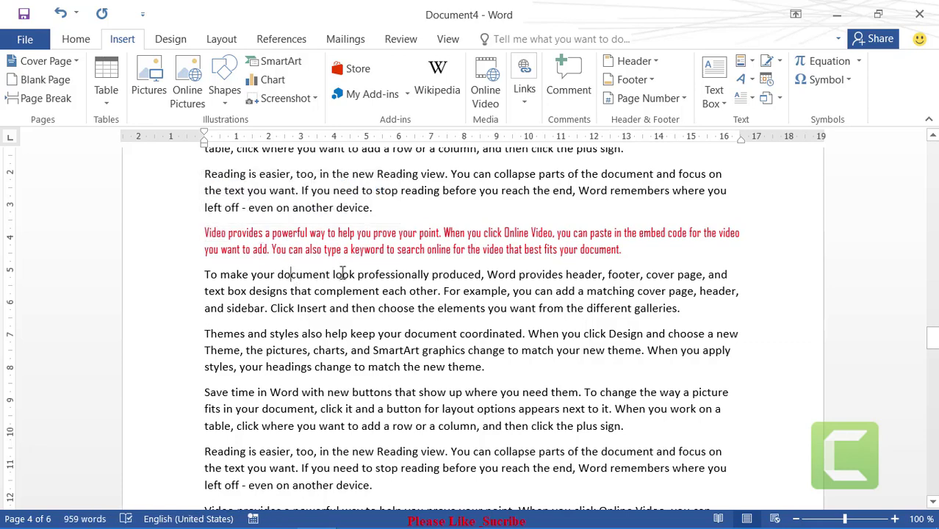
{"action": "scroll", "coordinate": [421, 290], "scroll_direction": "up", "scroll_amount": 10}
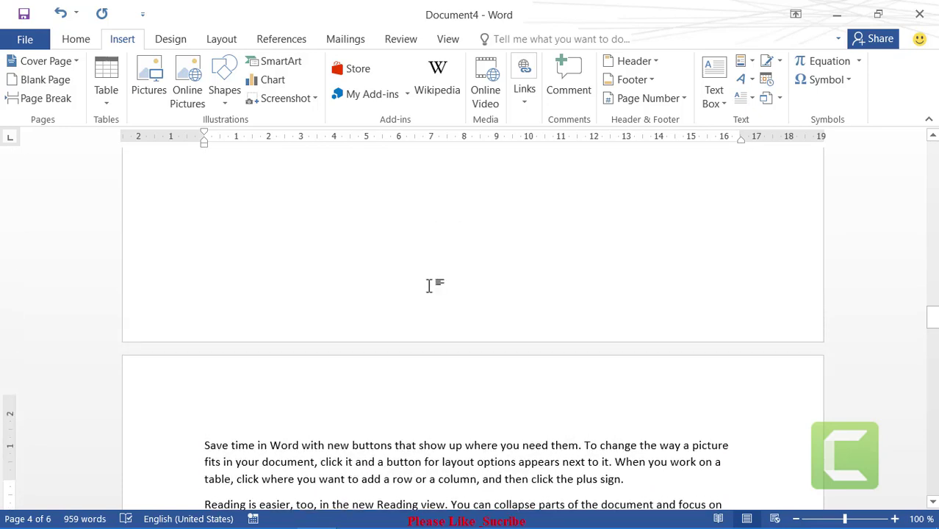
{"action": "scroll", "coordinate": [429, 286], "scroll_direction": "up", "scroll_amount": 5}
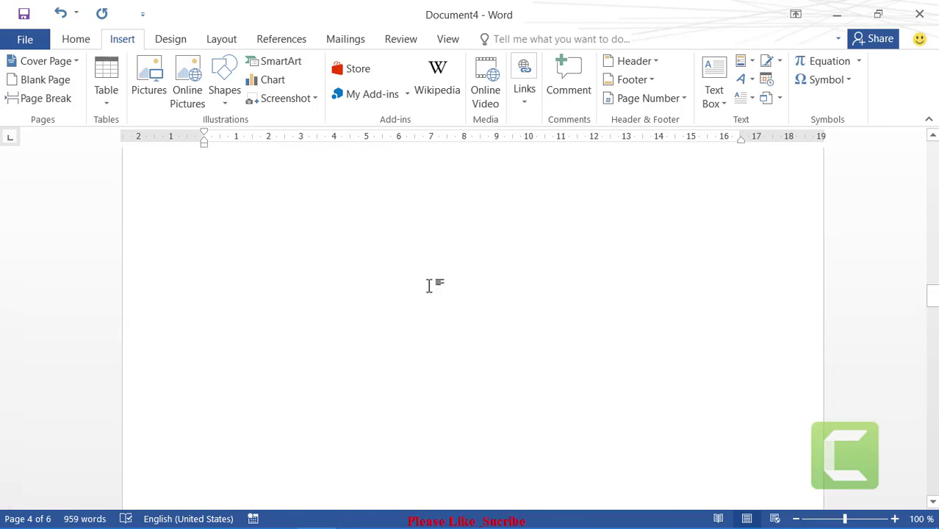
Step: Preview the built-in header and footer galleries without inserting either
{"action": "left_click", "coordinate": [656, 64]}
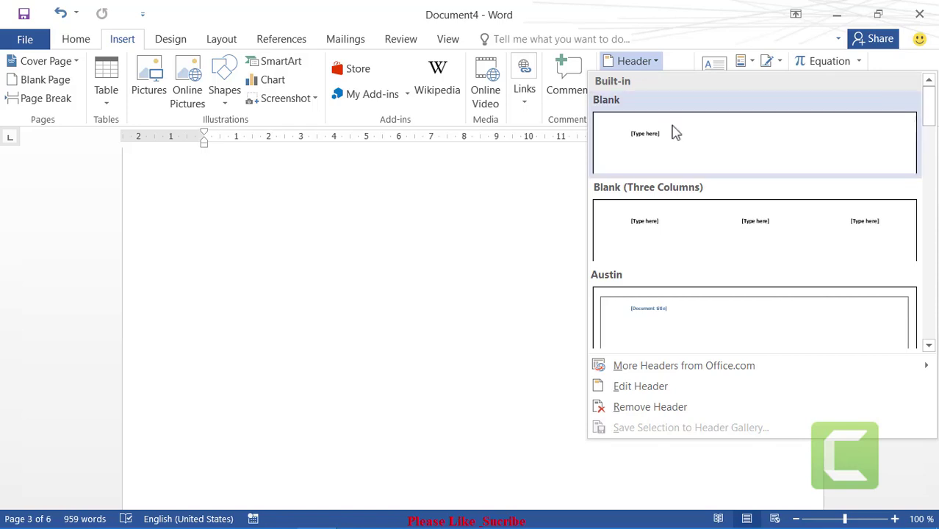
{"action": "left_click", "coordinate": [497, 224]}
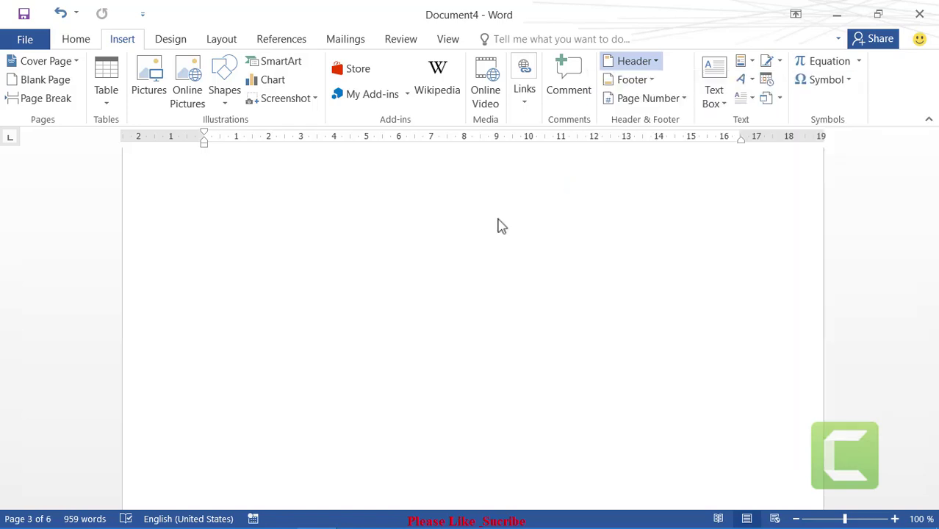
{"action": "left_click", "coordinate": [643, 92]}
{"action": "left_click", "coordinate": [476, 254]}
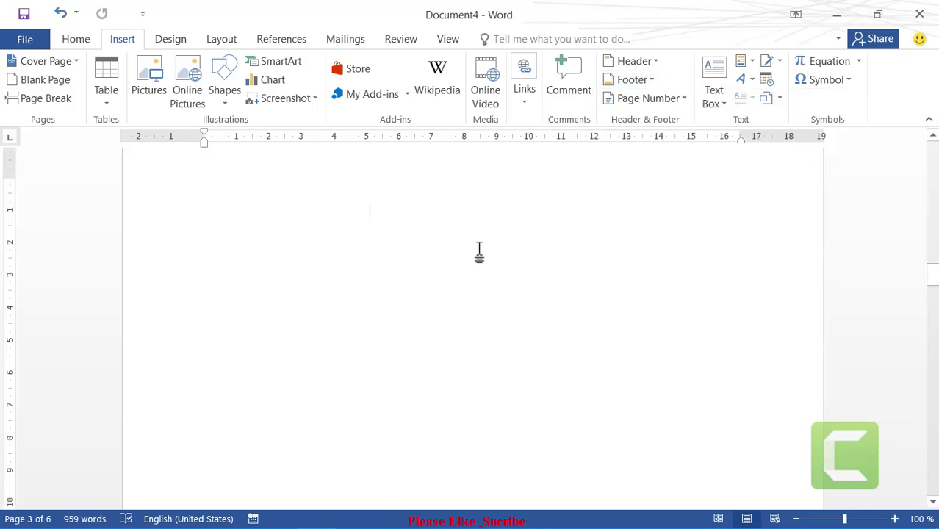
Step: Insert a Blank header reading I.T_MOMO, then return to the top of the document
{"action": "left_click", "coordinate": [656, 69]}
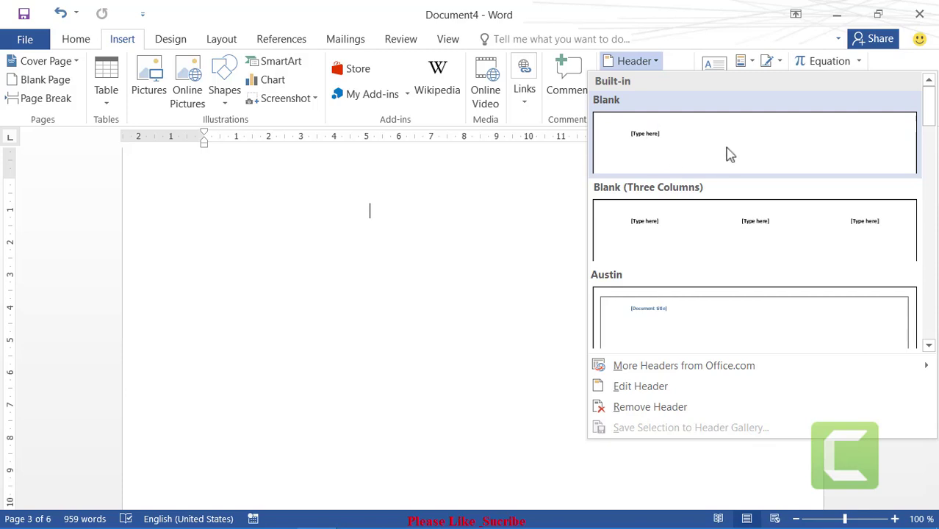
{"action": "left_click", "coordinate": [697, 149]}
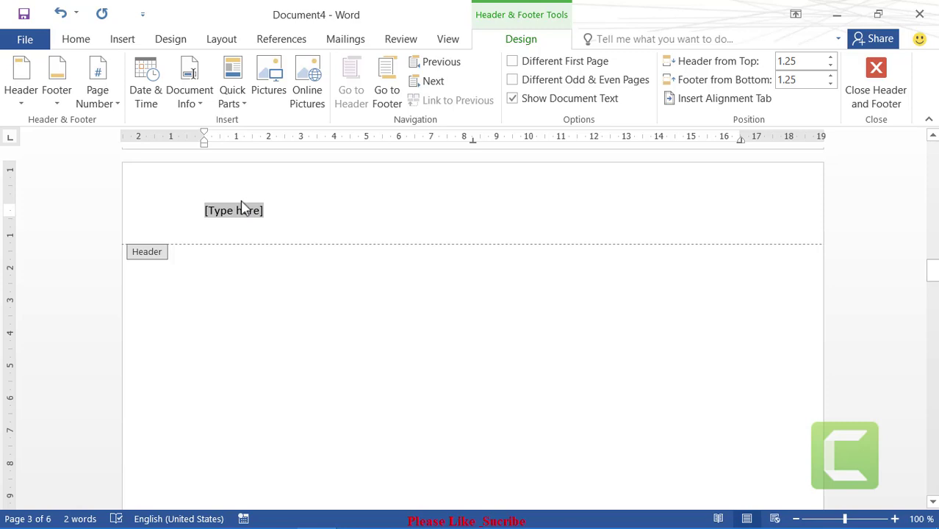
{"action": "key", "text": "Delete"}
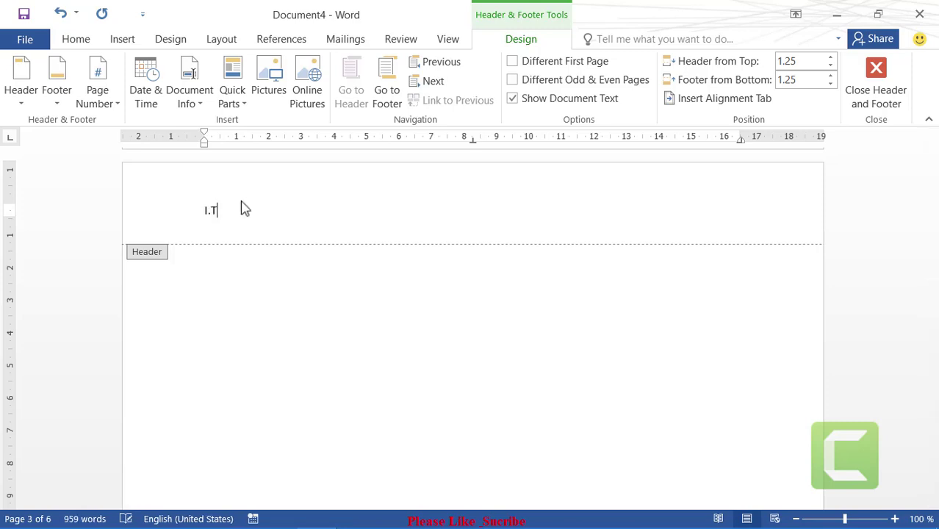
{"action": "type", "text": "I.T_MOH"}
{"action": "left_click", "coordinate": [885, 98]}
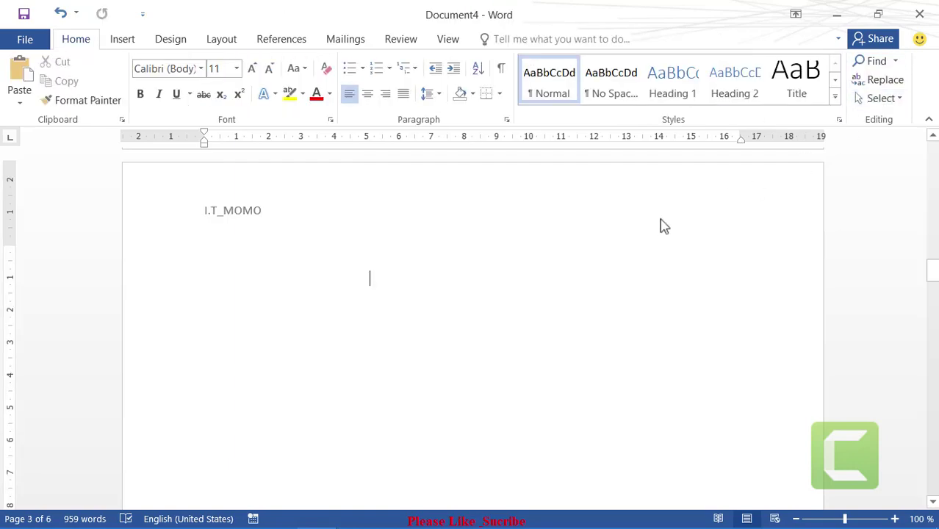
{"action": "scroll", "coordinate": [646, 242], "scroll_direction": "down", "scroll_amount": 3}
{"action": "scroll", "coordinate": [581, 301], "scroll_direction": "down", "scroll_amount": 15}
{"action": "scroll", "coordinate": [583, 345], "scroll_direction": "down", "scroll_amount": 15}
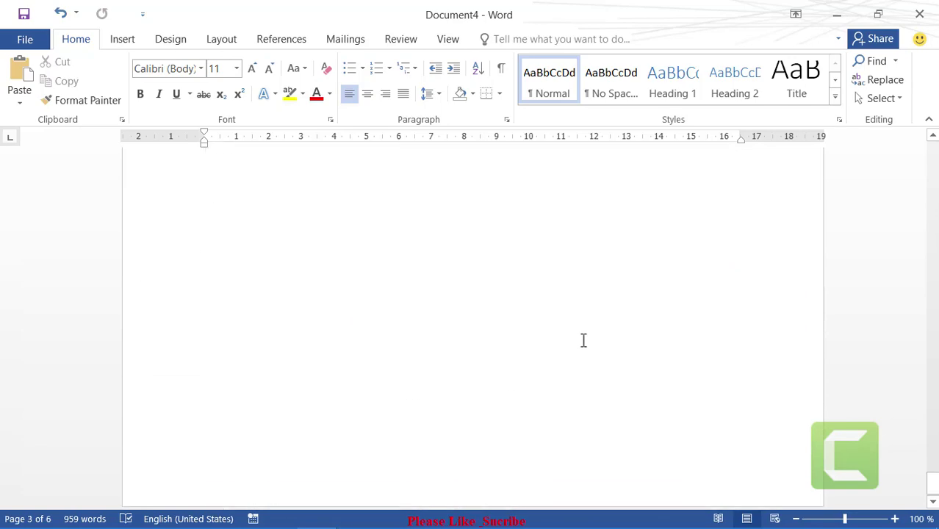
{"action": "scroll", "coordinate": [583, 340], "scroll_direction": "down", "scroll_amount": 2}
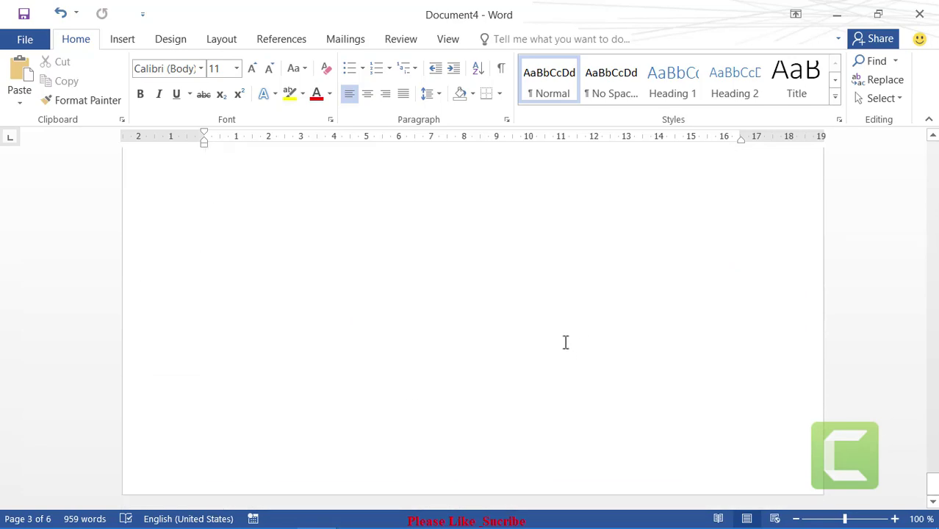
{"action": "scroll", "coordinate": [565, 338], "scroll_direction": "down", "scroll_amount": 20}
{"action": "scroll", "coordinate": [570, 321], "scroll_direction": "up", "scroll_amount": 1}
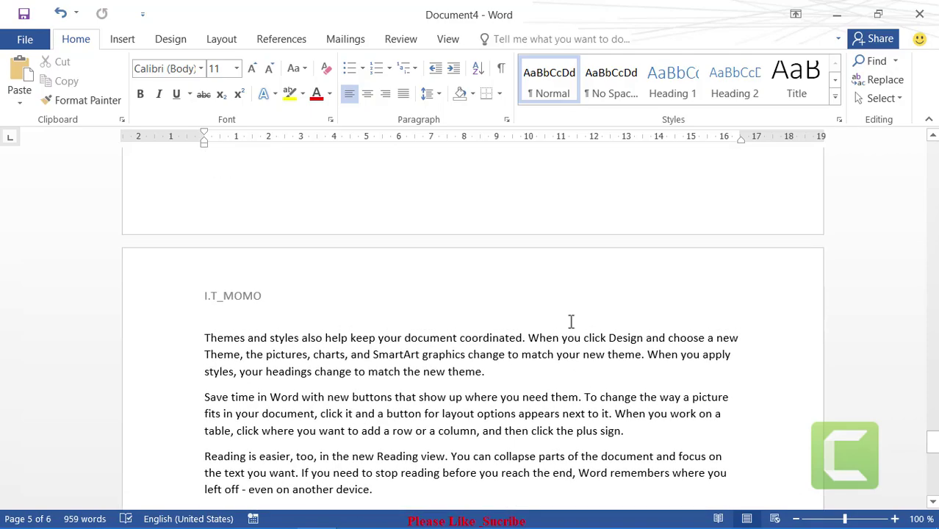
{"action": "key", "text": "ctrl+Home"}
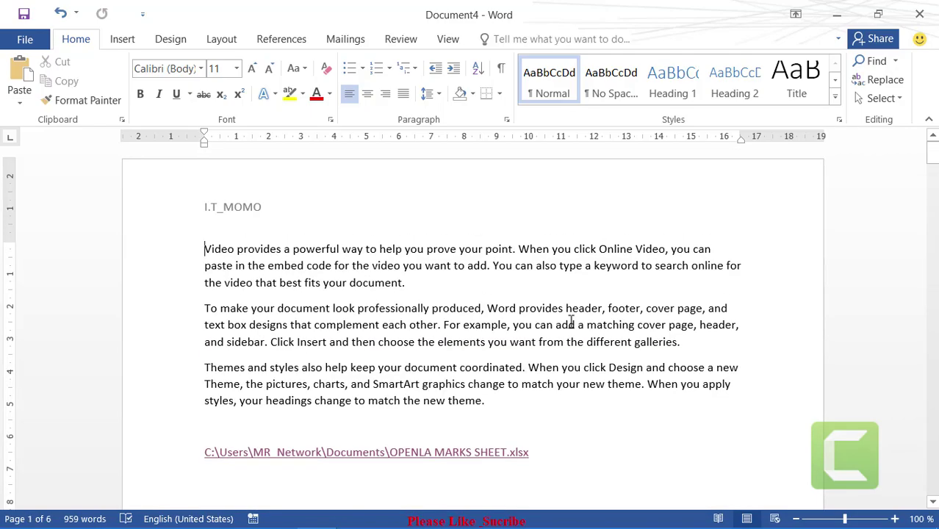
Step: Insert a Blank footer reading OPOENLABS at the foot of every page
{"action": "left_click", "coordinate": [107, 42]}
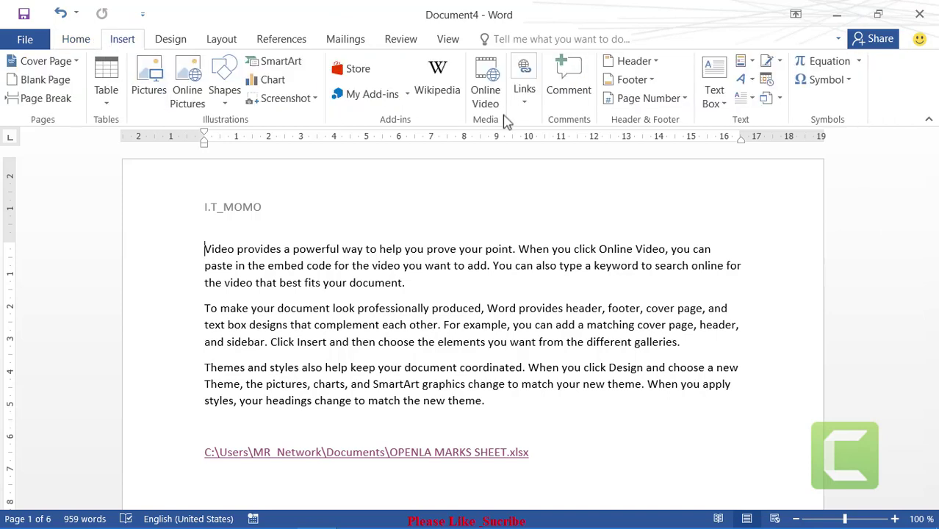
{"action": "left_click", "coordinate": [653, 82]}
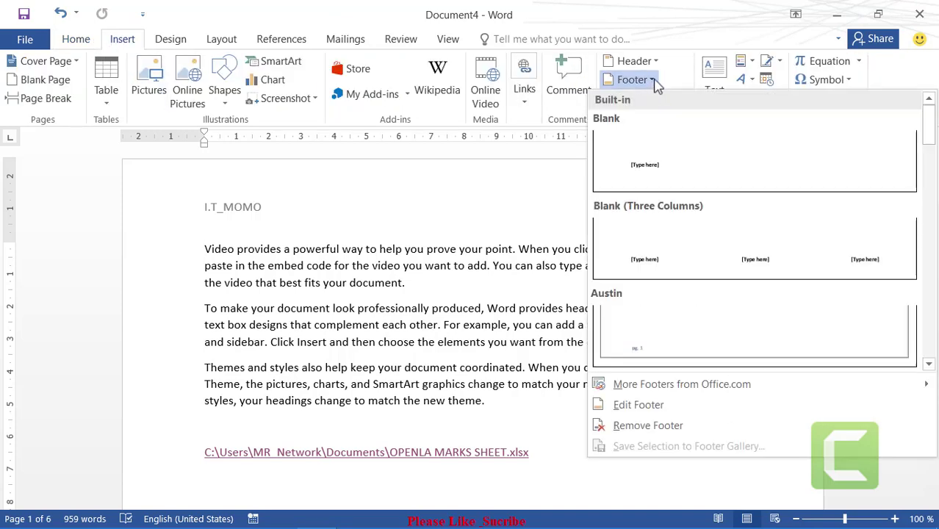
{"action": "left_click", "coordinate": [694, 166]}
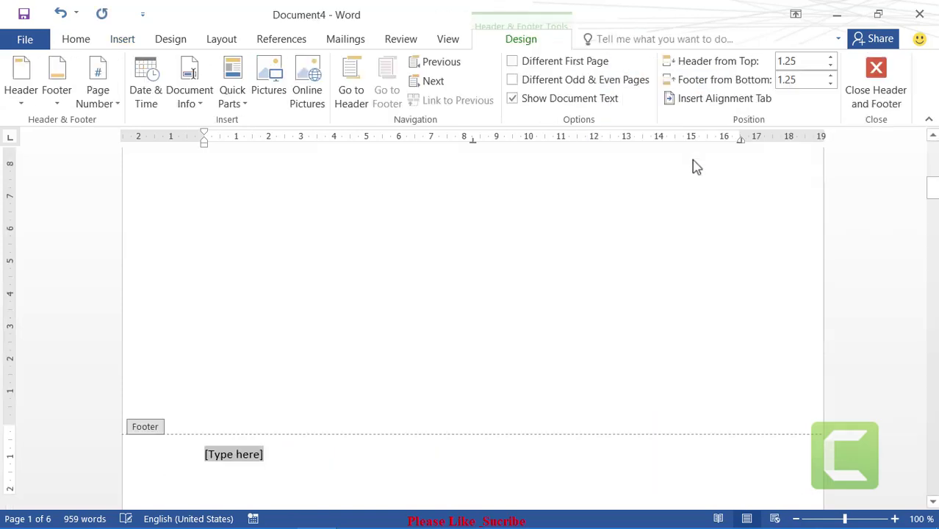
{"action": "left_click", "coordinate": [242, 444]}
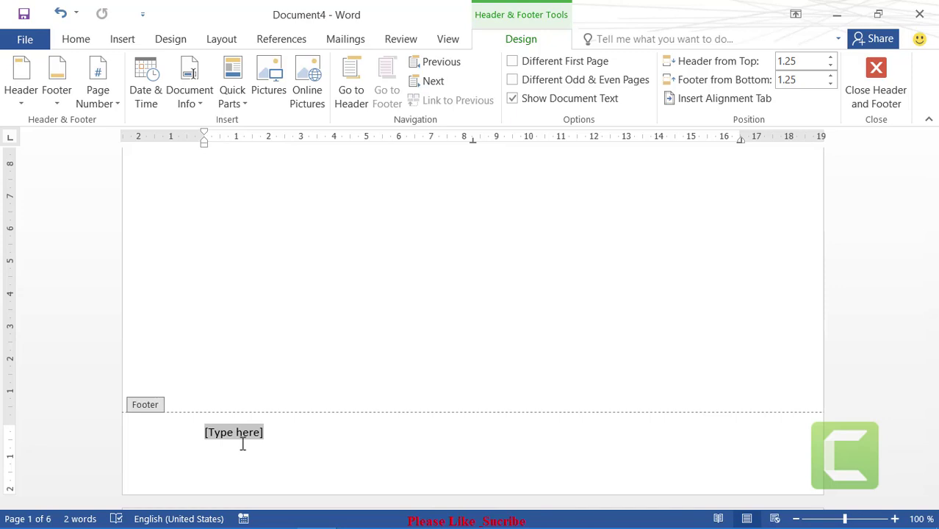
{"action": "type", "text": "OPOENLABS"}
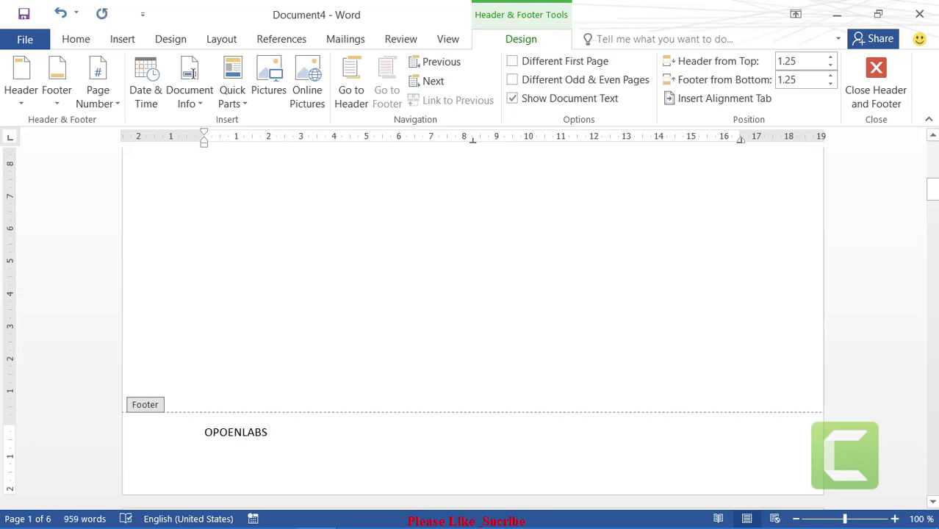
{"action": "left_click", "coordinate": [889, 92]}
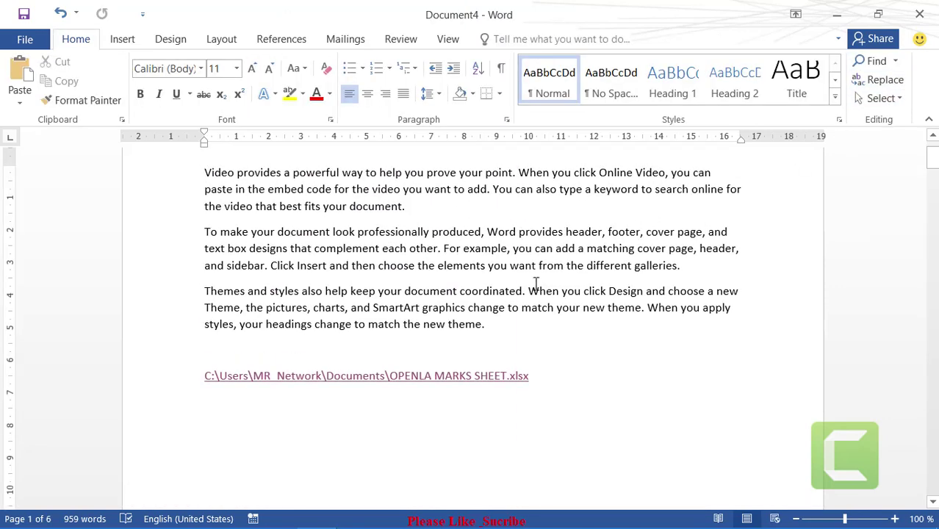
{"action": "scroll", "coordinate": [535, 272], "scroll_direction": "down", "scroll_amount": 15}
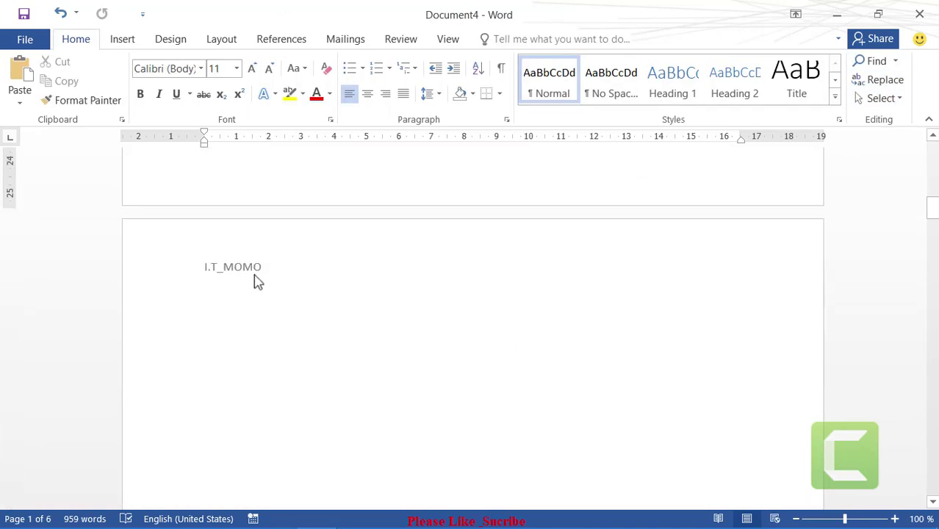
{"action": "scroll", "coordinate": [258, 274], "scroll_direction": "up", "scroll_amount": 3}
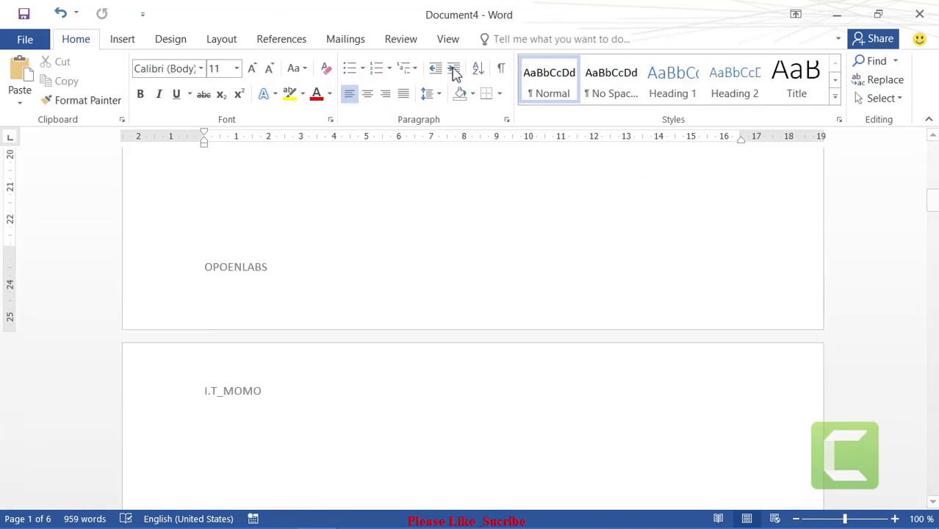
{"action": "left_click", "coordinate": [121, 38]}
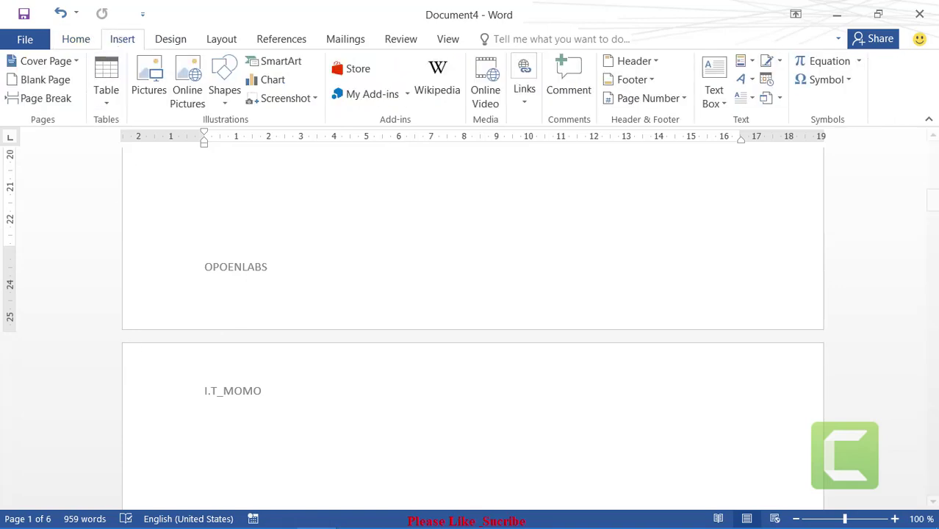
Step: Add Plain Number 1 page numbers at the top of each page and scroll to check them
{"action": "left_click", "coordinate": [682, 103]}
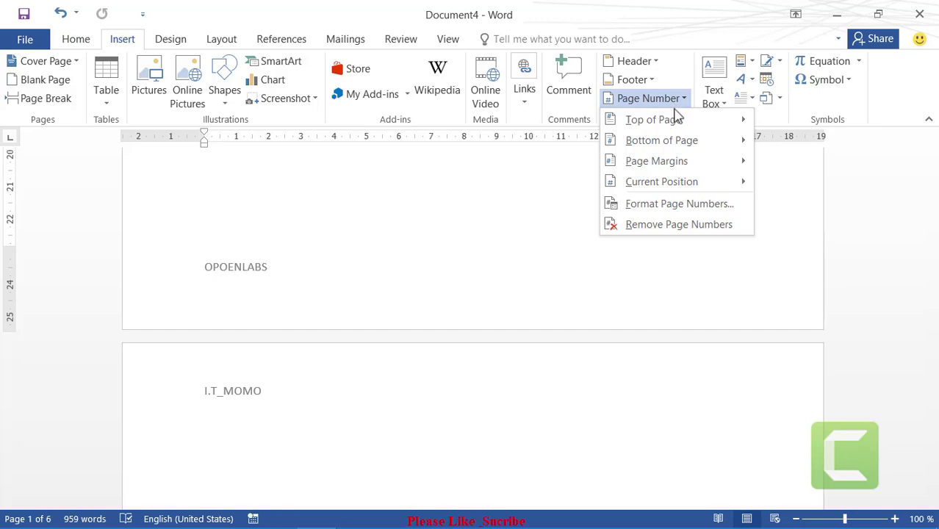
{"action": "mouse_move", "coordinate": [679, 119]}
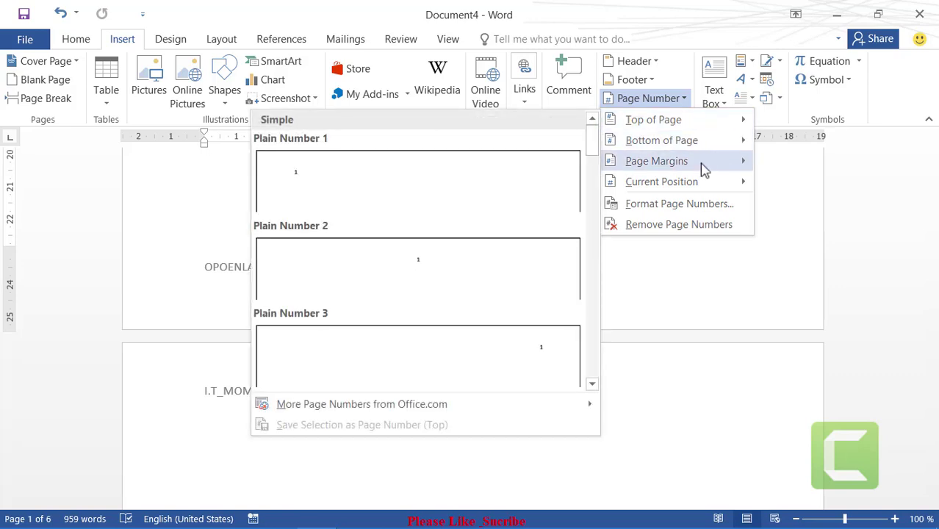
{"action": "mouse_move", "coordinate": [704, 147]}
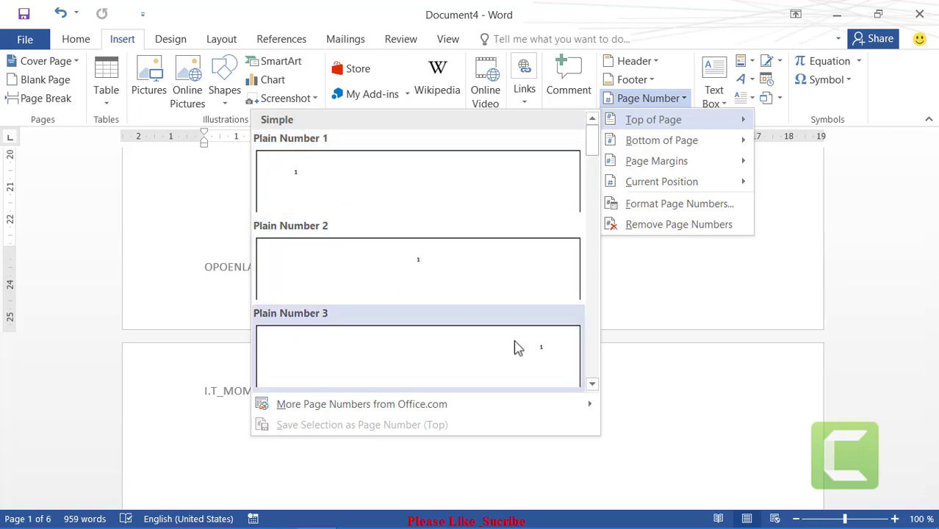
{"action": "left_click", "coordinate": [385, 212]}
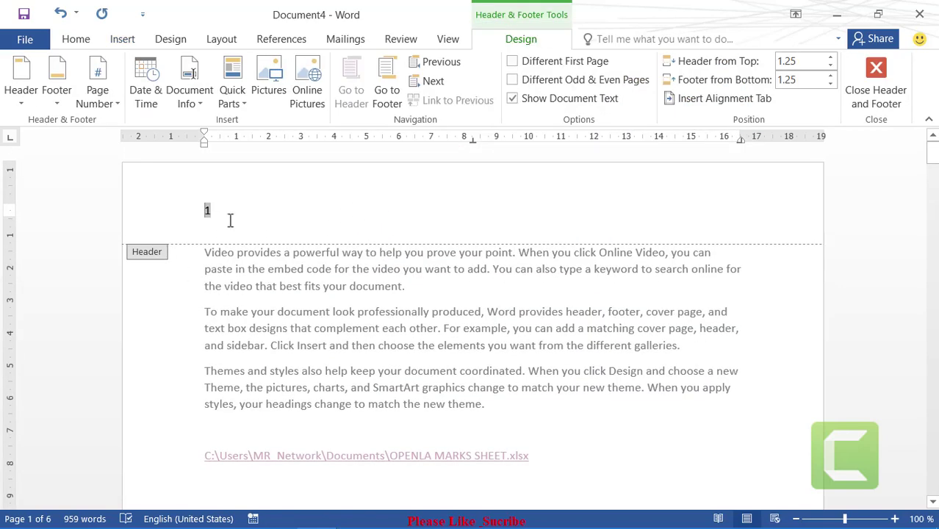
{"action": "left_click", "coordinate": [900, 91]}
{"action": "scroll", "coordinate": [320, 358], "scroll_direction": "down", "scroll_amount": 3}
{"action": "scroll", "coordinate": [369, 335], "scroll_direction": "down", "scroll_amount": 15}
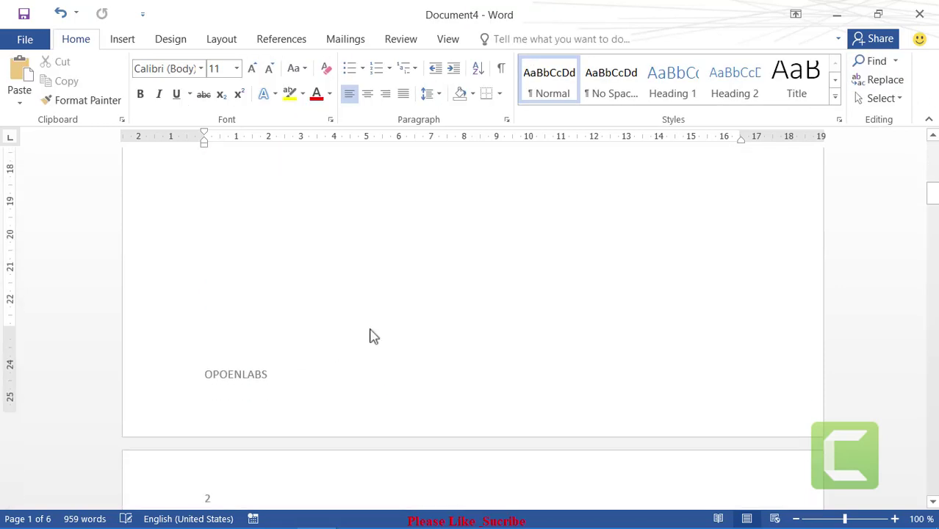
{"action": "scroll", "coordinate": [374, 356], "scroll_direction": "down", "scroll_amount": 10}
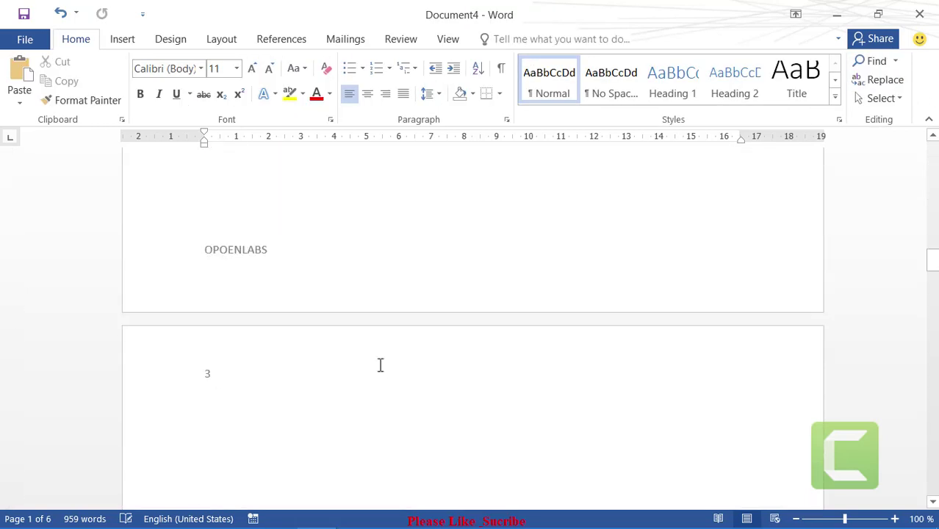
{"action": "scroll", "coordinate": [380, 366], "scroll_direction": "up", "scroll_amount": 5}
{"action": "scroll", "coordinate": [383, 367], "scroll_direction": "up", "scroll_amount": 20}
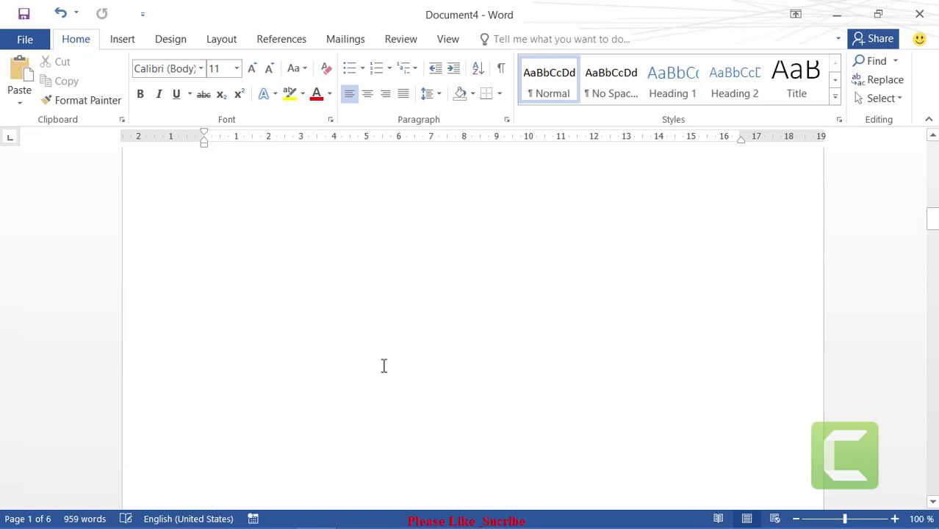
{"action": "scroll", "coordinate": [396, 335], "scroll_direction": "up", "scroll_amount": 10}
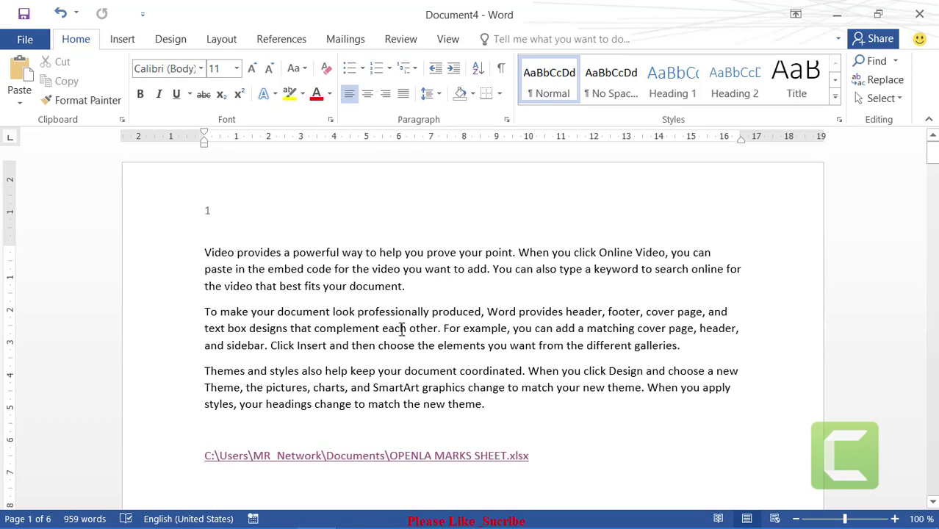
Step: Replace the header page numbers with a centred Plain Number 2 at each page bottom
{"action": "left_click", "coordinate": [117, 41]}
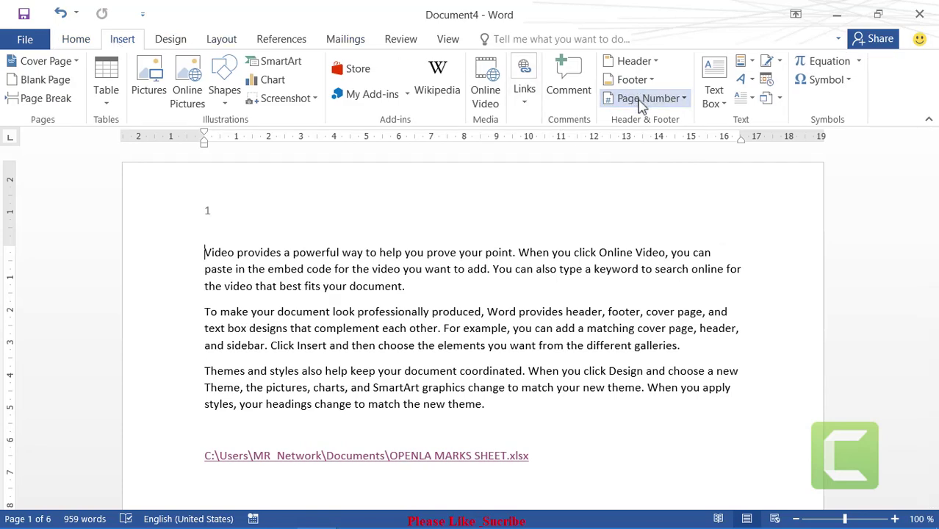
{"action": "left_click", "coordinate": [684, 100]}
{"action": "left_click", "coordinate": [676, 225]}
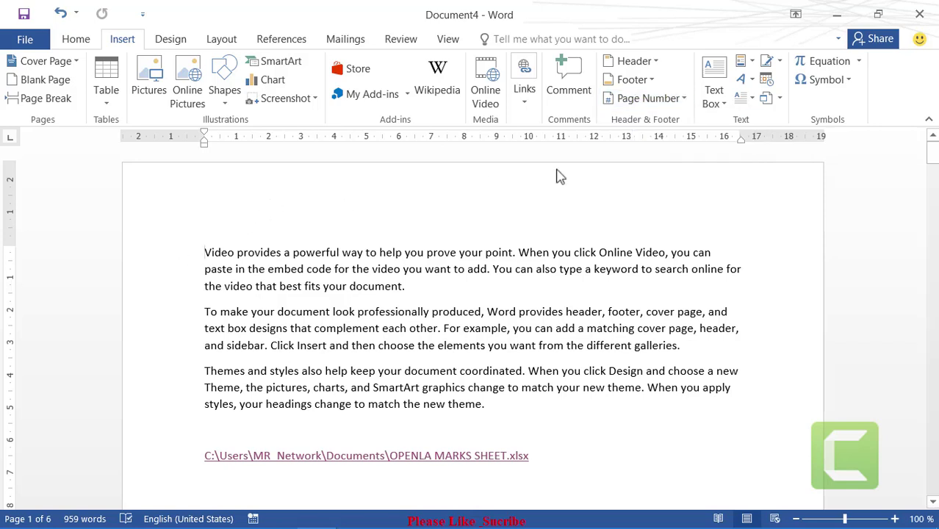
{"action": "left_click", "coordinate": [674, 103]}
{"action": "mouse_move", "coordinate": [657, 143]}
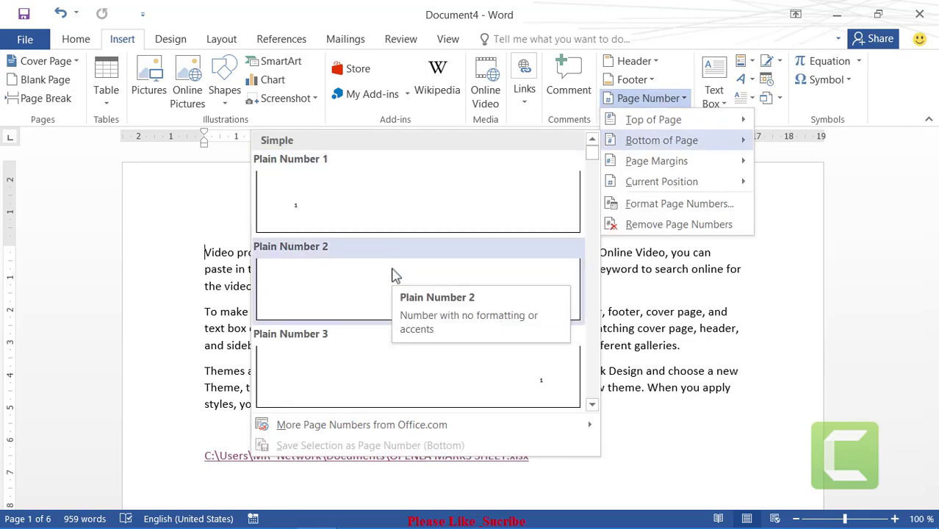
{"action": "left_click", "coordinate": [404, 282]}
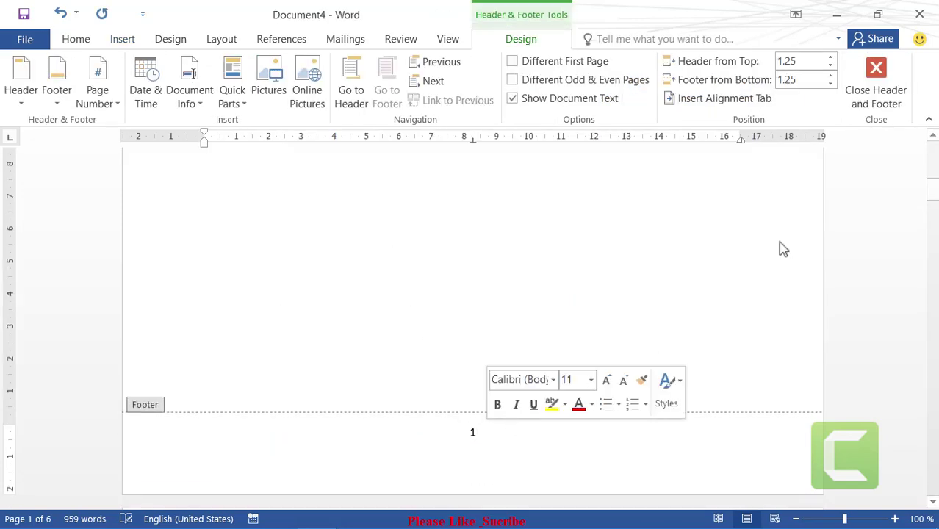
{"action": "left_click", "coordinate": [871, 89]}
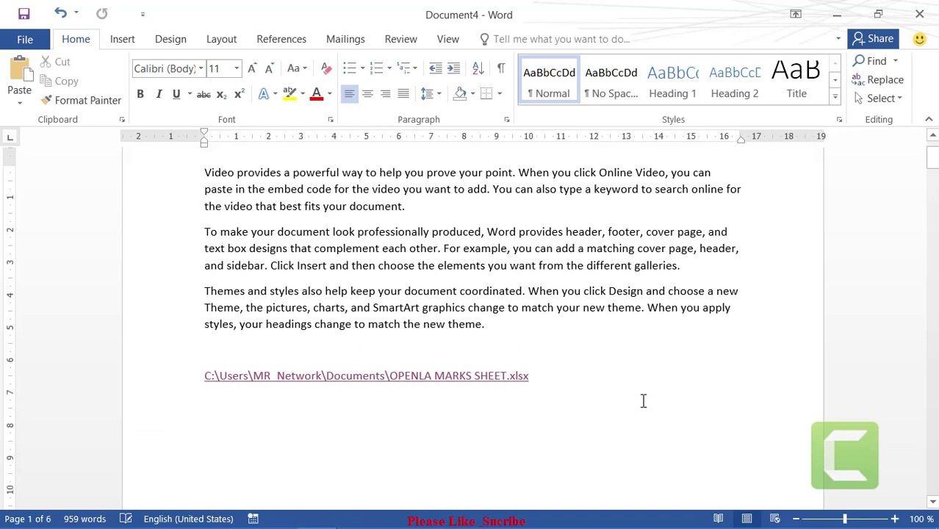
Step: Open the Quick Parts list on the Insert tab and close it again
{"action": "left_click", "coordinate": [124, 42]}
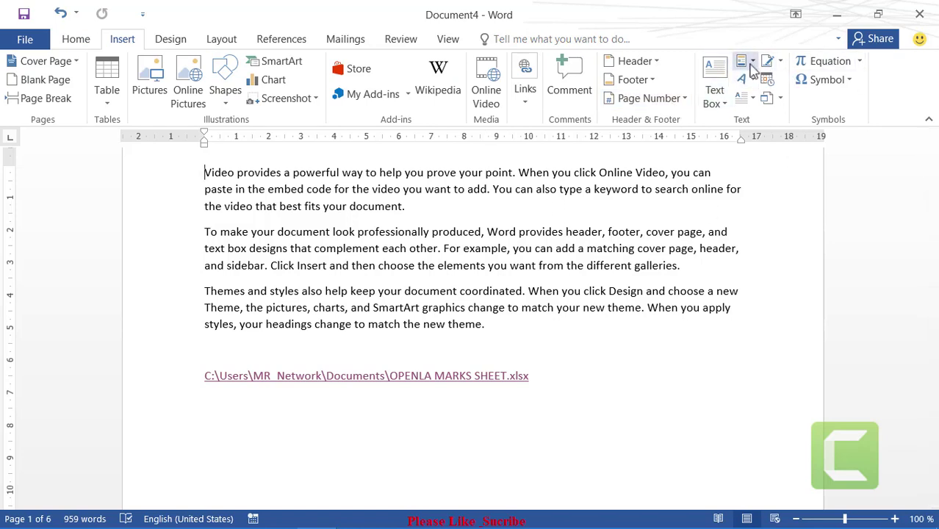
{"action": "left_click", "coordinate": [754, 61]}
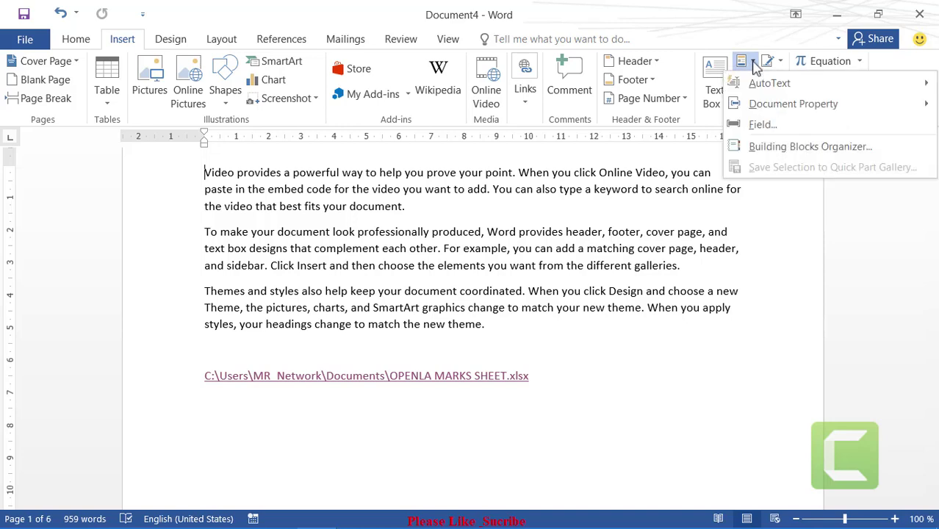
{"action": "left_click", "coordinate": [755, 65]}
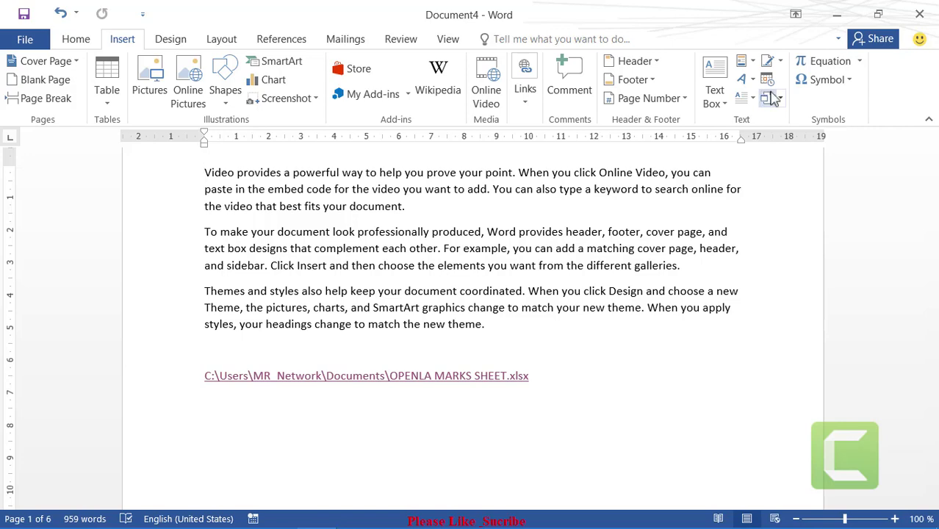
{"action": "key", "text": "alt+Tab"}
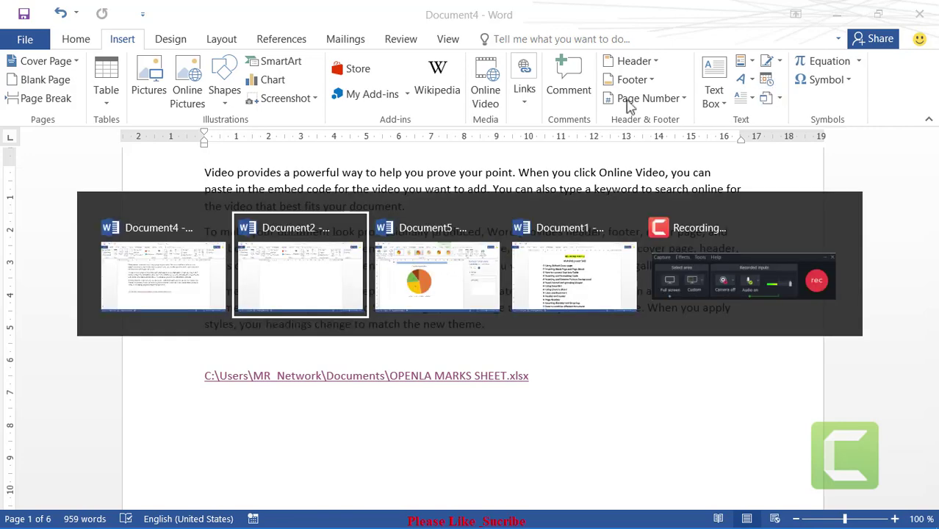
{"action": "left_click", "coordinate": [552, 289]}
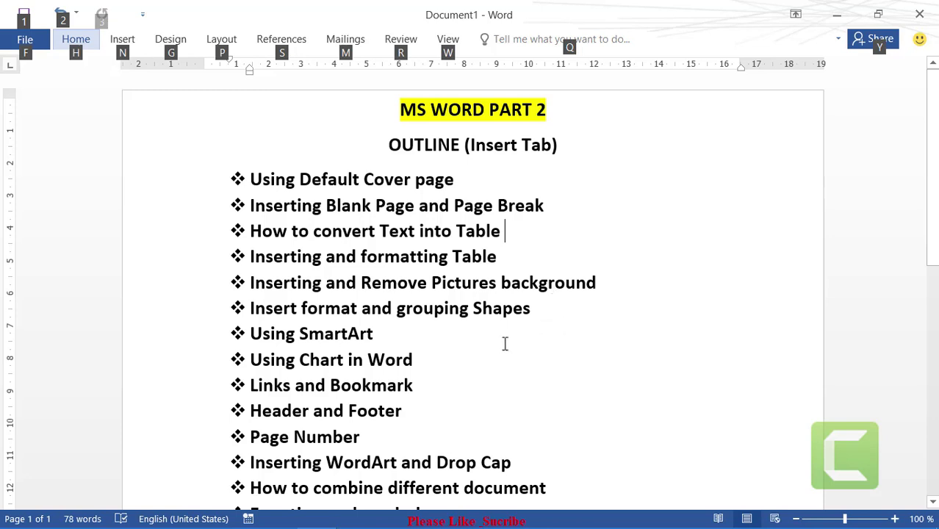
{"action": "scroll", "coordinate": [353, 338], "scroll_direction": "down", "scroll_amount": 1}
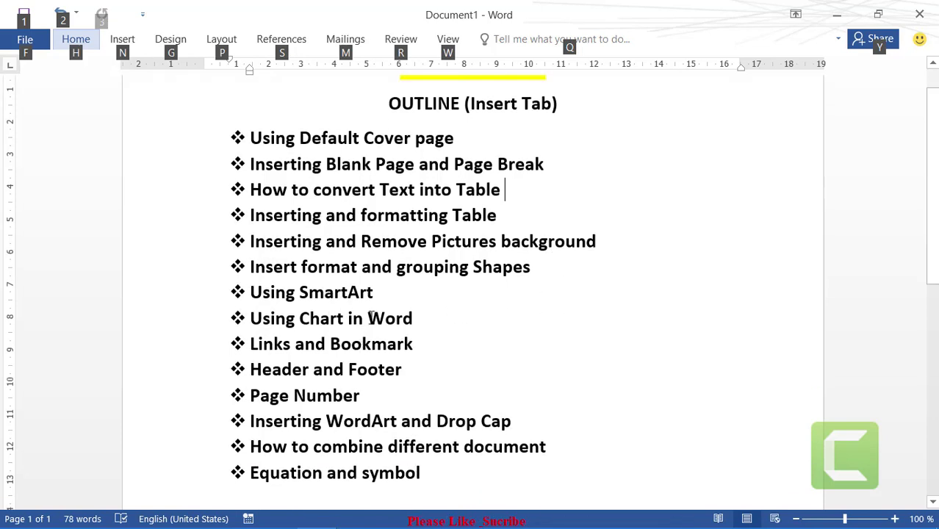
{"action": "scroll", "coordinate": [382, 310], "scroll_direction": "down", "scroll_amount": 2}
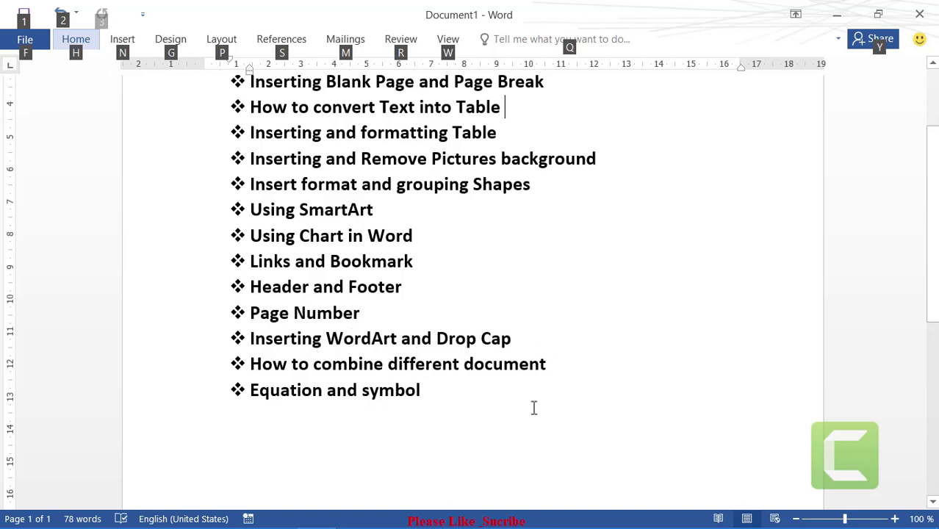
{"action": "key", "text": "alt+Tab"}
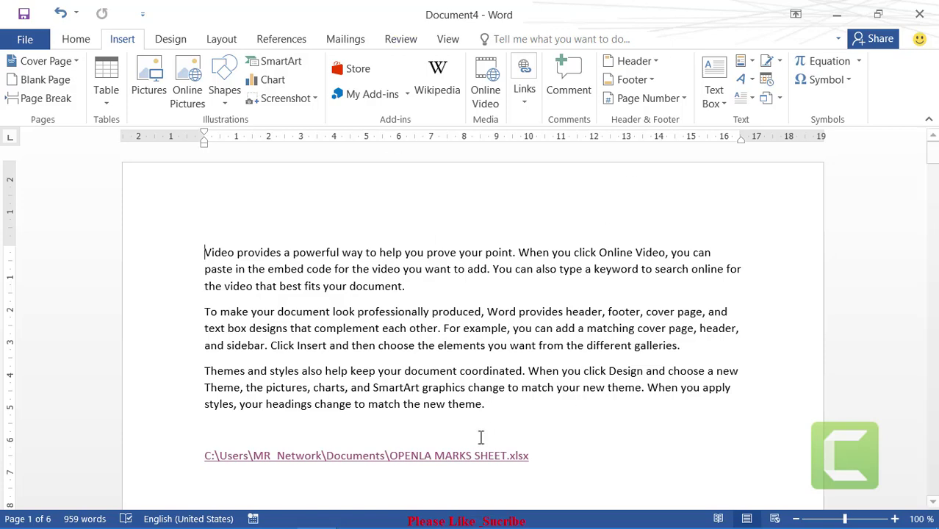
Step: Undo the last edit and select "Video provides" at the start of the first paragraph
{"action": "scroll", "coordinate": [514, 435], "scroll_direction": "down", "scroll_amount": 2}
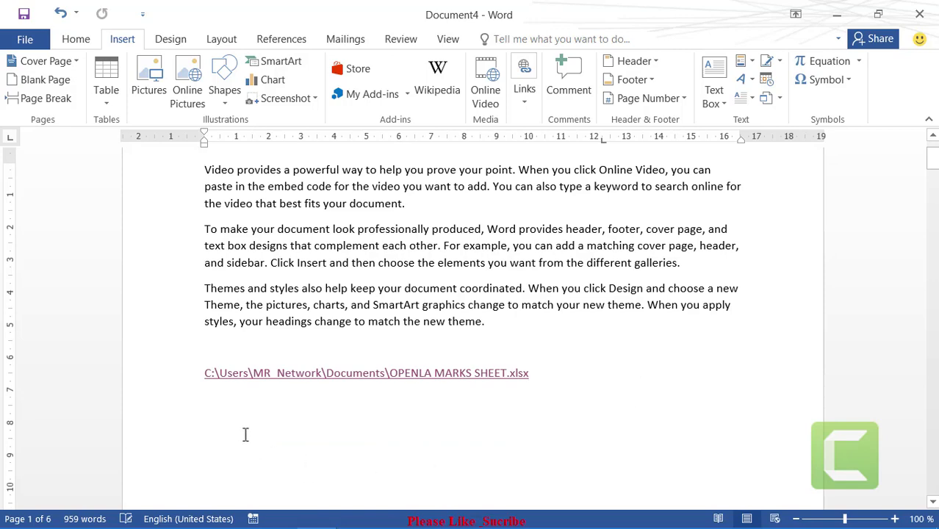
{"action": "key", "text": "ctrl+z"}
{"action": "scroll", "coordinate": [374, 338], "scroll_direction": "up", "scroll_amount": 2}
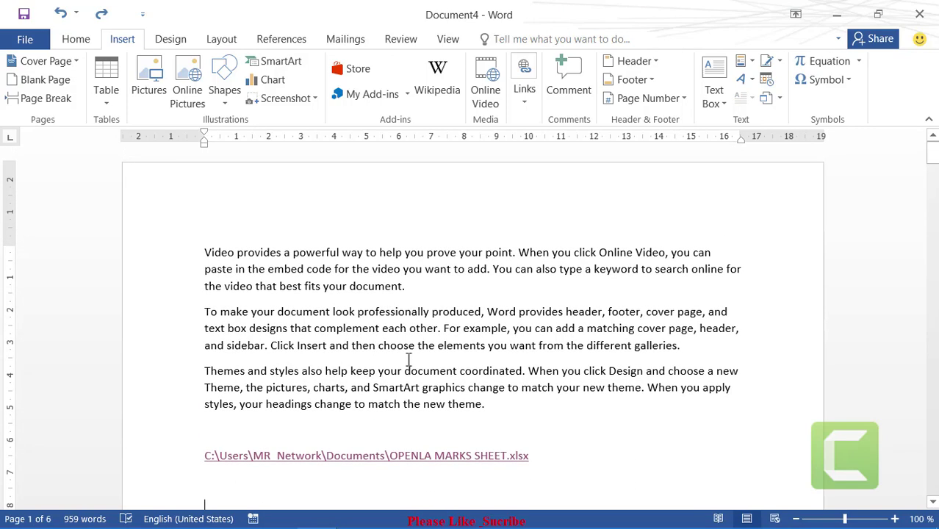
{"action": "double_click", "coordinate": [286, 252]}
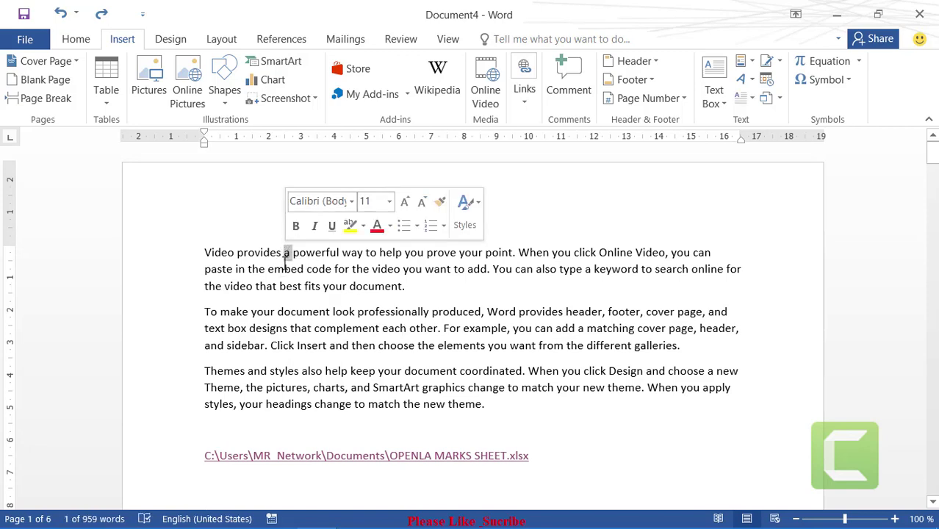
{"action": "left_click", "coordinate": [283, 253]}
{"action": "left_click_drag", "start_coordinate": [189, 248], "coordinate": [189, 251]}
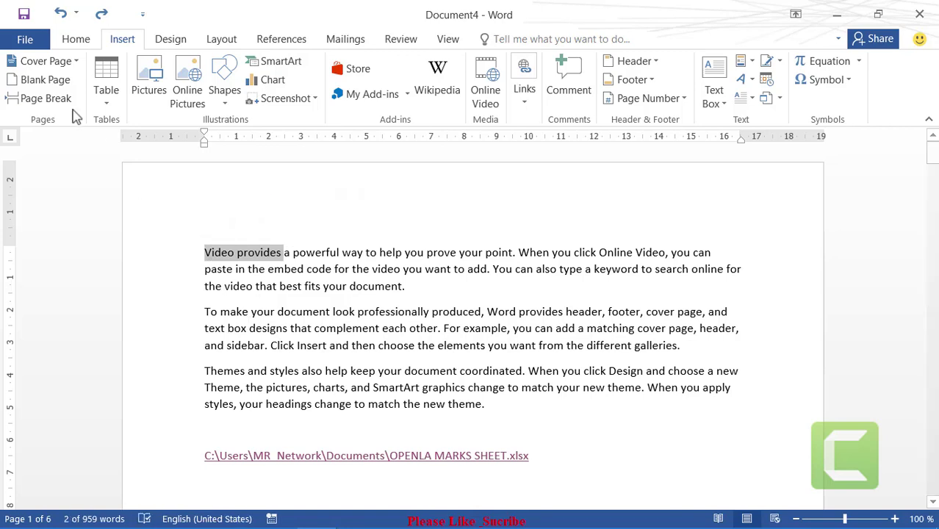
{"action": "left_click", "coordinate": [73, 39]}
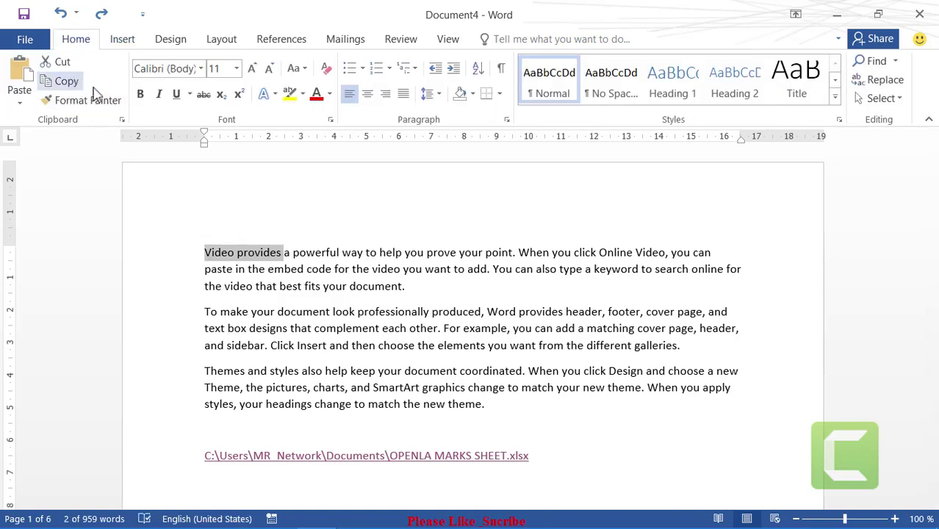
{"action": "left_click", "coordinate": [123, 41]}
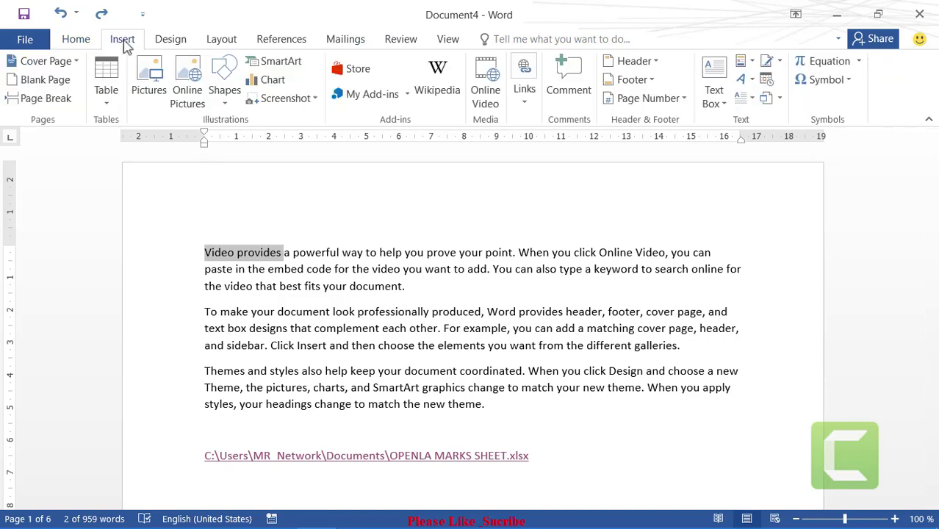
{"action": "left_click", "coordinate": [753, 85]}
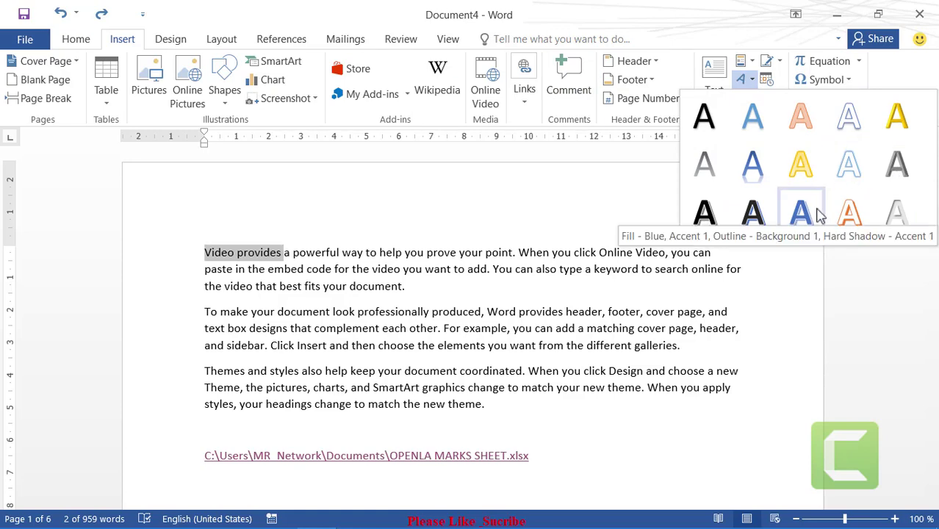
Step: Convert "Video provides" into gold-style WordArt and select the WordArt box
{"action": "left_click", "coordinate": [897, 126]}
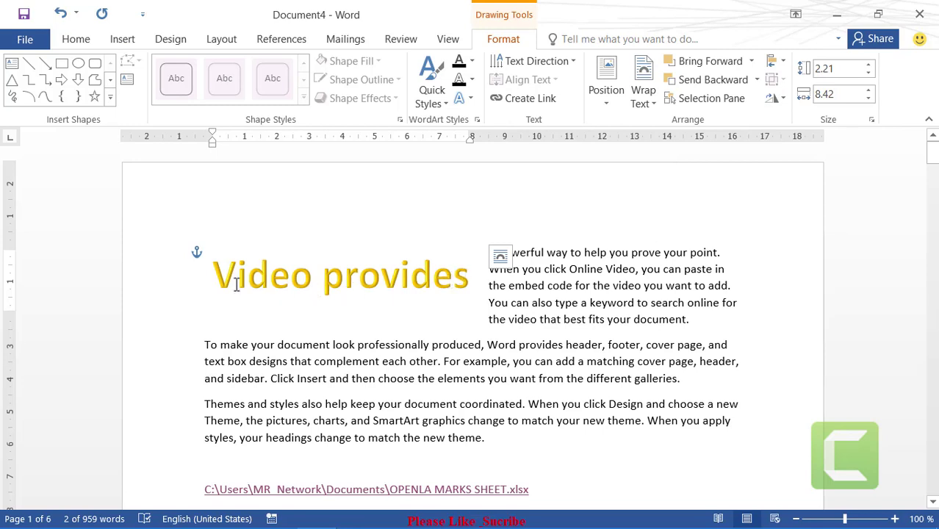
{"action": "left_click", "coordinate": [271, 263]}
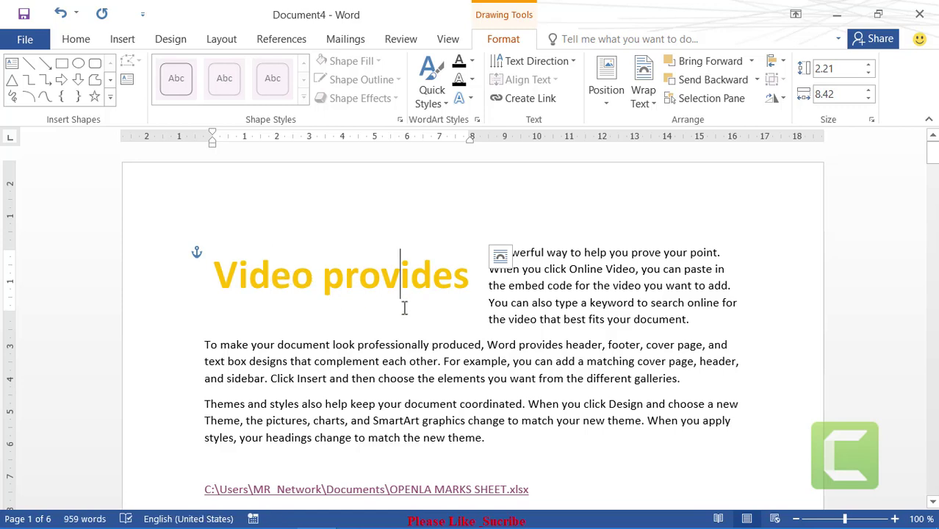
{"action": "left_click", "coordinate": [425, 279]}
{"action": "double_click", "coordinate": [516, 227]}
{"action": "left_click", "coordinate": [851, 99]}
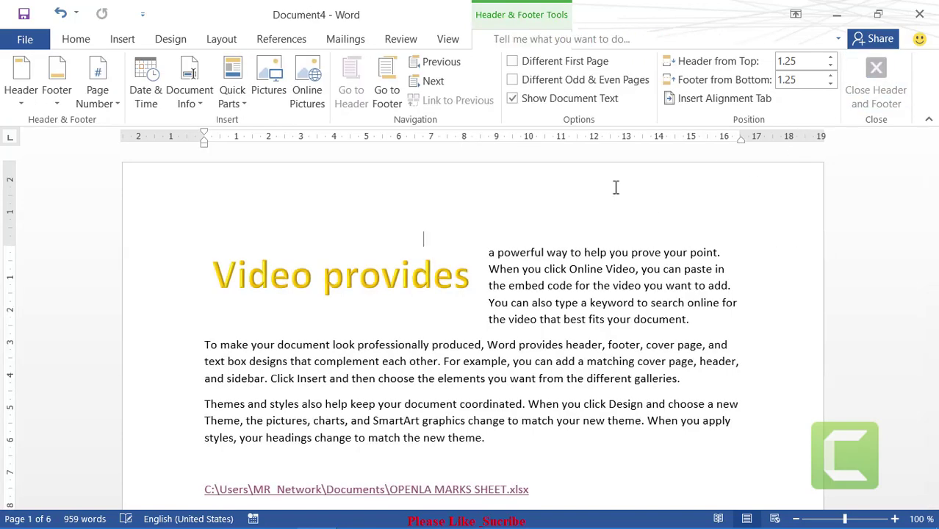
{"action": "double_click", "coordinate": [417, 273]}
{"action": "left_click", "coordinate": [389, 251]}
{"action": "left_click", "coordinate": [505, 45]}
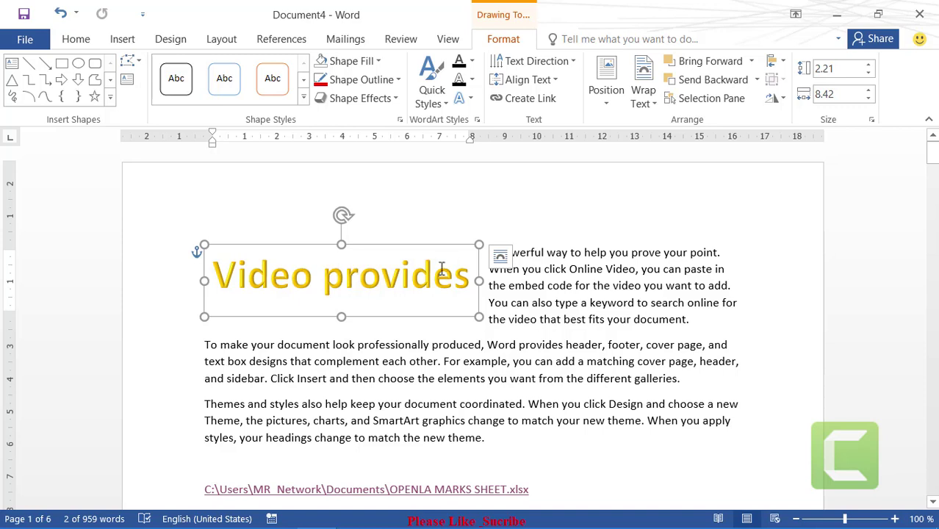
Step: Fill the WordArt text red and give it a light blue text outline
{"action": "left_click", "coordinate": [471, 61]}
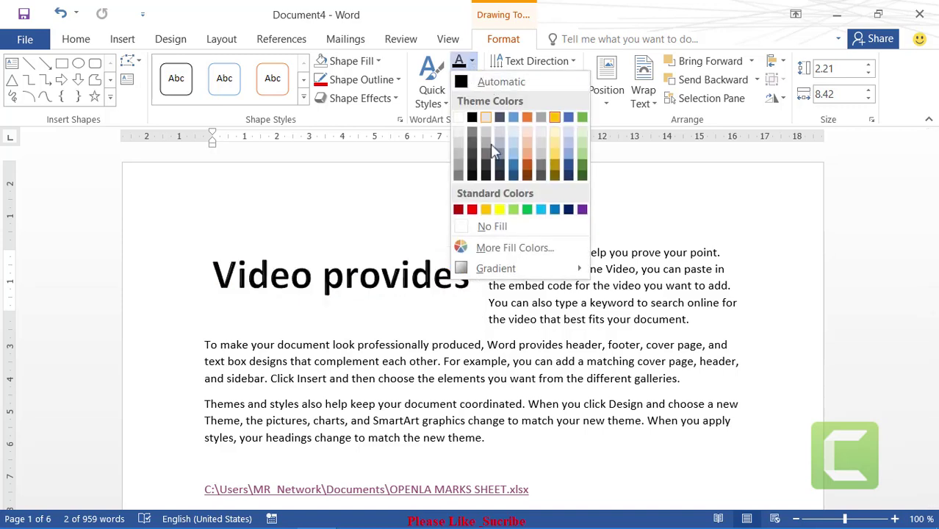
{"action": "left_click", "coordinate": [472, 209]}
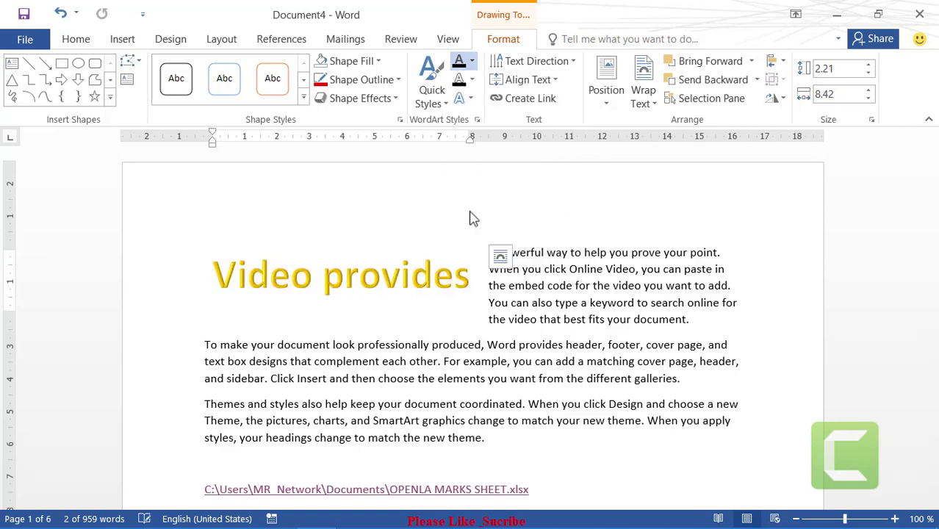
{"action": "left_click", "coordinate": [471, 79]}
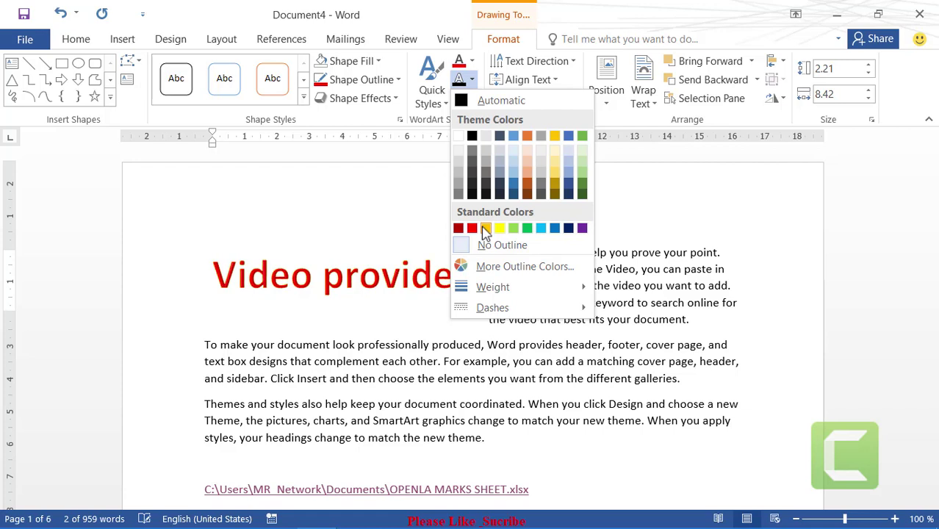
{"action": "left_click", "coordinate": [541, 230]}
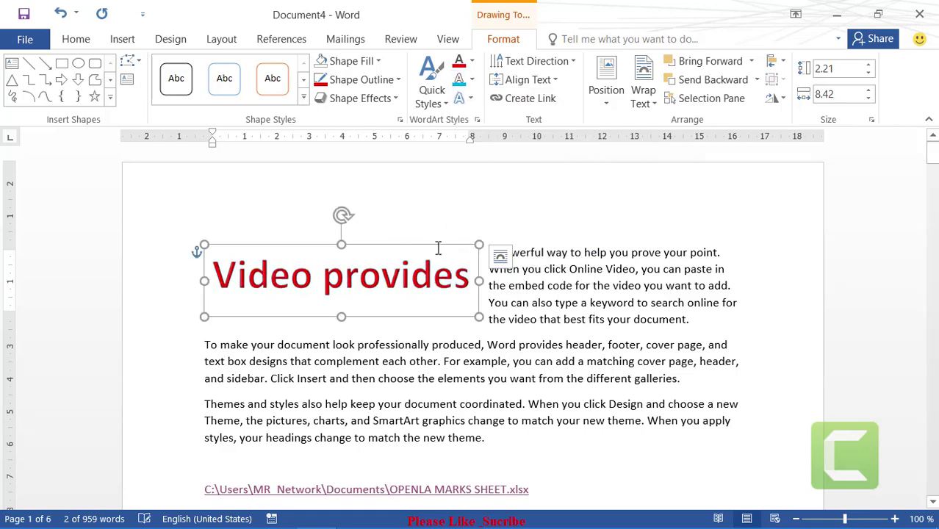
Step: Check the WordArt box outline options unchanged, then bring up the Text Effects shadow choices
{"action": "left_click", "coordinate": [396, 81]}
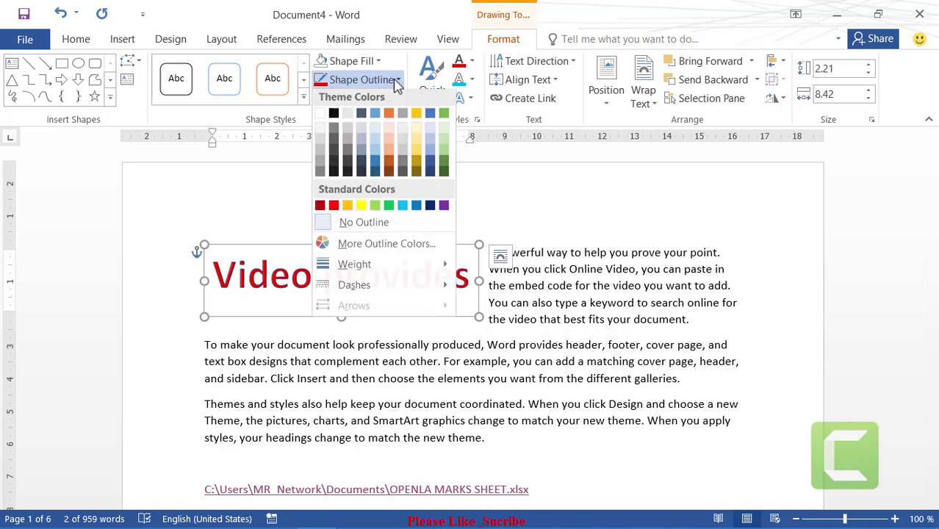
{"action": "mouse_move", "coordinate": [384, 268]}
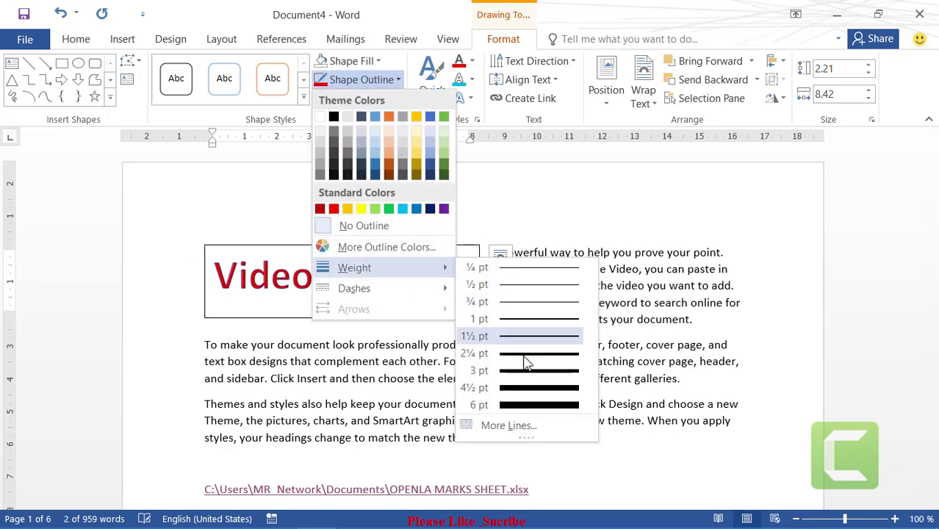
{"action": "left_click", "coordinate": [461, 127]}
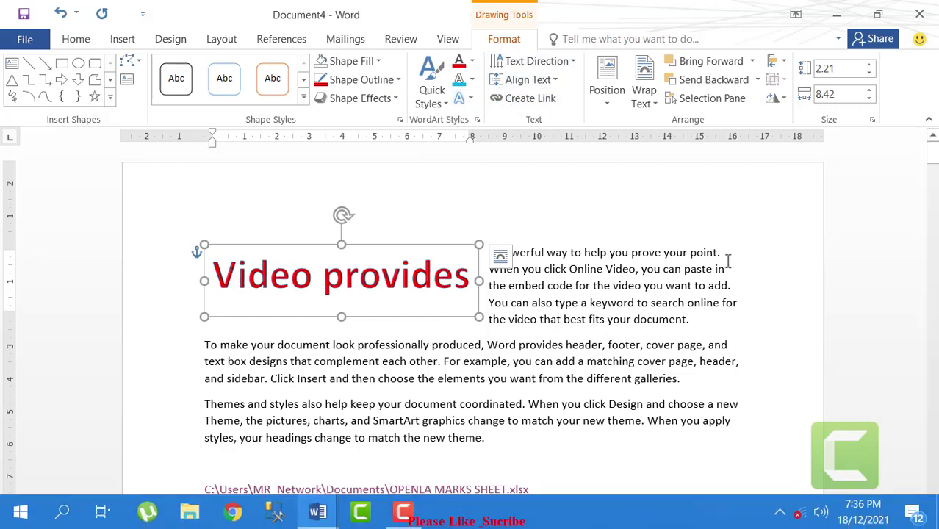
{"action": "left_click", "coordinate": [471, 99]}
{"action": "mouse_move", "coordinate": [533, 131]}
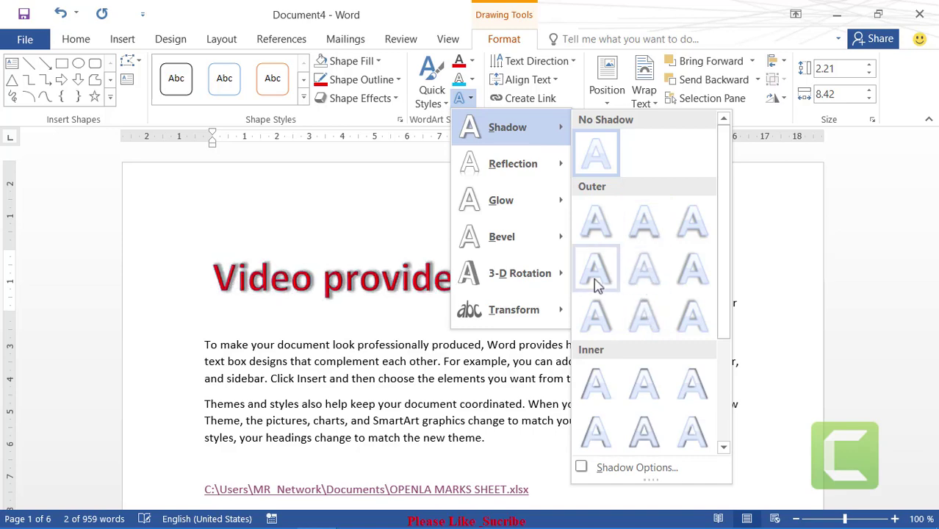
Step: Apply an Outer shadow preset to the red "Video provides" WordArt
{"action": "left_click", "coordinate": [596, 324]}
{"action": "left_click", "coordinate": [582, 319]}
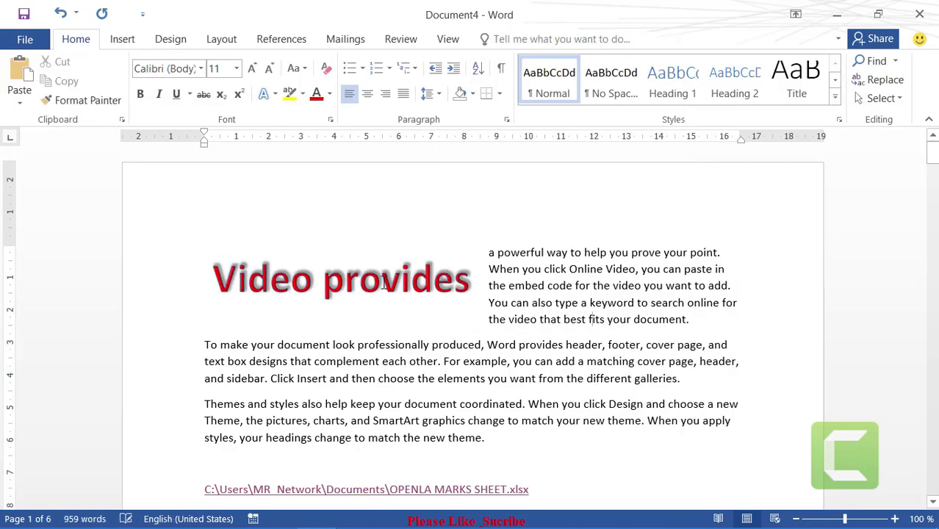
{"action": "left_click", "coordinate": [400, 283]}
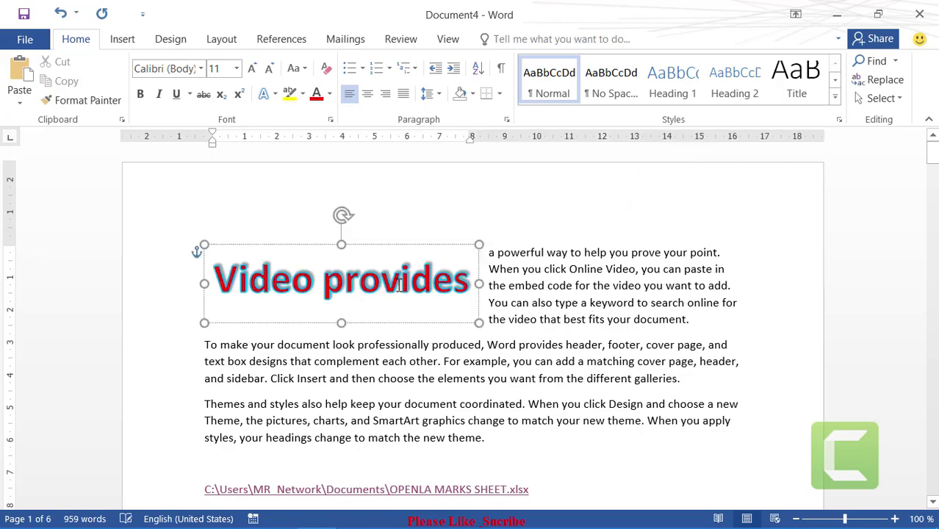
{"action": "left_click", "coordinate": [414, 246]}
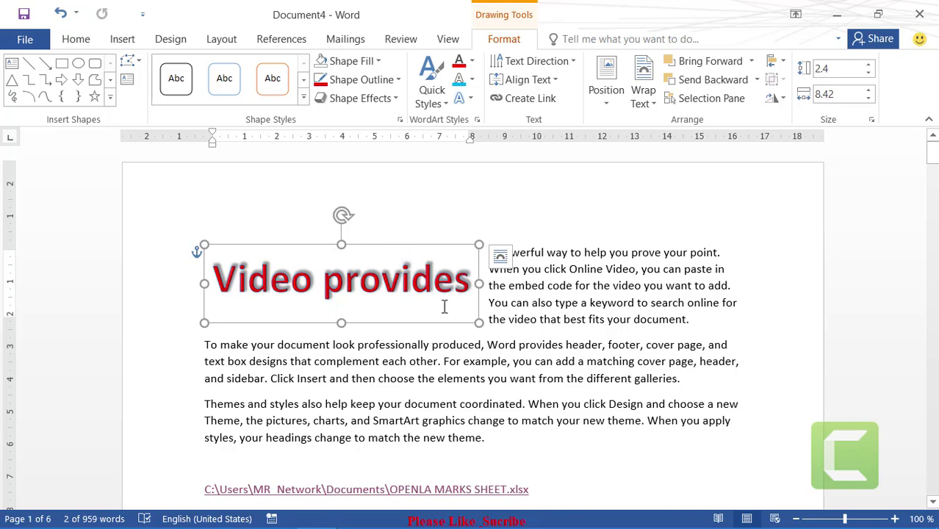
{"action": "scroll", "coordinate": [621, 331], "scroll_direction": "down", "scroll_amount": 4}
{"action": "scroll", "coordinate": [621, 331], "scroll_direction": "up", "scroll_amount": 3}
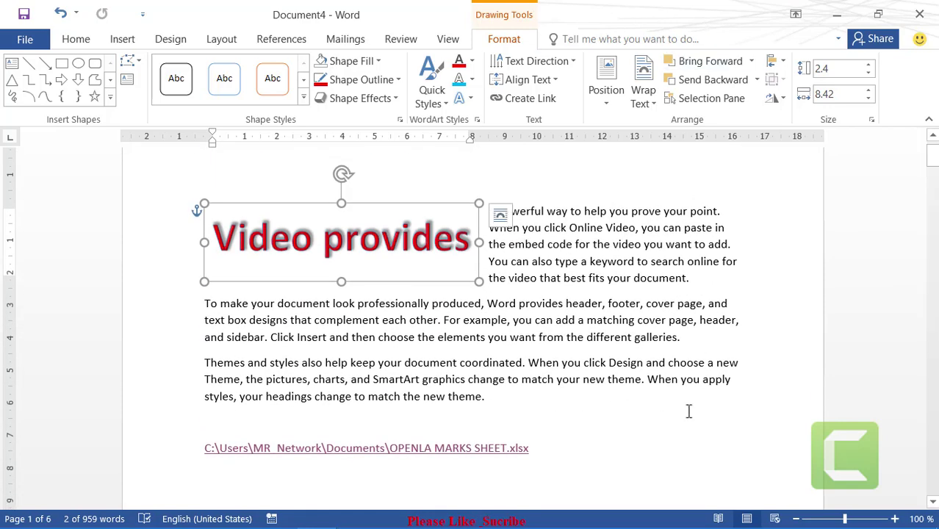
{"action": "scroll", "coordinate": [441, 472], "scroll_direction": "down", "scroll_amount": 3}
Step: Below the spreadsheet link, insert orange-outline WordArt reading VIDEO
{"action": "left_click", "coordinate": [239, 357]}
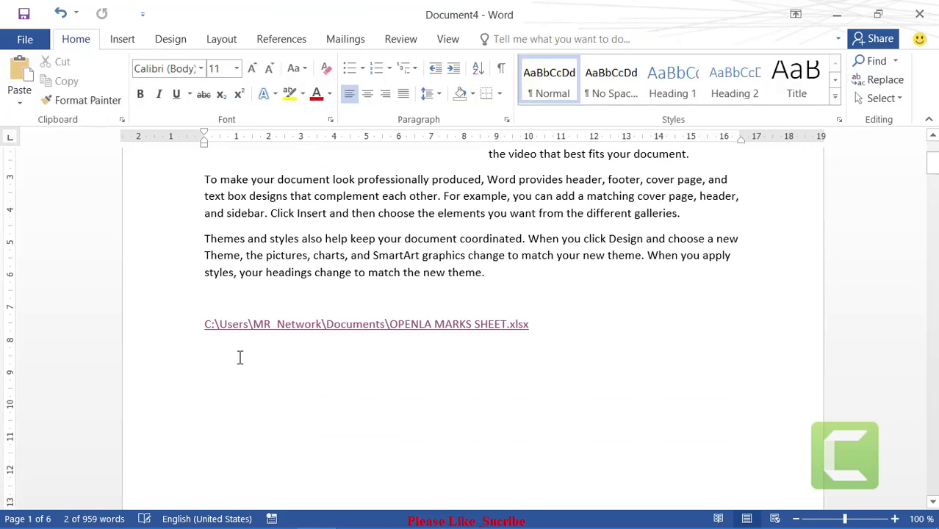
{"action": "left_click", "coordinate": [139, 40]}
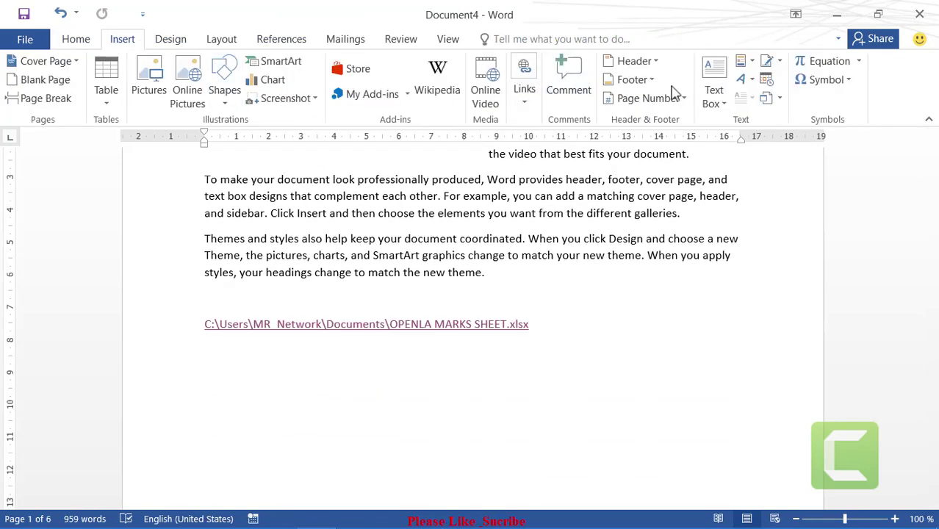
{"action": "left_click", "coordinate": [743, 80]}
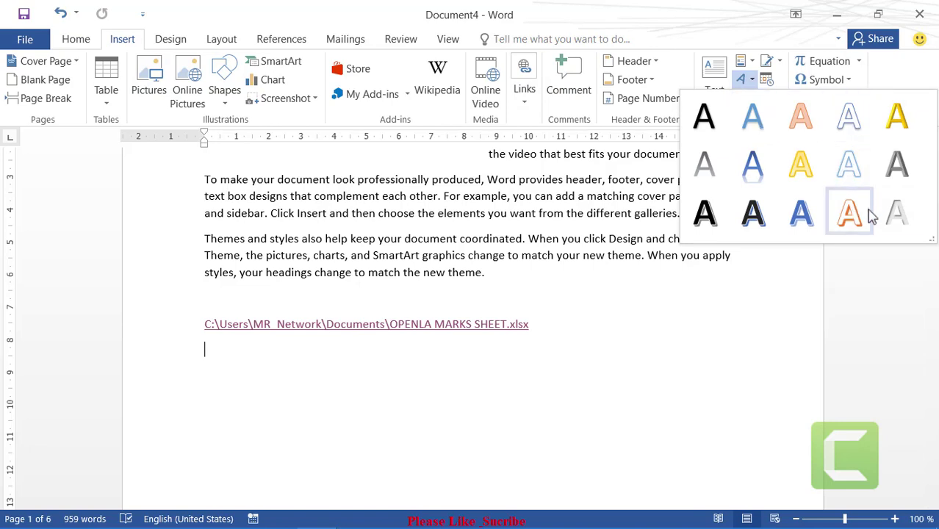
{"action": "left_click", "coordinate": [803, 270]}
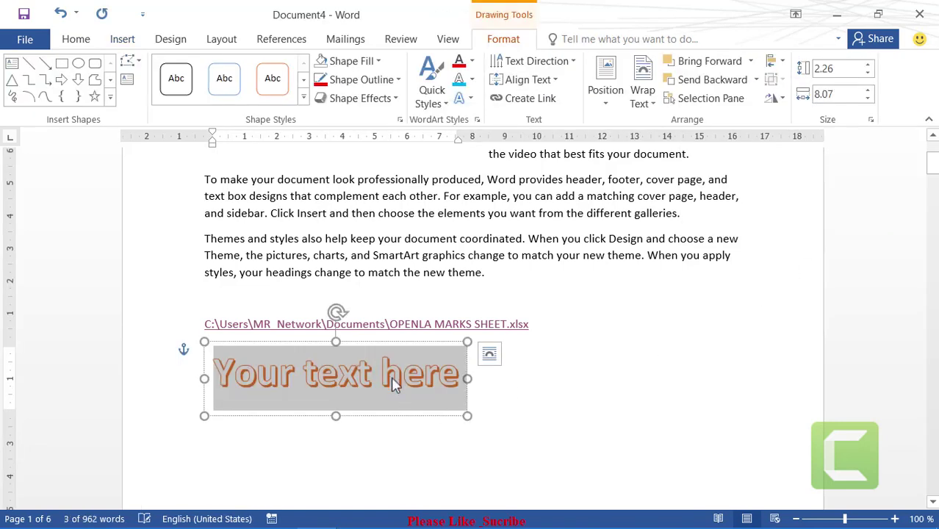
{"action": "key", "text": "BackSpace"}
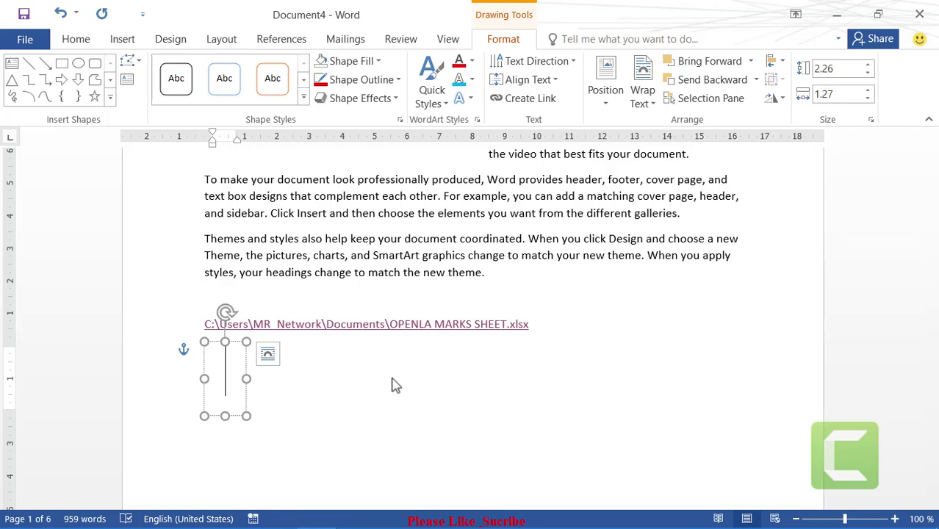
{"action": "type", "text": "VIDEO"}
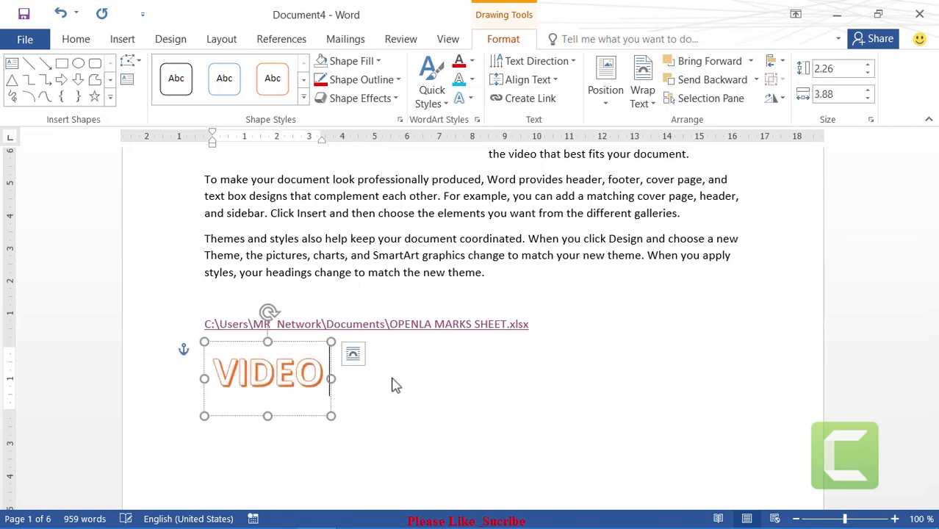
{"action": "left_click", "coordinate": [521, 398]}
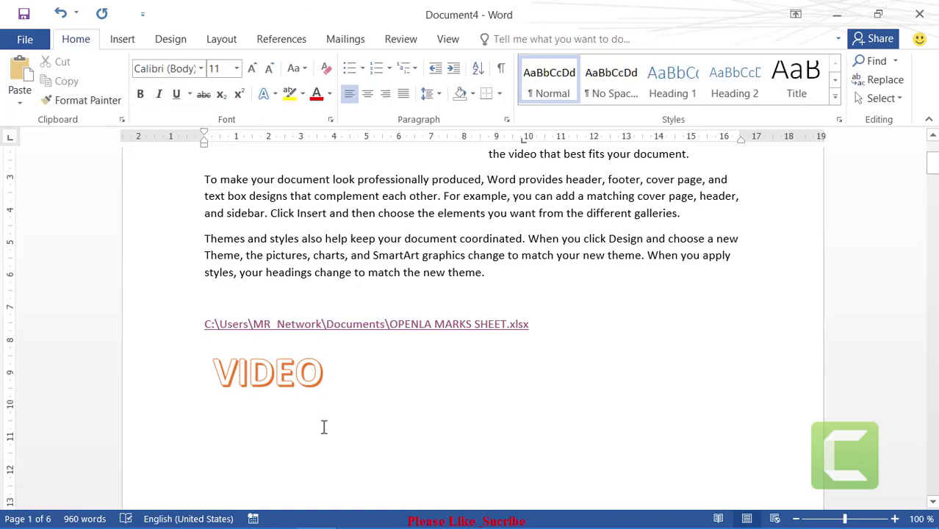
Step: Reselect VIDEO and review its text outline colours without changing them
{"action": "left_click", "coordinate": [318, 372]}
{"action": "triple_click", "coordinate": [318, 373]}
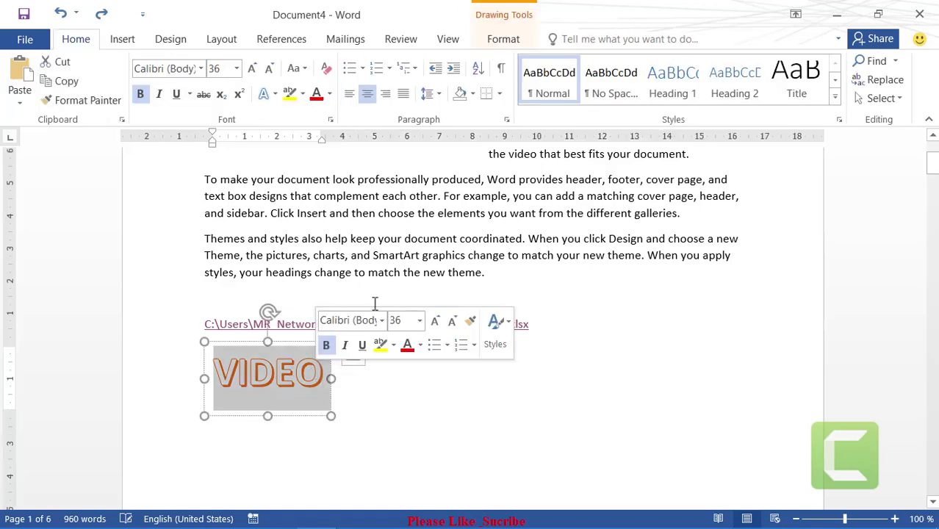
{"action": "left_click", "coordinate": [504, 39]}
{"action": "left_click", "coordinate": [471, 79]}
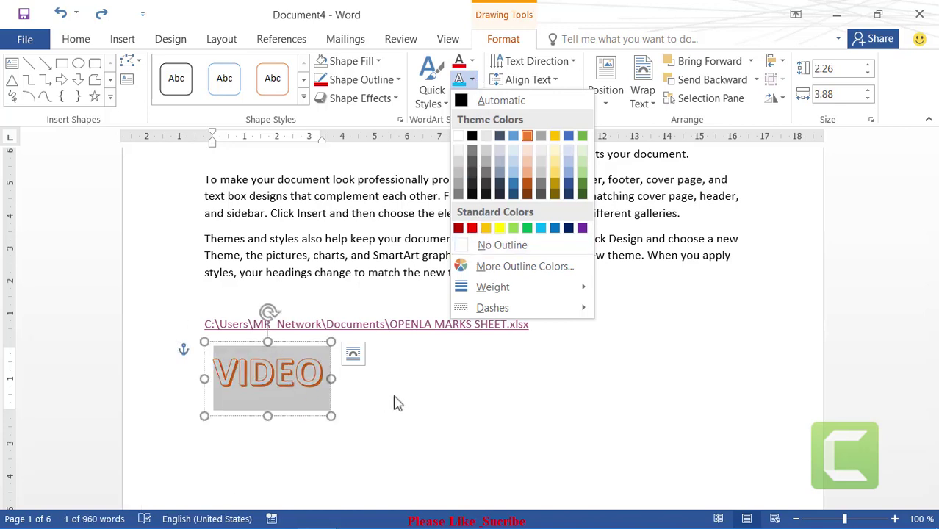
{"action": "left_click", "coordinate": [517, 422]}
{"action": "left_click", "coordinate": [514, 420]}
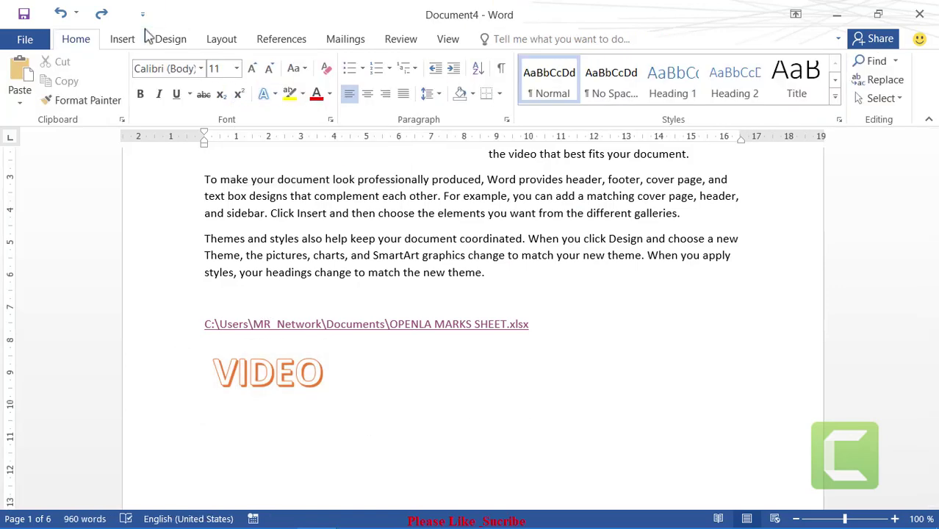
Step: Cycle through the open Word documents, then create a new blank document, Document6
{"action": "key", "text": "alt+Tab"}
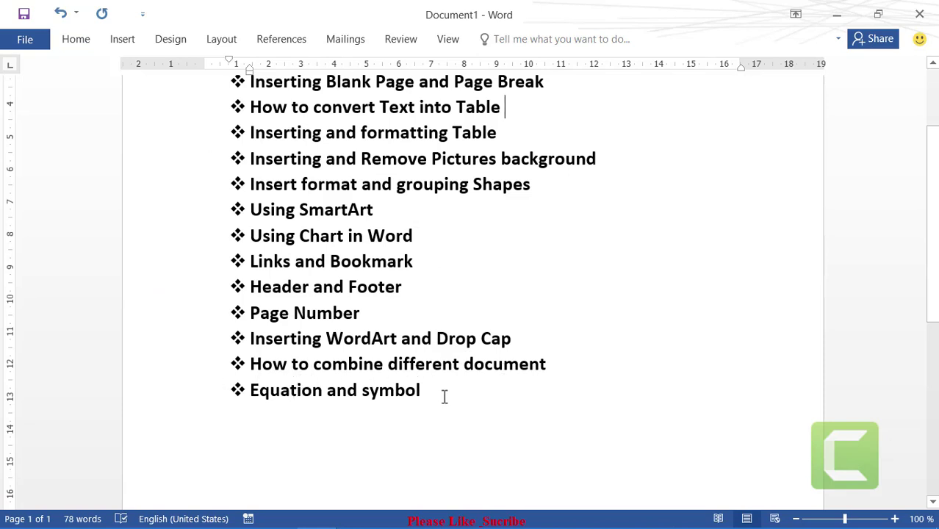
{"action": "key", "text": "alt+Tab"}
{"action": "key", "text": "alt+Tab"}
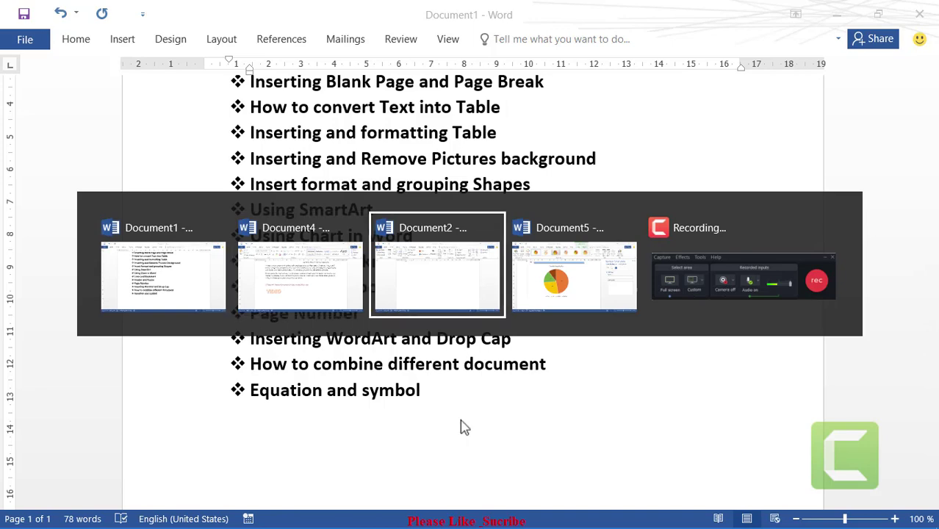
{"action": "scroll", "coordinate": [698, 310], "scroll_direction": "up", "scroll_amount": 5}
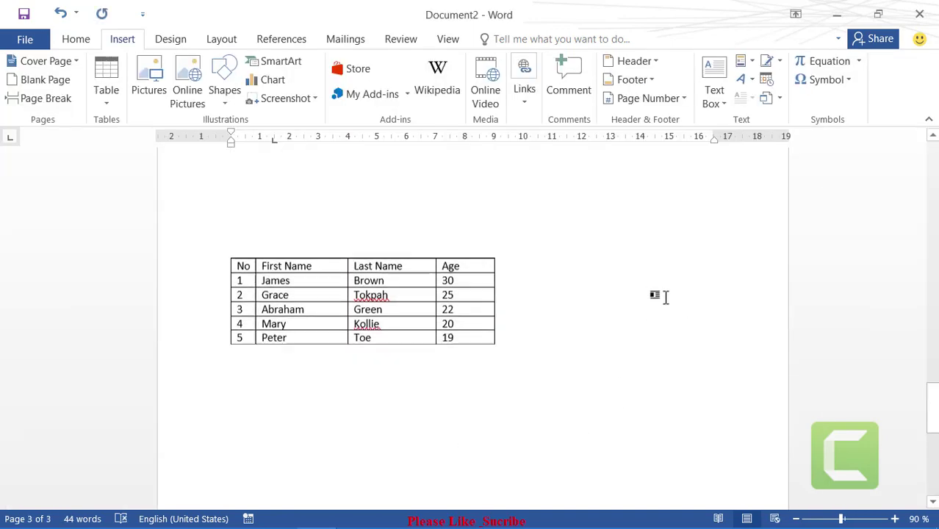
{"action": "scroll", "coordinate": [656, 297], "scroll_direction": "up", "scroll_amount": 7}
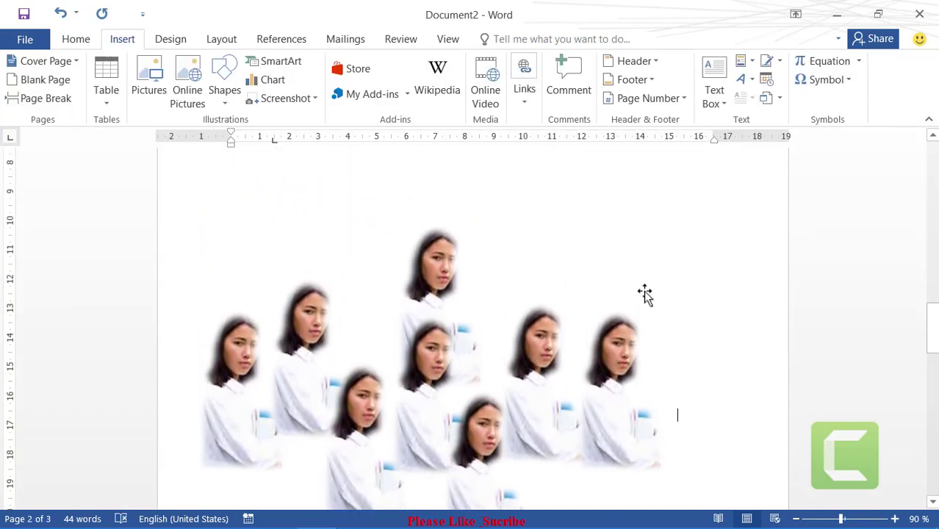
{"action": "key", "text": "ctrl+n"}
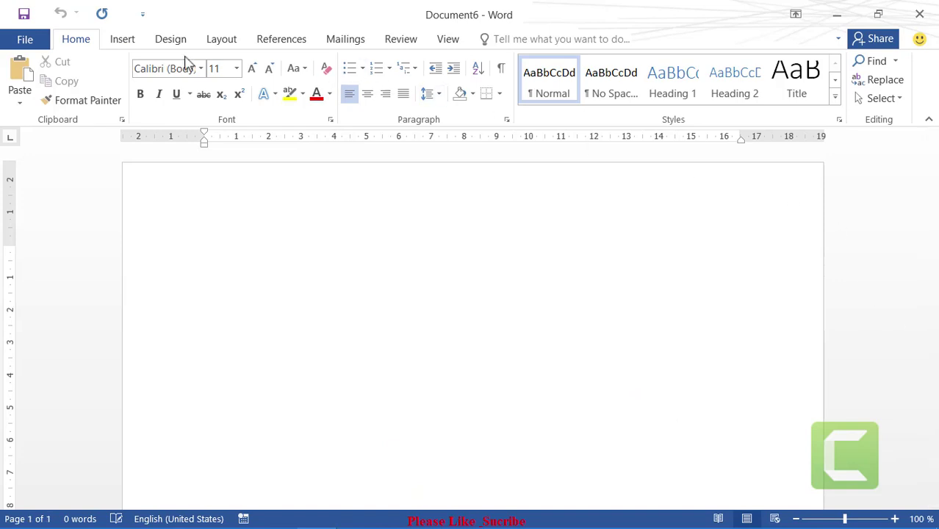
Step: Insert a Word file's contents from Documents into Document6 using Object > Text from File
{"action": "left_click", "coordinate": [124, 44]}
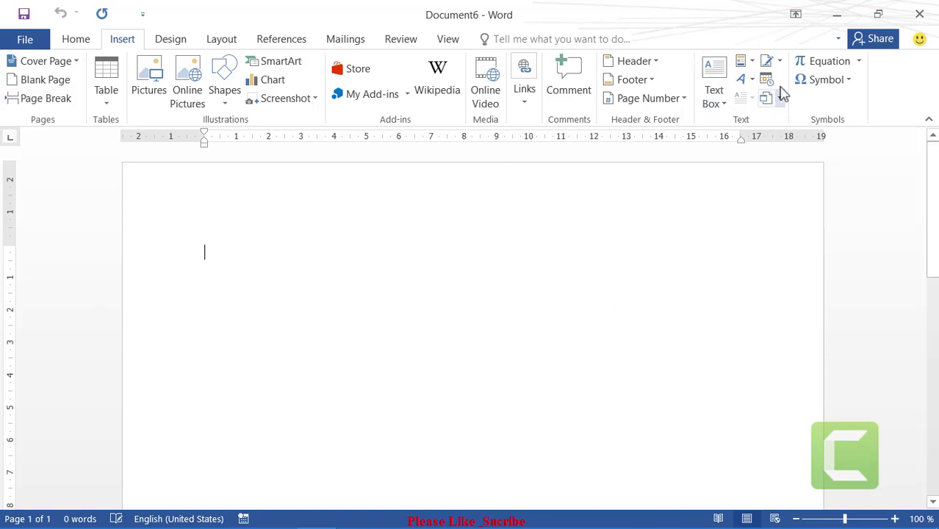
{"action": "left_click", "coordinate": [781, 98]}
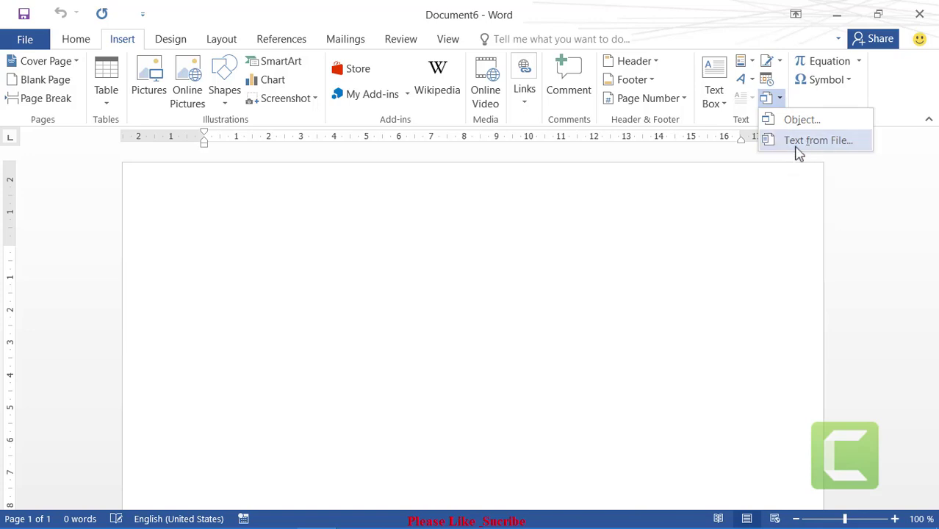
{"action": "left_click", "coordinate": [795, 143]}
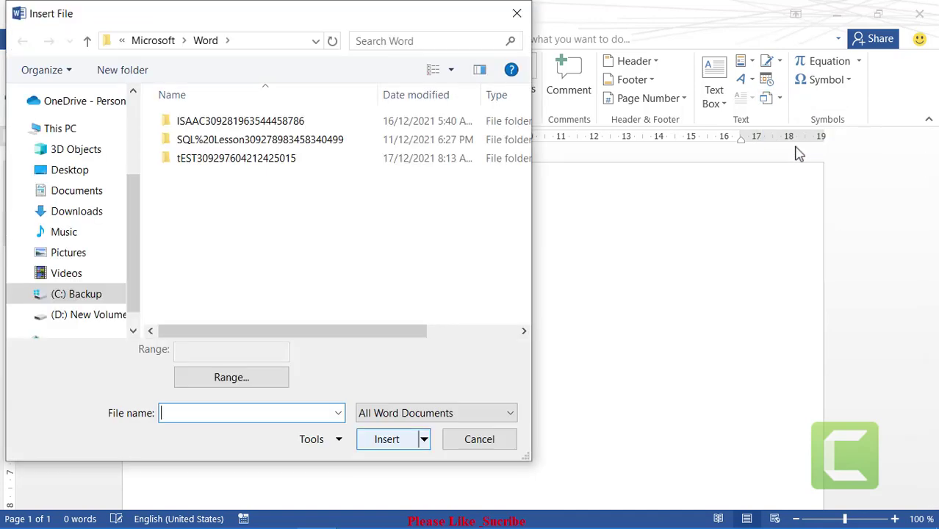
{"action": "left_click", "coordinate": [87, 195]}
{"action": "scroll", "coordinate": [309, 218], "scroll_direction": "down", "scroll_amount": 10}
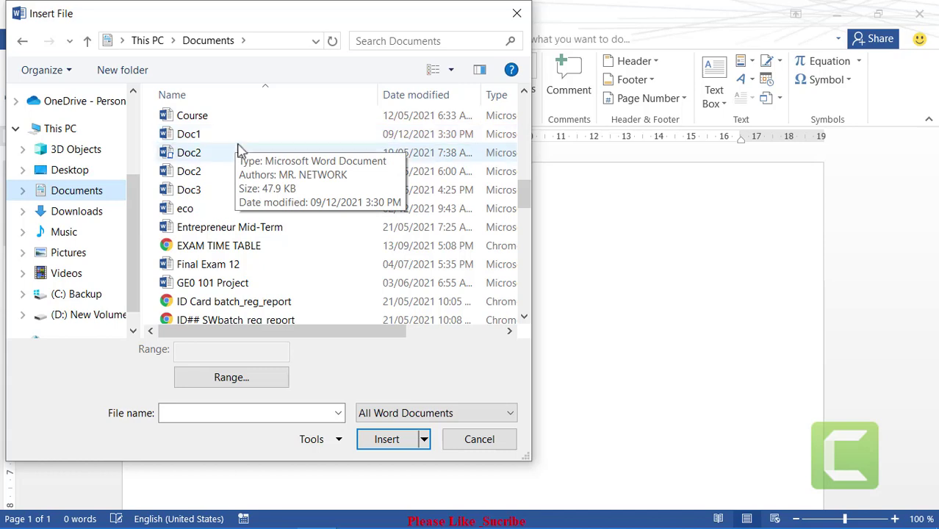
{"action": "double_click", "coordinate": [190, 135]}
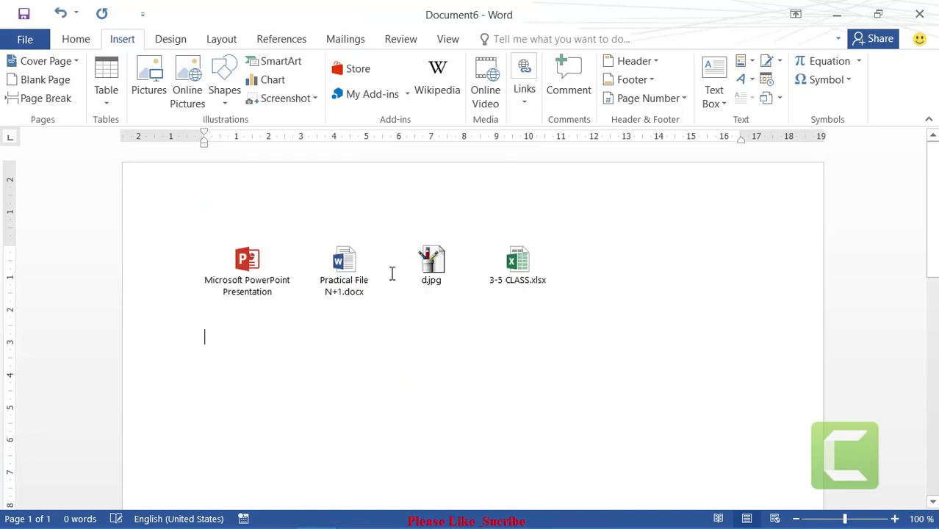
Step: Bring Document4 to the front and place the insertion point on page 2
{"action": "key", "text": "alt+Tab"}
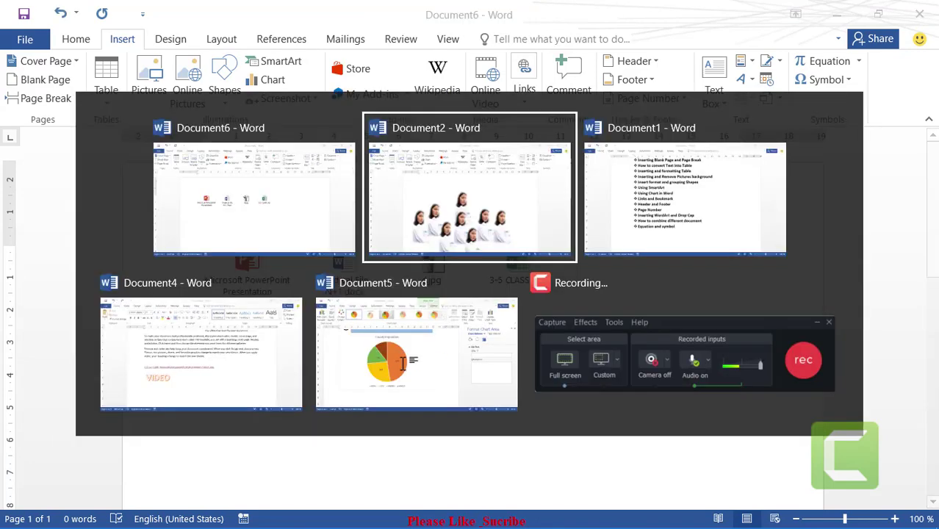
{"action": "key", "text": "alt+Tab"}
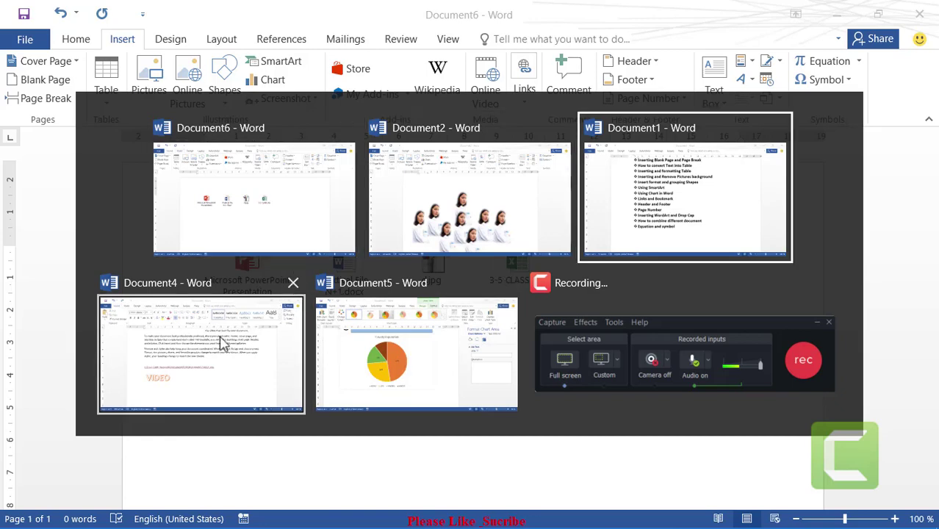
{"action": "left_click", "coordinate": [221, 341]}
{"action": "left_click", "coordinate": [452, 442]}
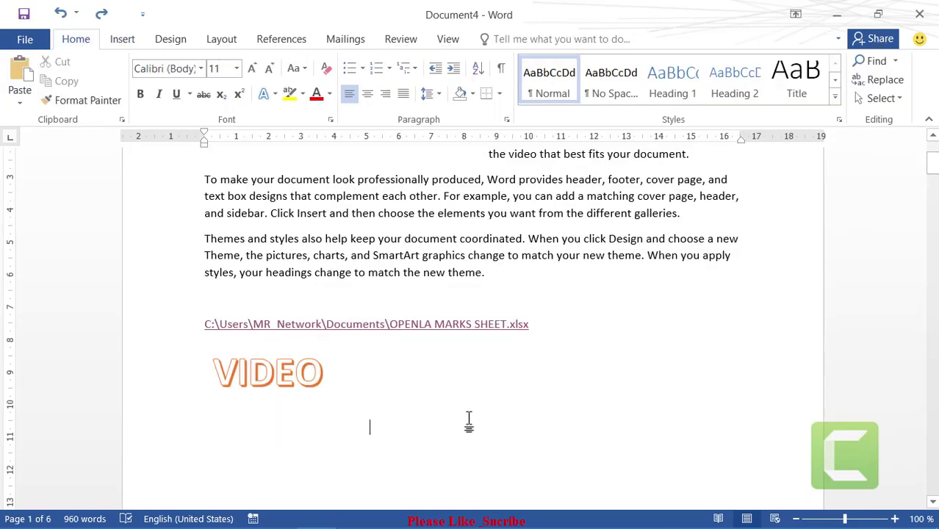
{"action": "scroll", "coordinate": [418, 430], "scroll_direction": "down", "scroll_amount": 20}
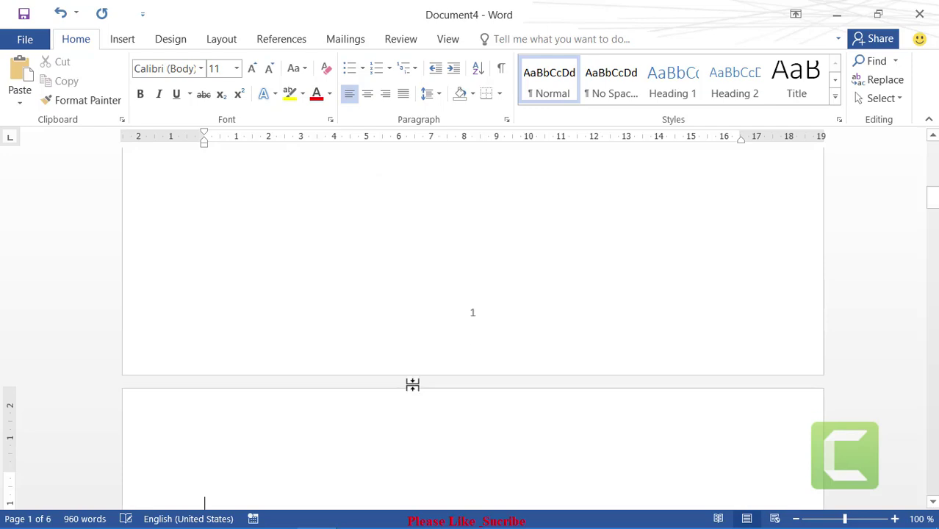
{"action": "left_click", "coordinate": [381, 326]}
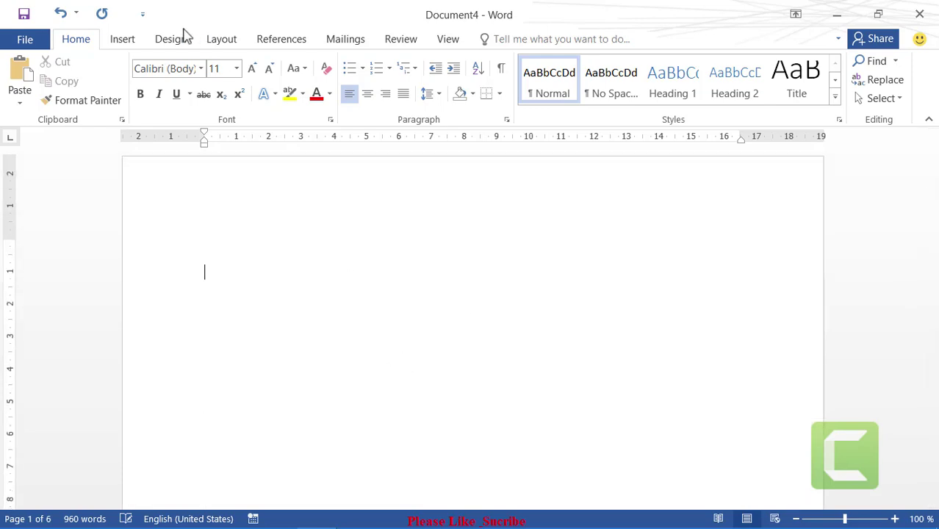
Step: Insert four Word files from Documents, starting with ATTENDANCE RECORD MR, as text
{"action": "left_click", "coordinate": [122, 39]}
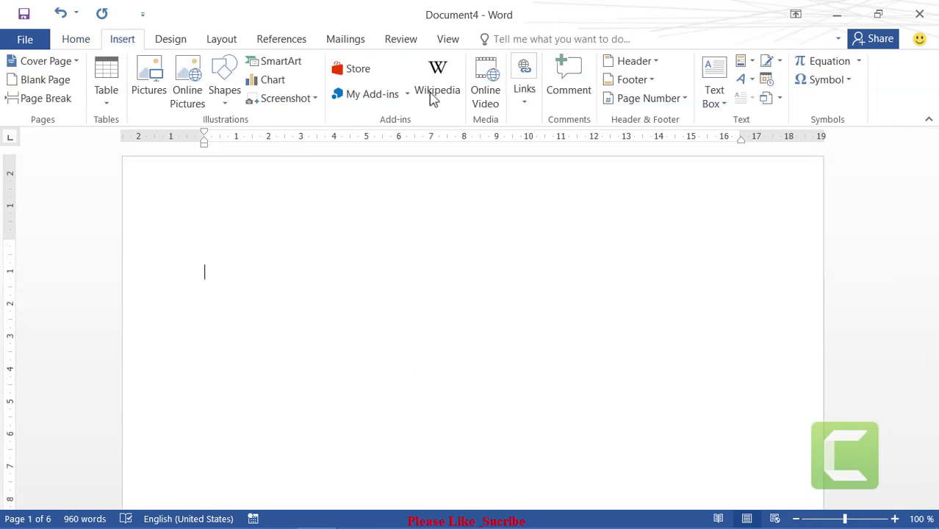
{"action": "left_click", "coordinate": [781, 99]}
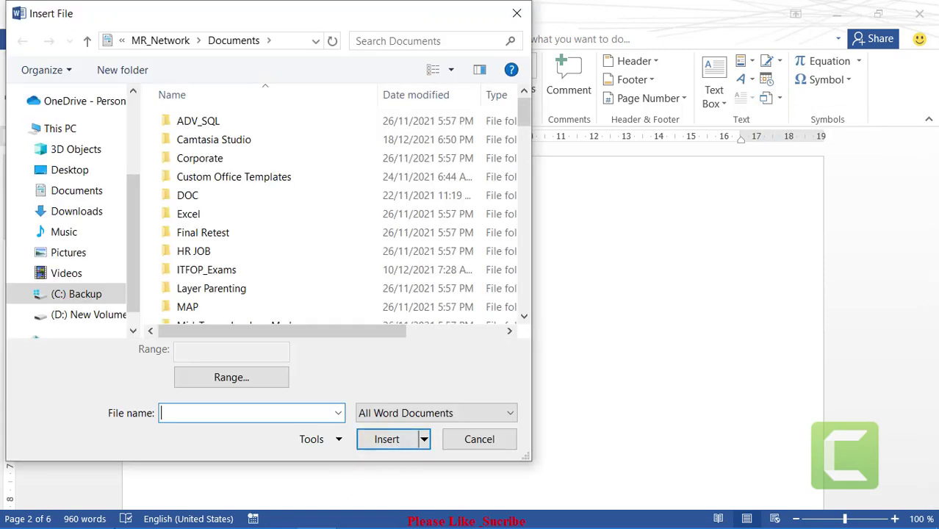
{"action": "scroll", "coordinate": [268, 307], "scroll_direction": "down", "scroll_amount": 8}
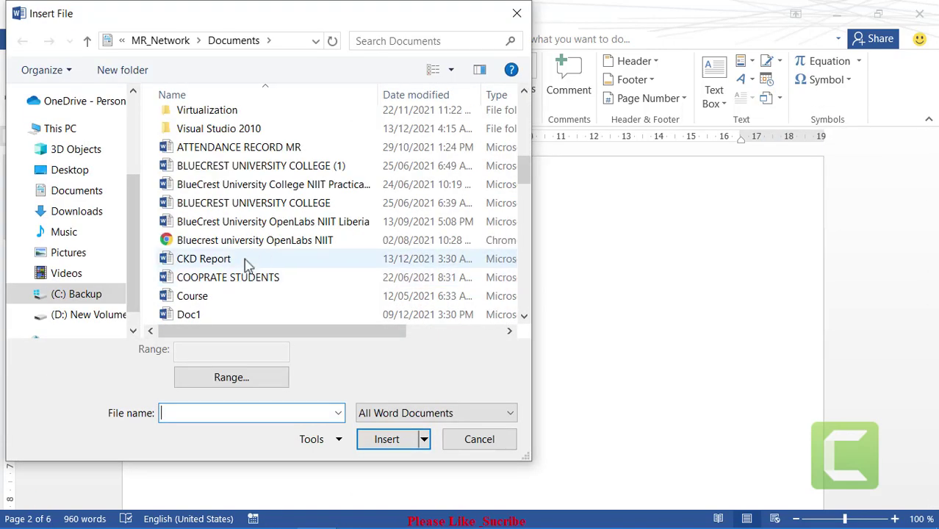
{"action": "left_click", "coordinate": [232, 151]}
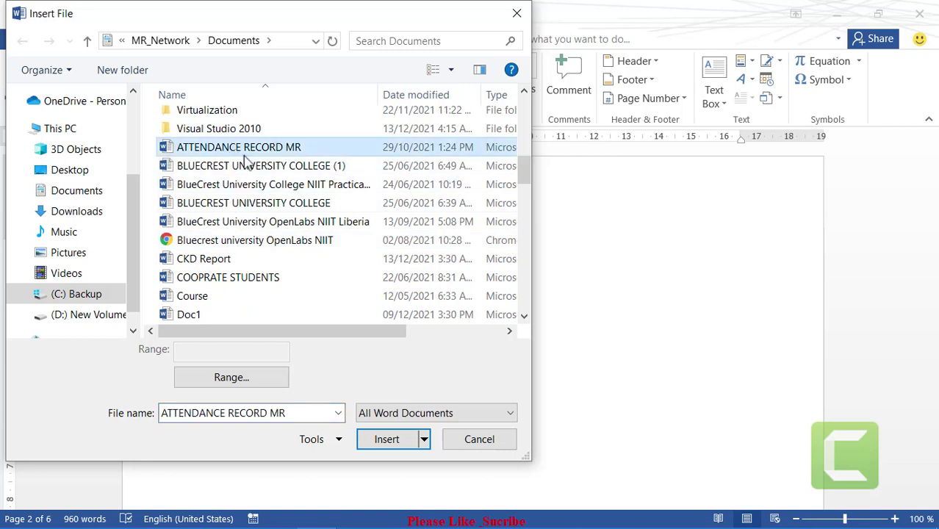
{"action": "left_click", "coordinate": [252, 168], "text": "ctrl"}
{"action": "left_click", "coordinate": [251, 185], "text": "ctrl"}
{"action": "left_click", "coordinate": [252, 203], "text": "ctrl"}
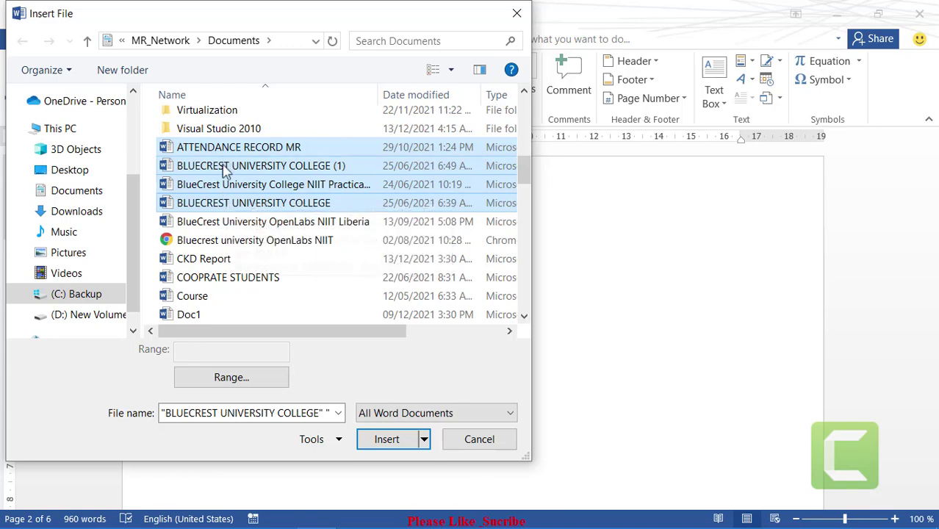
{"action": "left_click", "coordinate": [379, 443]}
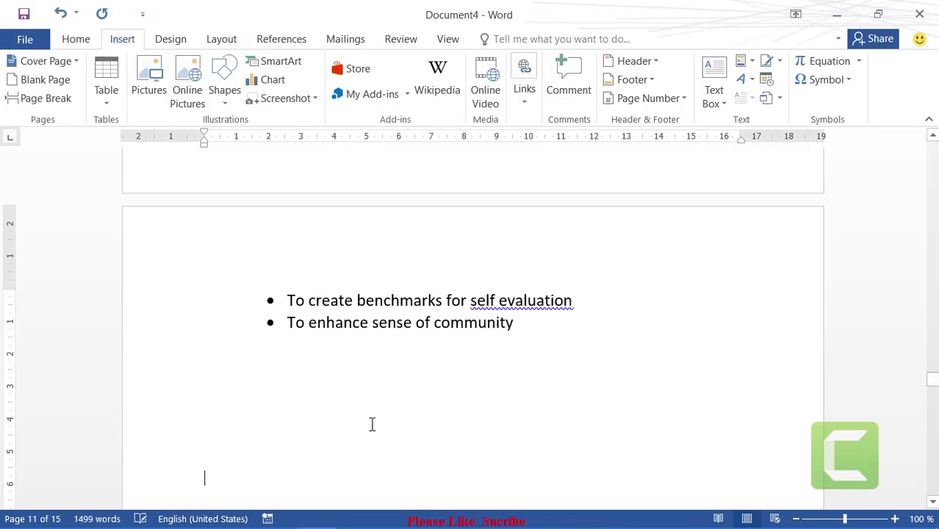
Step: Scroll through Document4's 15 inserted pages, then start a new blank document, Document7
{"action": "scroll", "coordinate": [374, 423], "scroll_direction": "up", "scroll_amount": 4}
{"action": "scroll", "coordinate": [366, 409], "scroll_direction": "up", "scroll_amount": 20}
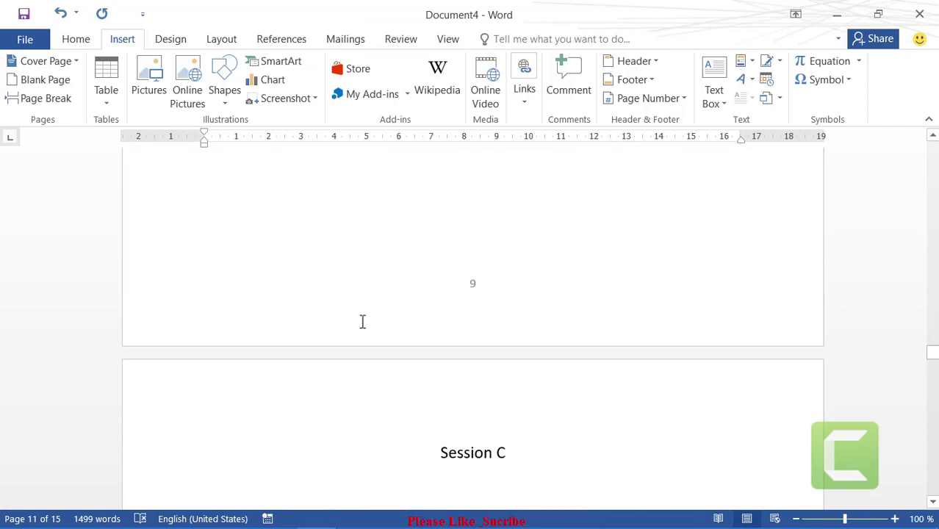
{"action": "scroll", "coordinate": [371, 324], "scroll_direction": "up", "scroll_amount": 15}
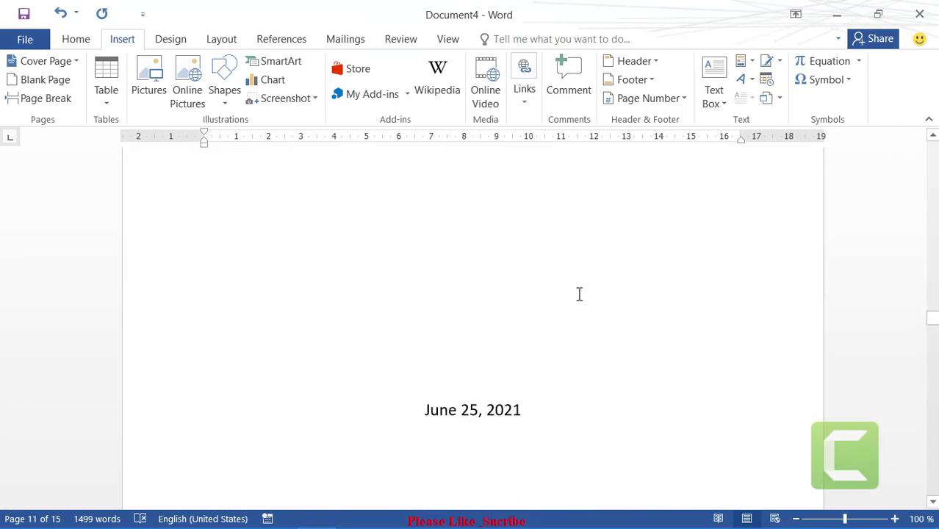
{"action": "scroll", "coordinate": [926, 176], "scroll_direction": "up", "scroll_amount": 10}
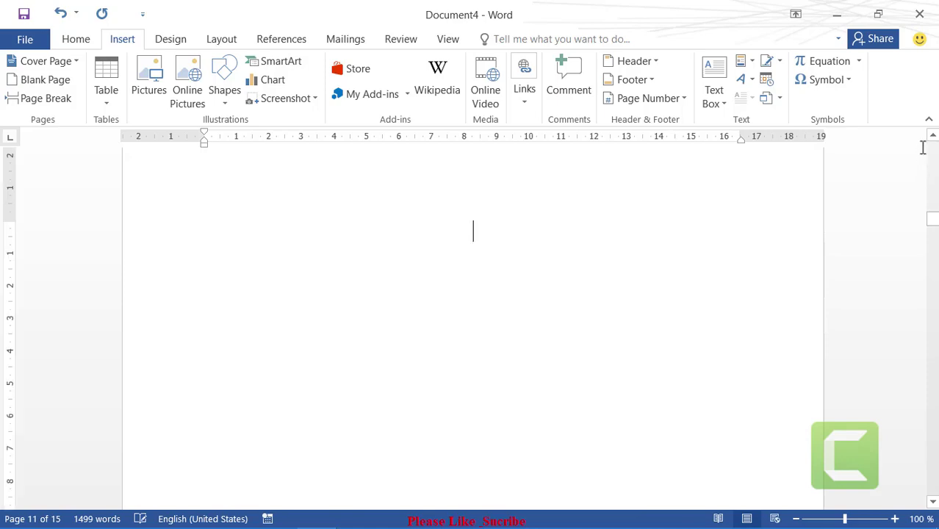
{"action": "scroll", "coordinate": [454, 309], "scroll_direction": "up", "scroll_amount": 20}
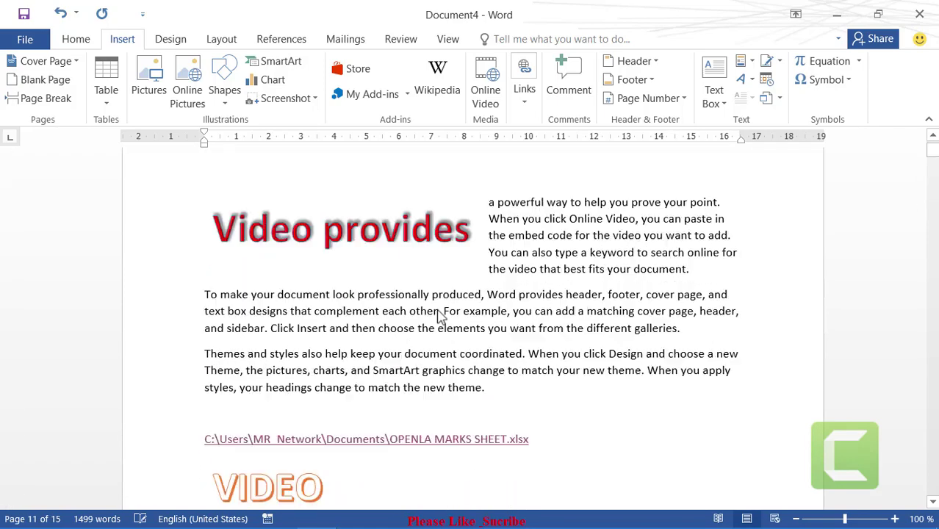
{"action": "scroll", "coordinate": [455, 309], "scroll_direction": "down", "scroll_amount": 12}
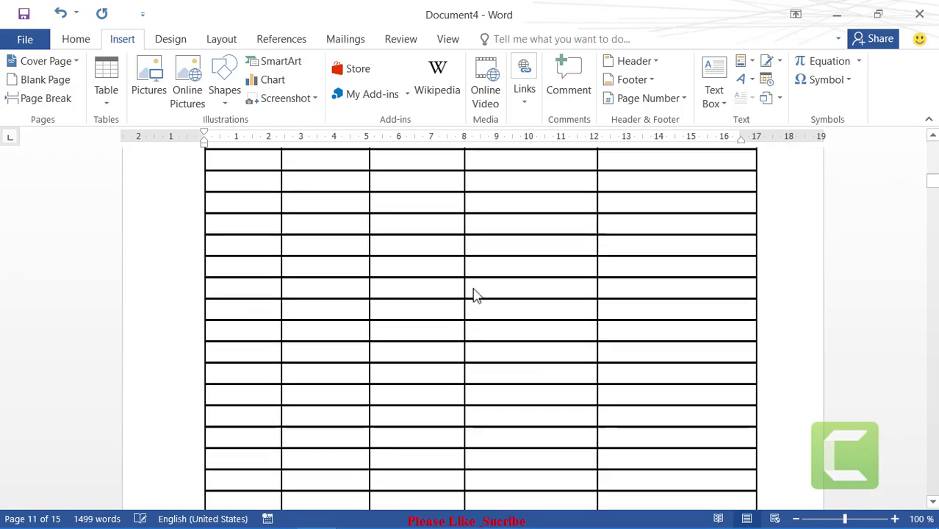
{"action": "scroll", "coordinate": [477, 292], "scroll_direction": "down", "scroll_amount": 15}
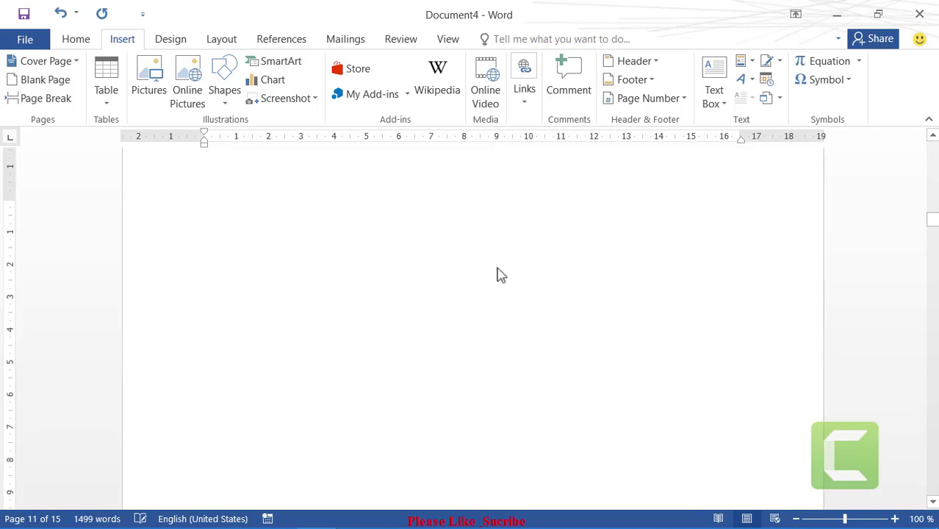
{"action": "scroll", "coordinate": [500, 278], "scroll_direction": "down", "scroll_amount": 10}
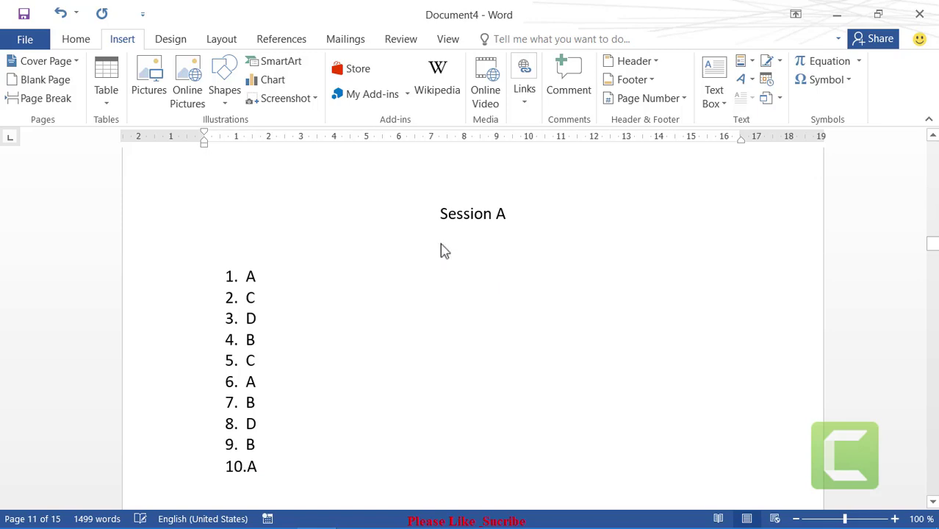
{"action": "scroll", "coordinate": [559, 294], "scroll_direction": "up", "scroll_amount": 3}
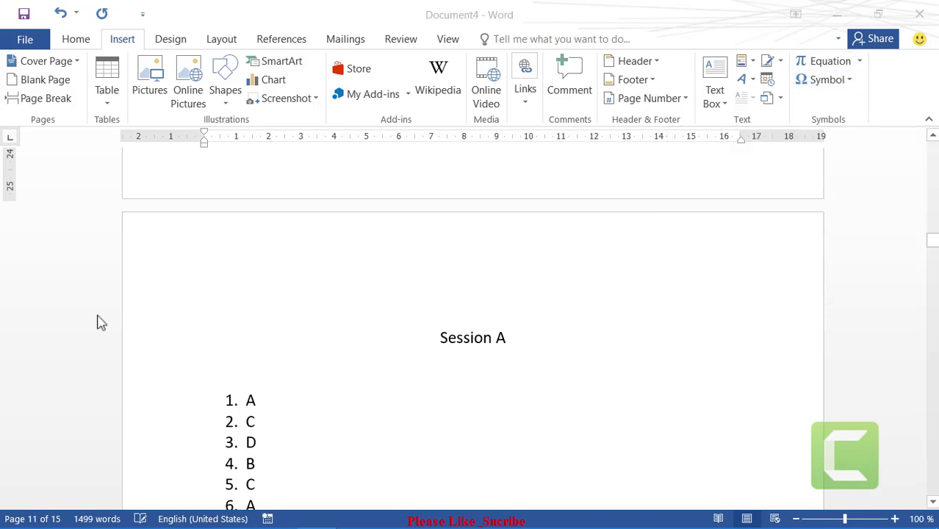
{"action": "key", "text": "ctrl+n"}
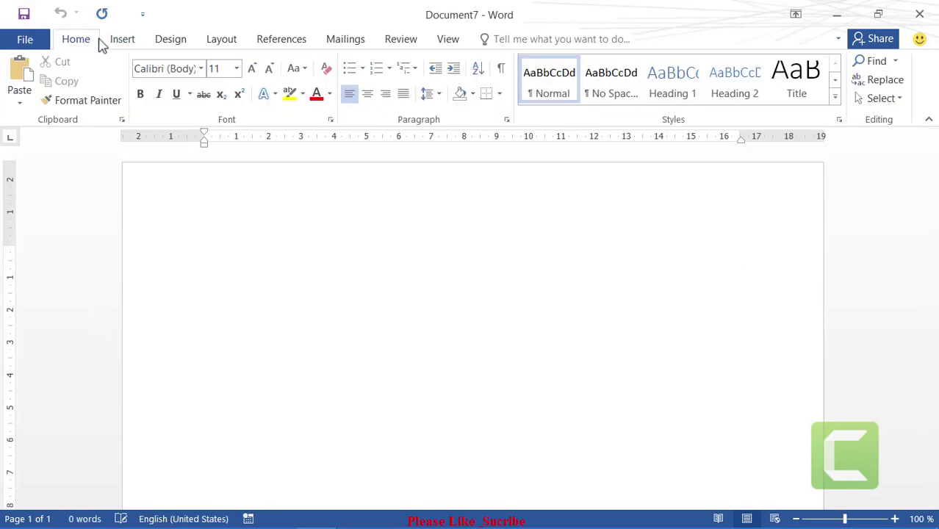
Step: Insert the built-in Quadratic Formula equation from the Insert tab's Equation gallery
{"action": "left_click", "coordinate": [119, 41]}
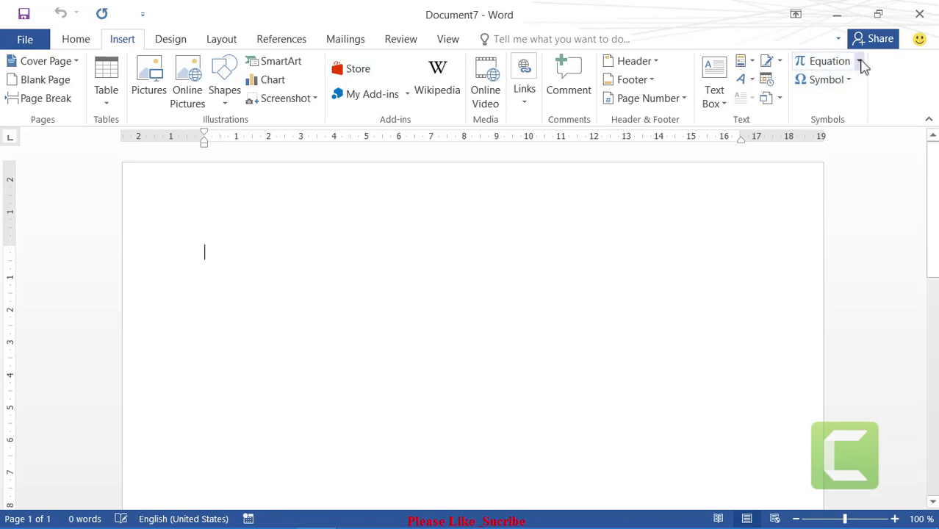
{"action": "left_click", "coordinate": [859, 63]}
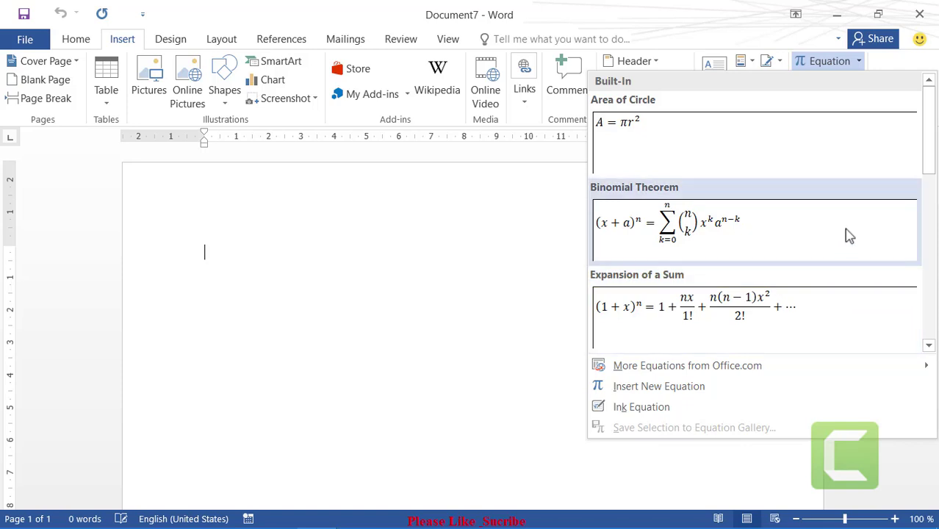
{"action": "scroll", "coordinate": [838, 224], "scroll_direction": "down", "scroll_amount": 6}
{"action": "scroll", "coordinate": [841, 229], "scroll_direction": "up", "scroll_amount": 3}
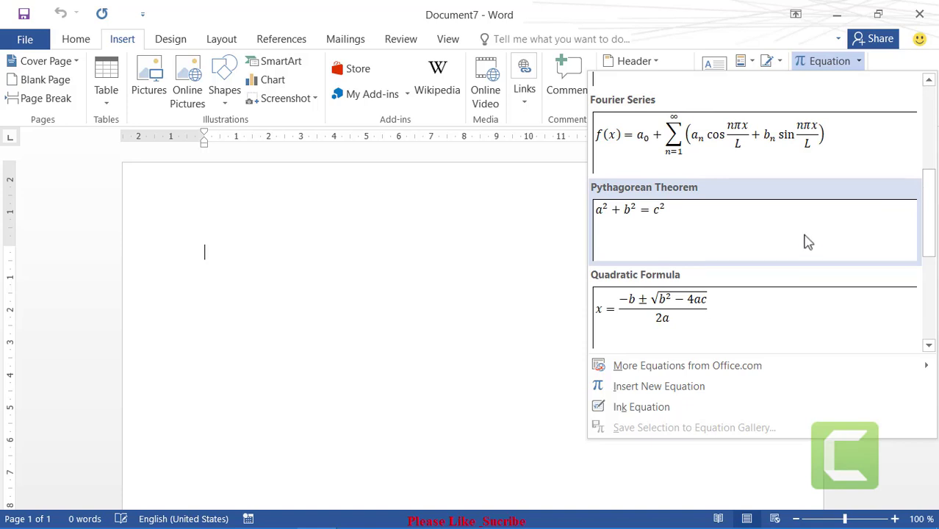
{"action": "left_click", "coordinate": [707, 311]}
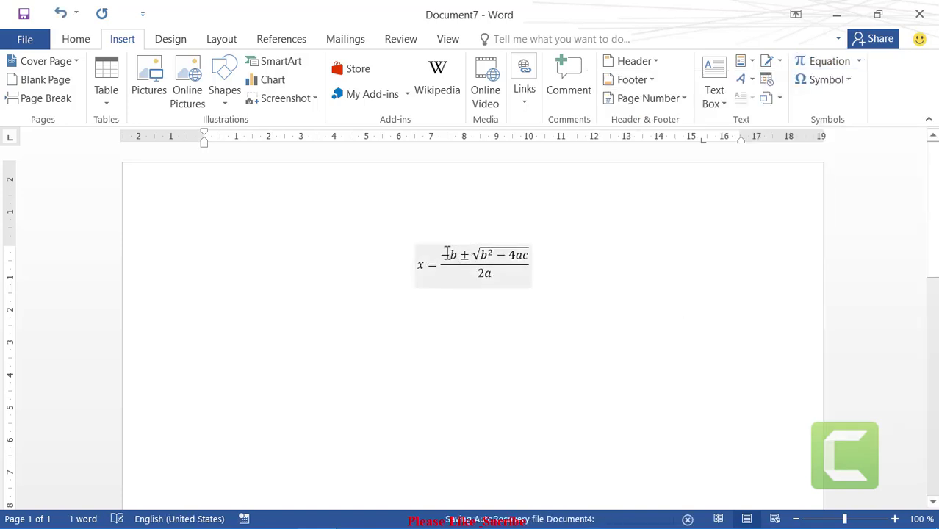
{"action": "left_click", "coordinate": [430, 266]}
Step: Change x to 2, −b to −4 and b² to 4 so the formula reads 2 = (−4 ± √(4 − 4ac)) / 2a
{"action": "double_click", "coordinate": [426, 261]}
{"action": "left_click", "coordinate": [424, 259]}
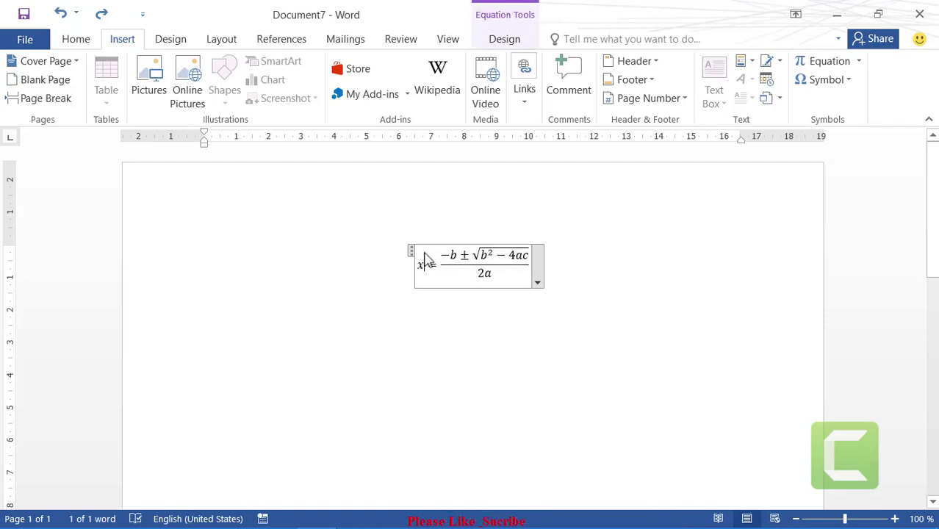
{"action": "key", "text": "BackSpace"}
{"action": "type", "text": "2"}
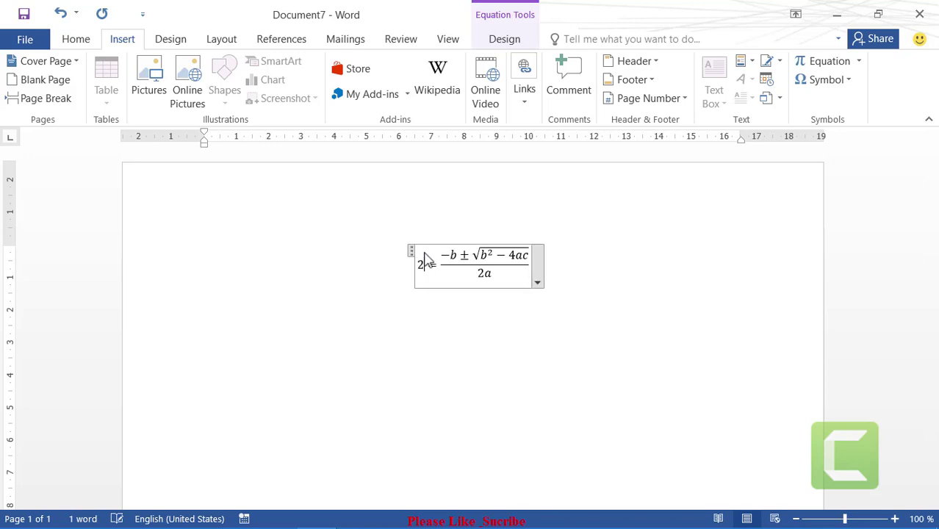
{"action": "scroll", "coordinate": [610, 323], "scroll_direction": "up", "scroll_amount": 8}
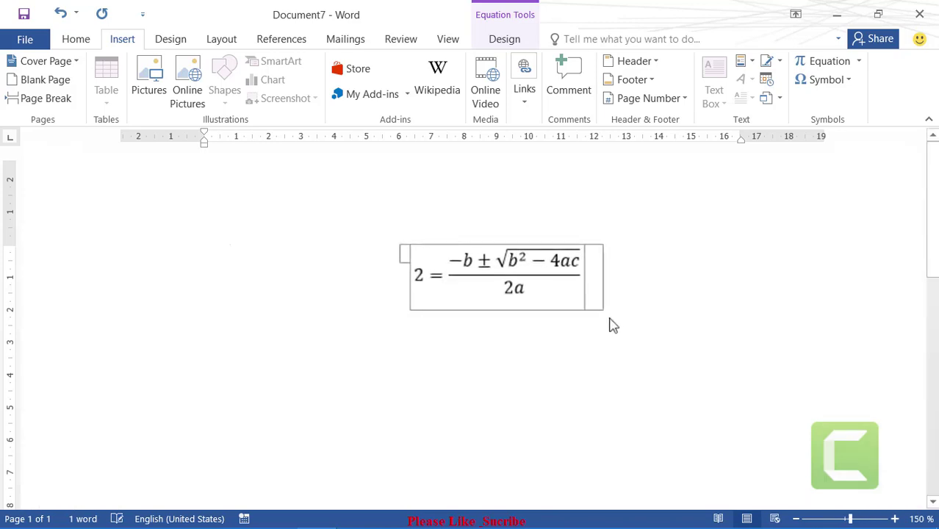
{"action": "left_click", "coordinate": [477, 268]}
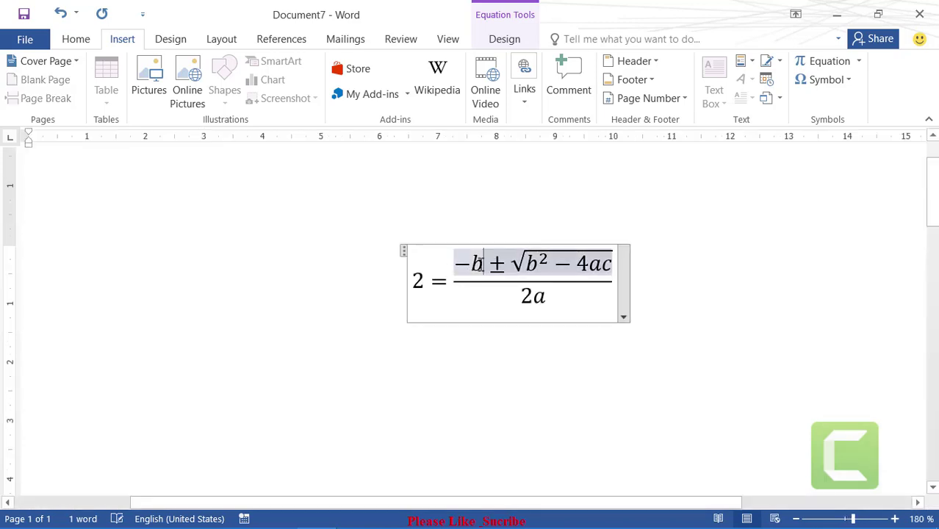
{"action": "key", "text": "BackSpace"}
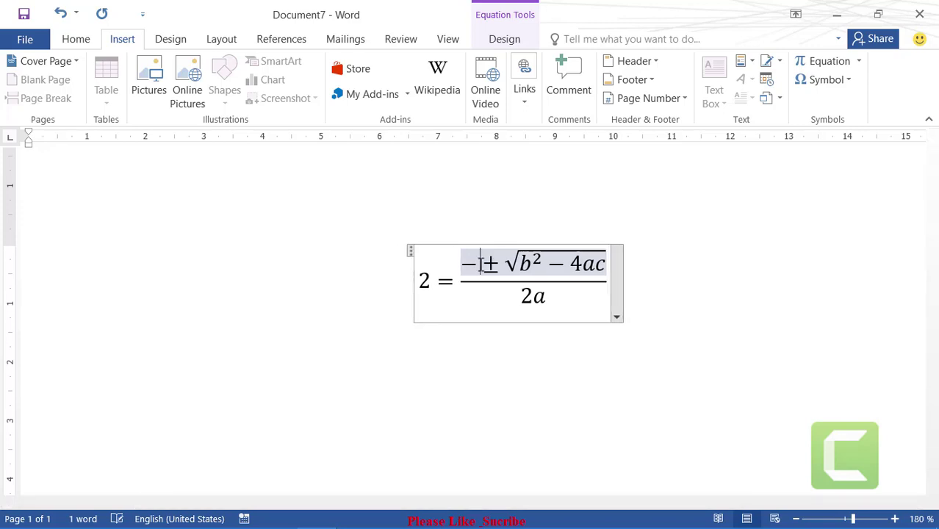
{"action": "type", "text": "4"}
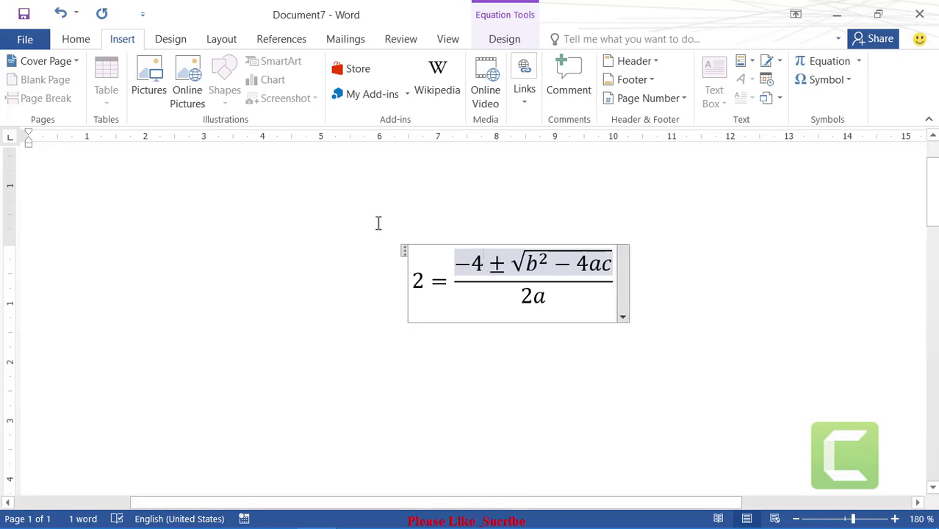
{"action": "left_click", "coordinate": [542, 262]}
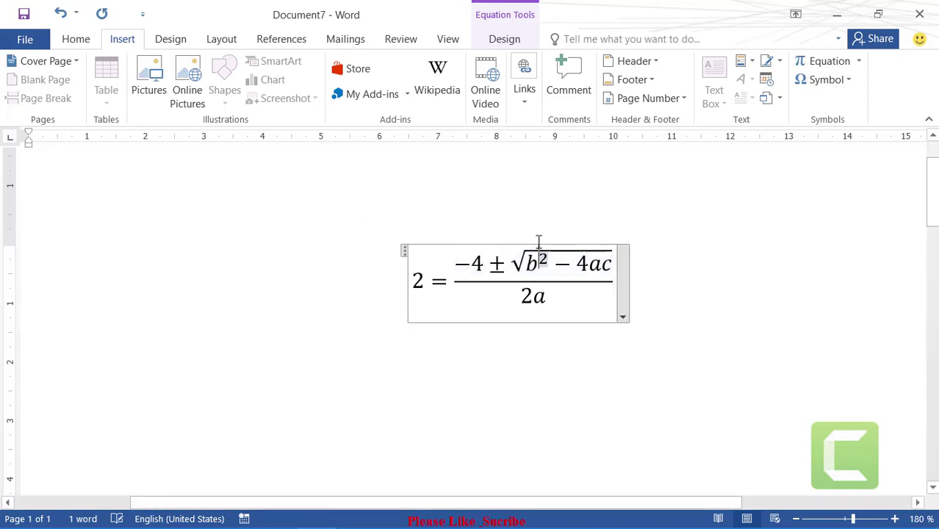
{"action": "double_click", "coordinate": [539, 242]}
{"action": "type", "text": "4"}
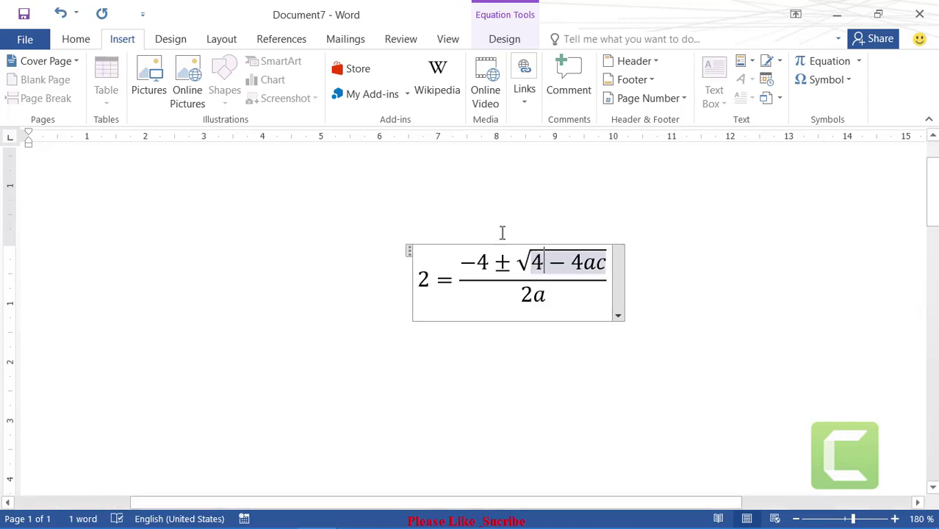
{"action": "left_click", "coordinate": [679, 267]}
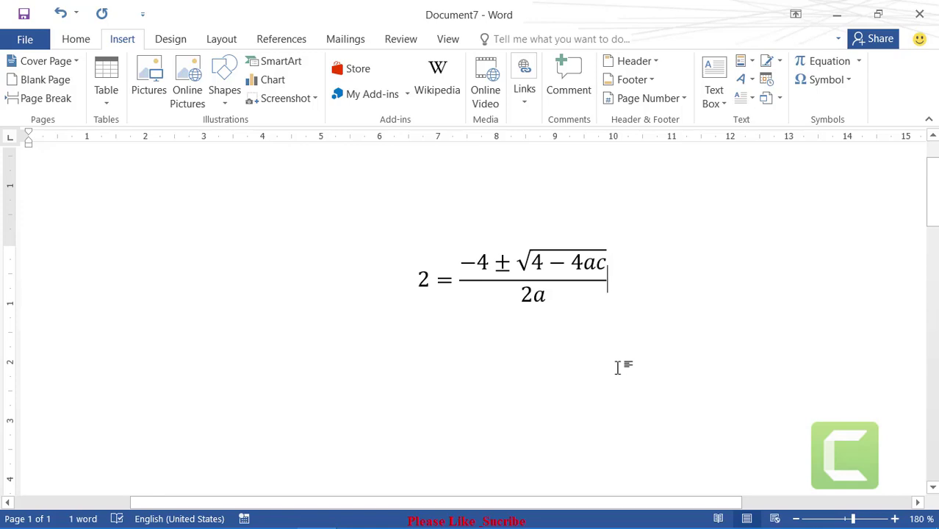
Step: Place the insertion point on a blank line below the equation
{"action": "left_click", "coordinate": [853, 80]}
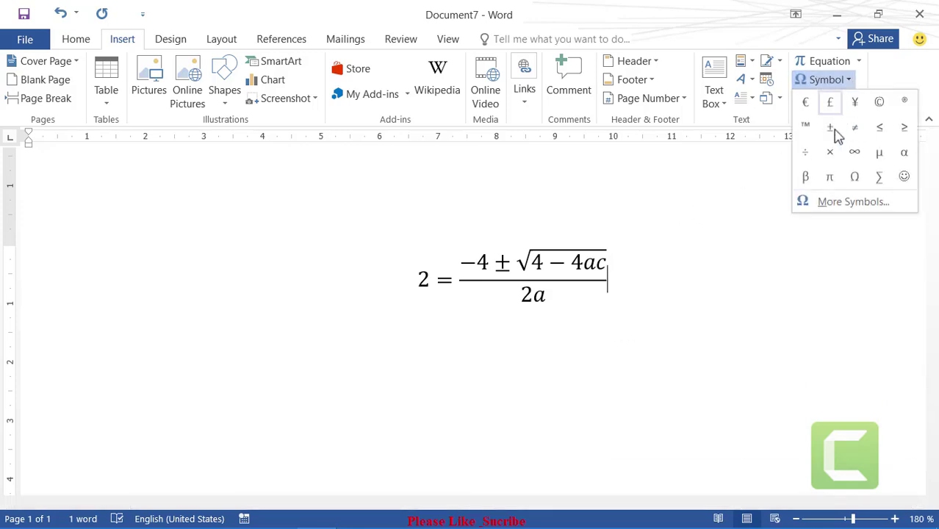
{"action": "left_click", "coordinate": [340, 383]}
{"action": "left_click", "coordinate": [315, 405]}
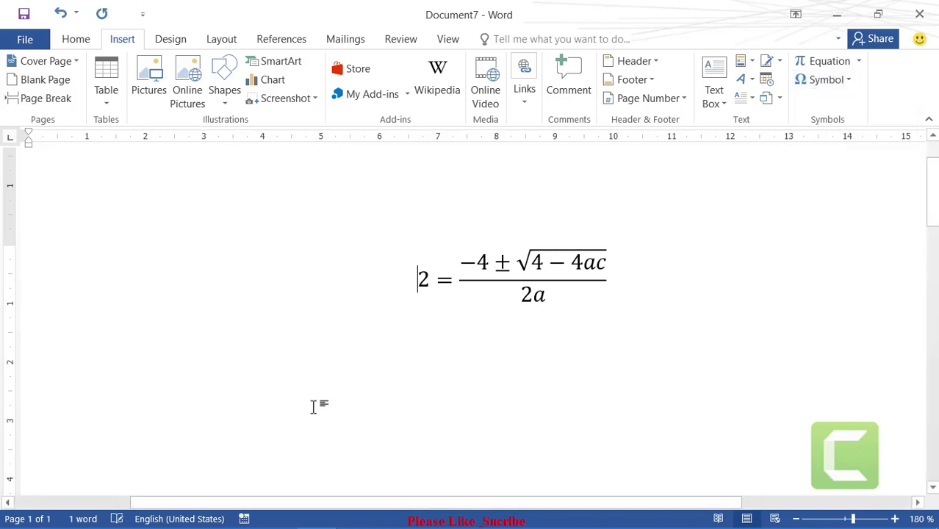
{"action": "left_click", "coordinate": [239, 383]}
{"action": "key", "text": "ctrl+z"}
{"action": "key", "text": "shift+End"}
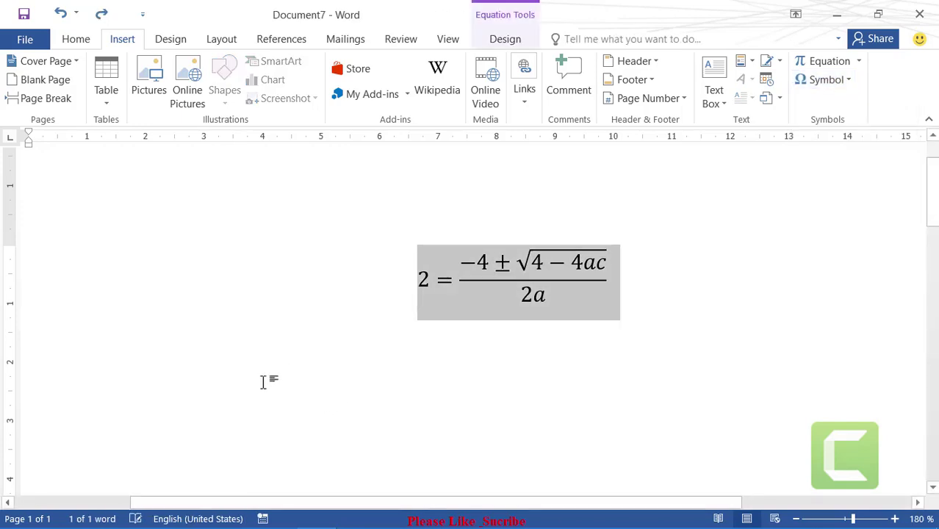
{"action": "key", "text": "Left"}
{"action": "key", "text": "shift+End"}
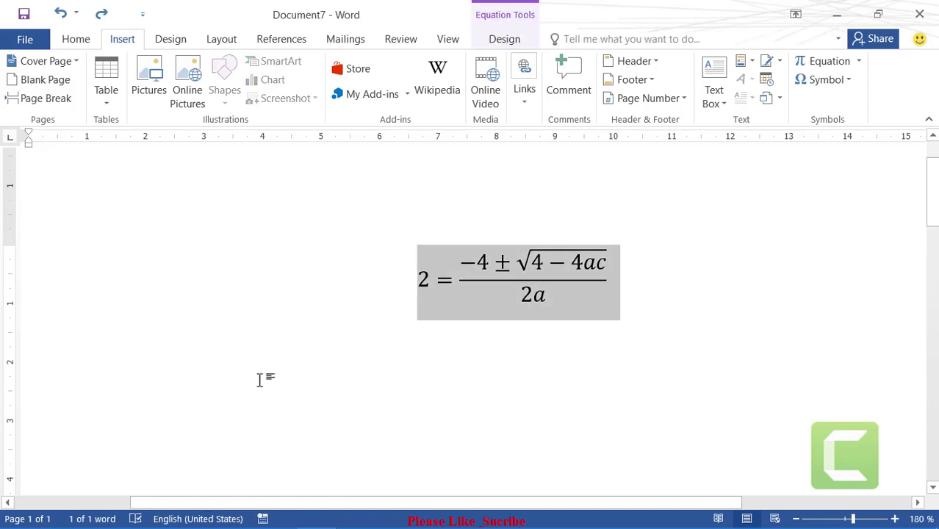
{"action": "double_click", "coordinate": [263, 381]}
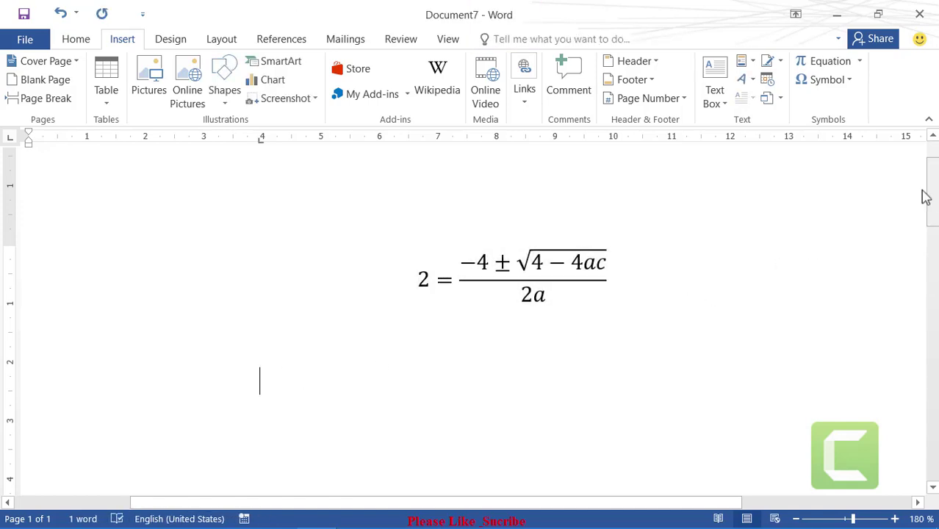
Step: Insert two euro signs and two 20BB Nordic mark signs from More Symbols
{"action": "left_click", "coordinate": [855, 84]}
{"action": "left_click", "coordinate": [846, 201]}
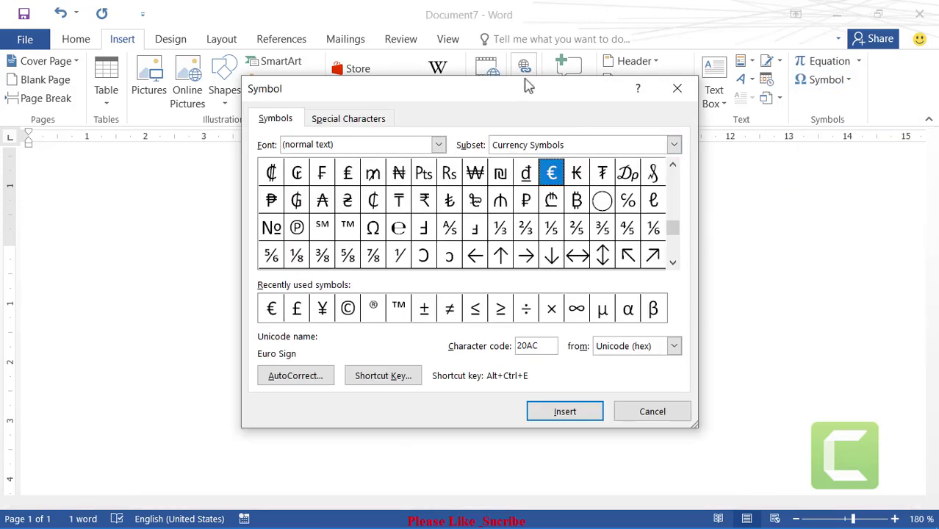
{"action": "left_click_drag", "start_coordinate": [524, 86], "coordinate": [683, 81]}
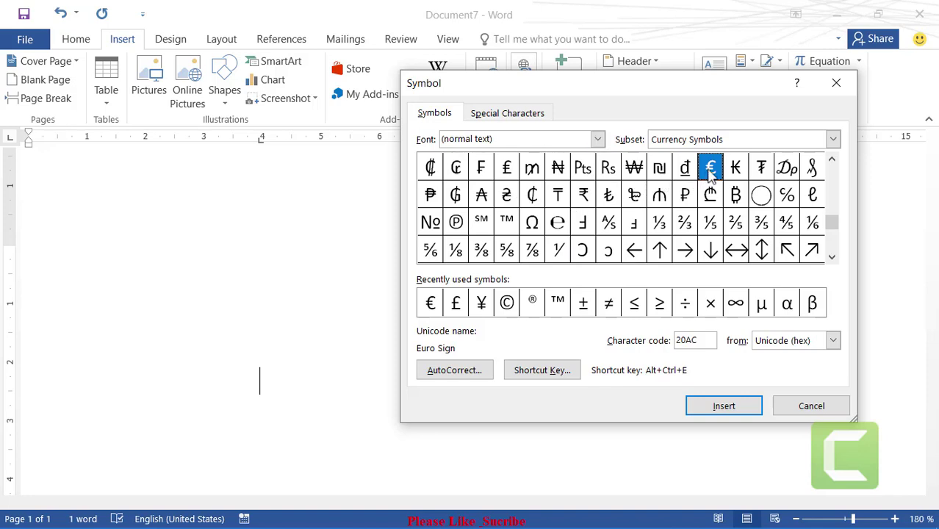
{"action": "double_click", "coordinate": [729, 405]}
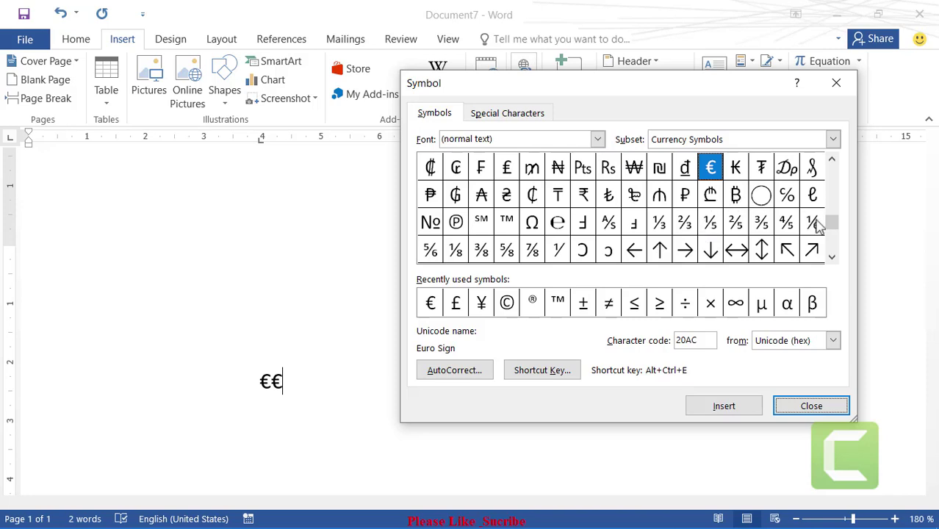
{"action": "left_click", "coordinate": [834, 163]}
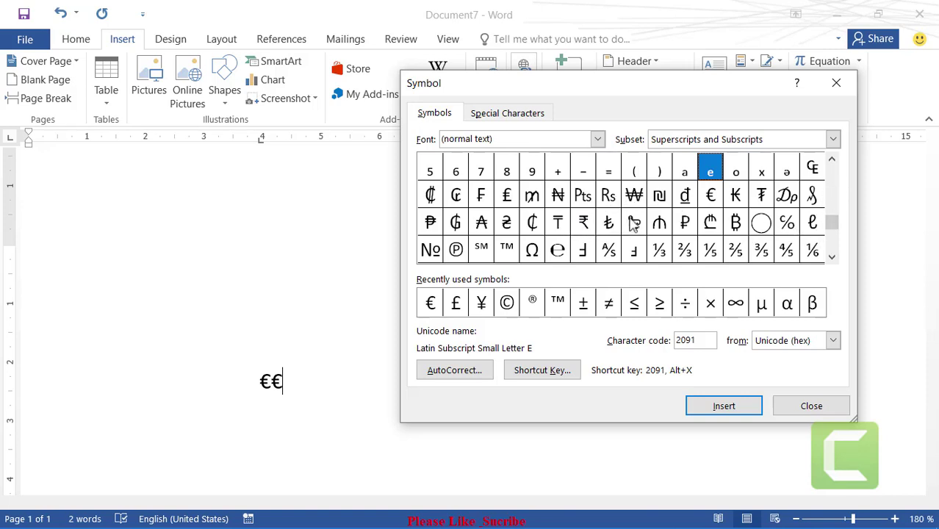
{"action": "double_click", "coordinate": [634, 222]}
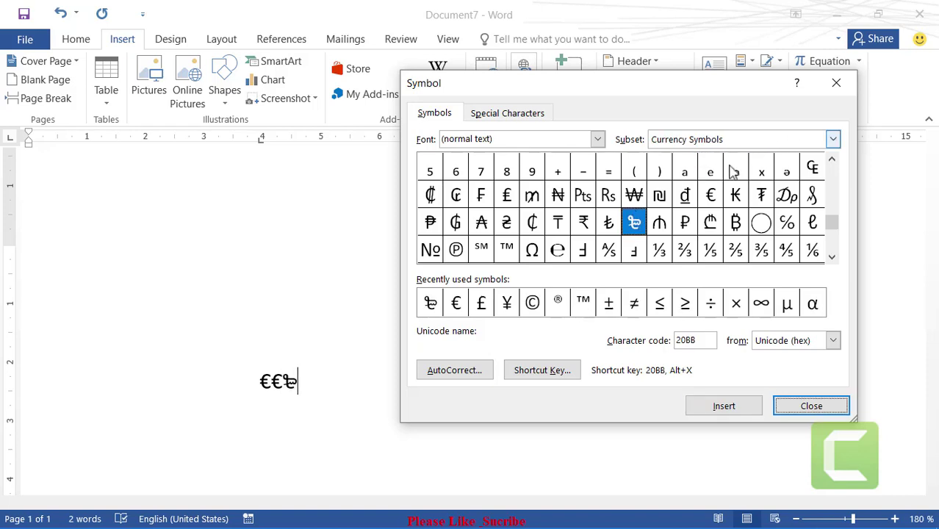
{"action": "left_click", "coordinate": [733, 412]}
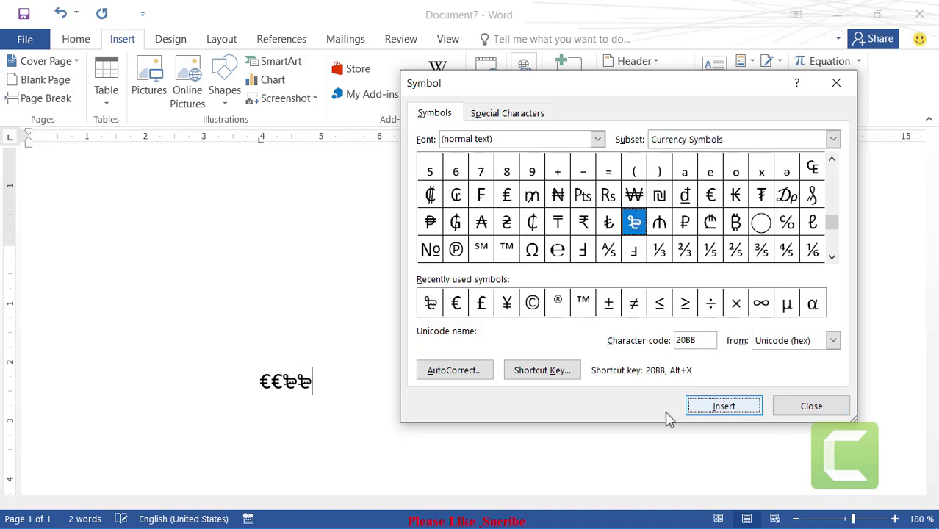
{"action": "left_click", "coordinate": [812, 409]}
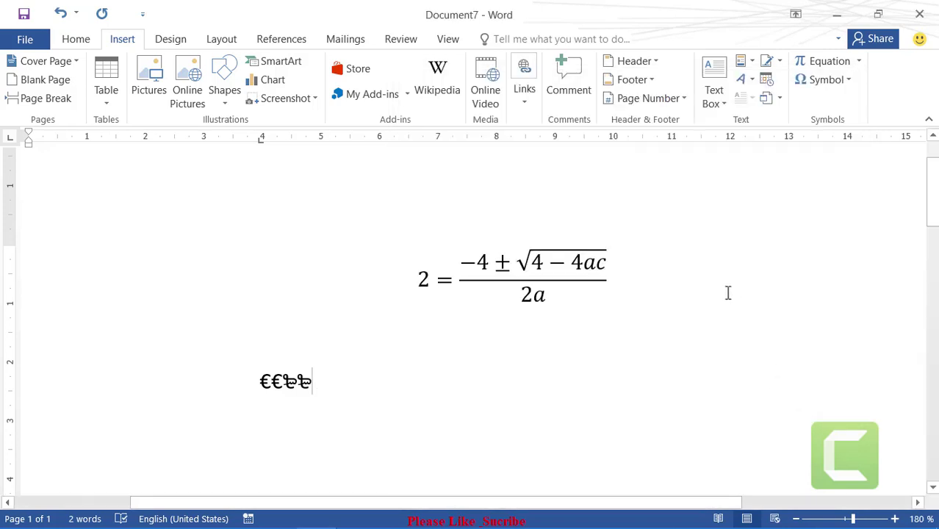
Step: Switch from Document7 back to the Insert Tab outline document
{"action": "scroll", "coordinate": [727, 293], "scroll_direction": "up", "scroll_amount": 1}
{"action": "scroll", "coordinate": [721, 287], "scroll_direction": "down", "scroll_amount": 15}
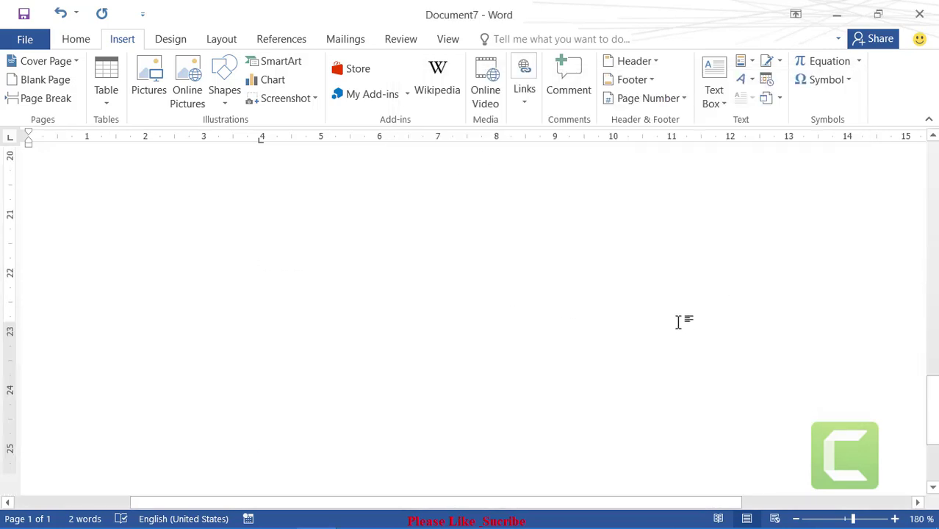
{"action": "scroll", "coordinate": [639, 304], "scroll_direction": "up", "scroll_amount": 9}
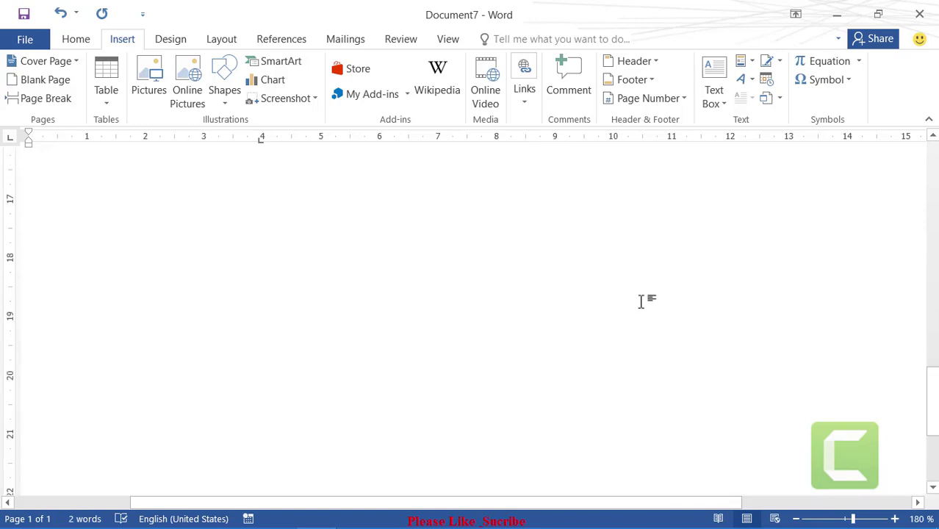
{"action": "key", "text": "alt+Tab"}
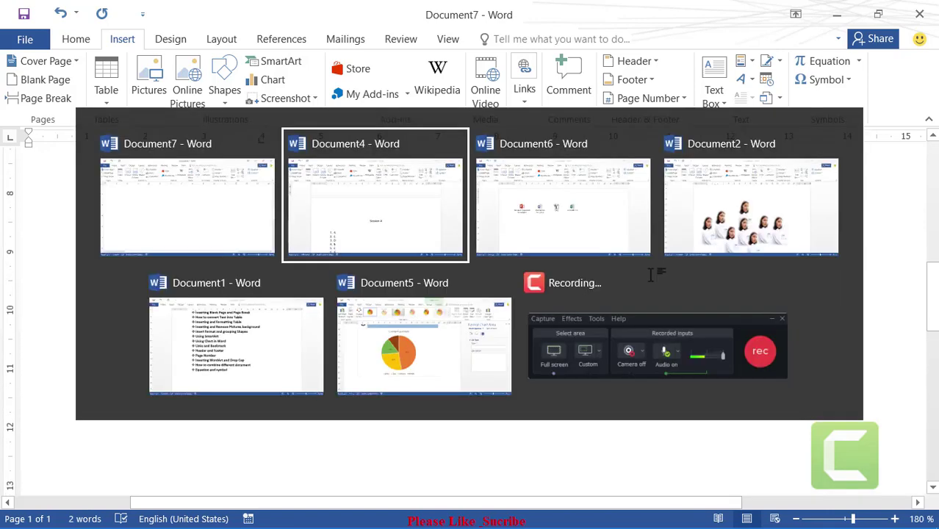
{"action": "left_click", "coordinate": [235, 360]}
Step: Bring up the Save As page for the outline document with Ctrl+S
{"action": "scroll", "coordinate": [435, 323], "scroll_direction": "up", "scroll_amount": 3}
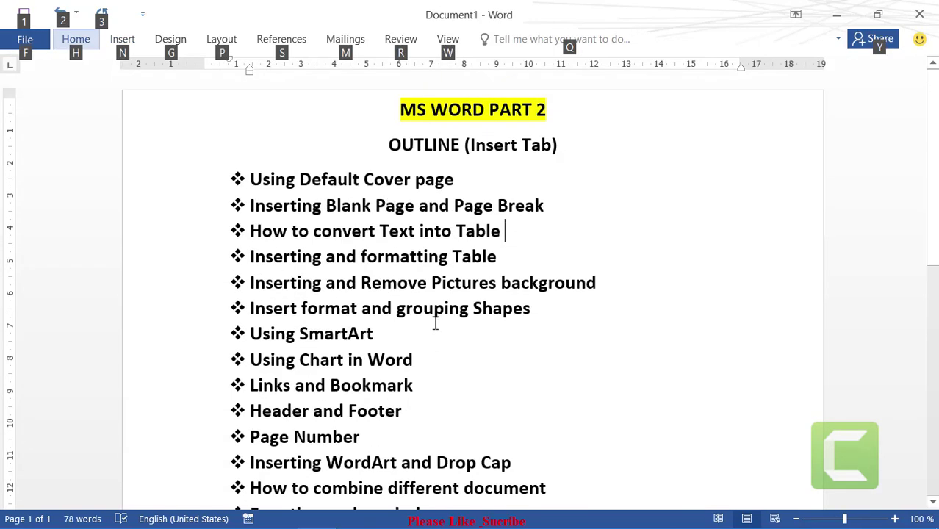
{"action": "double_click", "coordinate": [613, 358]}
{"action": "left_click", "coordinate": [500, 409]}
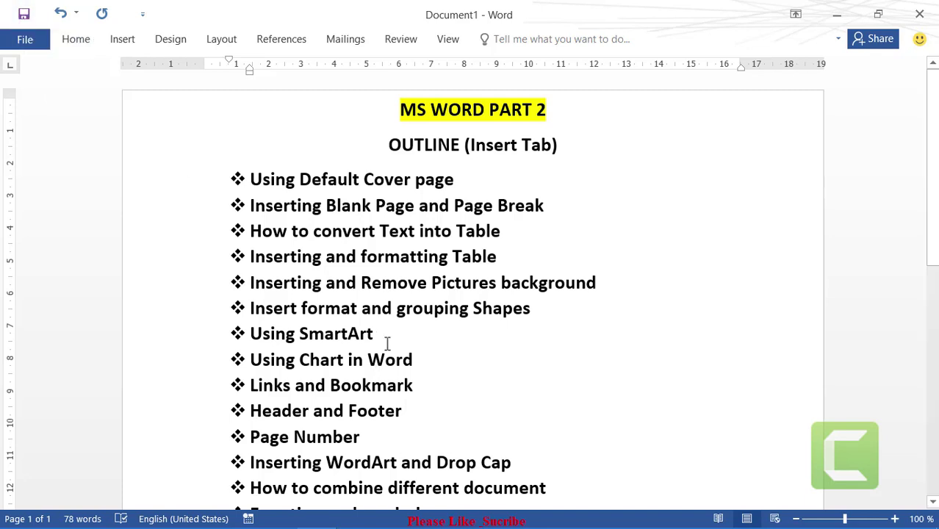
{"action": "key", "text": "ctrl+s"}
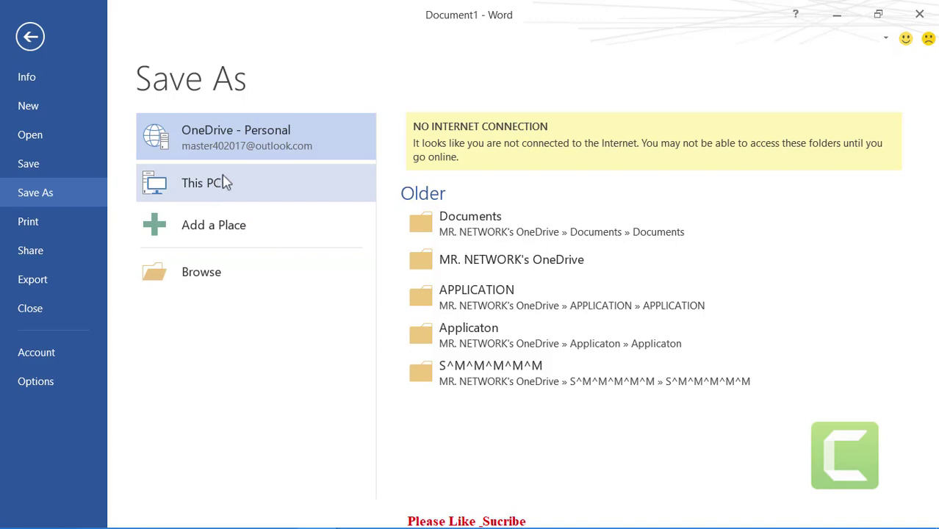
Step: Save the outline to the Desktop as MS WORD PART 2.pdf and scroll through the opened PDF
{"action": "left_click", "coordinate": [205, 277]}
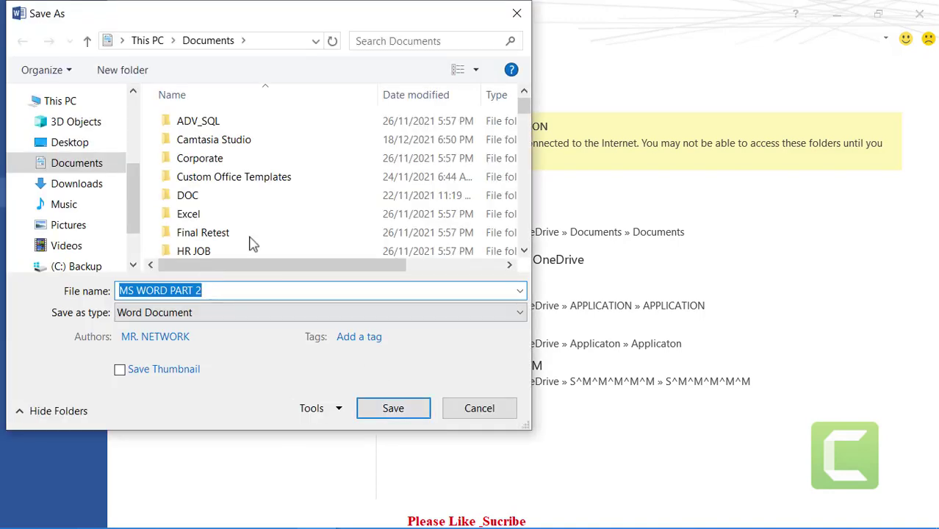
{"action": "left_click", "coordinate": [74, 143]}
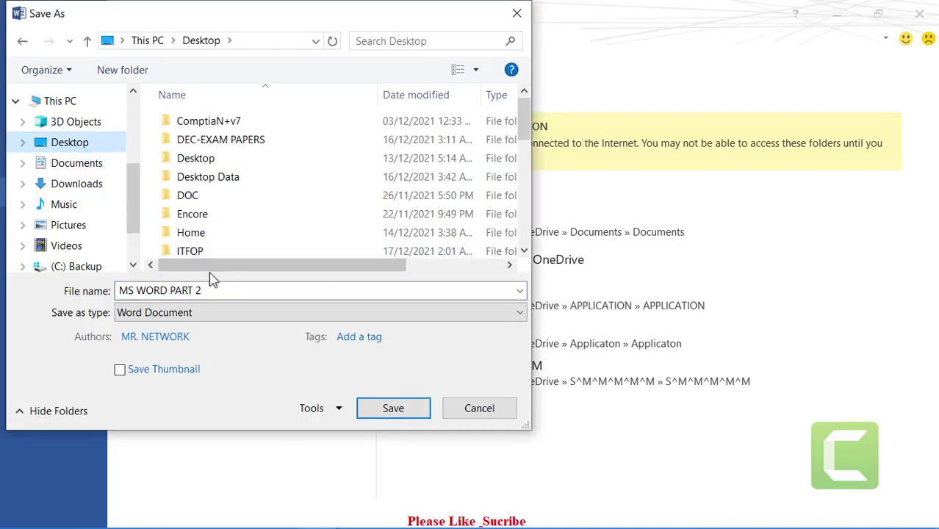
{"action": "left_click", "coordinate": [235, 291]}
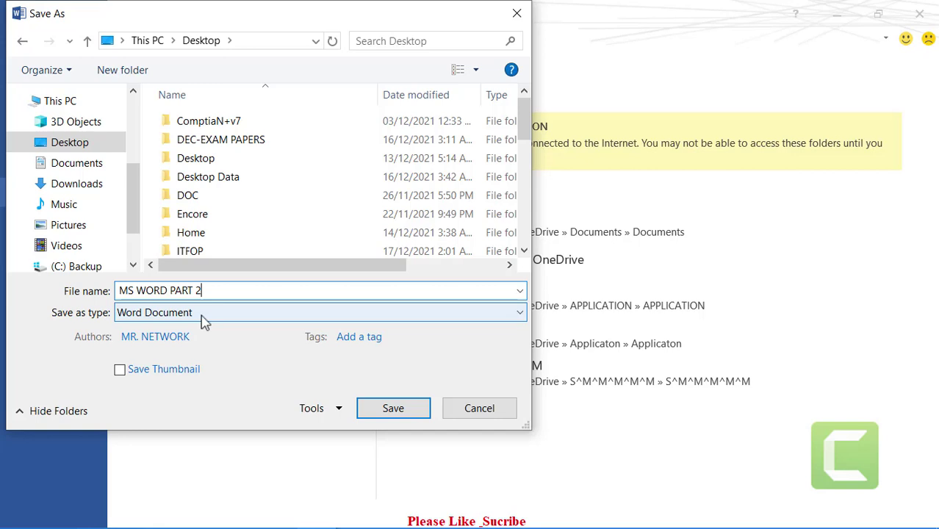
{"action": "left_click", "coordinate": [202, 316]}
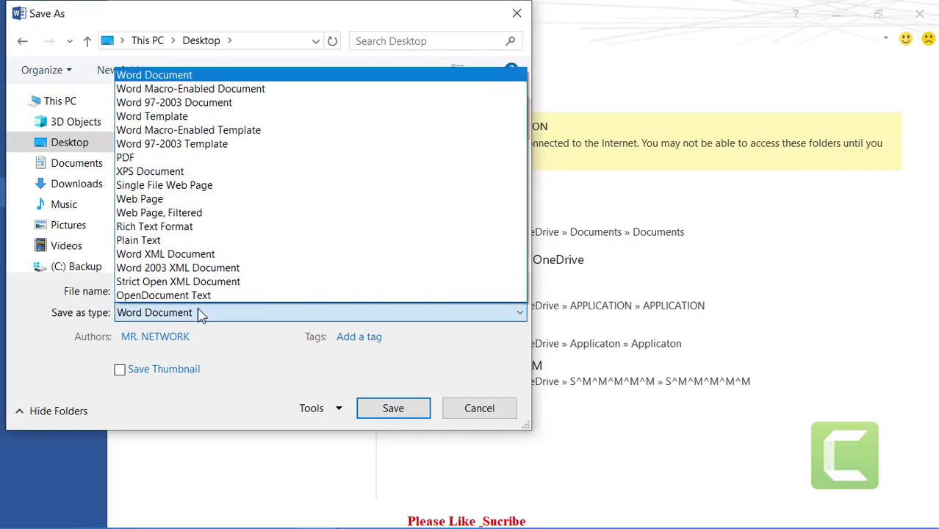
{"action": "left_click", "coordinate": [147, 157]}
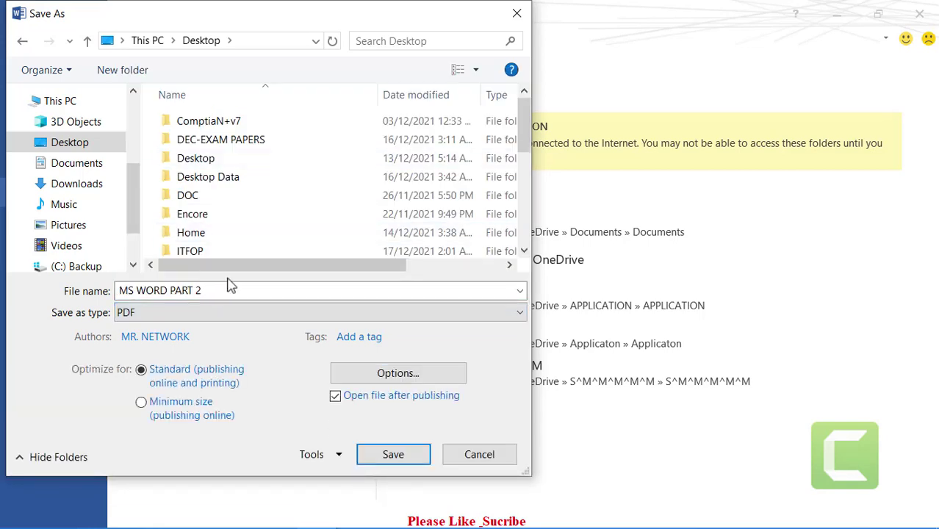
{"action": "left_click", "coordinate": [408, 456]}
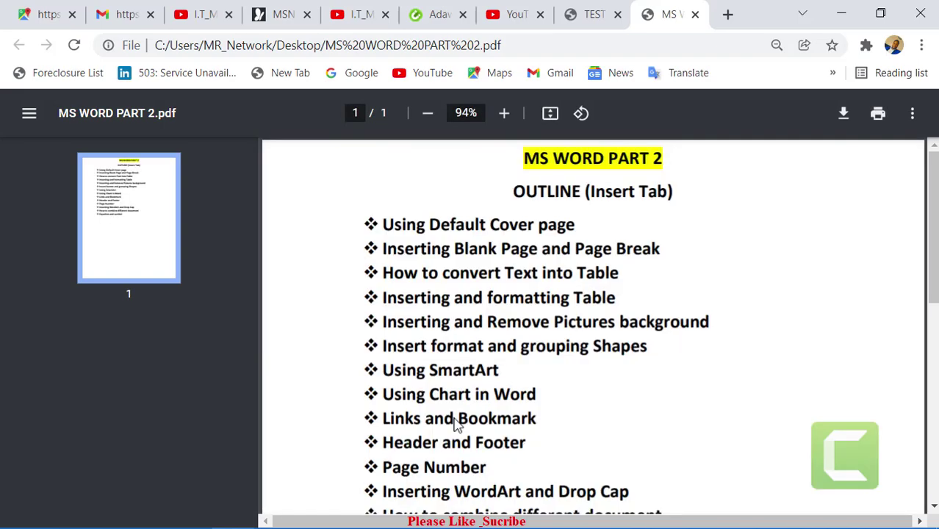
{"action": "scroll", "coordinate": [478, 319], "scroll_direction": "down", "scroll_amount": 5}
{"action": "scroll", "coordinate": [484, 320], "scroll_direction": "up", "scroll_amount": 5}
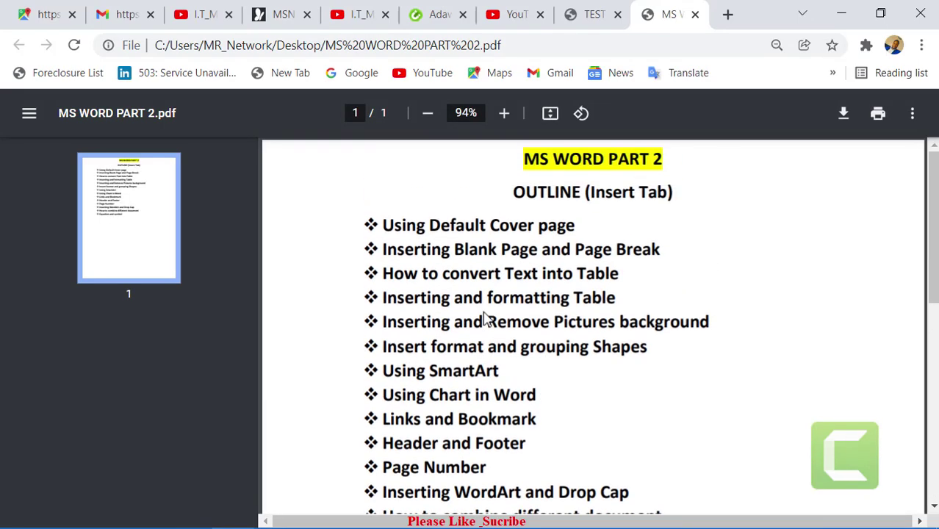
{"action": "scroll", "coordinate": [484, 320], "scroll_direction": "down", "scroll_amount": 5}
{"action": "scroll", "coordinate": [465, 319], "scroll_direction": "up", "scroll_amount": 5}
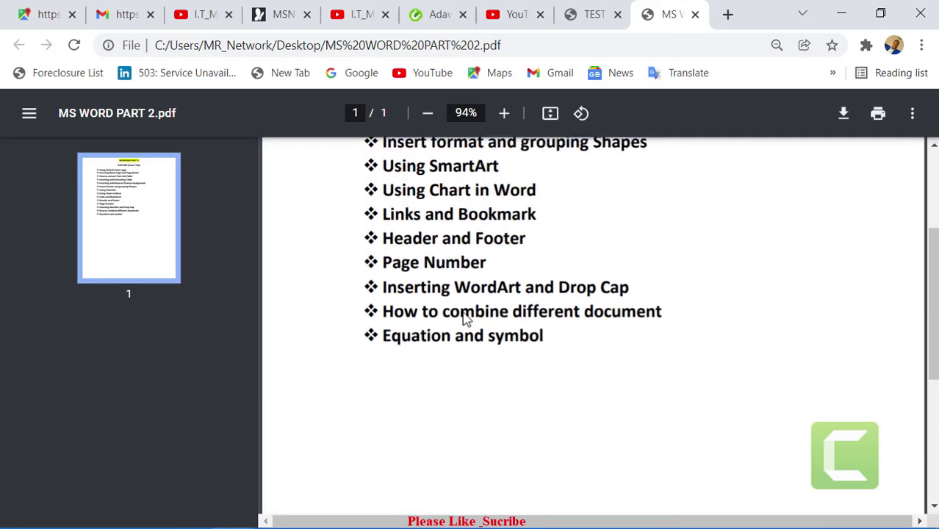
Step: Minimize the browser, return to Document1, and show its File Info page
{"action": "left_click", "coordinate": [839, 12]}
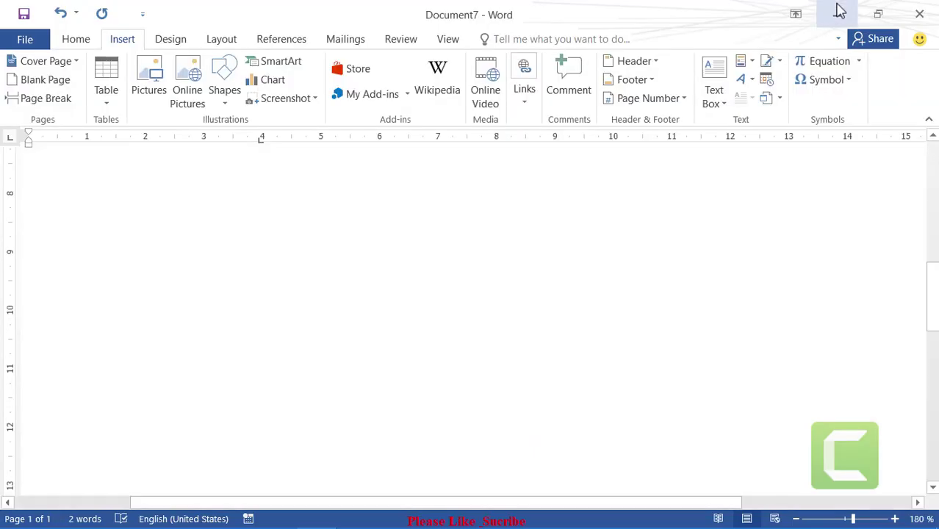
{"action": "scroll", "coordinate": [261, 322], "scroll_direction": "up", "scroll_amount": 10}
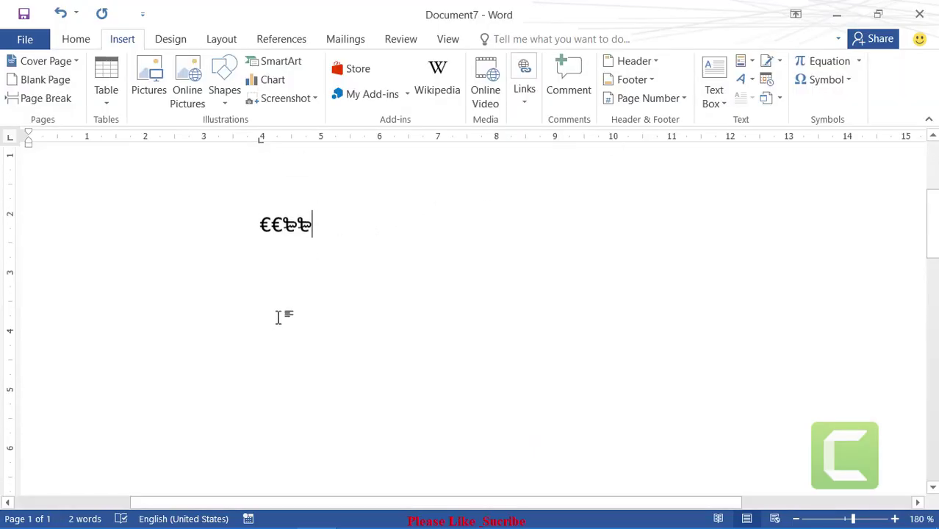
{"action": "key", "text": "alt+Tab"}
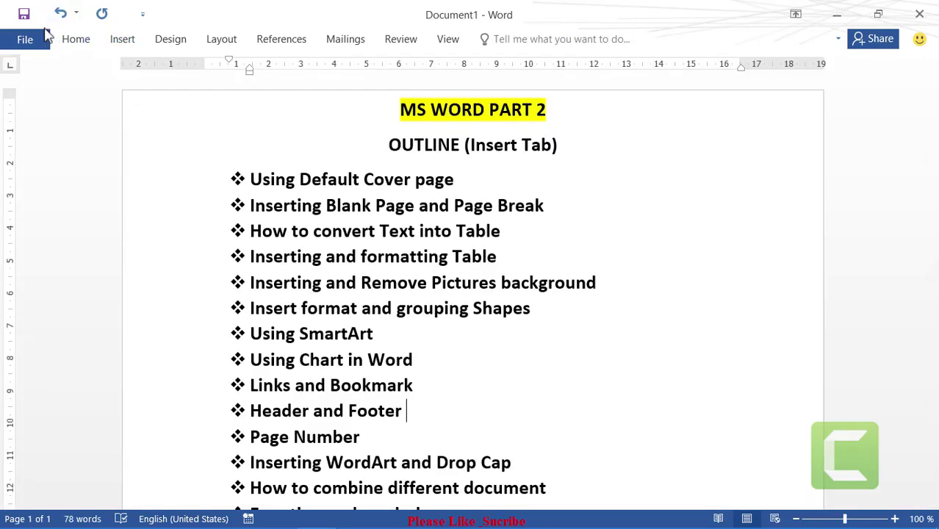
{"action": "left_click", "coordinate": [28, 40]}
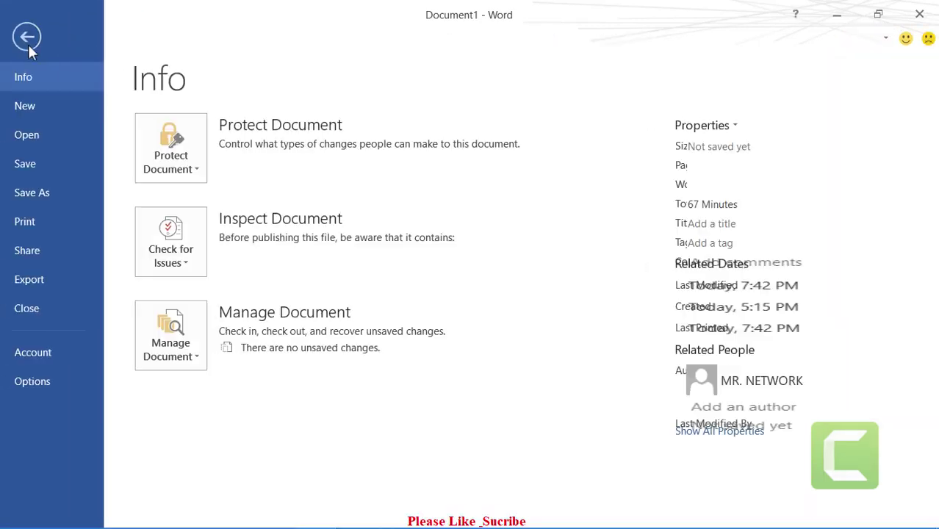
{"action": "left_click", "coordinate": [29, 44]}
{"action": "left_click", "coordinate": [28, 44]}
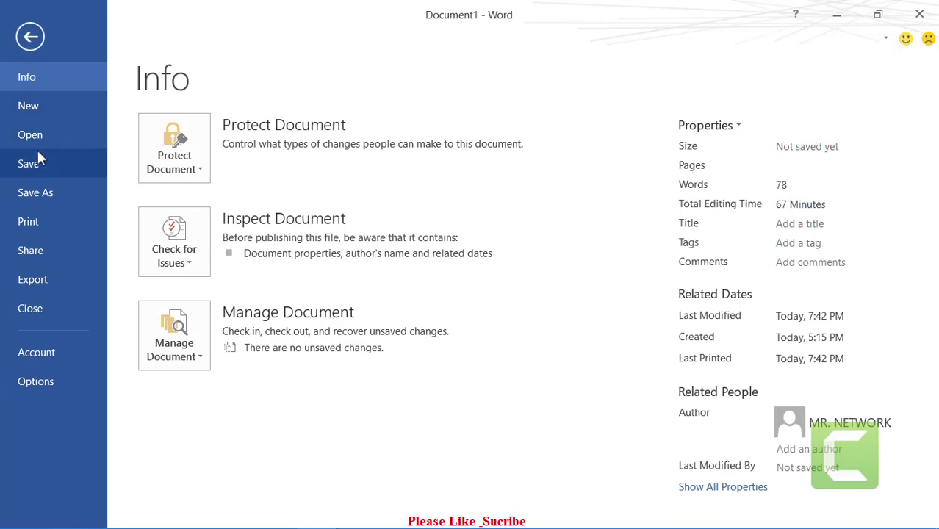
Step: Encrypt the outline with a password via Protect Document, then go to Save As
{"action": "left_click", "coordinate": [188, 179]}
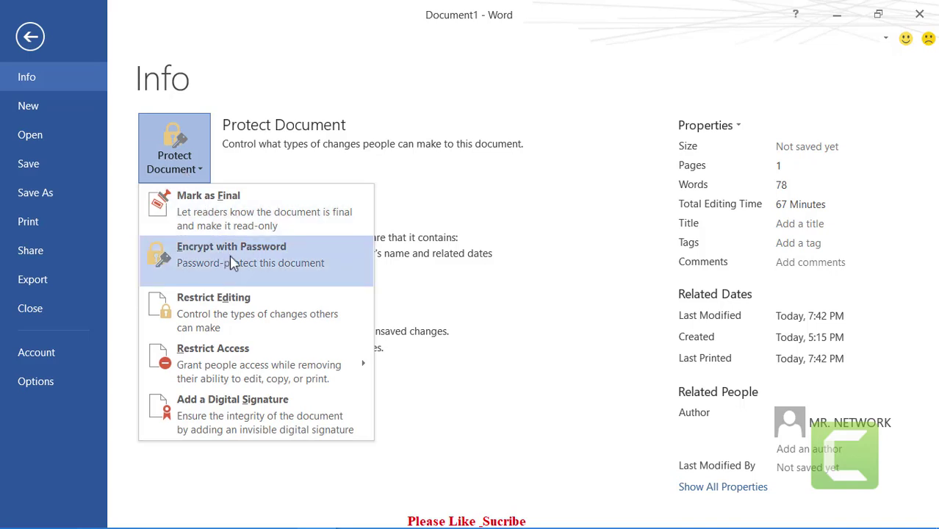
{"action": "left_click", "coordinate": [232, 264]}
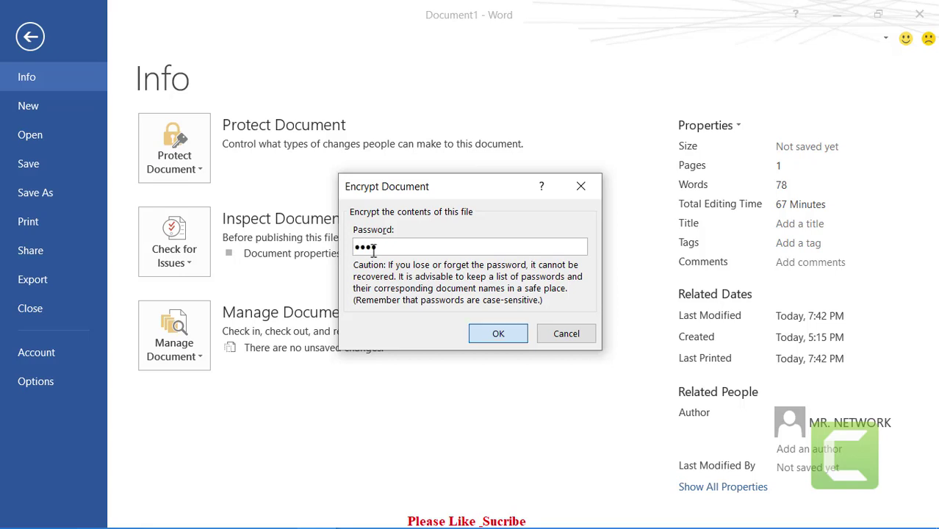
{"action": "key", "text": "Return"}
{"action": "key", "text": "Return"}
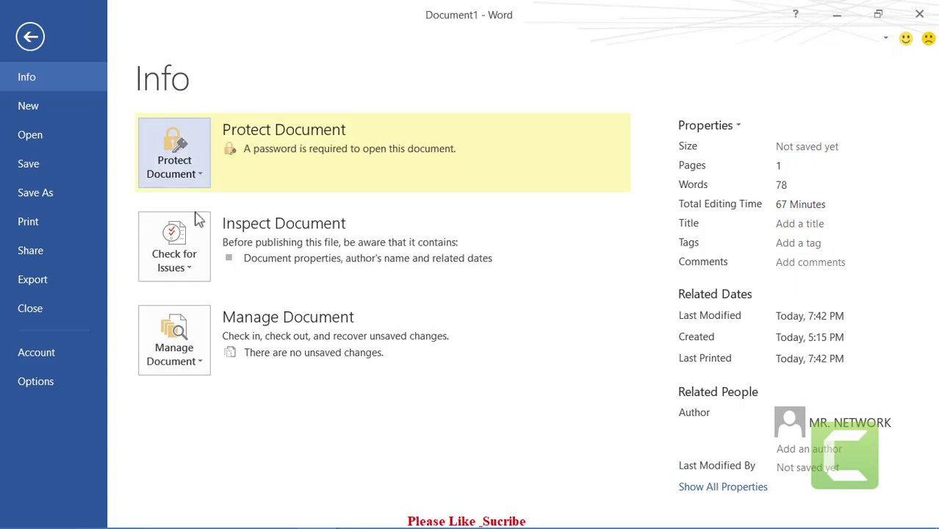
{"action": "left_click", "coordinate": [46, 197]}
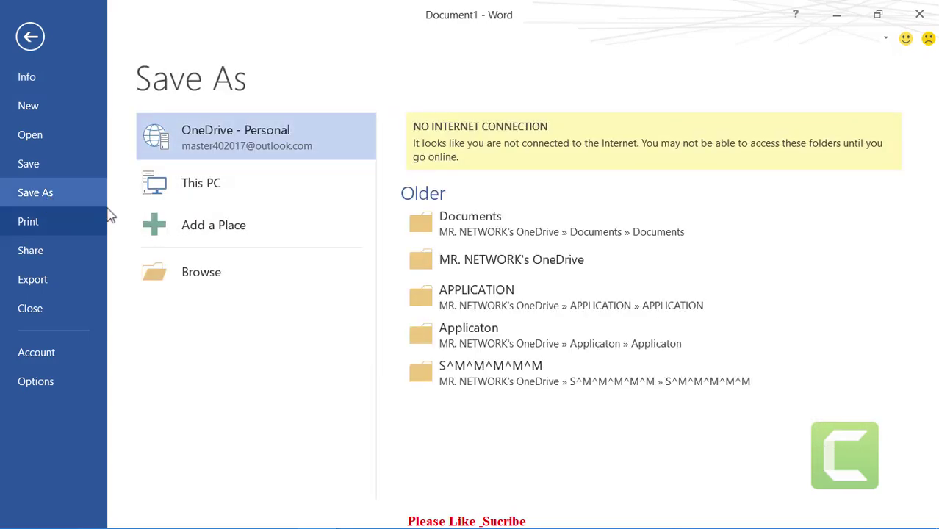
Step: Save the protected outline to the Desktop as Word document MS WORD PART 2, then show the desktop
{"action": "left_click", "coordinate": [162, 200]}
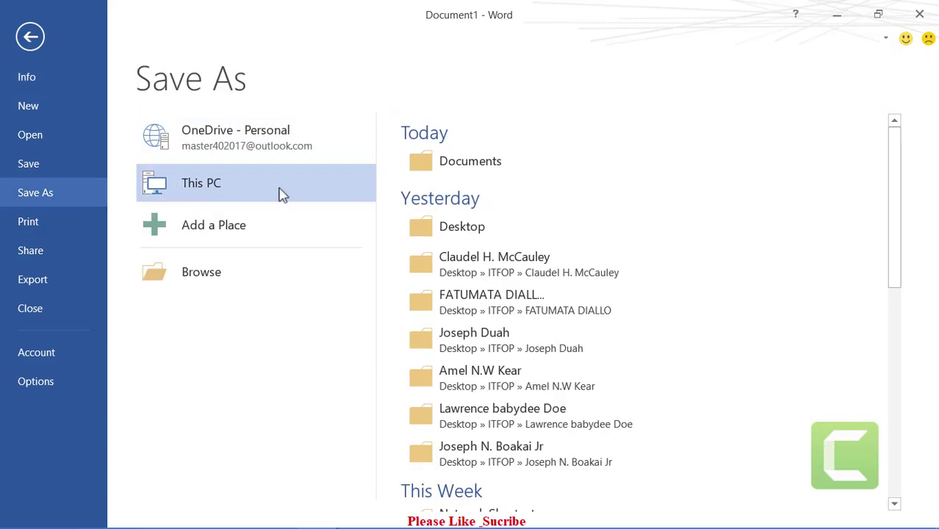
{"action": "left_click", "coordinate": [208, 277]}
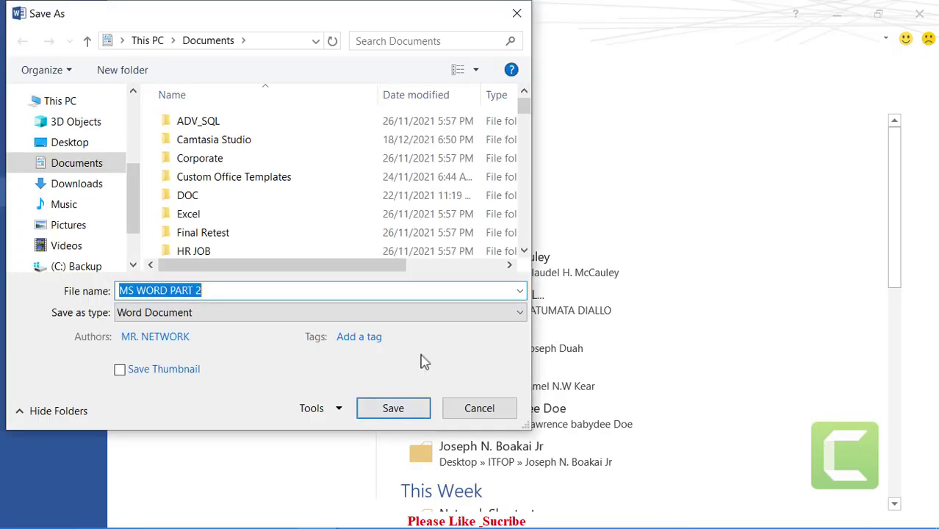
{"action": "left_click", "coordinate": [81, 148]}
{"action": "left_click", "coordinate": [215, 288]}
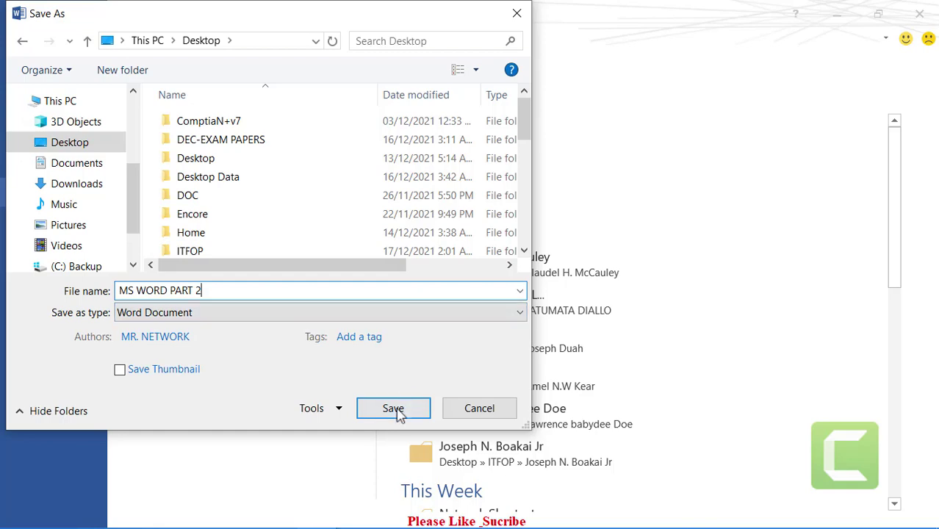
{"action": "left_click", "coordinate": [393, 408]}
{"action": "key", "text": "Down"}
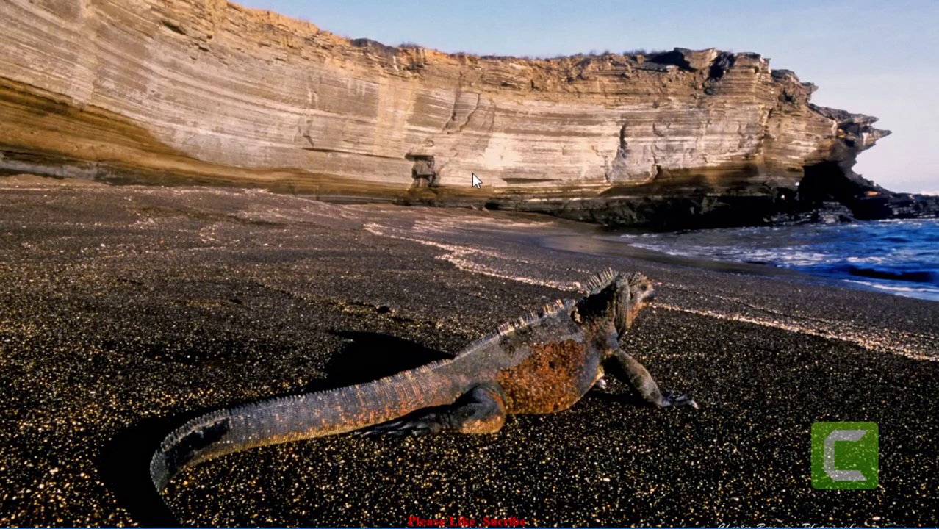
Step: Turn on Show desktop icons, then open MS WORD PART 2 and close it again
{"action": "right_click", "coordinate": [472, 174]}
{"action": "mouse_move", "coordinate": [544, 189]}
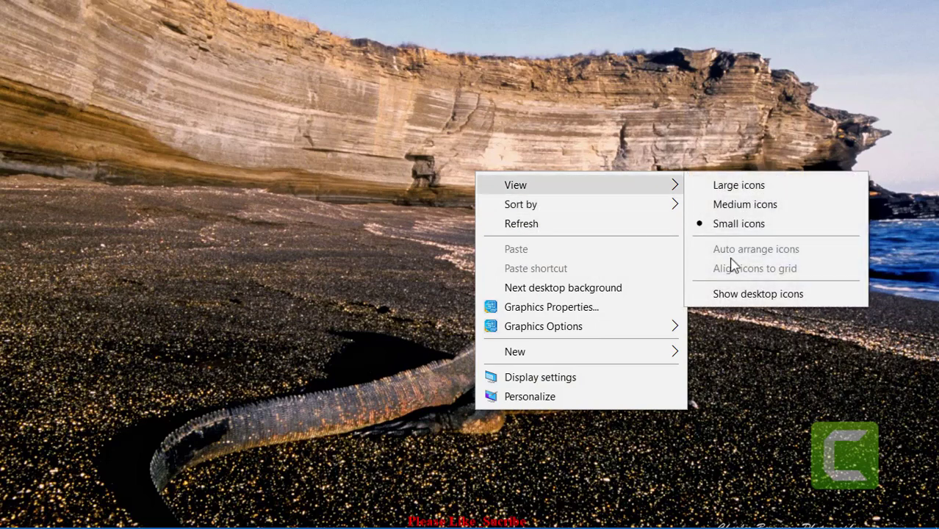
{"action": "left_click", "coordinate": [756, 293]}
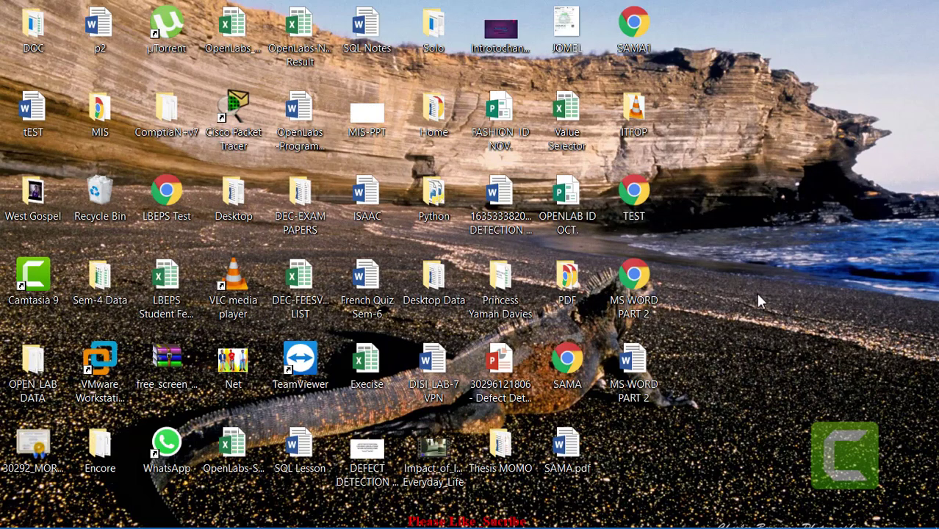
{"action": "double_click", "coordinate": [634, 367]}
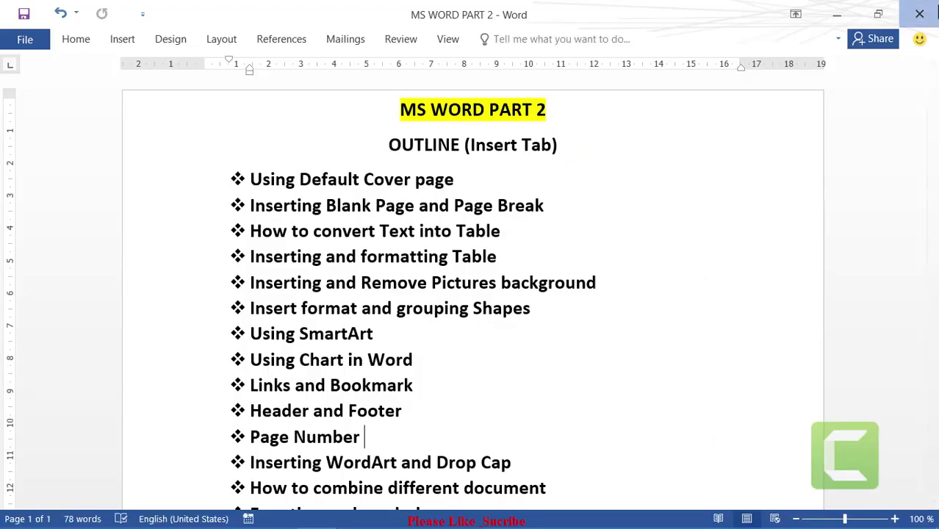
{"action": "left_click", "coordinate": [919, 14]}
Step: Reopen MS WORD PART 2 from the desktop and enter its password to open it
{"action": "double_click", "coordinate": [630, 372]}
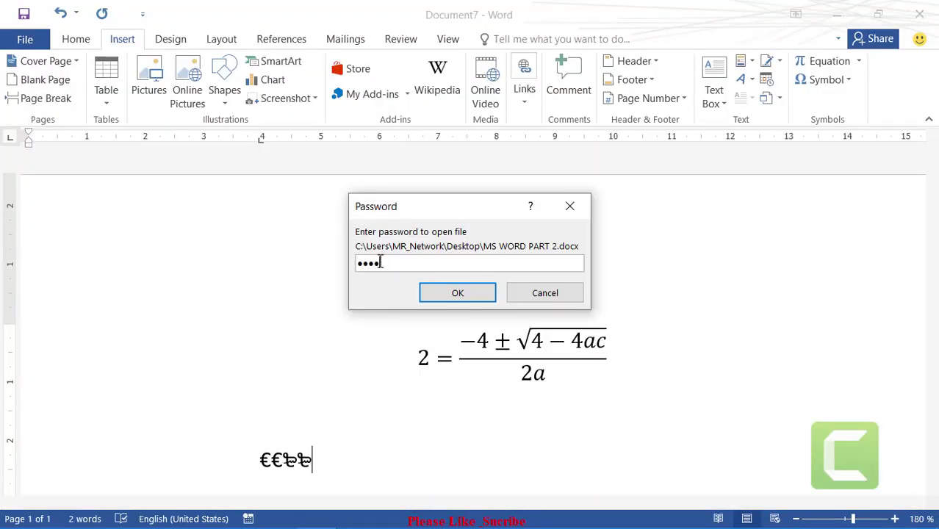
{"action": "key", "text": "Return"}
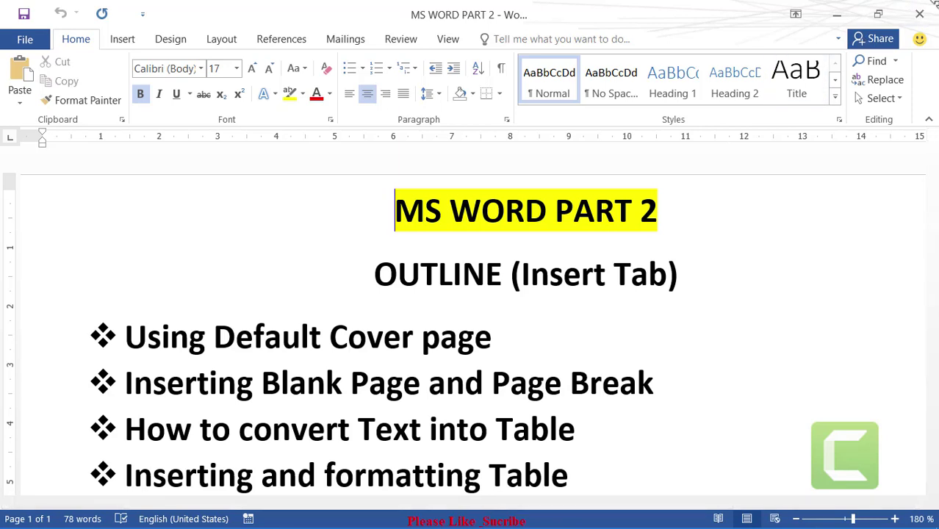
{"action": "mouse_move", "coordinate": [801, 515]}
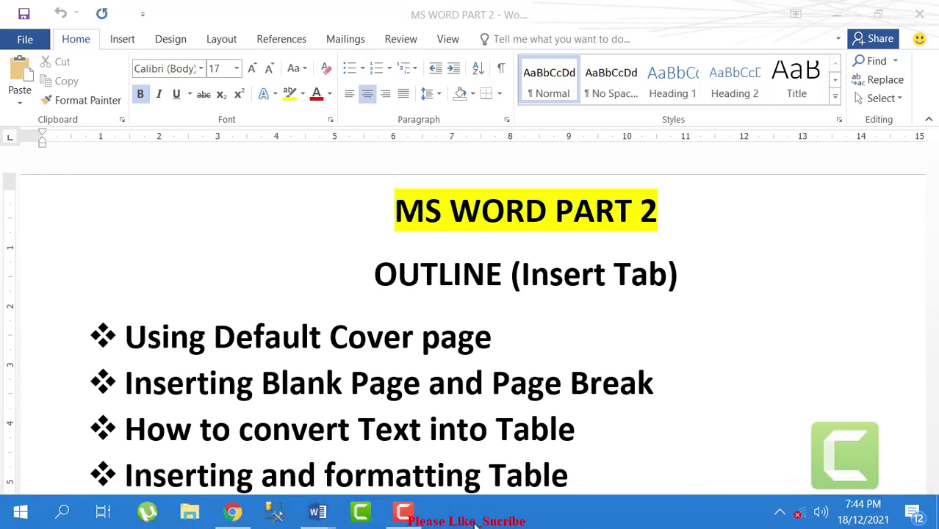